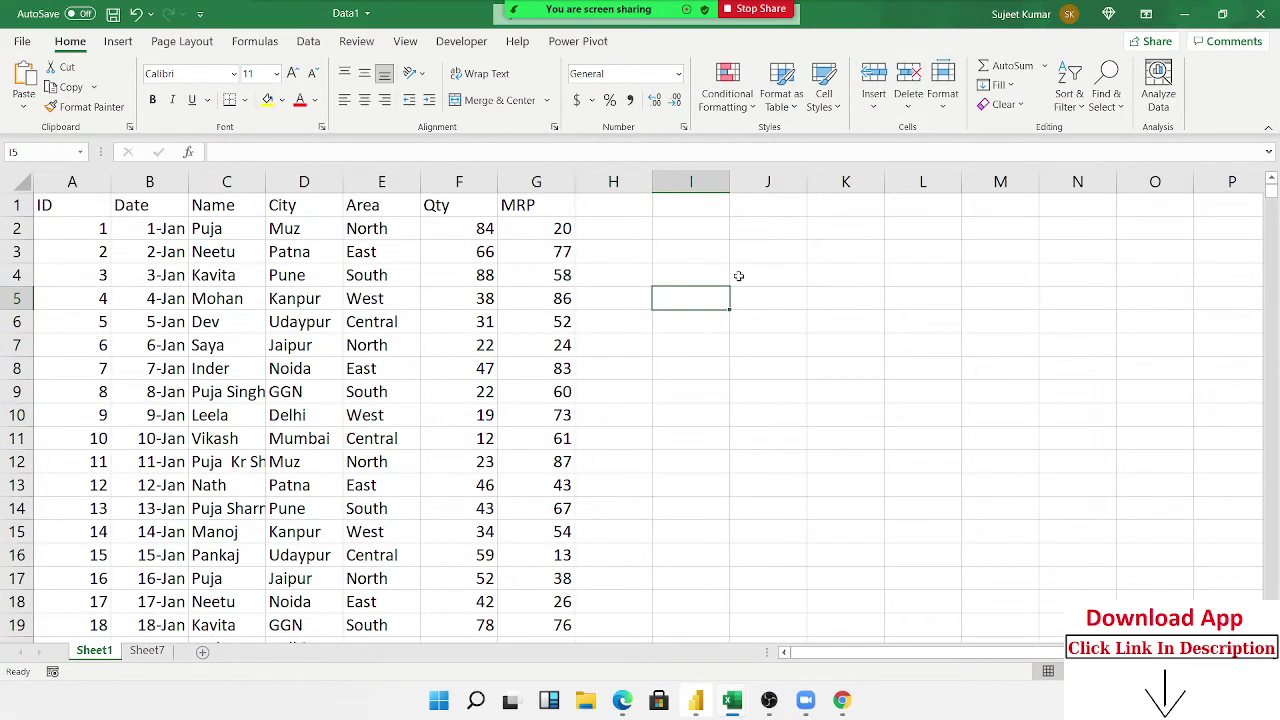
# Enter the label "Sum" in cell I3.
pyautogui.press('Up')
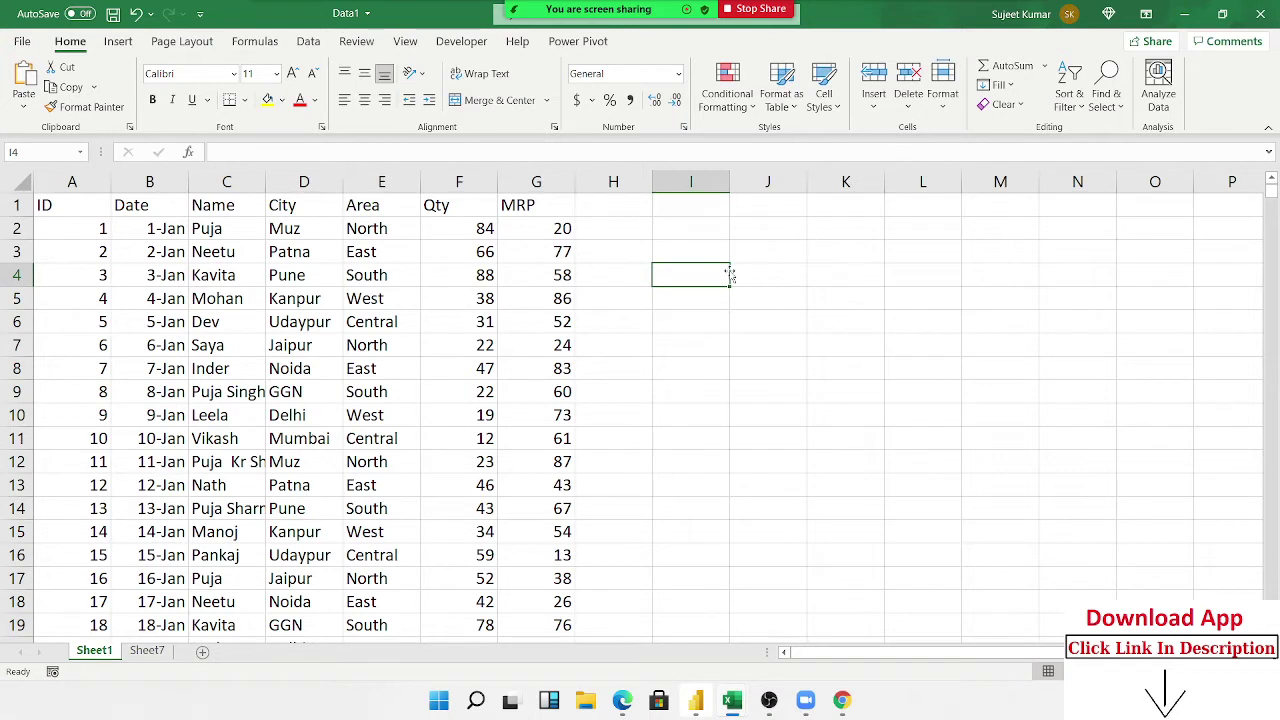
pyautogui.click(723, 254)
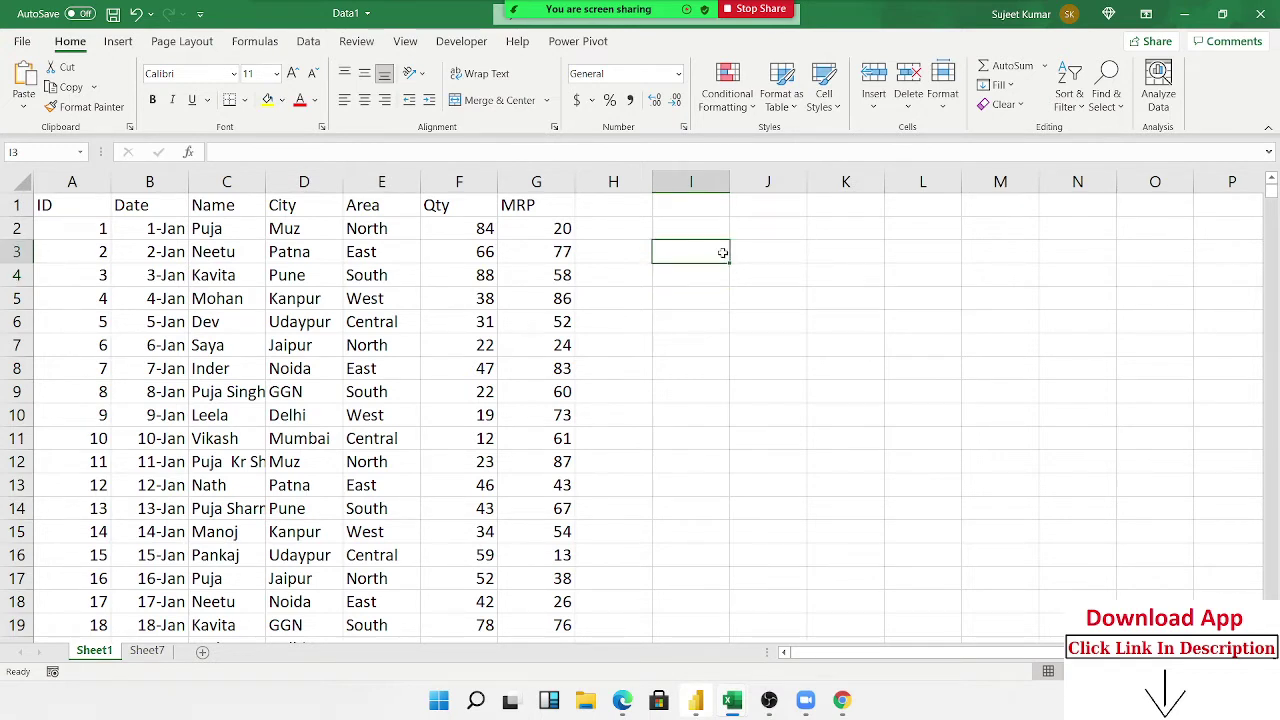
pyautogui.write('Sum')
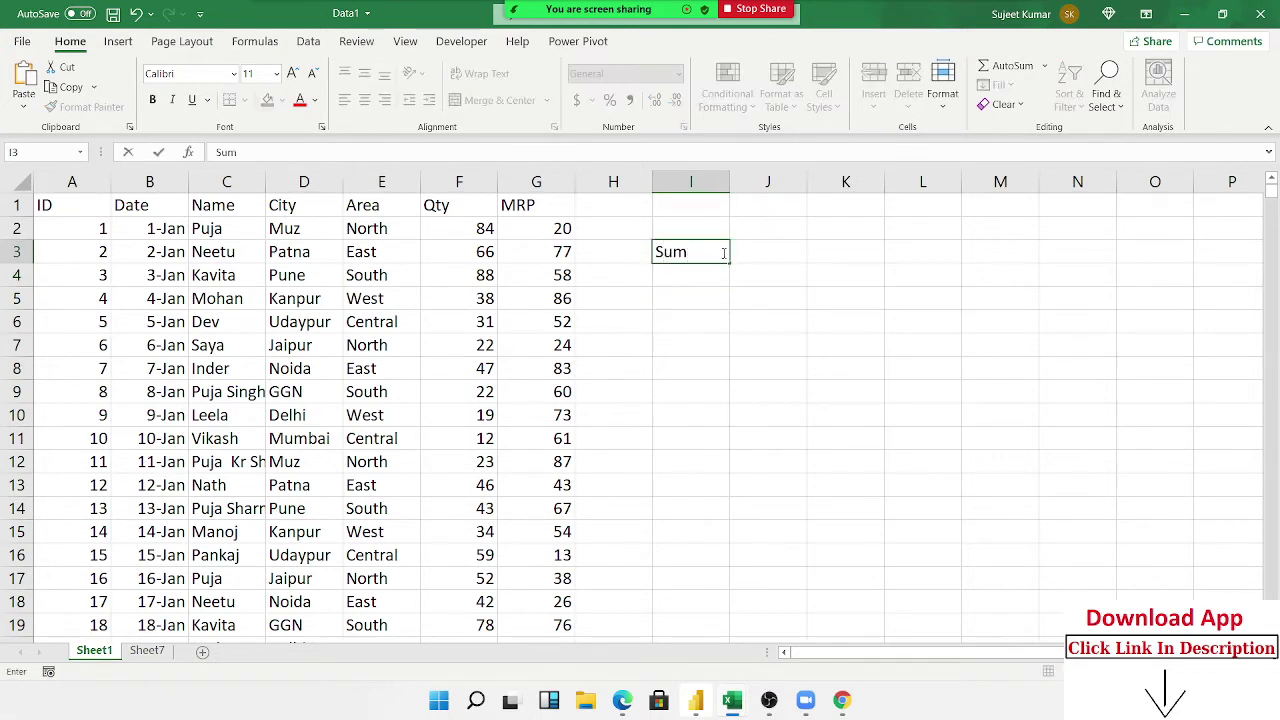
pyautogui.press('Tab')
# Total the entire Qty column in J3 with the formula =SUM(F:F).
pyautogui.write('=su')
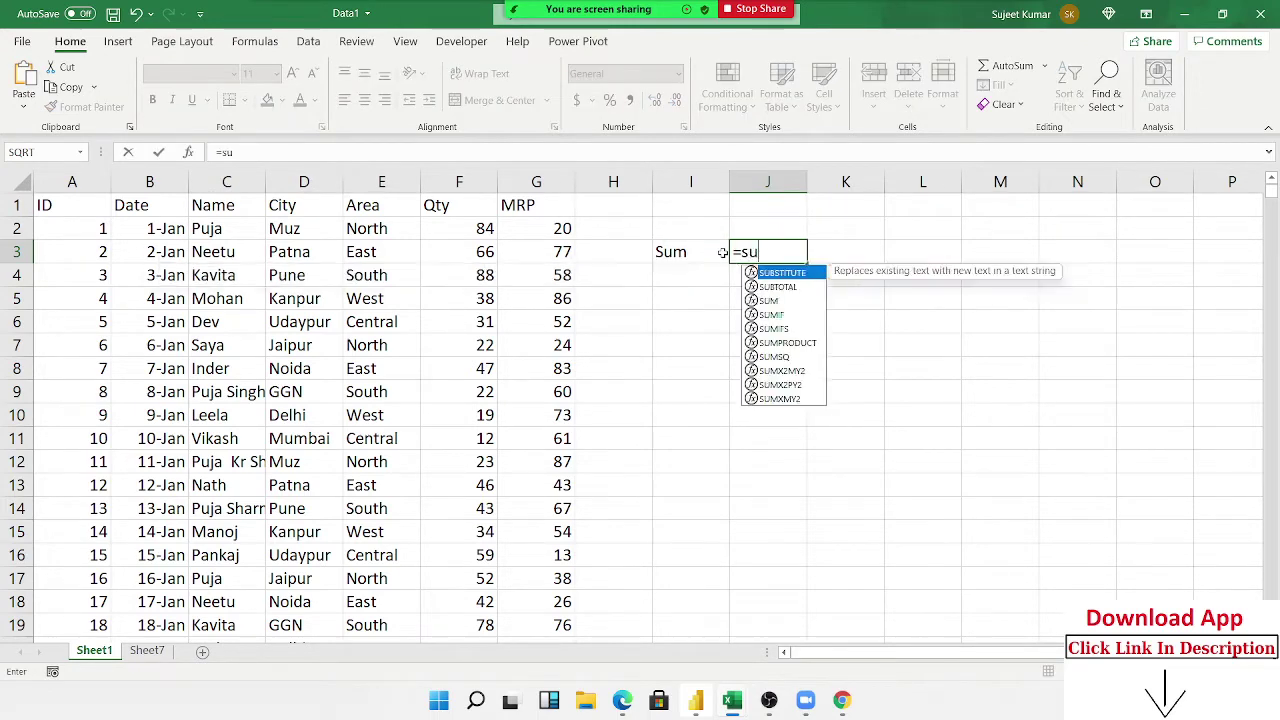
pyautogui.write('m(')
pyautogui.press('Left')
pyautogui.press('Left')
pyautogui.press('Left')
pyautogui.press('Left')
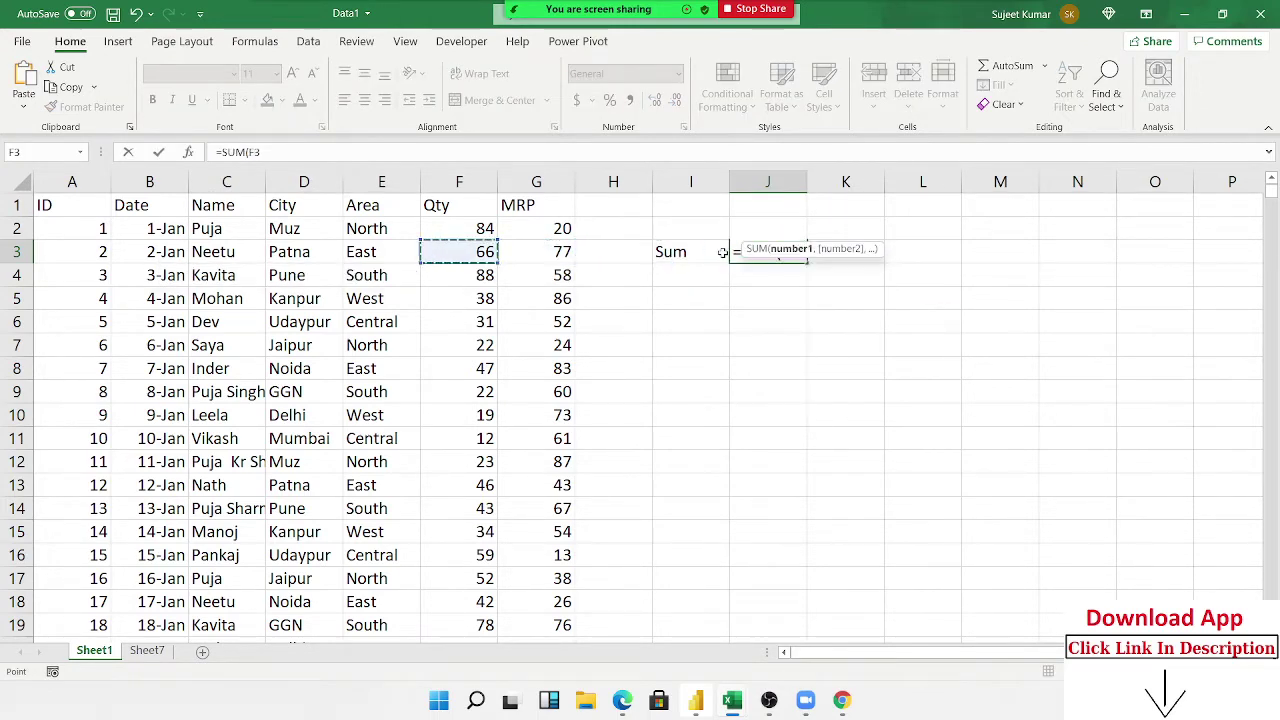
pyautogui.hotkey('ctrl', 'space')
pyautogui.press('Return')
pyautogui.press('Up')
pyautogui.press('Right')
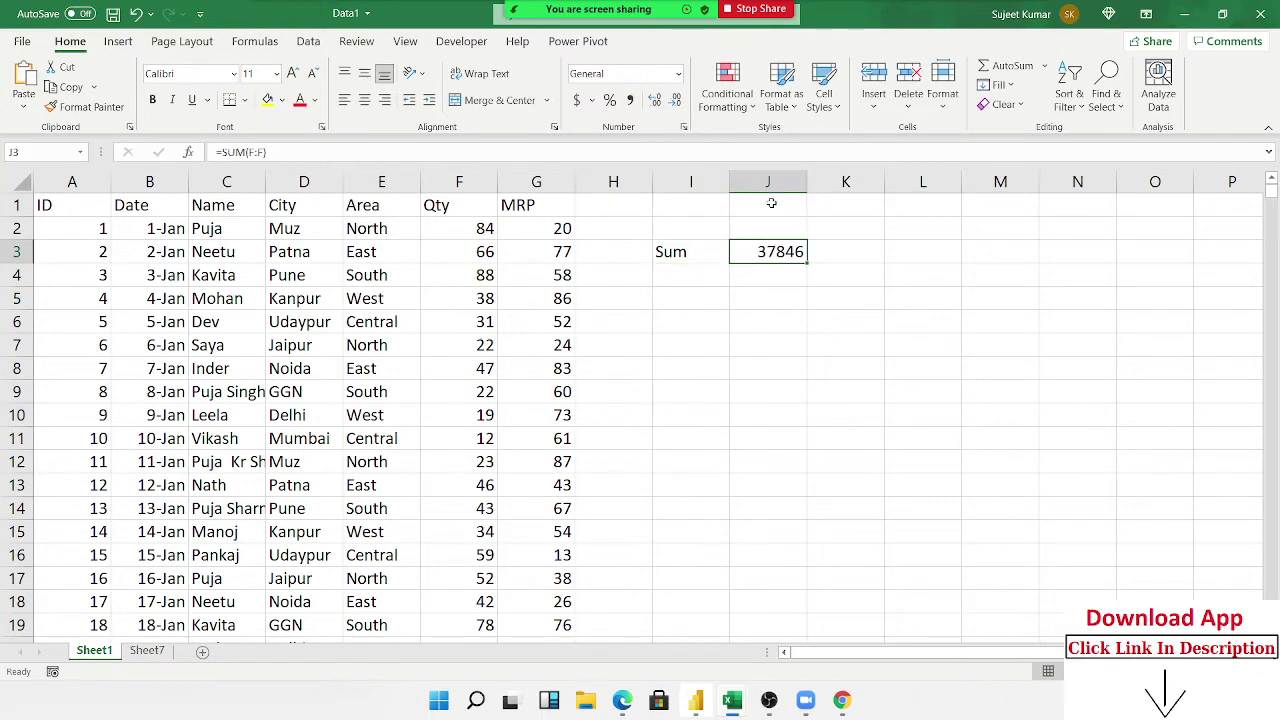
# Calculate the average of the entire Qty column in K3 with =AVERAGE(F:F).
pyautogui.press('Right')
pyautogui.write('=av')
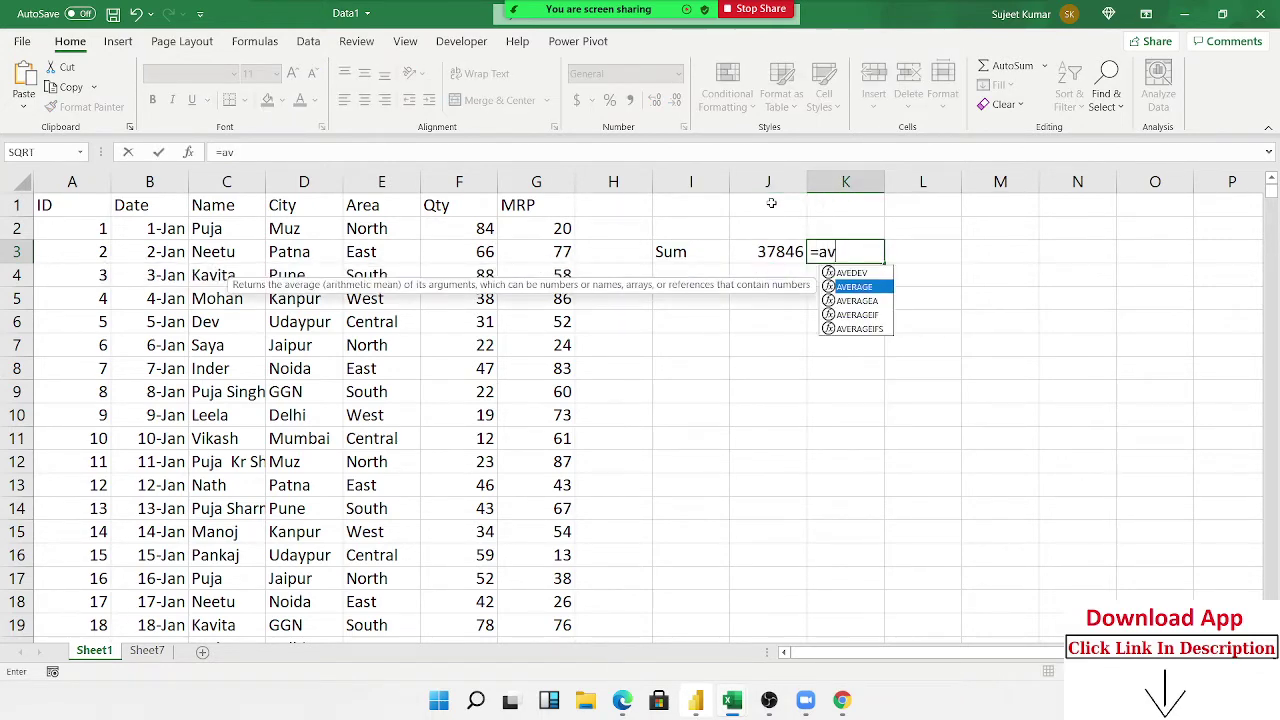
pyautogui.press('Tab')
pyautogui.press('Left')
pyautogui.press('Left')
pyautogui.press('Left')
pyautogui.press('Left')
pyautogui.press('Left')
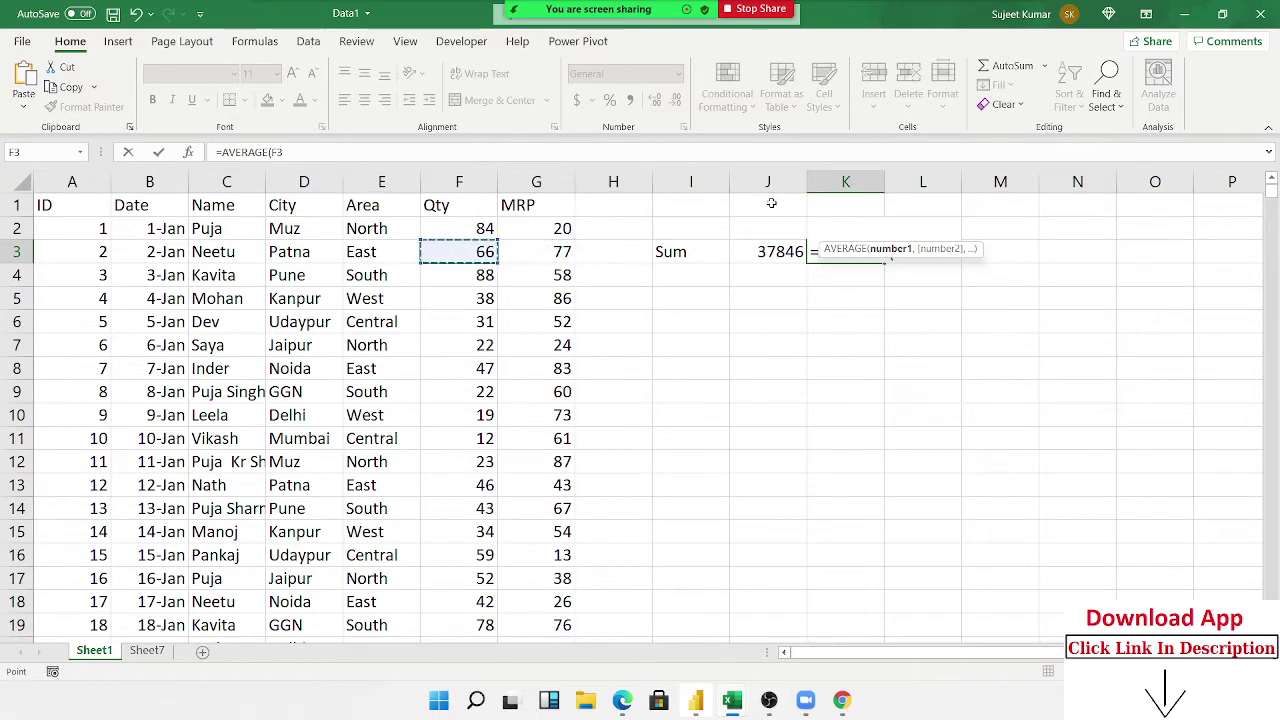
pyautogui.hotkey('ctrl', 'space')
pyautogui.press('Return')
pyautogui.press('Up')
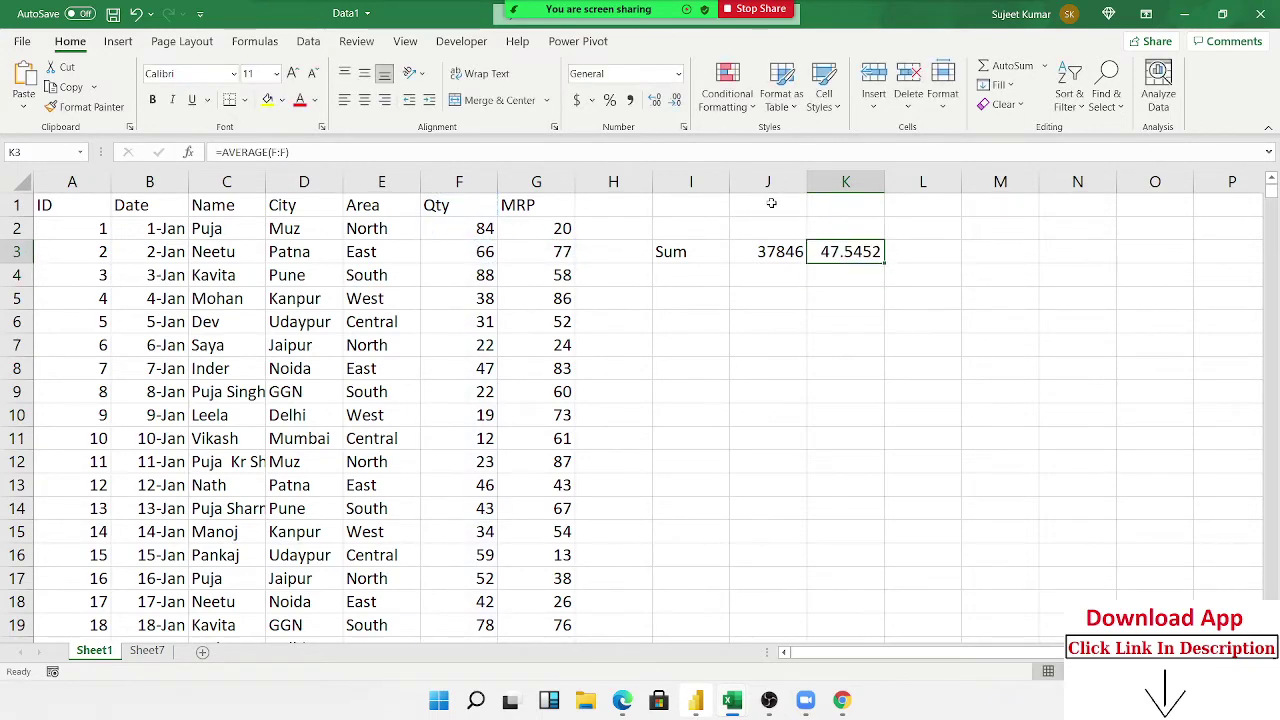
pyautogui.press('Right')
pyautogui.write('=cou')
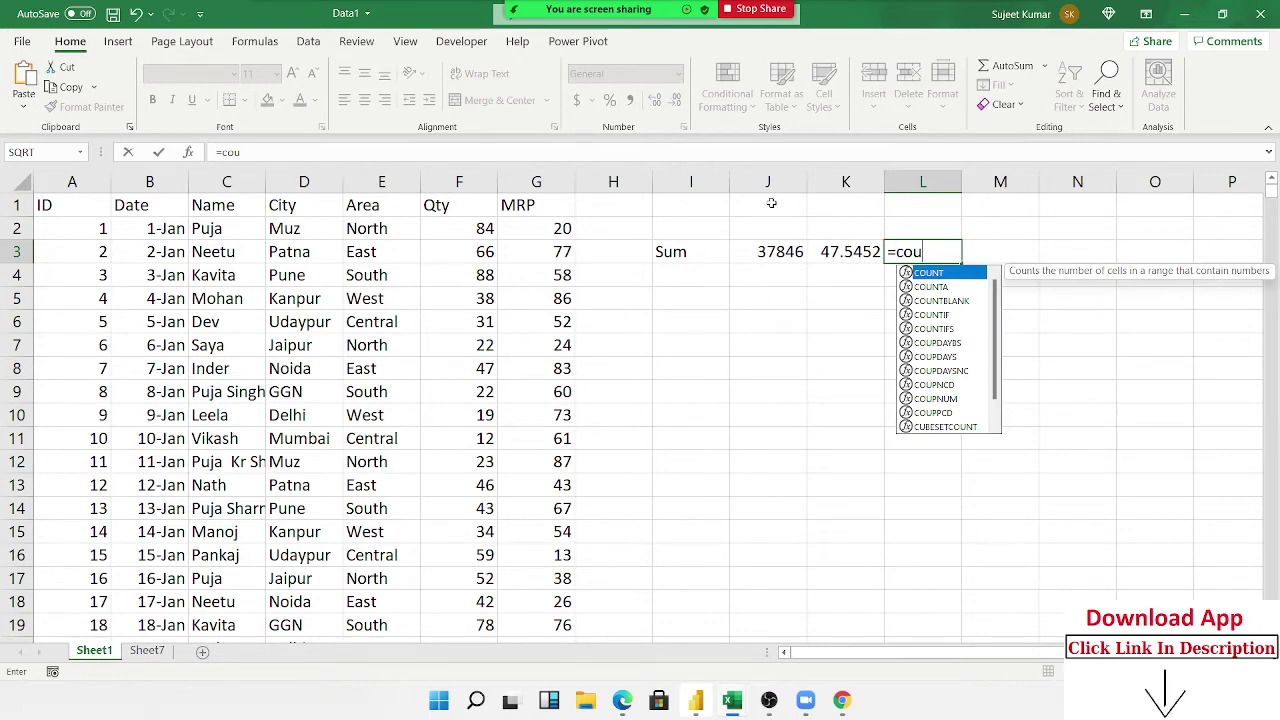
pyautogui.press('Escape')
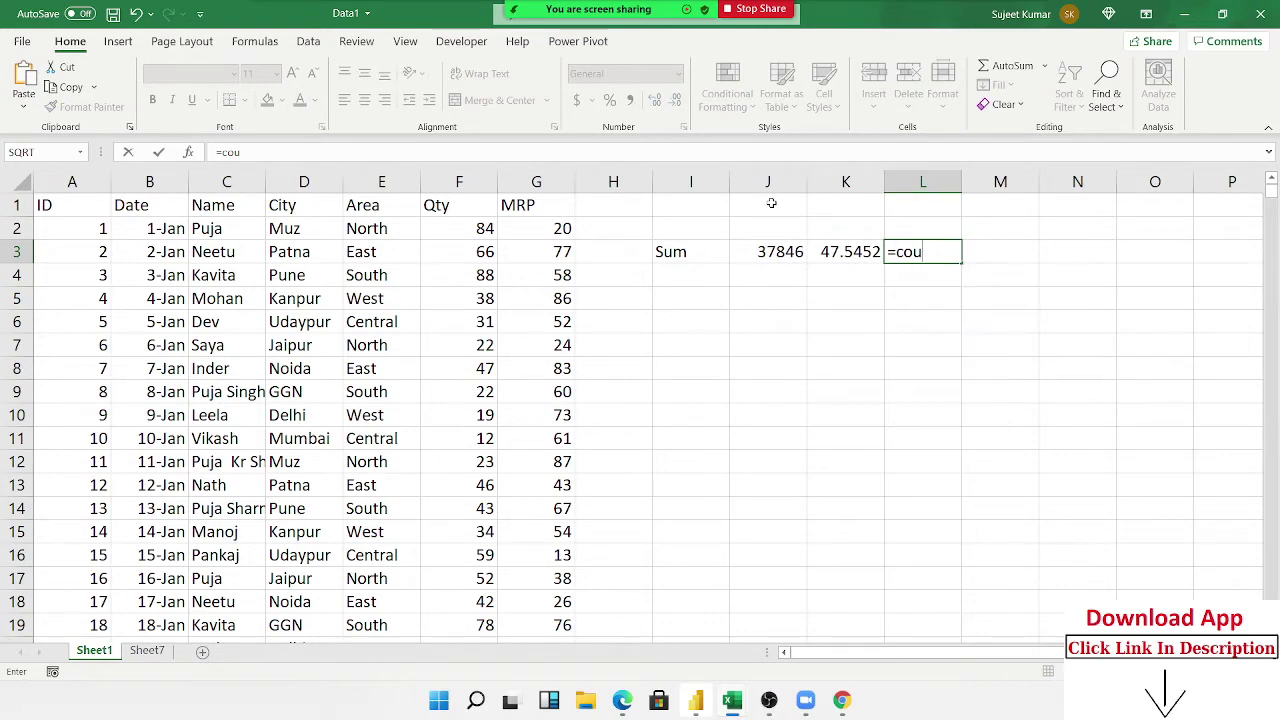
pyautogui.press('Escape')
# Delete the average formula from cell K3.
pyautogui.press('Left')
pyautogui.press('Left')
pyautogui.press('Right')
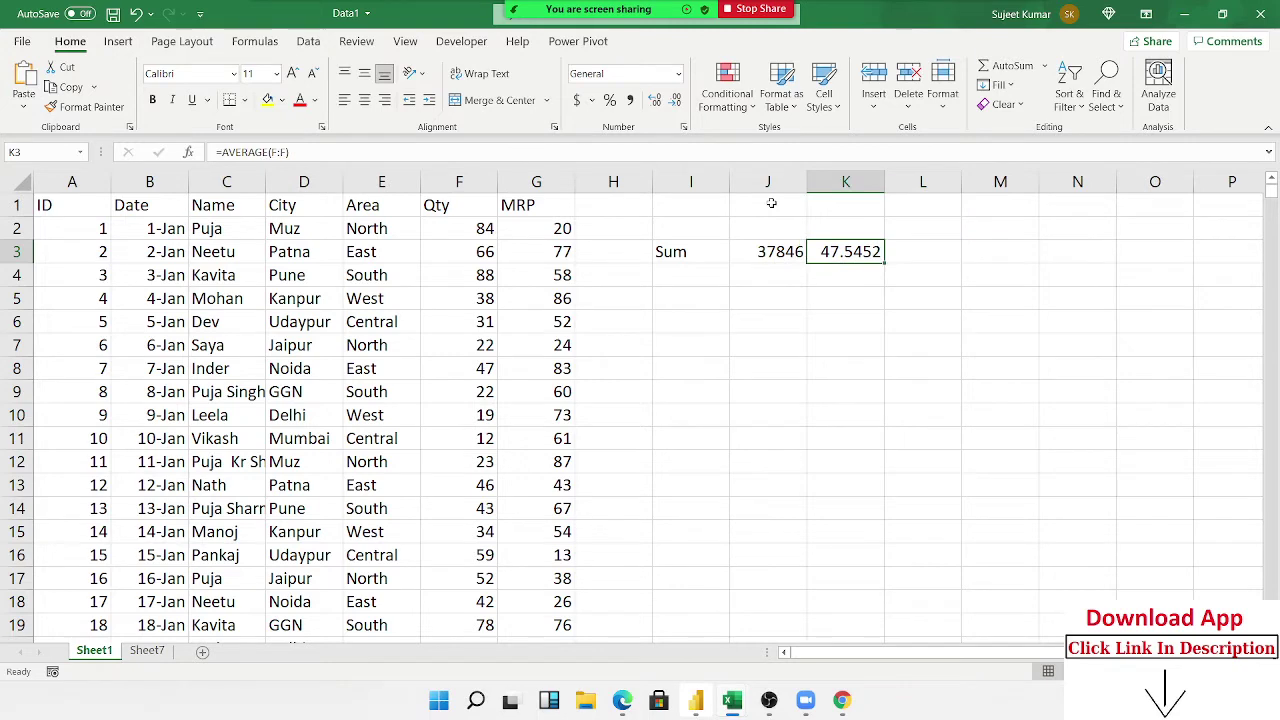
pyautogui.press('Delete')
# Enter the first name listed in the Name column (C2) as a criterion in cell I5.
pyautogui.press('Down')
pyautogui.press('Down')
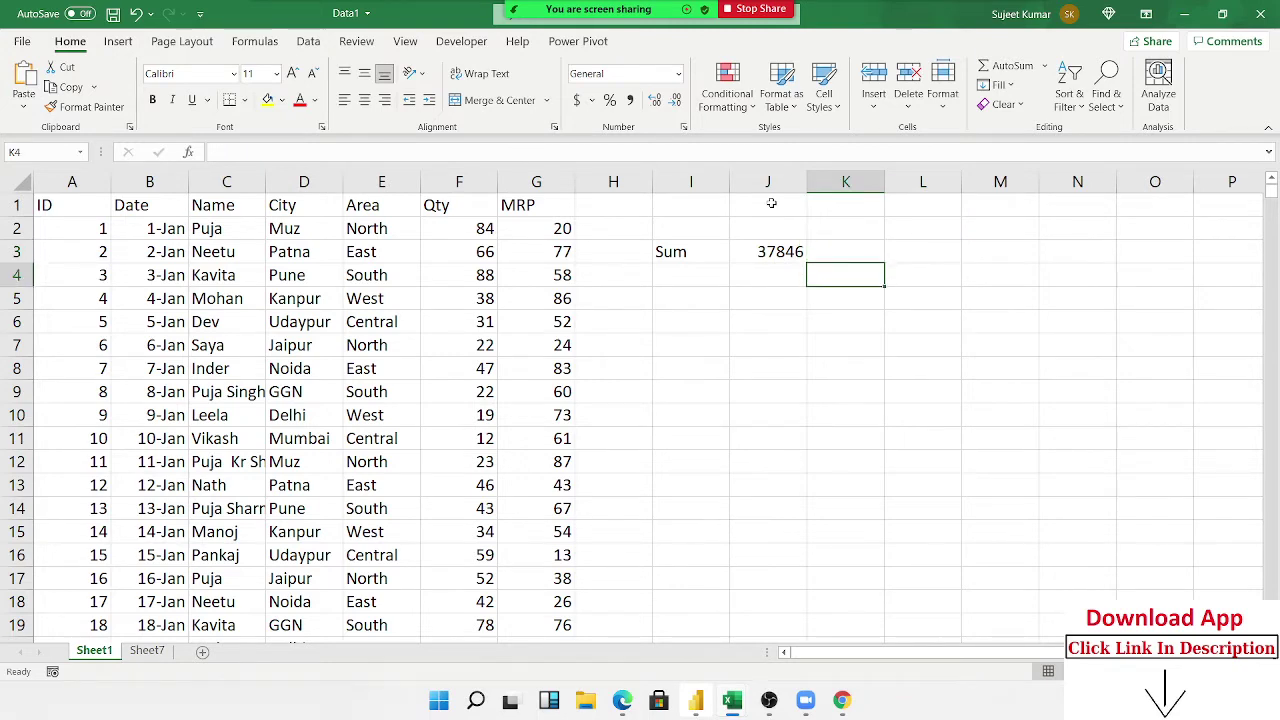
pyautogui.press('Left')
pyautogui.press('Left')
pyautogui.write('Puja')
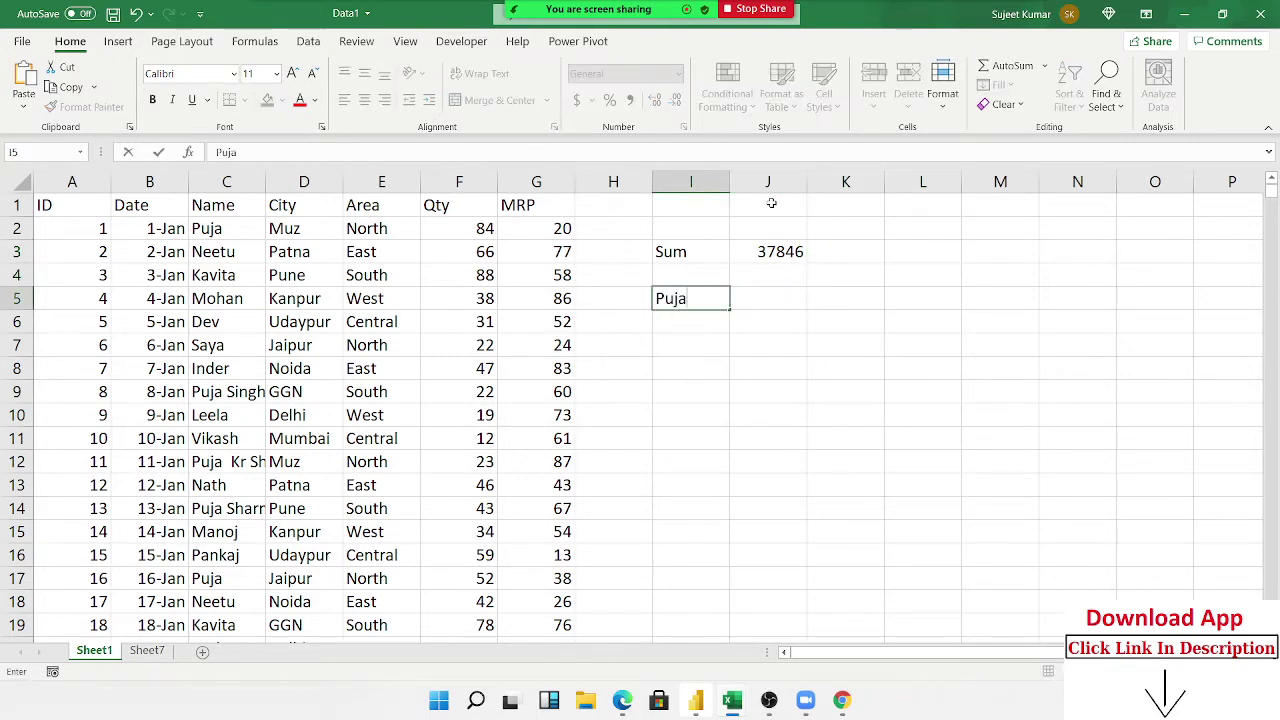
pyautogui.press('Tab')
# Sum the Qty values for the name in I5 by entering =SUMIF(C:C,I5,F:F) in J5.
pyautogui.write('=sum')
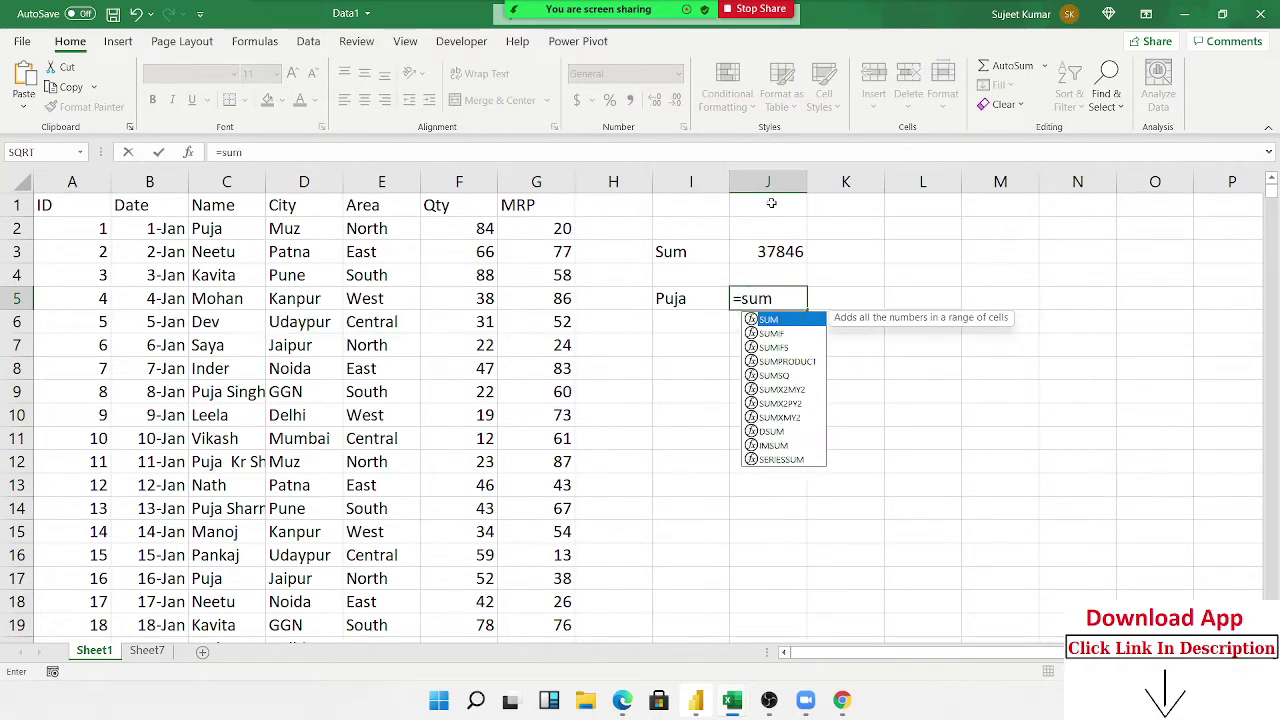
pyautogui.press('Down')
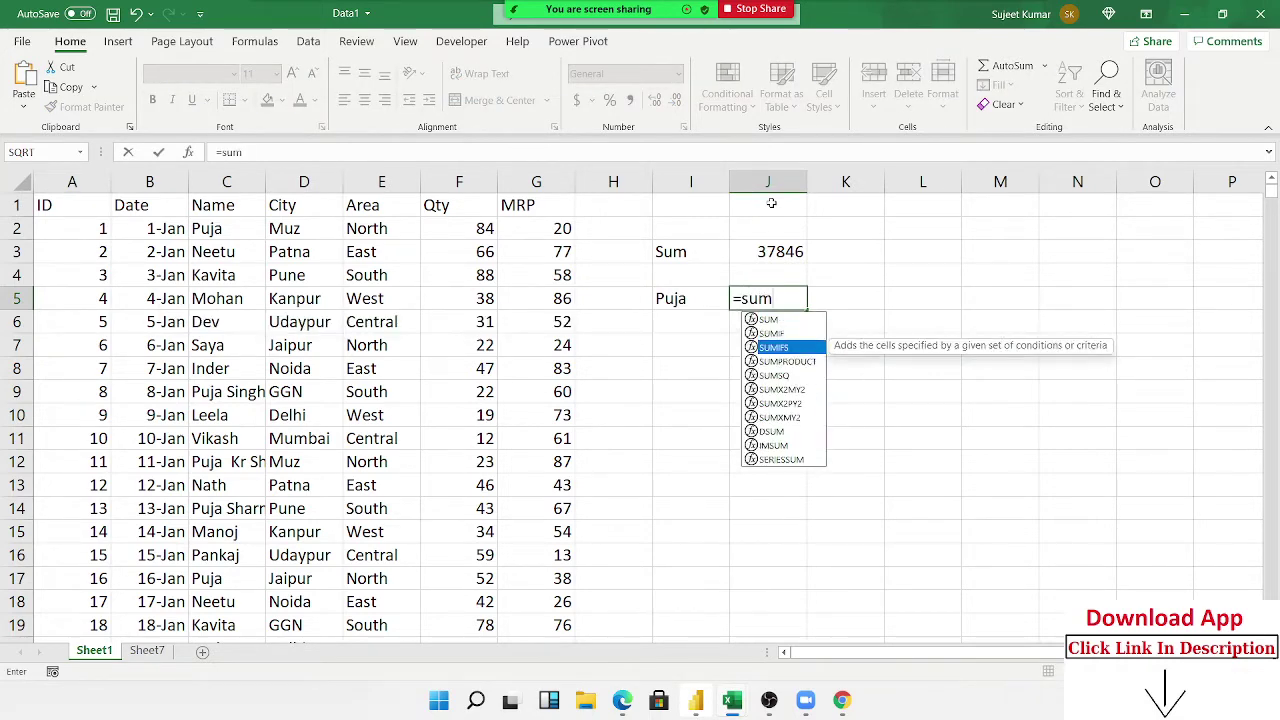
pyautogui.press('Tab')
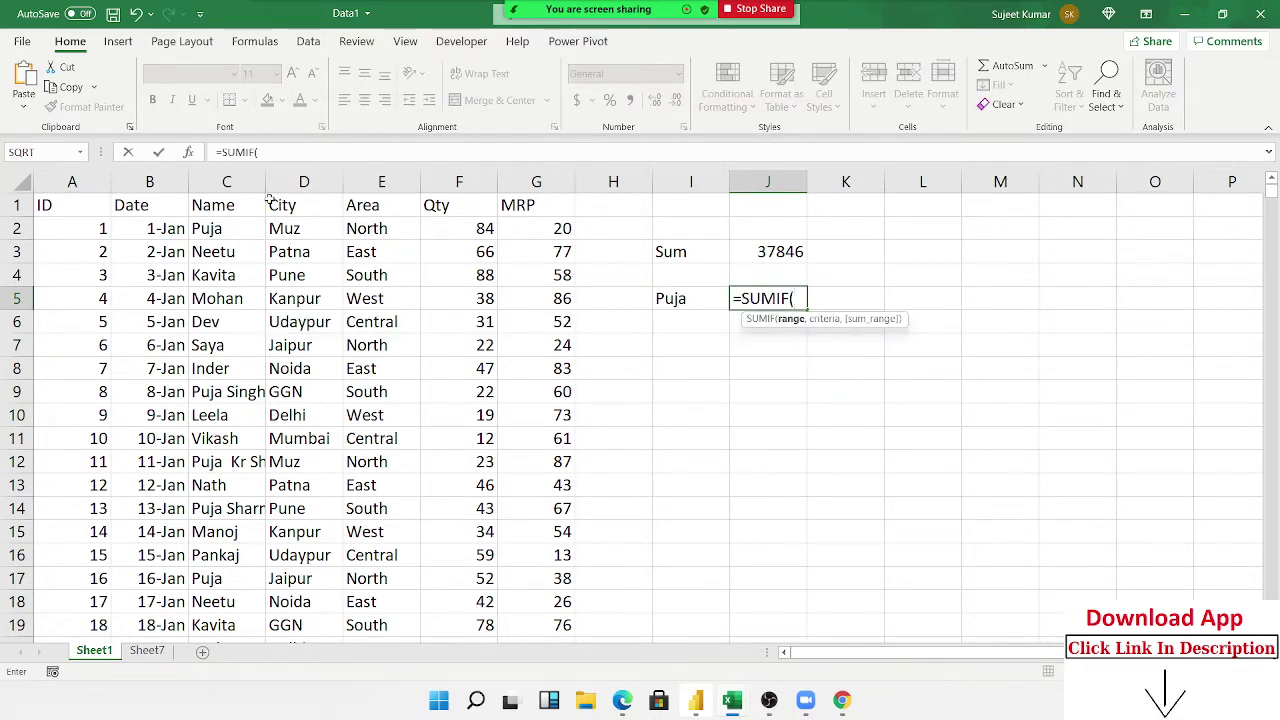
pyautogui.click(239, 181)
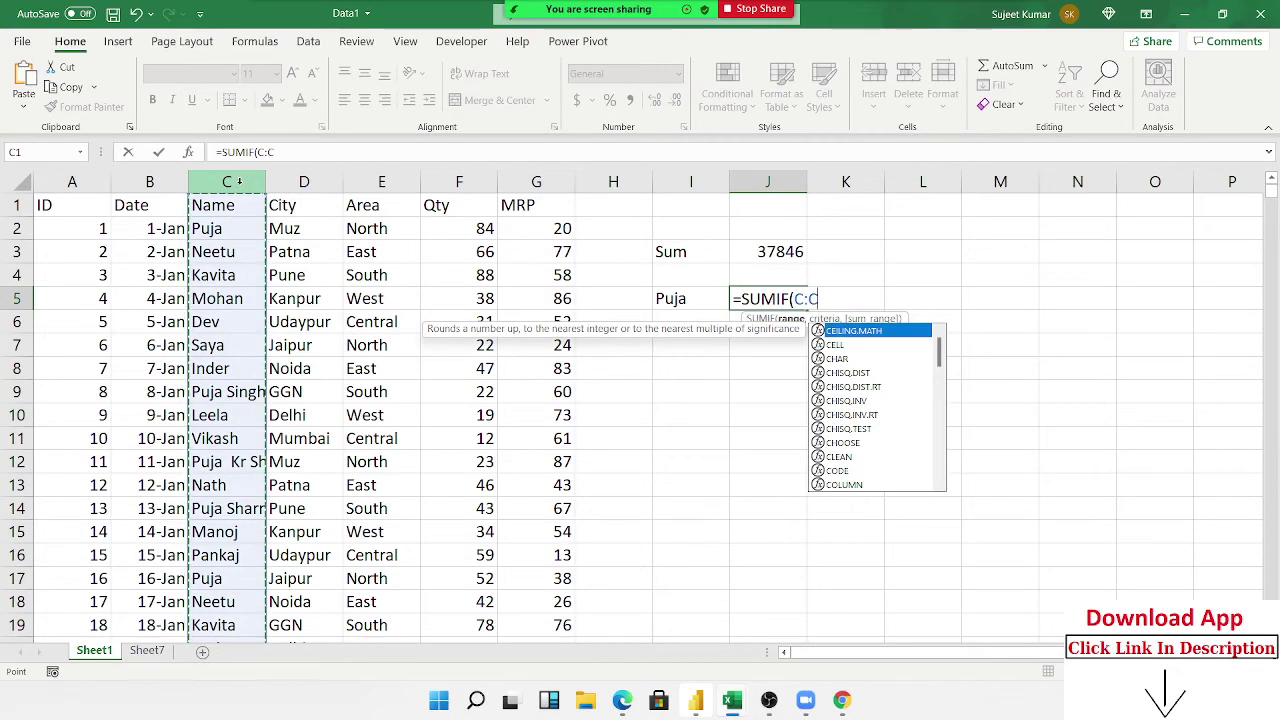
pyautogui.write(',')
pyautogui.click(695, 298)
pyautogui.write(',')
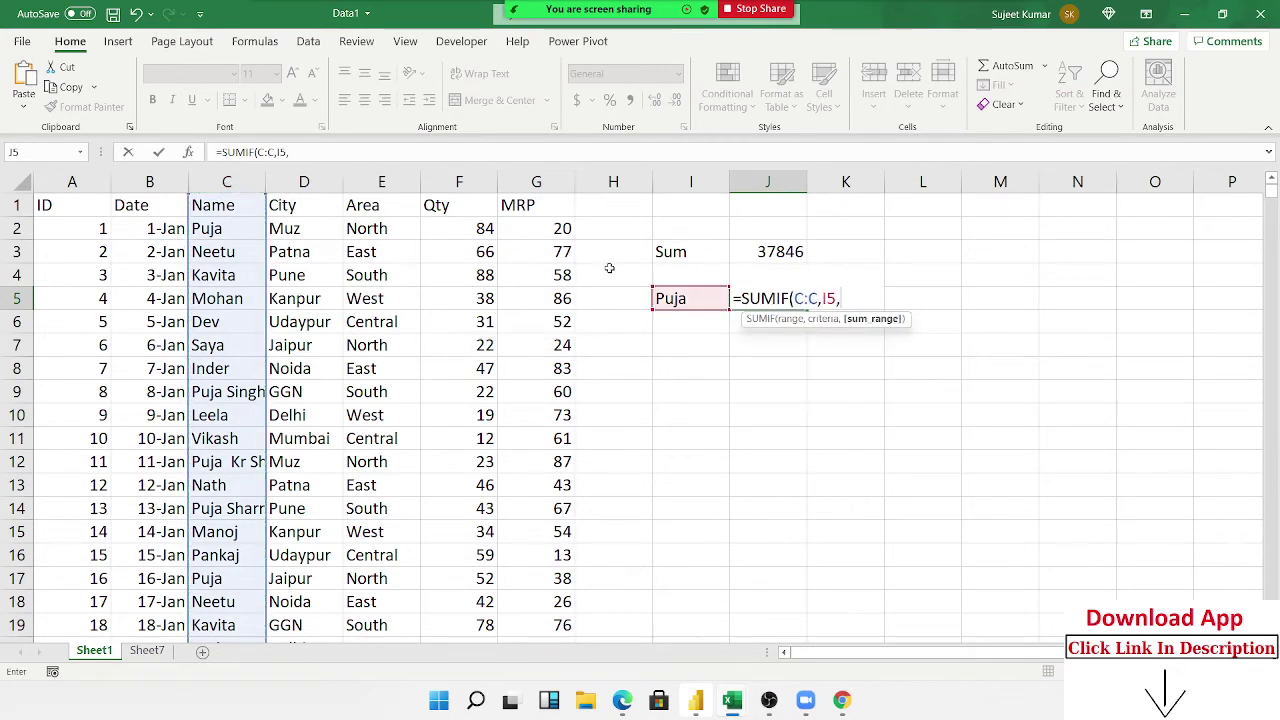
pyautogui.click(456, 181)
pyautogui.press('Return')
pyautogui.press('Left')
pyautogui.press('Up')
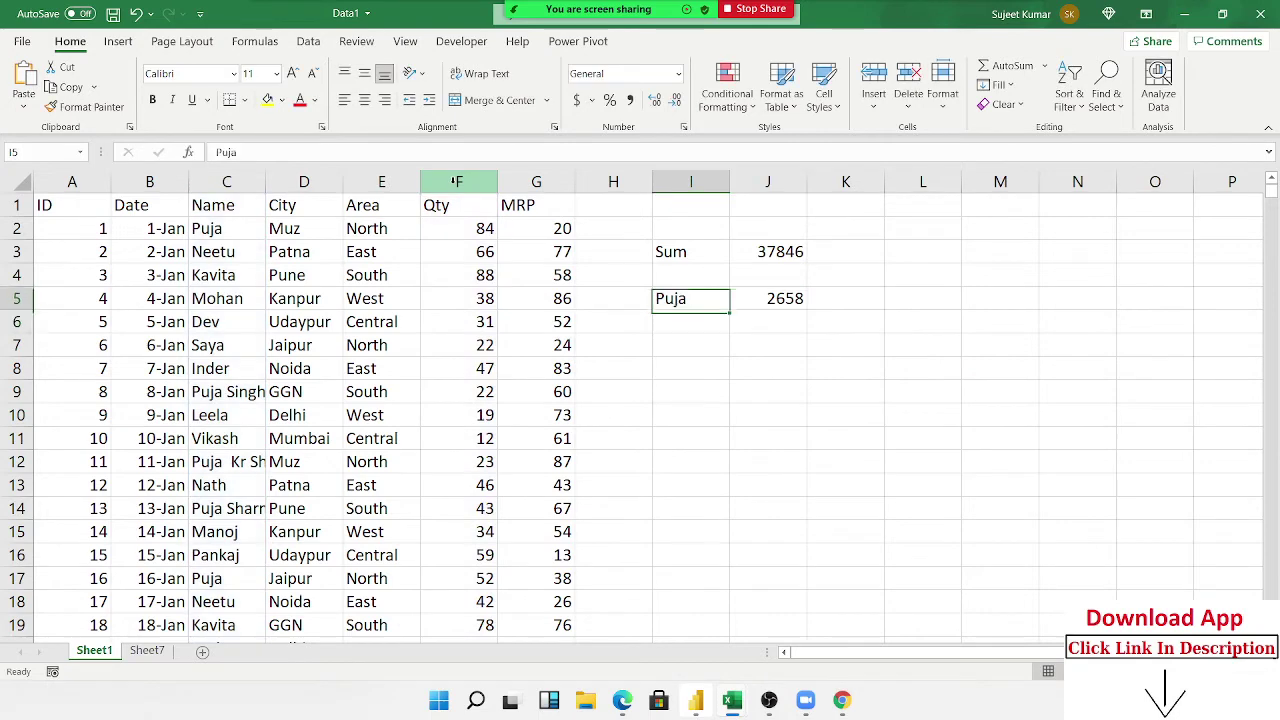
pyautogui.press('Right')
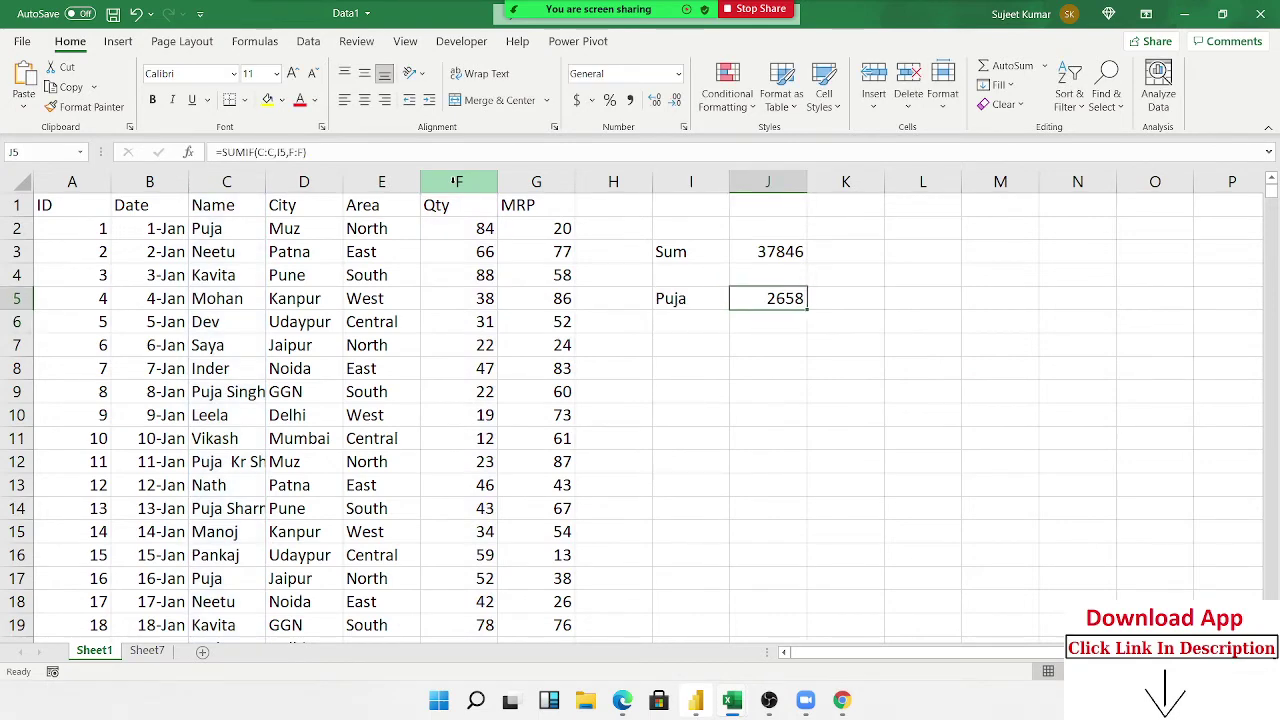
# Enter the criterion >50 in cell I7.
pyautogui.press('Down')
pyautogui.press('Down')
pyautogui.press('Left')
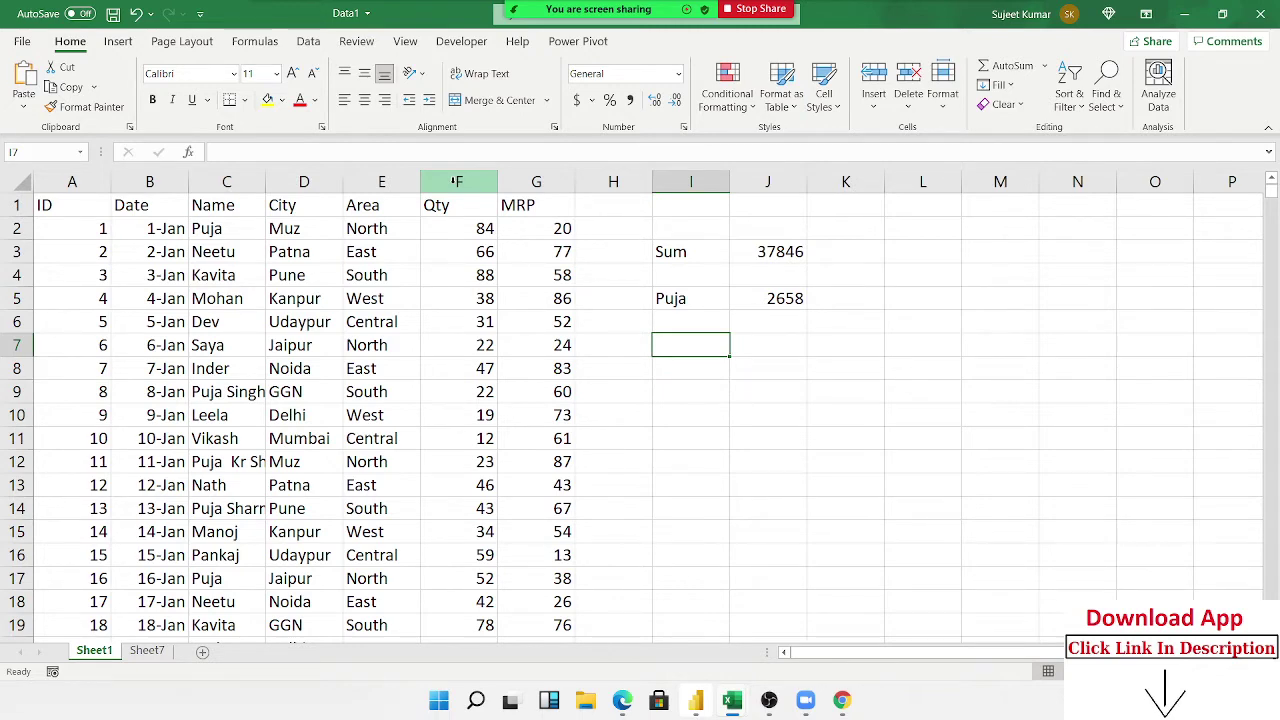
pyautogui.write('>50')
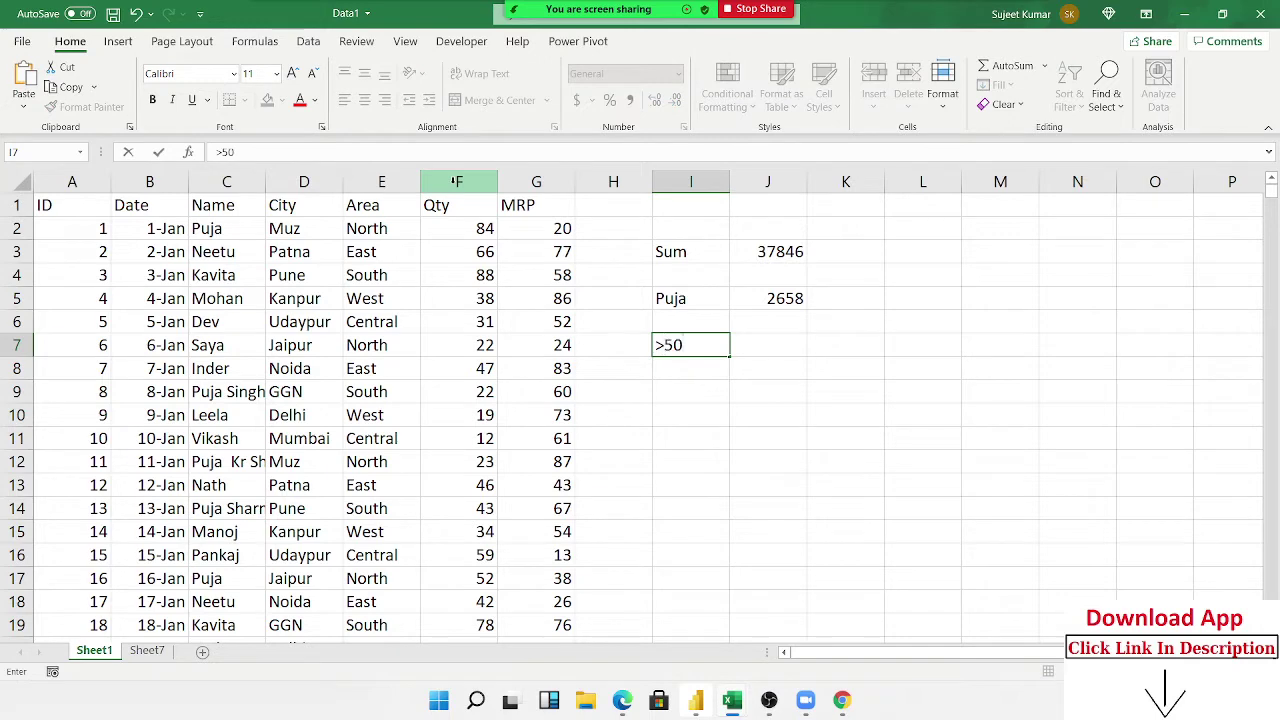
pyautogui.press('Tab')
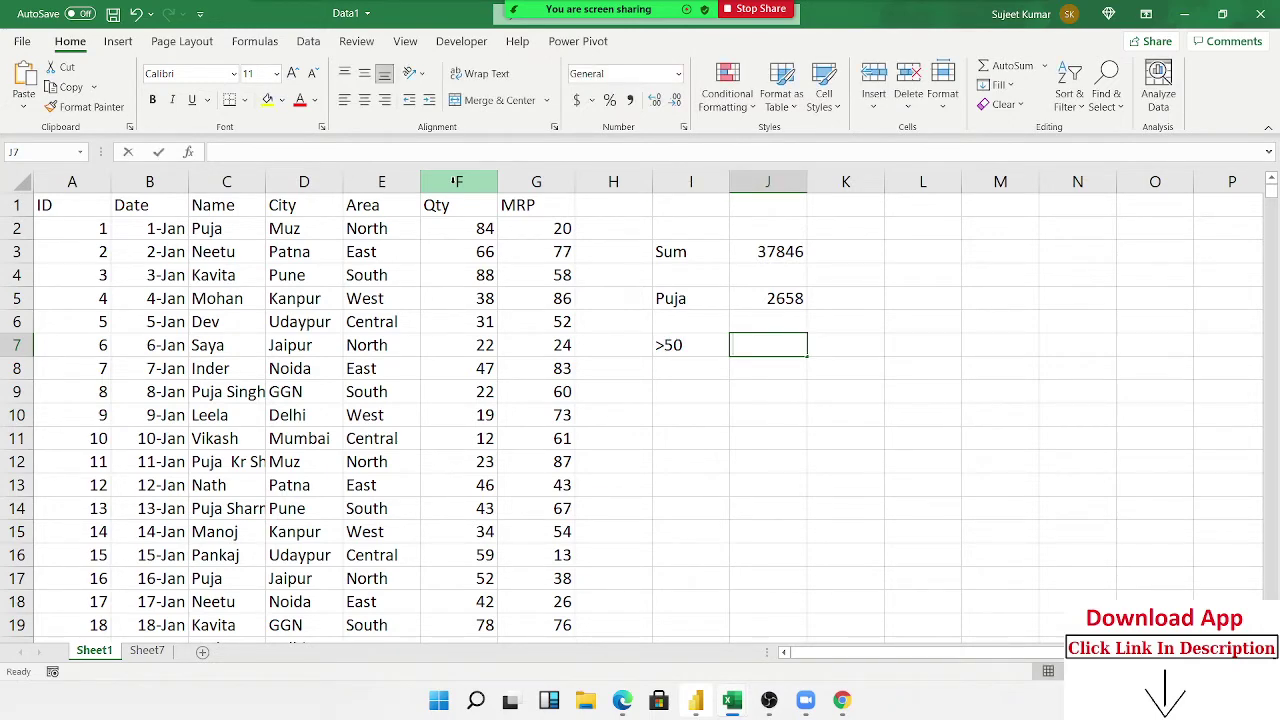
# Sum the Qty values that meet the criterion in I7 by entering =SUMIF(F:F,I7) in J7.
pyautogui.write('=sum')
pyautogui.press('Down')
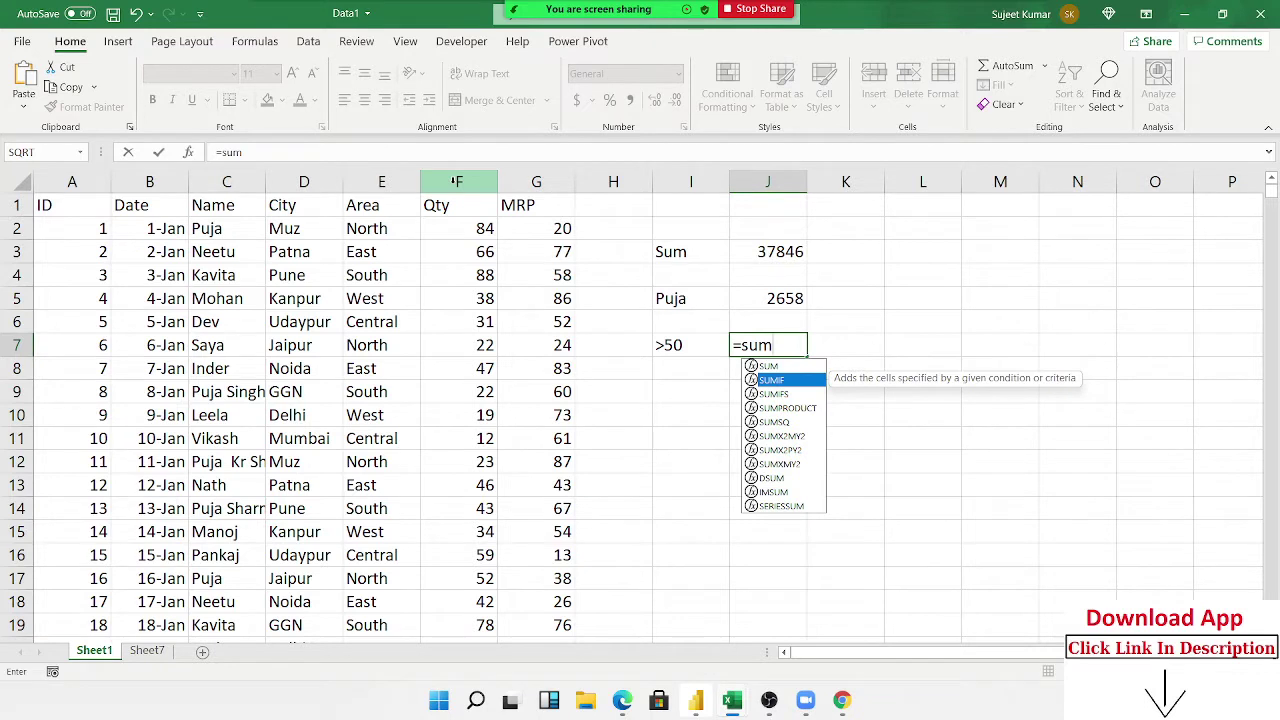
pyautogui.press('Tab')
pyautogui.press('Left')
pyautogui.press('Left')
pyautogui.press('Left')
pyautogui.press('Left')
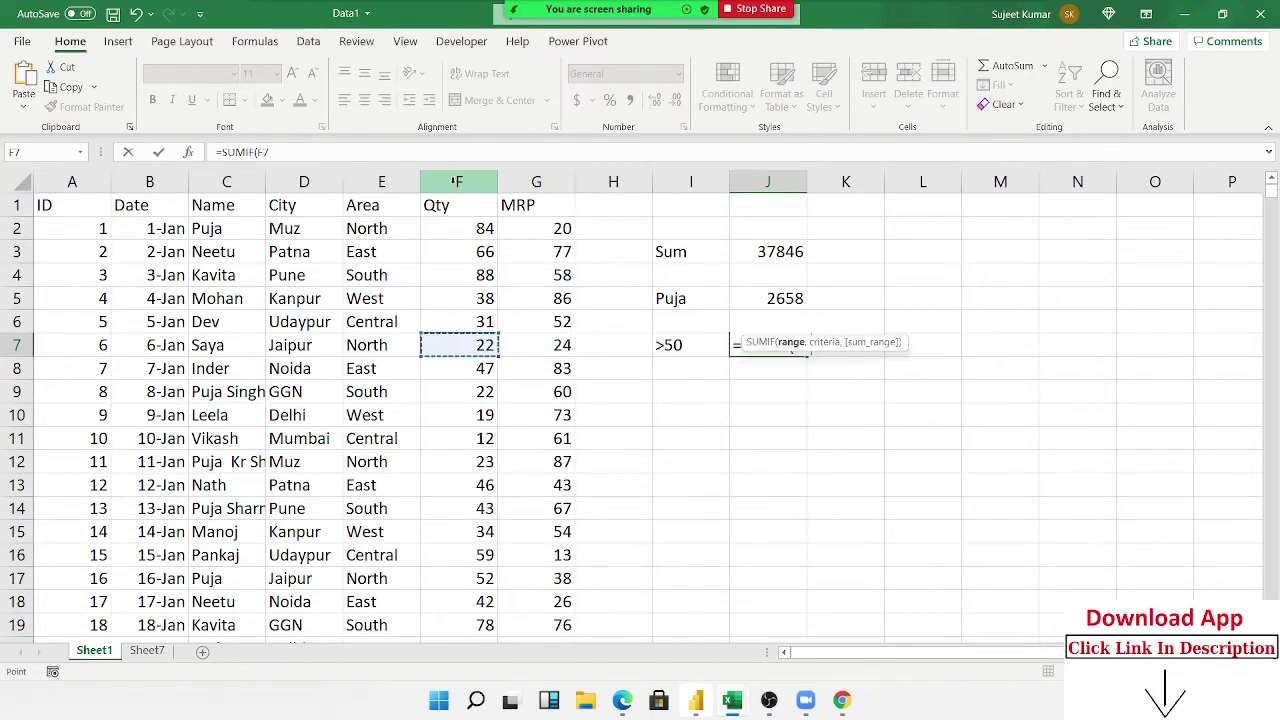
pyautogui.click(456, 181)
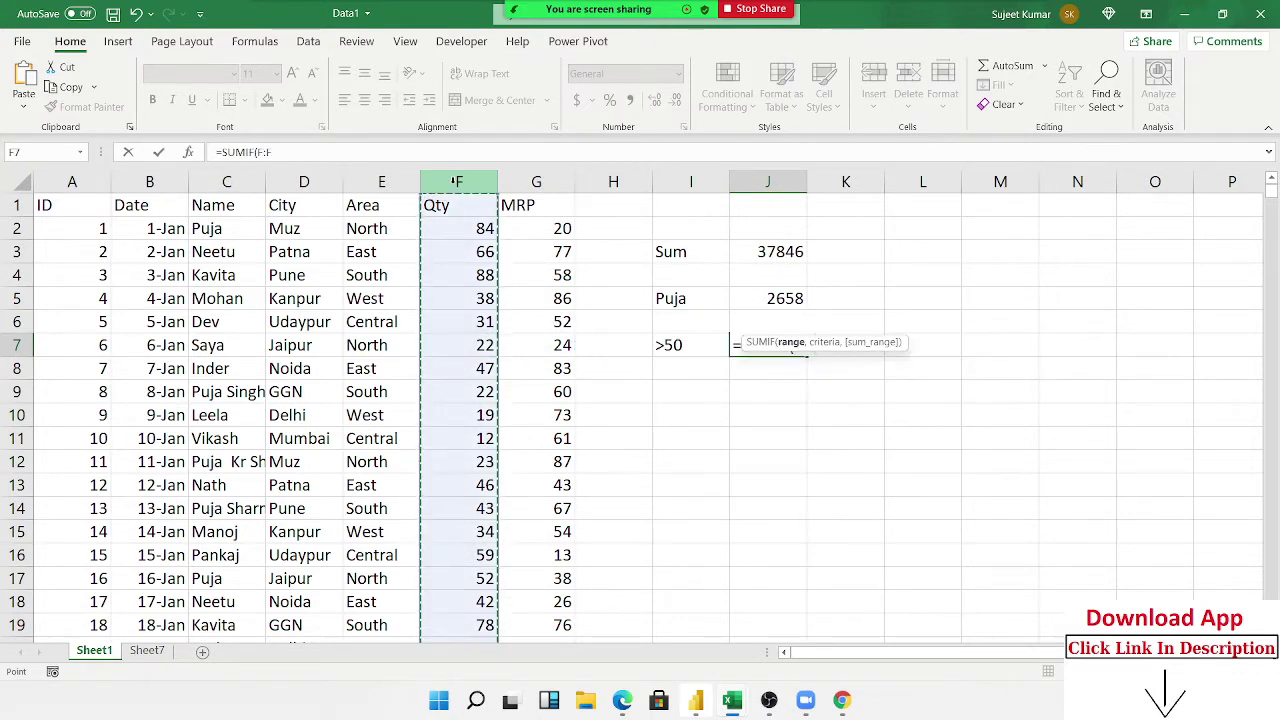
pyautogui.write(',')
pyautogui.press('Left')
pyautogui.hotkey('ctrl', 'Return')
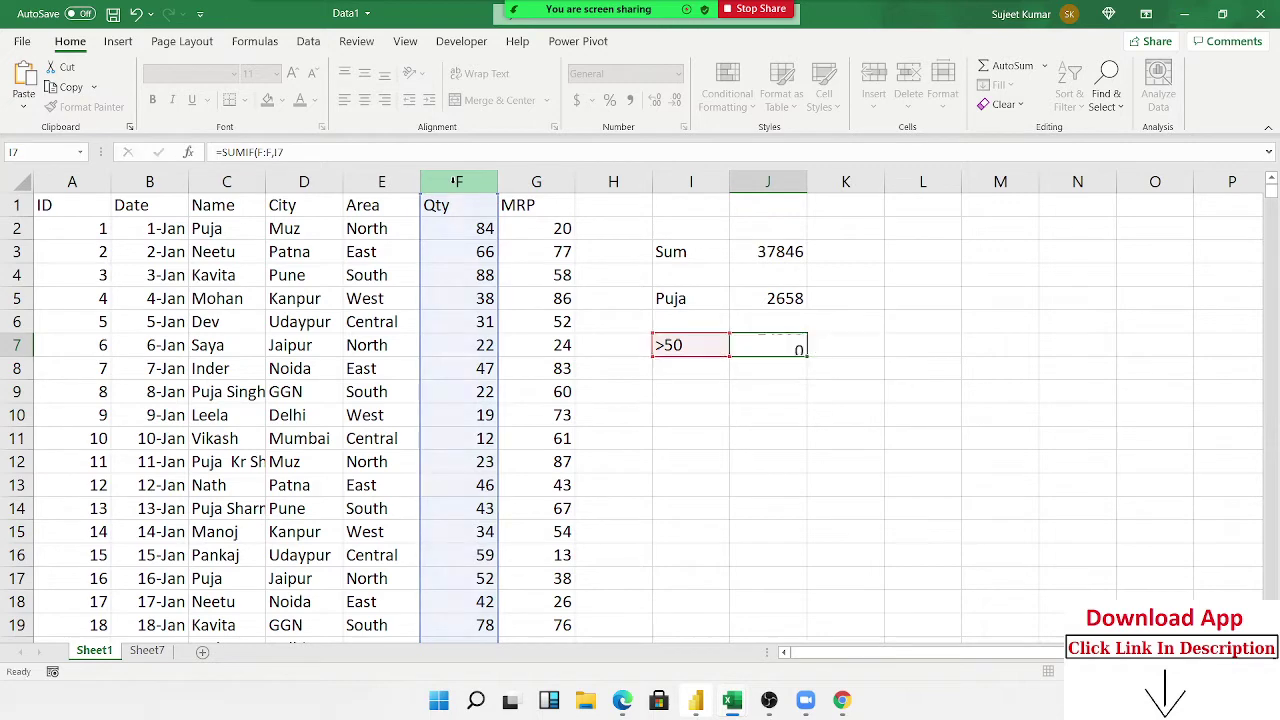
# Examine the range and criteria arguments of the SUMIF formula in J7.
pyautogui.press('F2')
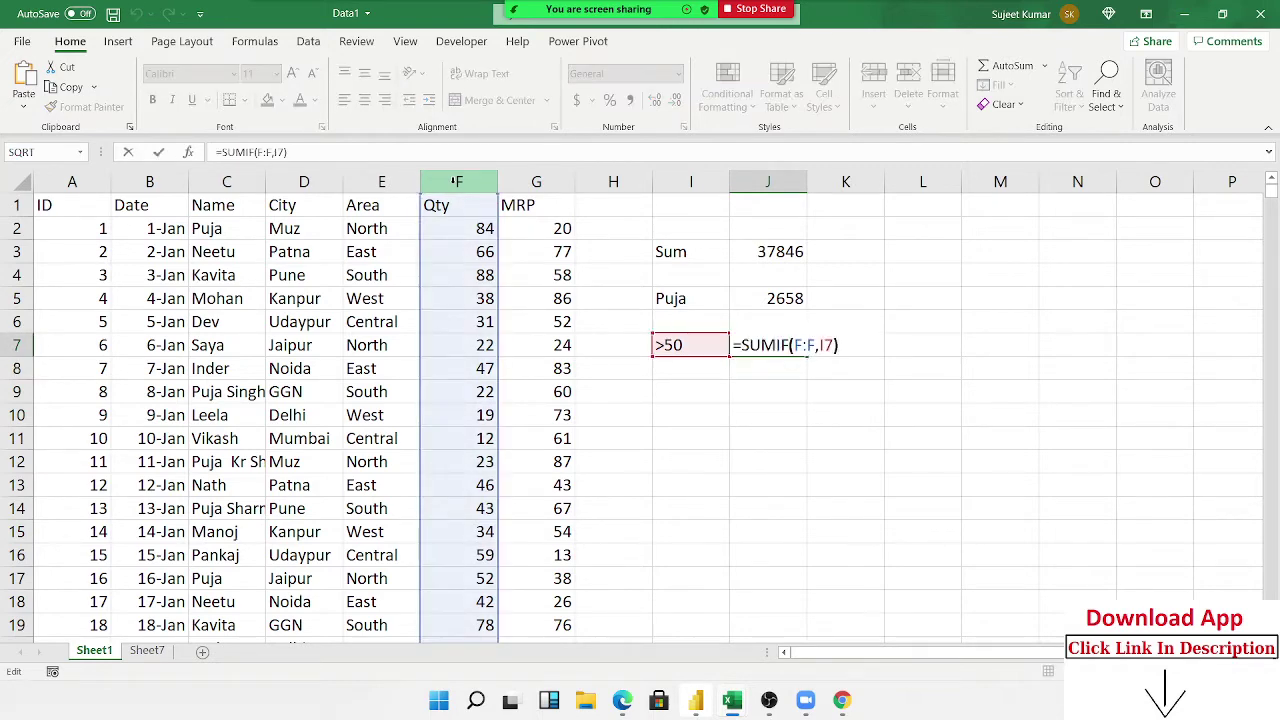
pyautogui.press('Left')
pyautogui.press('Left')
pyautogui.press('Left')
pyautogui.press('Left')
pyautogui.press('Left')
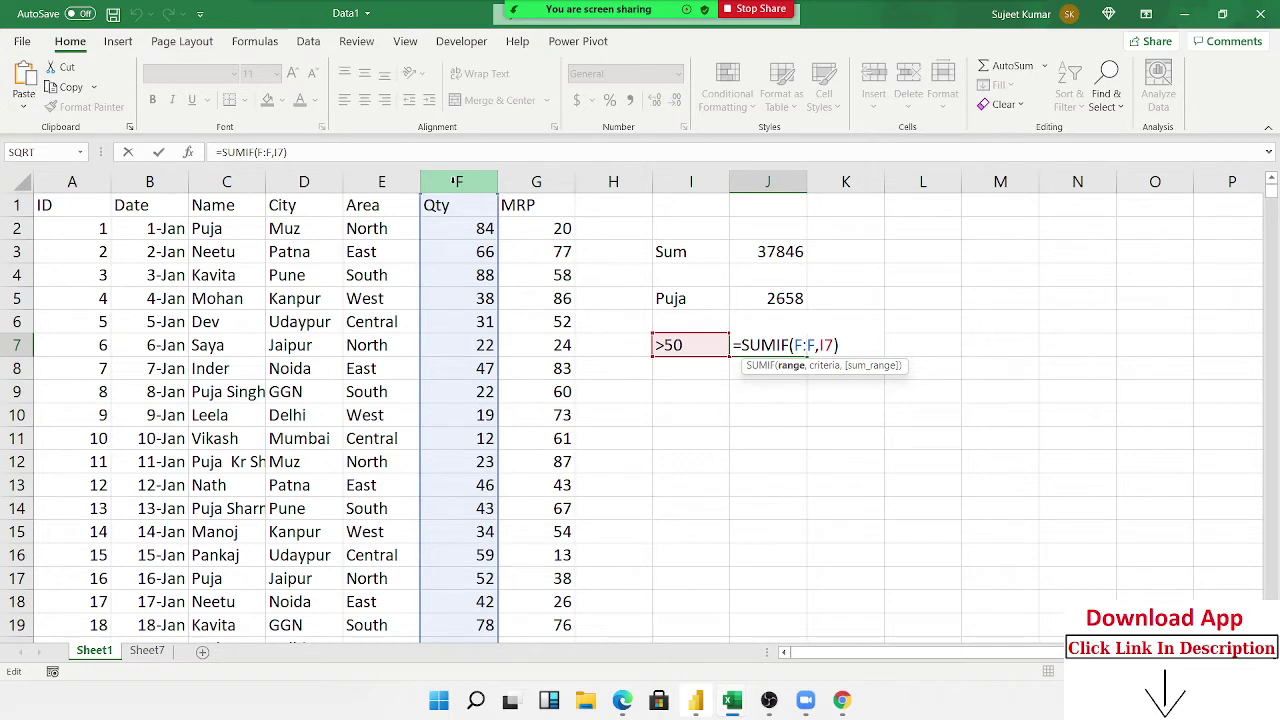
pyautogui.press('Return')
# Enter the numbers 25, 36, 63 and 25 in cells I8 to I11.
pyautogui.press('Left')
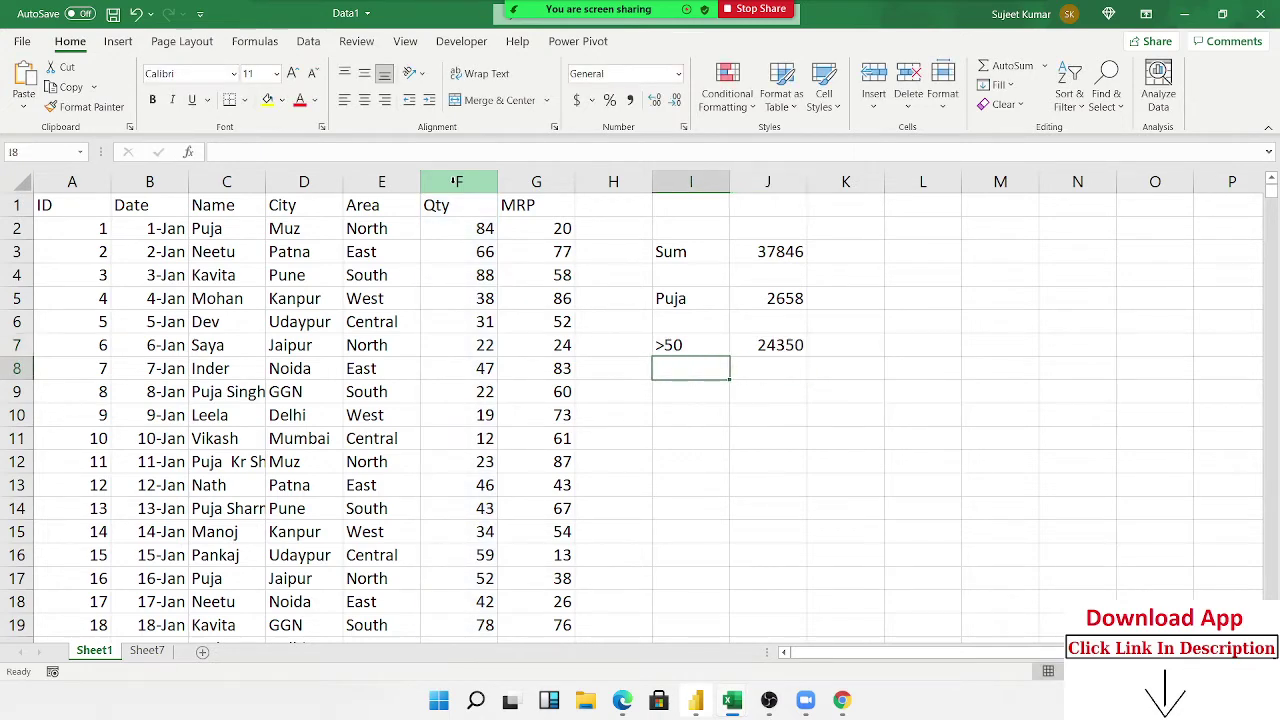
pyautogui.write('25')
pyautogui.press('Return')
pyautogui.write('36')
pyautogui.press('Return')
pyautogui.write('63')
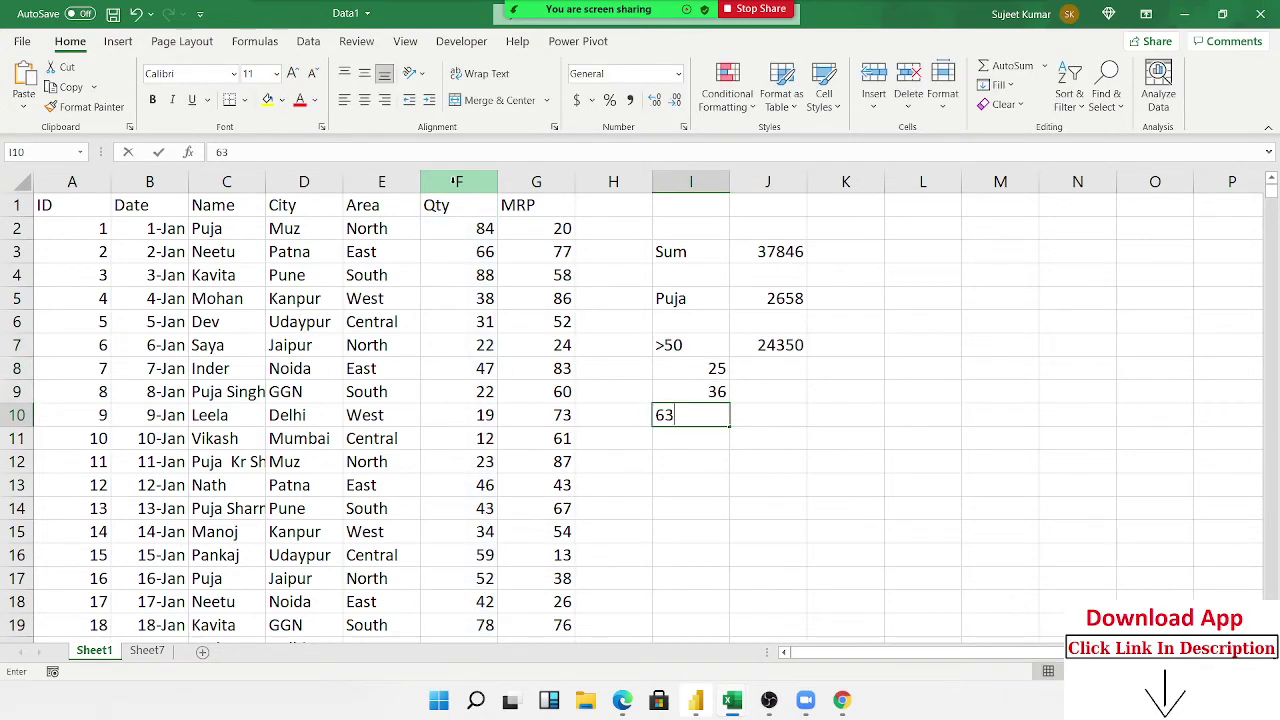
pyautogui.press('Return')
pyautogui.write('25')
pyautogui.press('Return')
# Put a greater-than sign before the numbers in cells I8 and I9, making them >25 and >36.
pyautogui.press('Up')
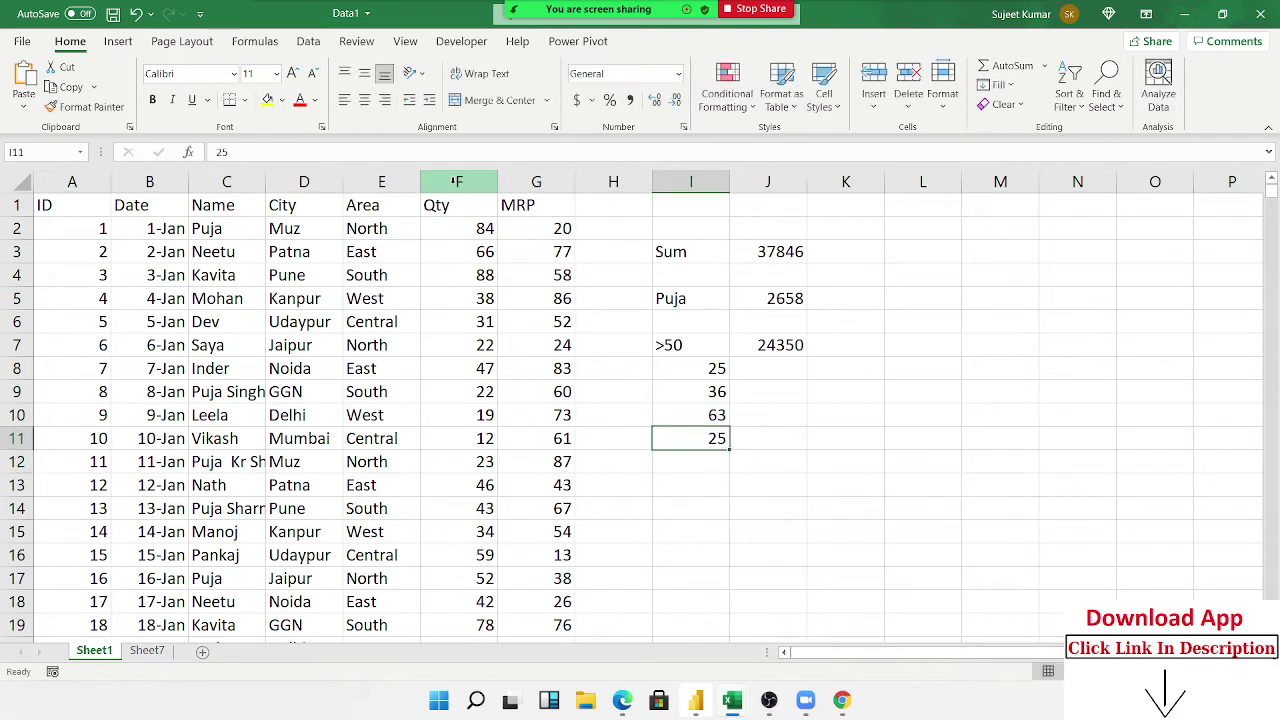
pyautogui.press('Up')
pyautogui.press('Up')
pyautogui.press('Up')
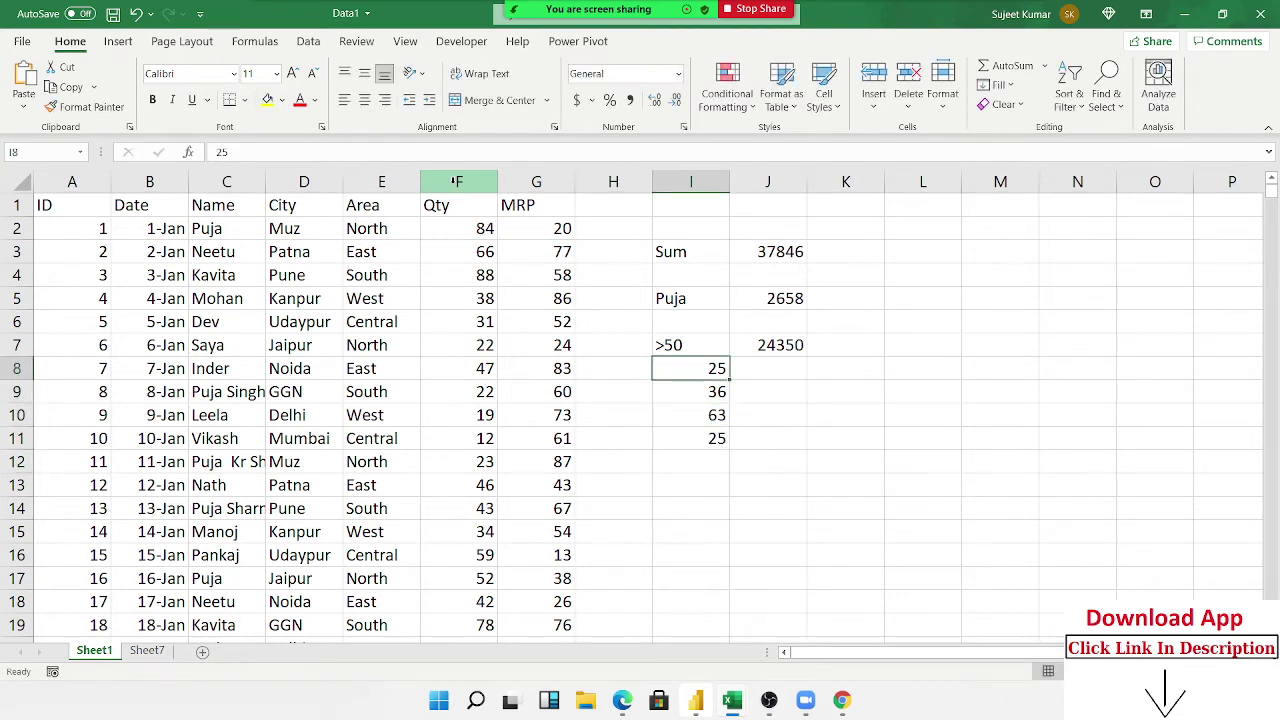
pyautogui.press('F2')
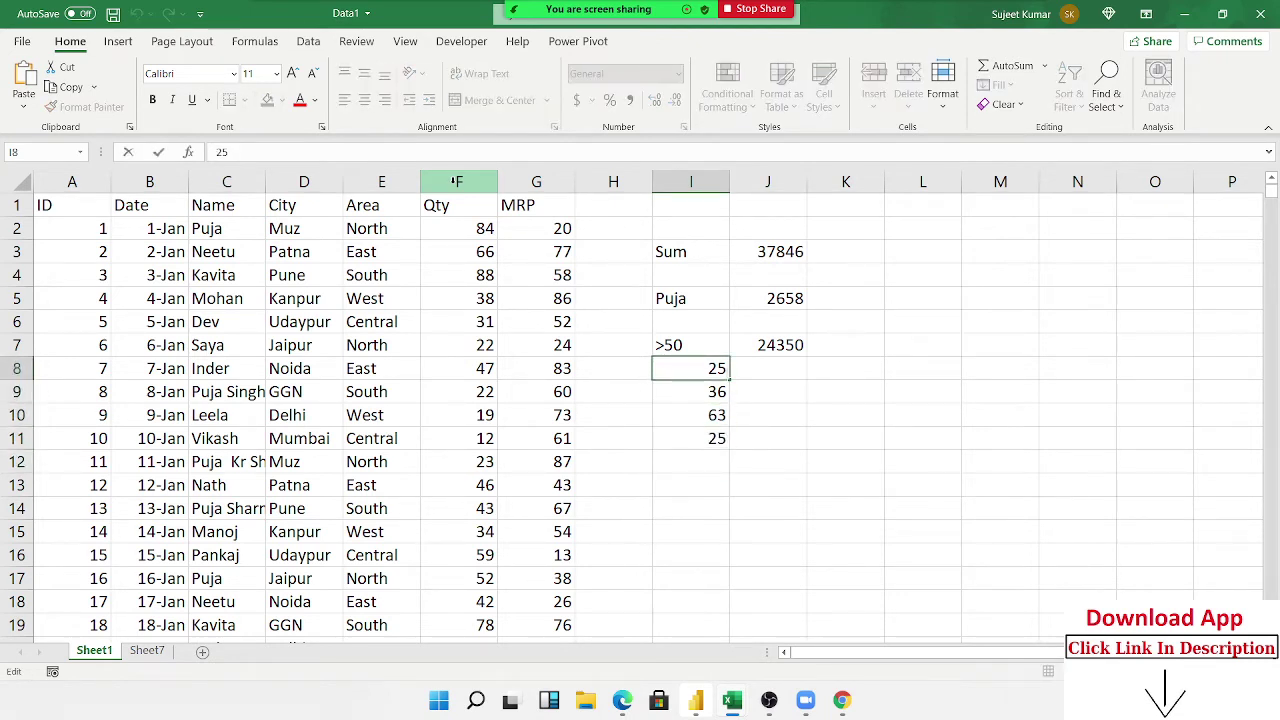
pyautogui.press('Left')
pyautogui.write('>')
pyautogui.press('Return')
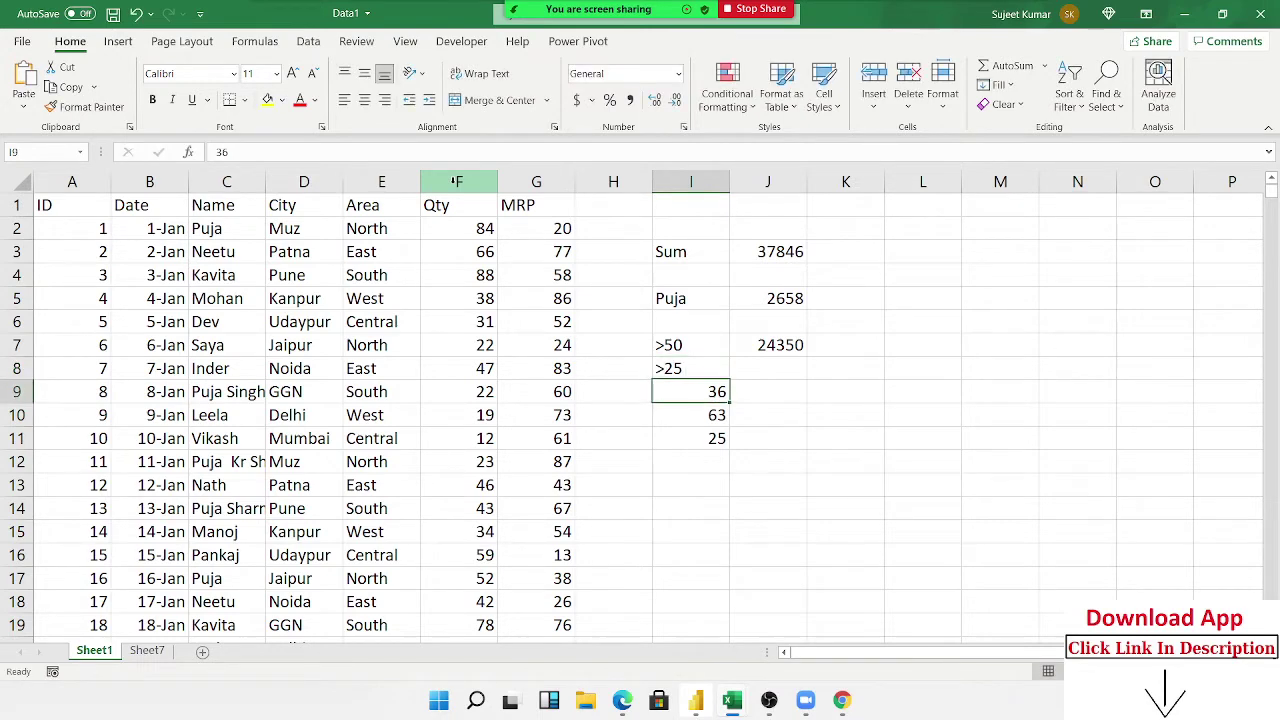
pyautogui.press('F2')
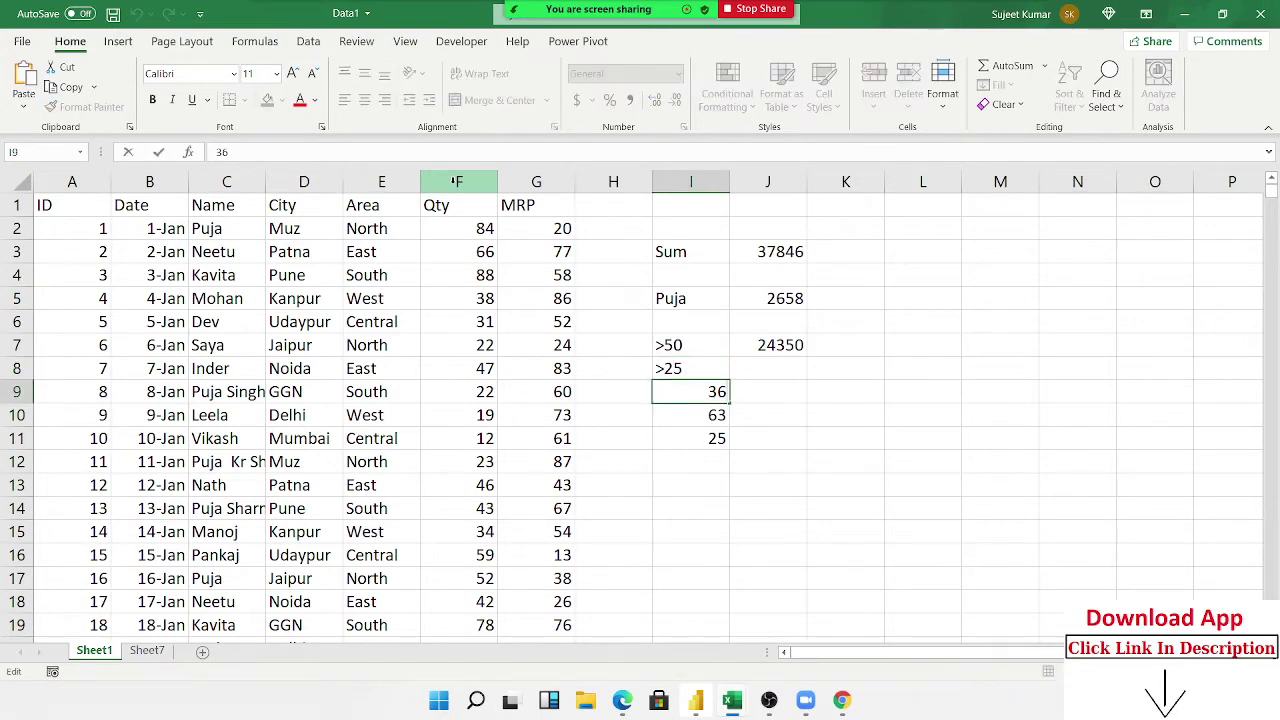
pyautogui.press('Home')
pyautogui.write('>')
pyautogui.press('Return')
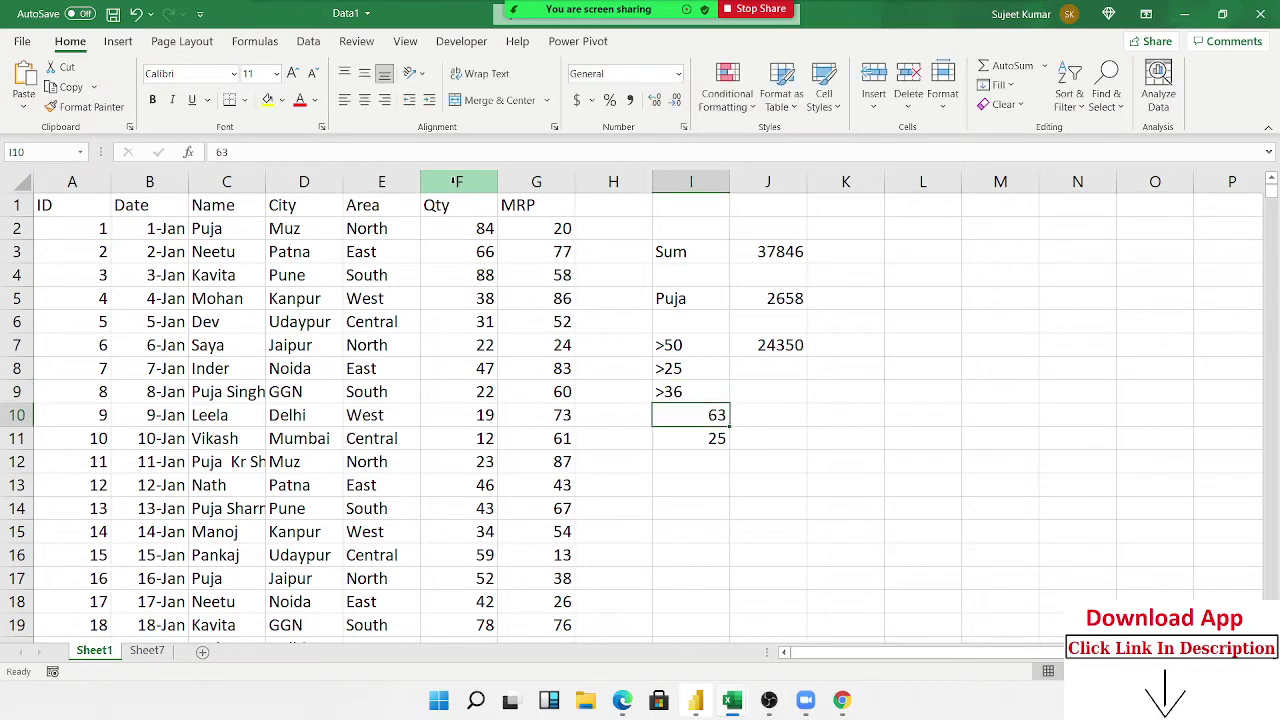
# Undo the greater-than signs added in cells I8 and I9.
pyautogui.press('Up')
pyautogui.press('Up')
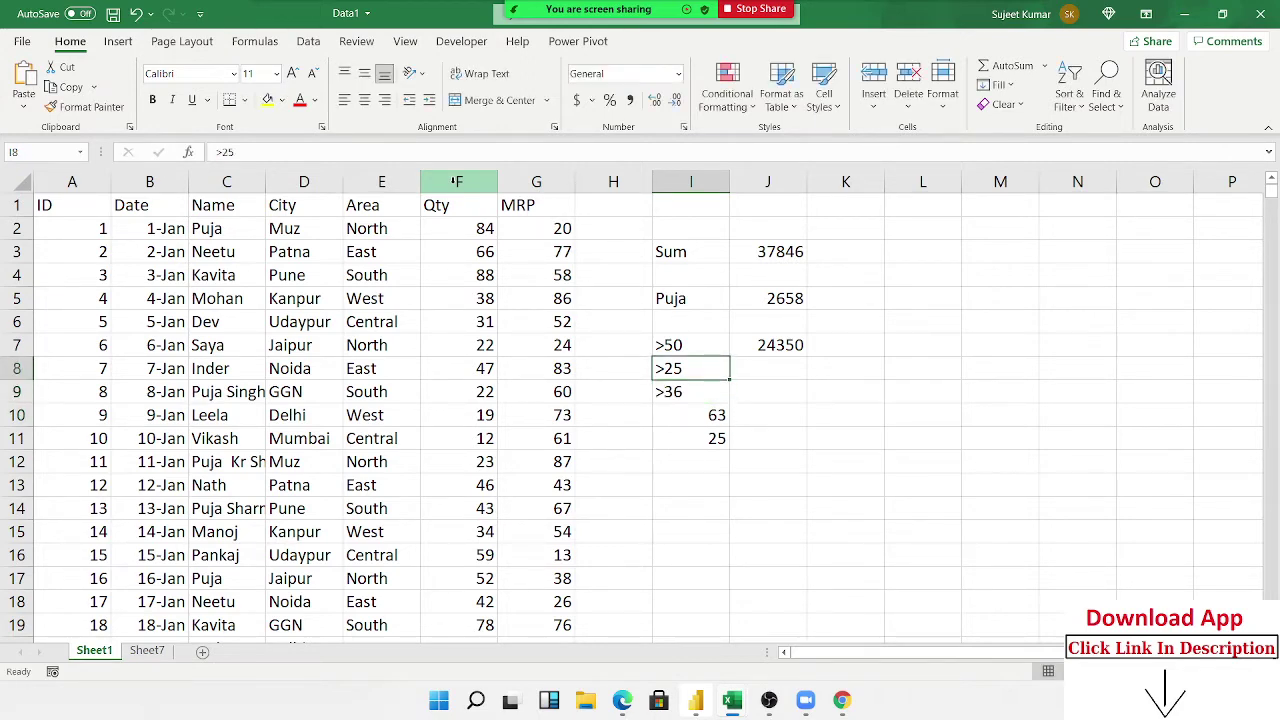
pyautogui.hotkey('ctrl', 'z')
pyautogui.hotkey('ctrl', 'z')
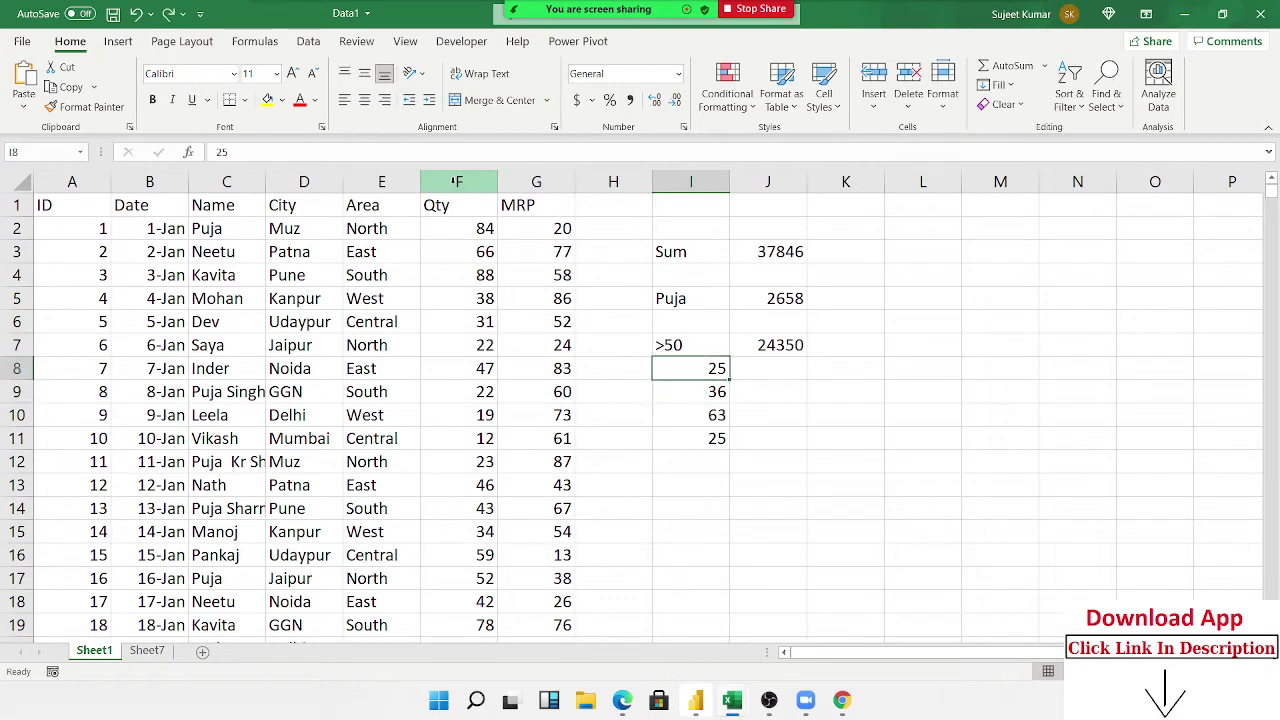
# Sum the Qty values greater than the number in I8 by entering =SUMIF(F:F,">"&I8,F:F) in J8.
pyautogui.press('Right')
pyautogui.write('=')
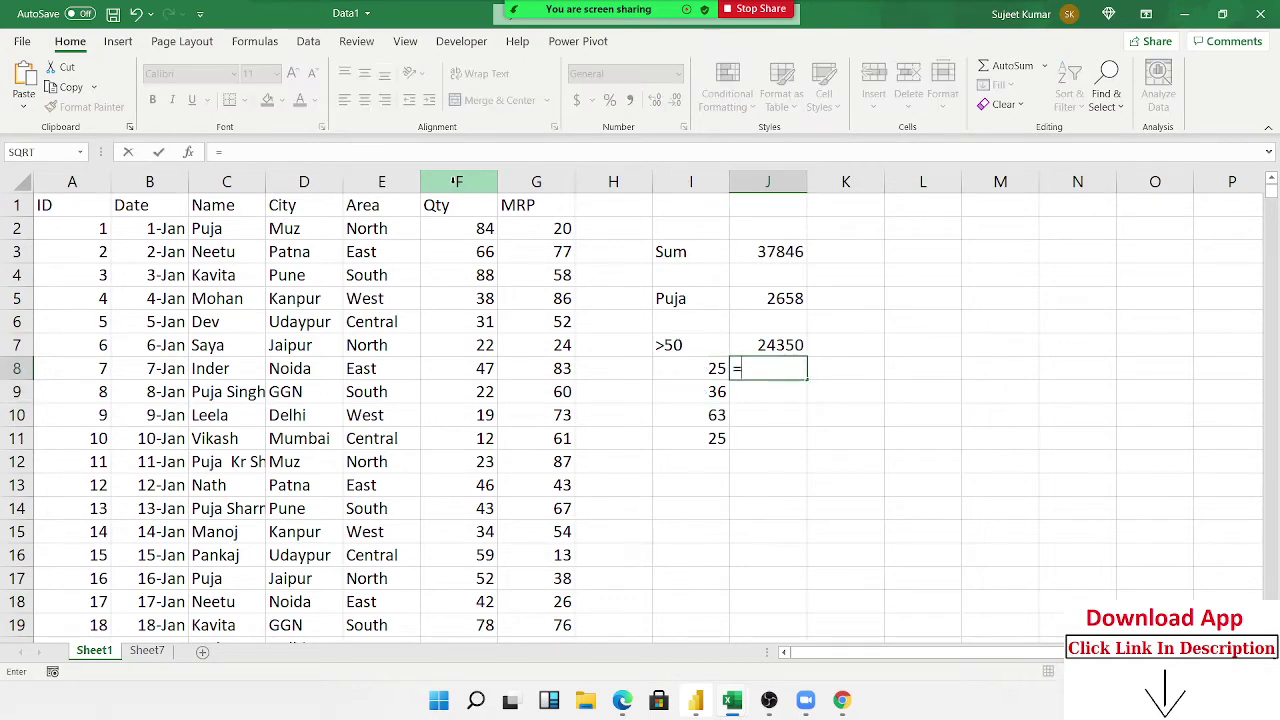
pyautogui.write('sum')
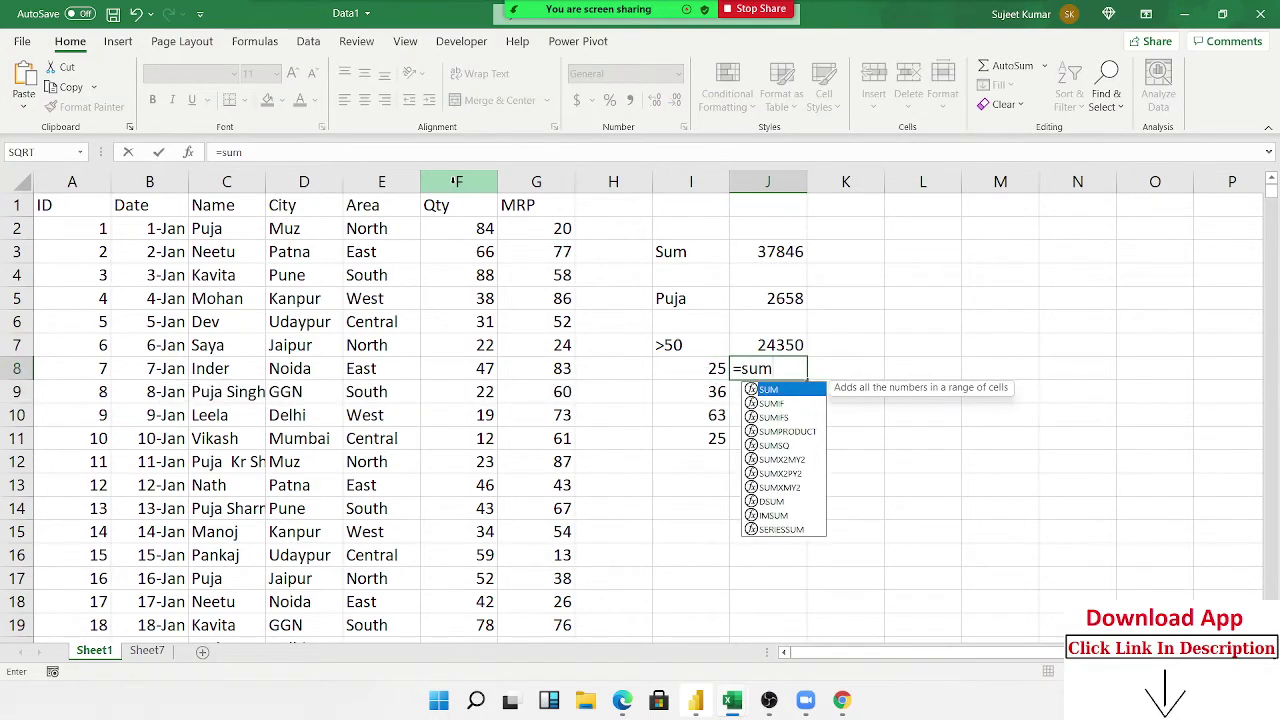
pyautogui.press('Down')
pyautogui.press('Tab')
pyautogui.press('Left')
pyautogui.press('Left')
pyautogui.press('Left')
pyautogui.press('Left')
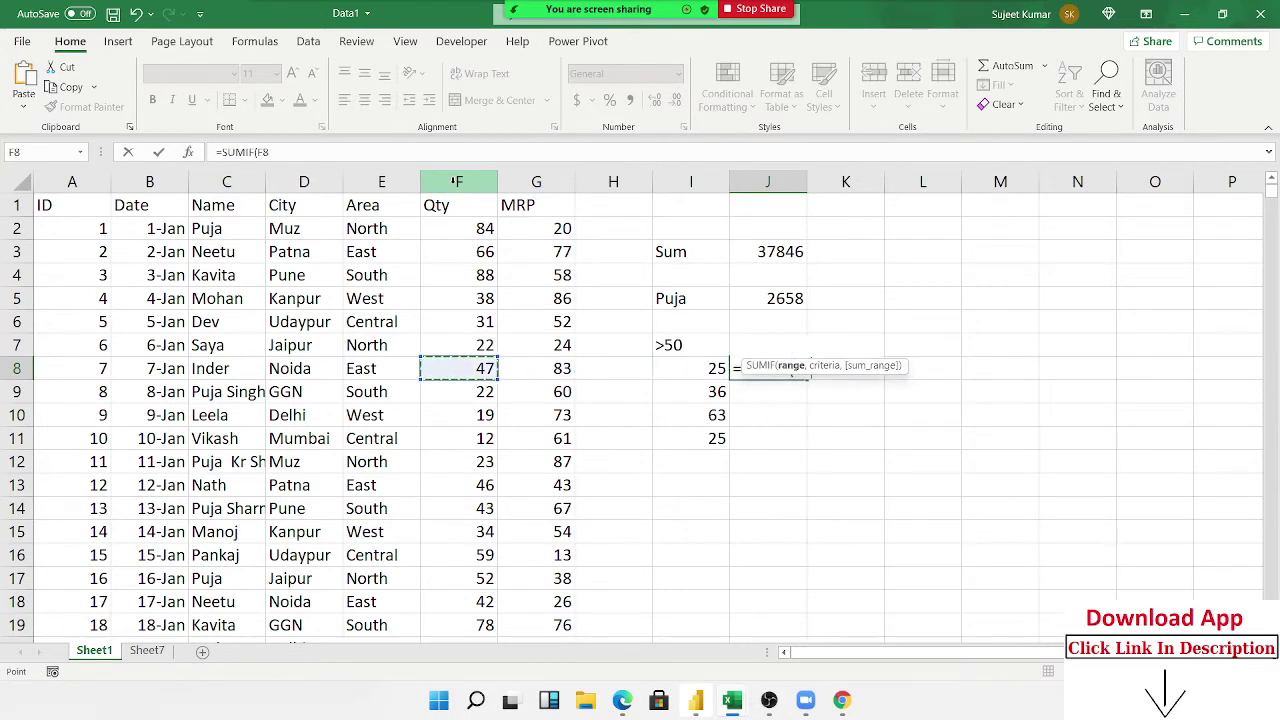
pyautogui.click(456, 181)
pyautogui.write('"')
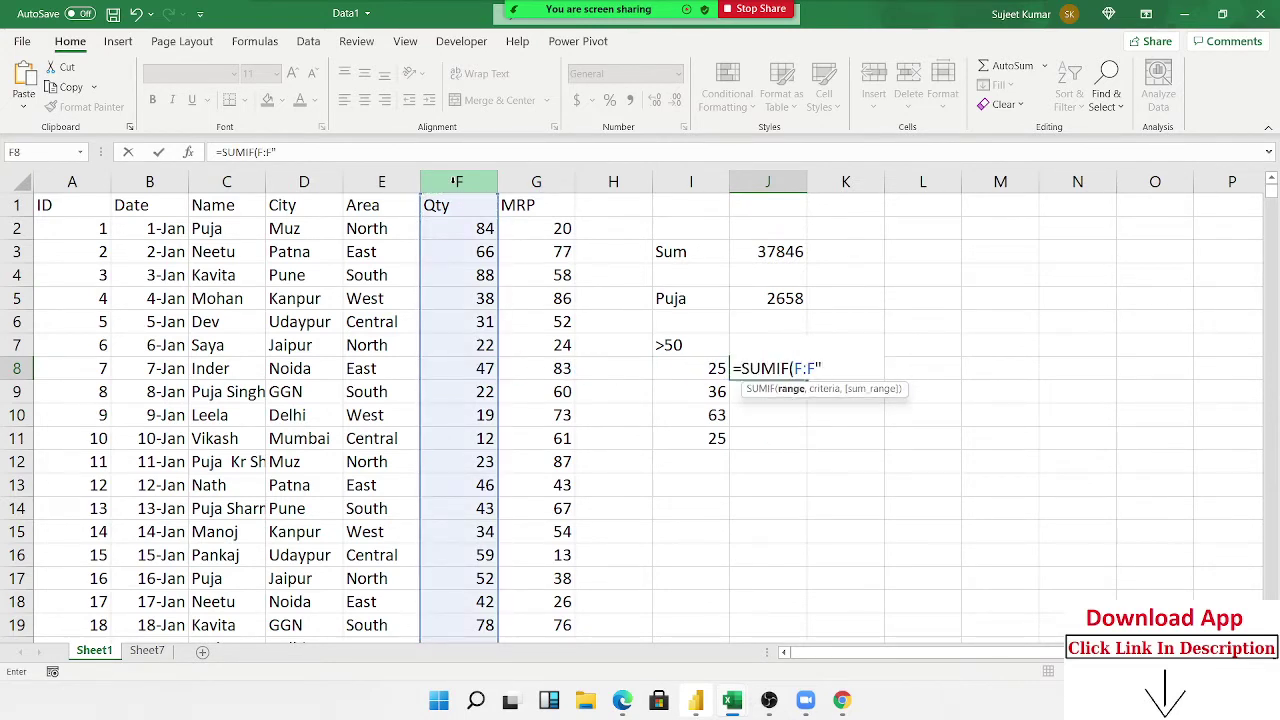
pyautogui.press('BackSpace')
pyautogui.write(',">"&')
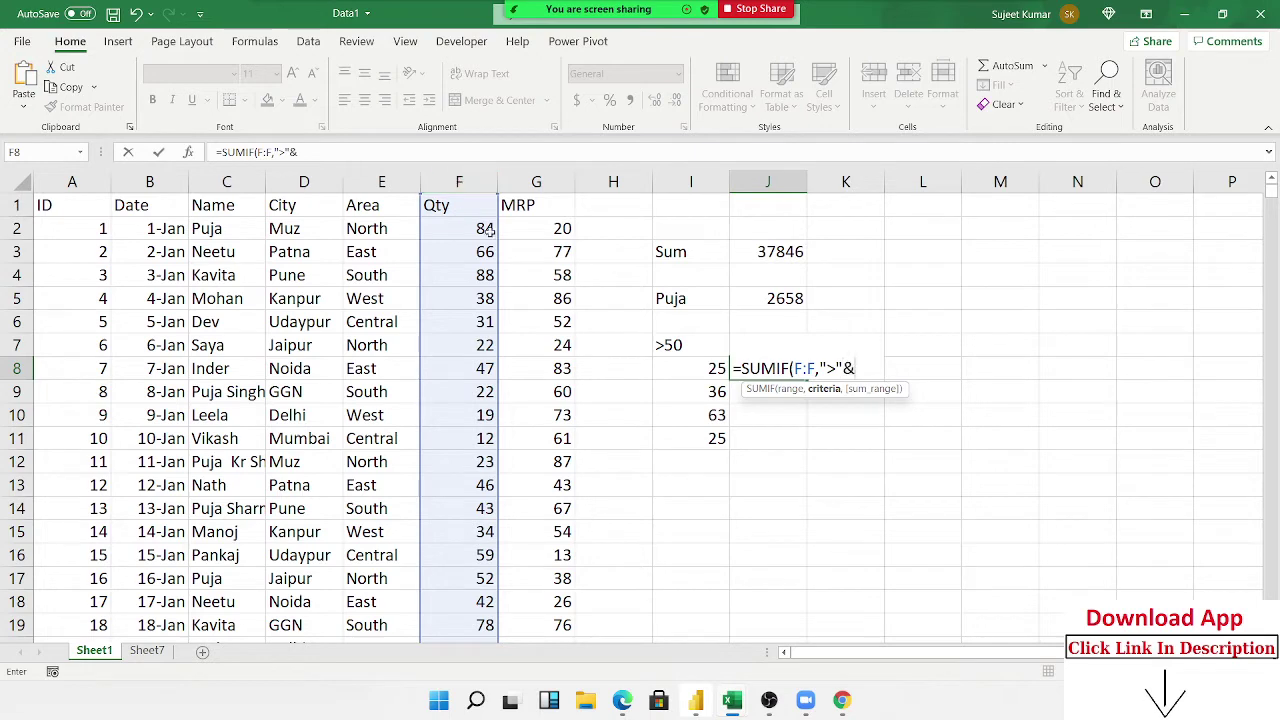
pyautogui.click(690, 370)
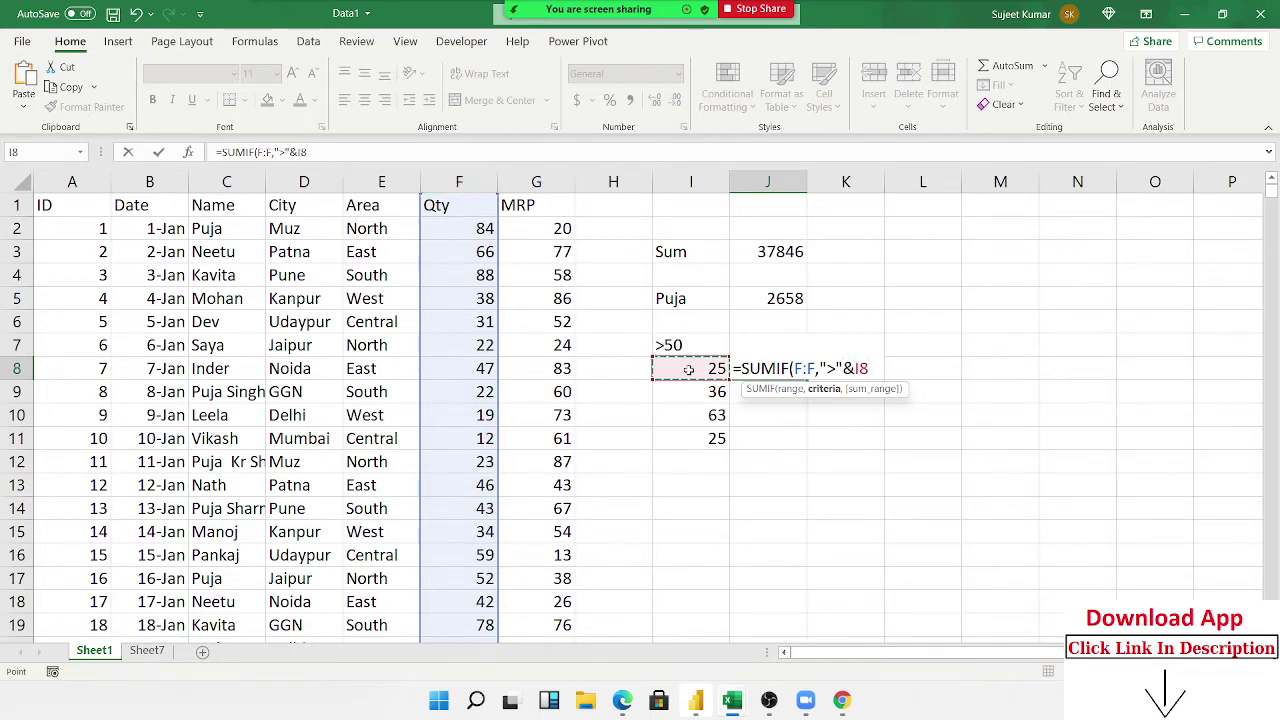
pyautogui.write(',')
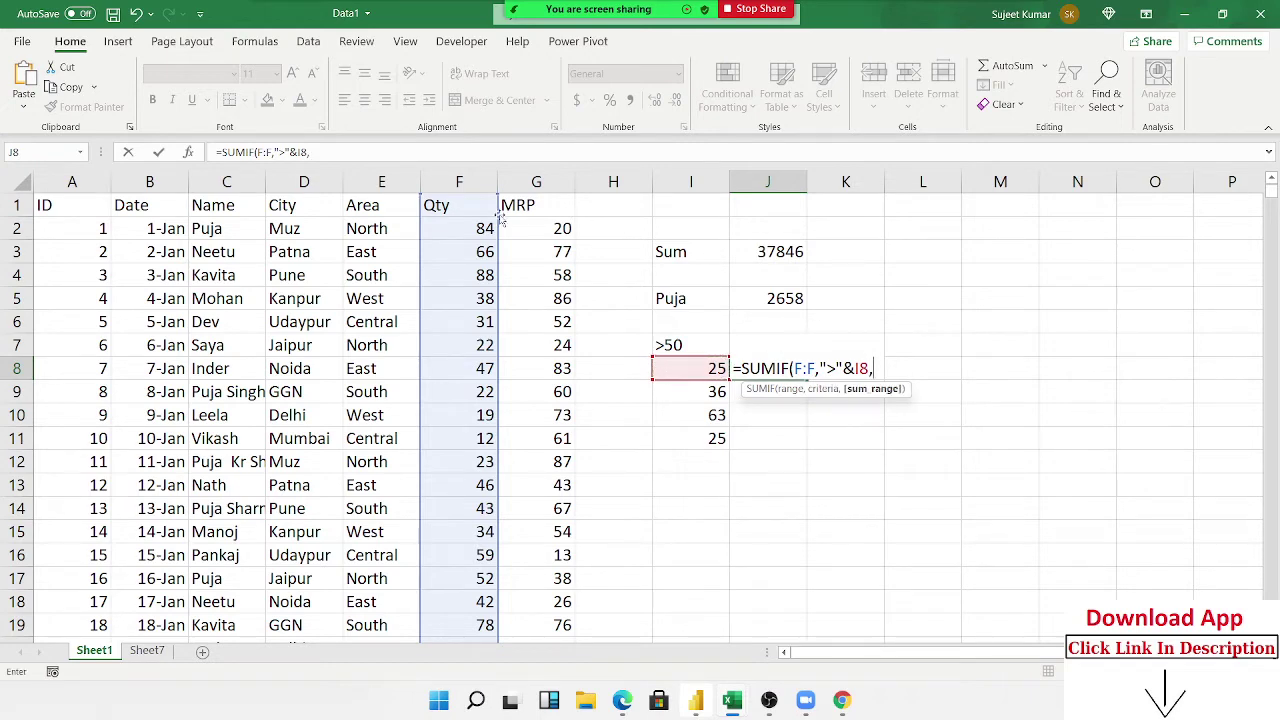
pyautogui.write('G:G)')
pyautogui.press('Return')
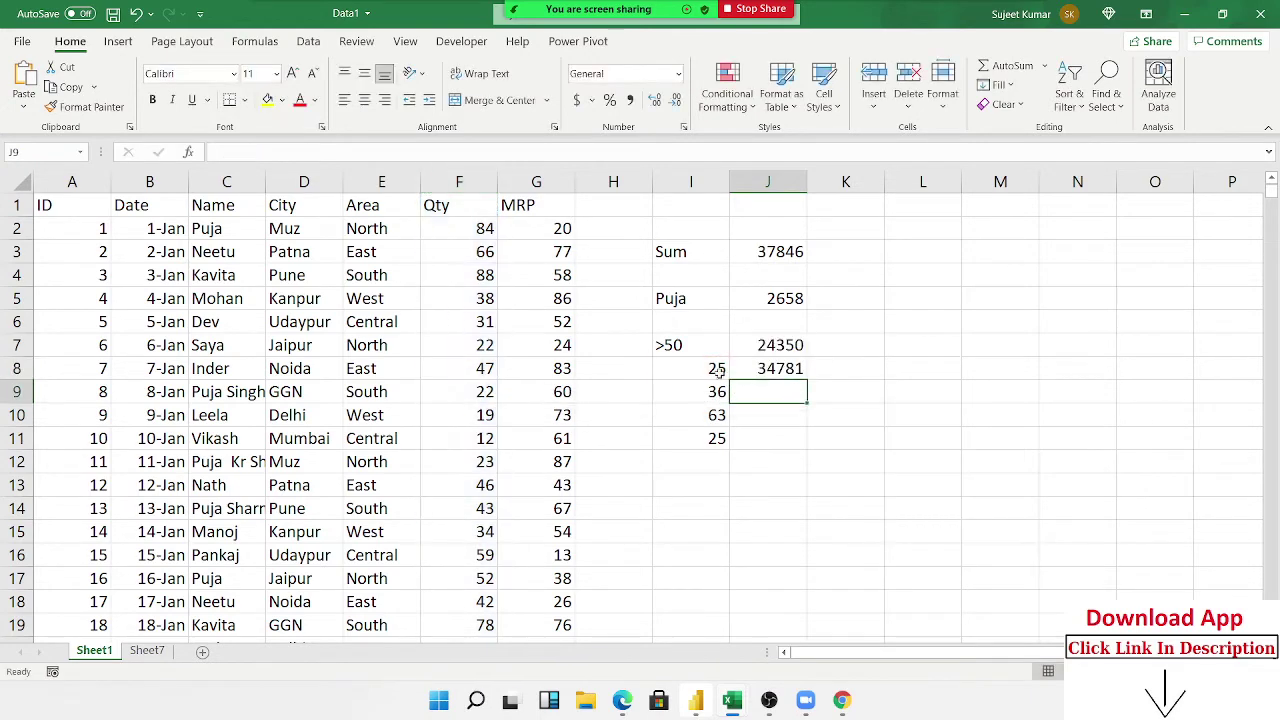
# Fill the SUMIF formula from J8 down to J11 for the remaining numbers.
pyautogui.click(775, 369)
pyautogui.doubleClick(807, 380)
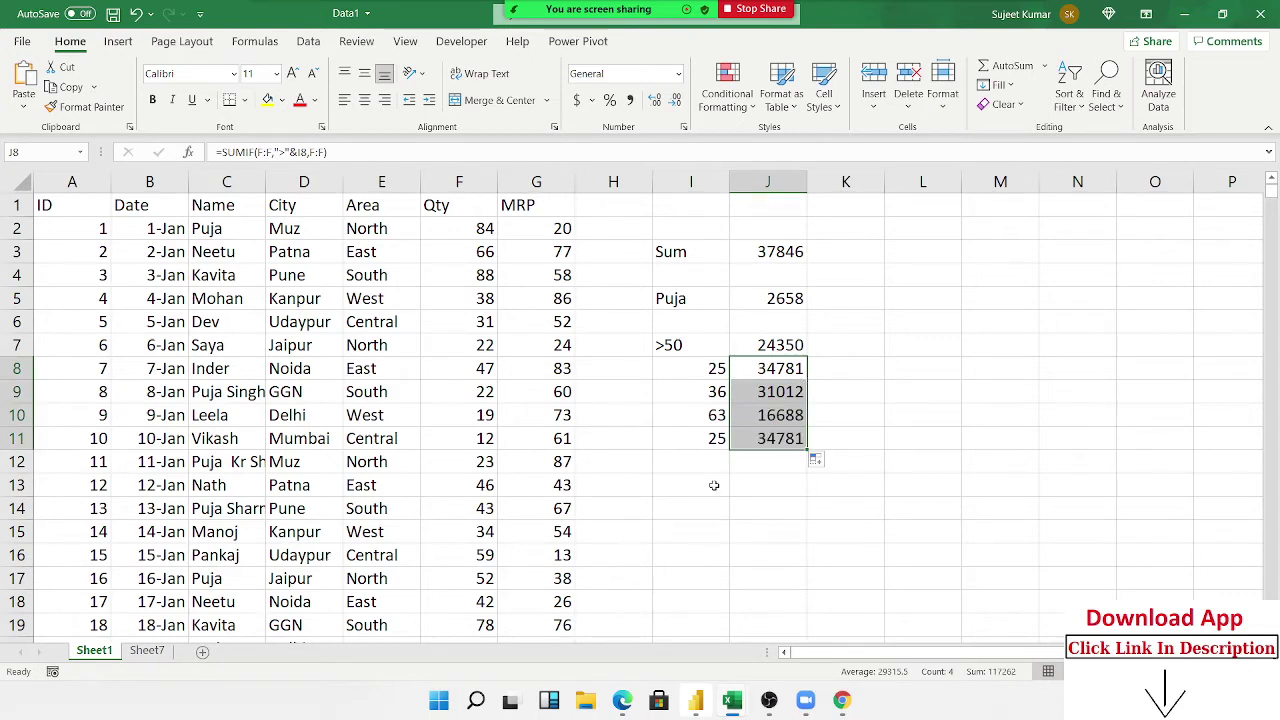
pyautogui.click(717, 443)
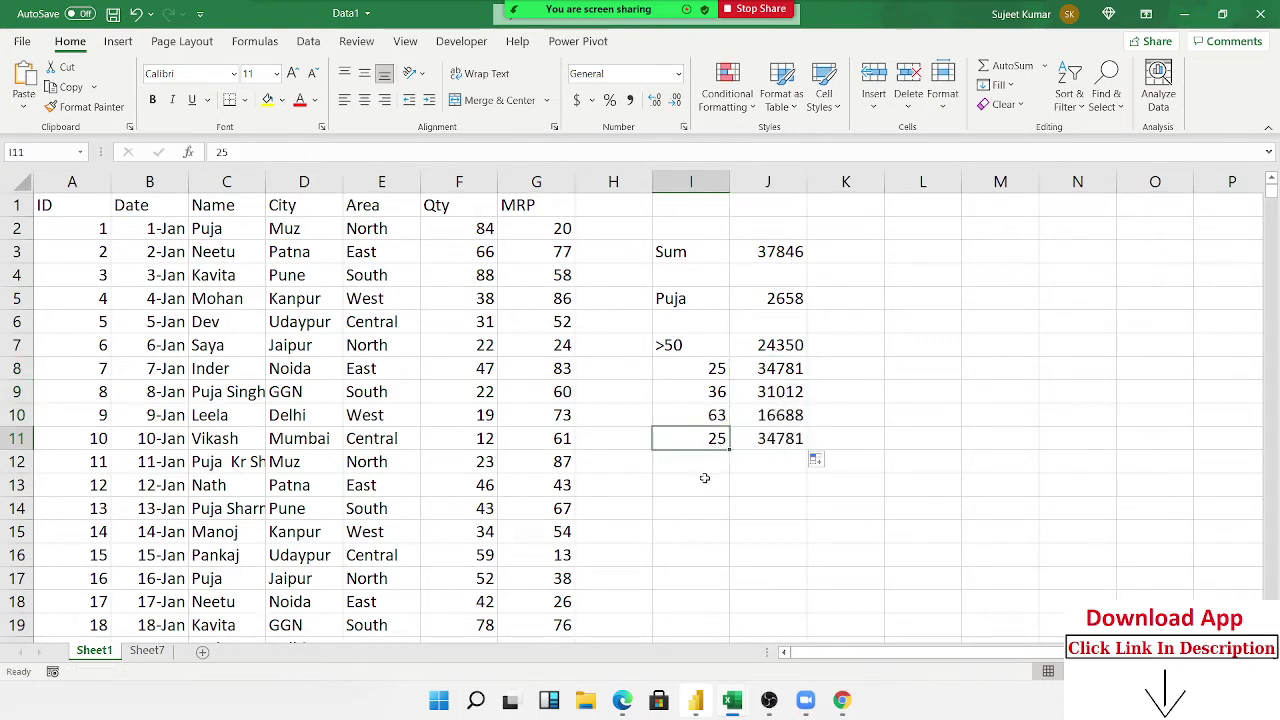
# Enter the first name from I5, preceded by an asterisk wildcard, as a criterion in cell I13.
pyautogui.click(704, 478)
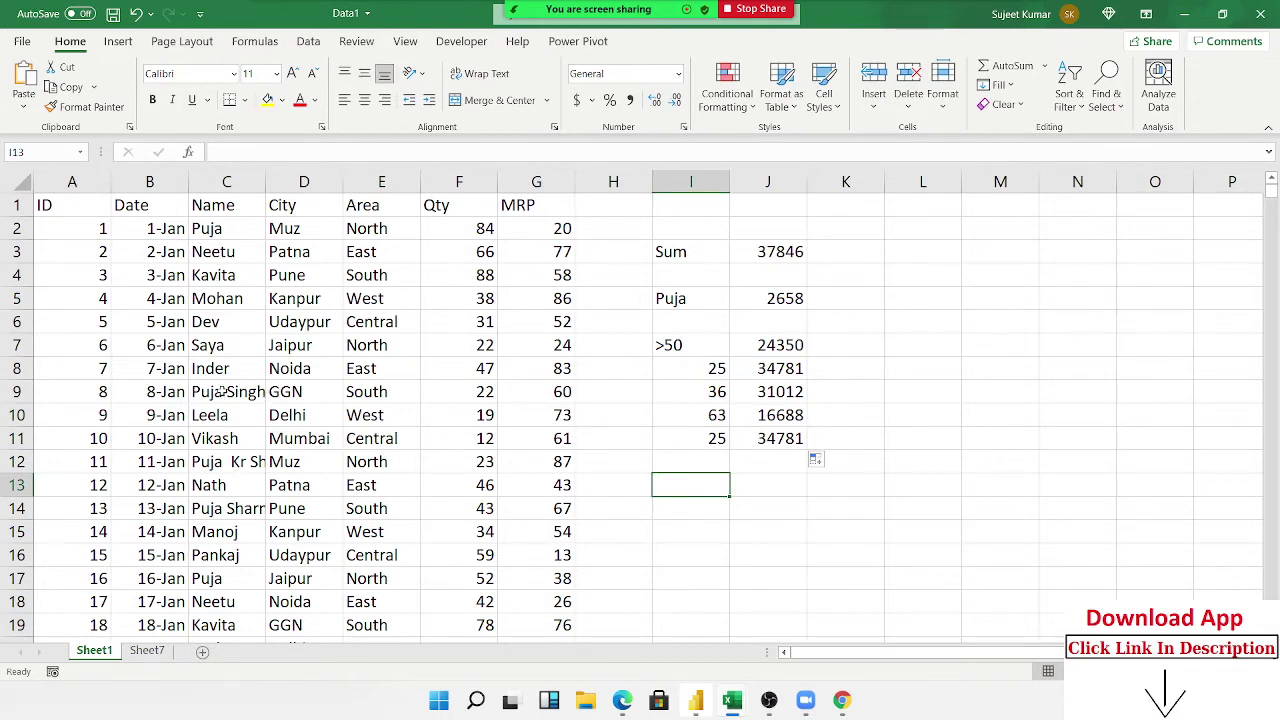
pyautogui.write('*Puja')
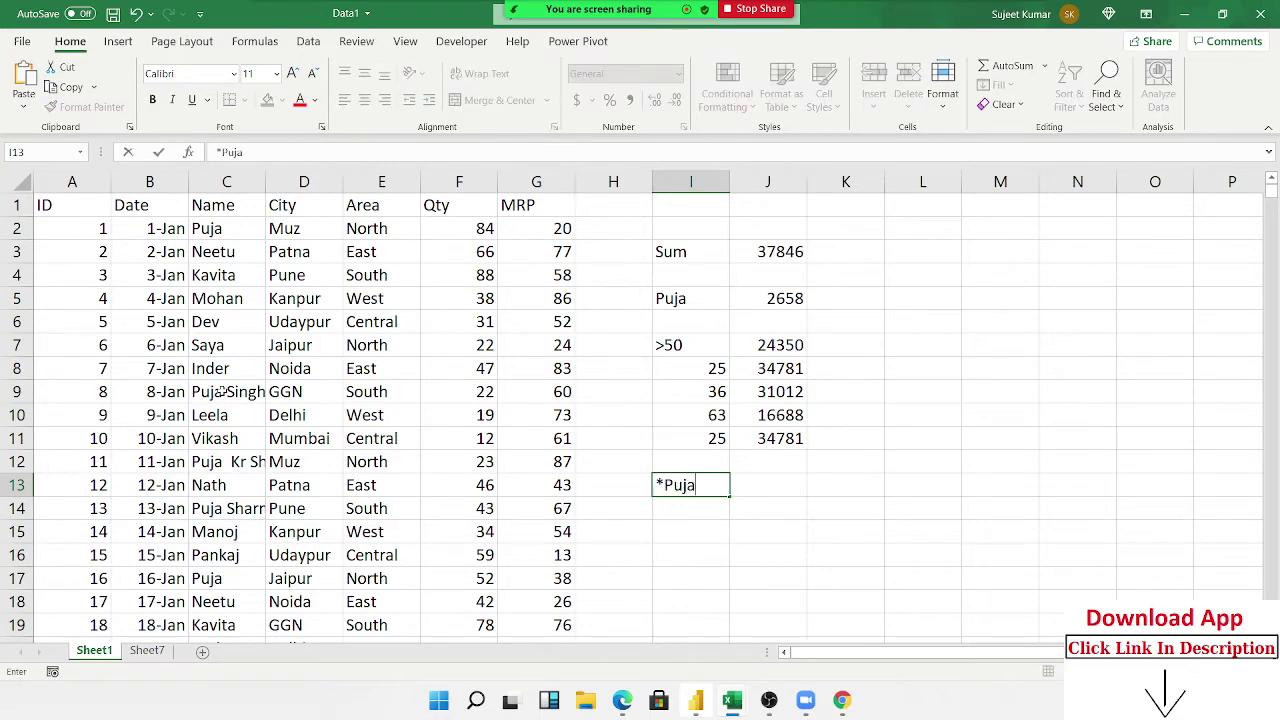
pyautogui.press('Tab')
# Sum Qty for the names matching the wildcard criterion by entering =SUMIF(C:C,I13,F:F) in J13.
pyautogui.write('=')
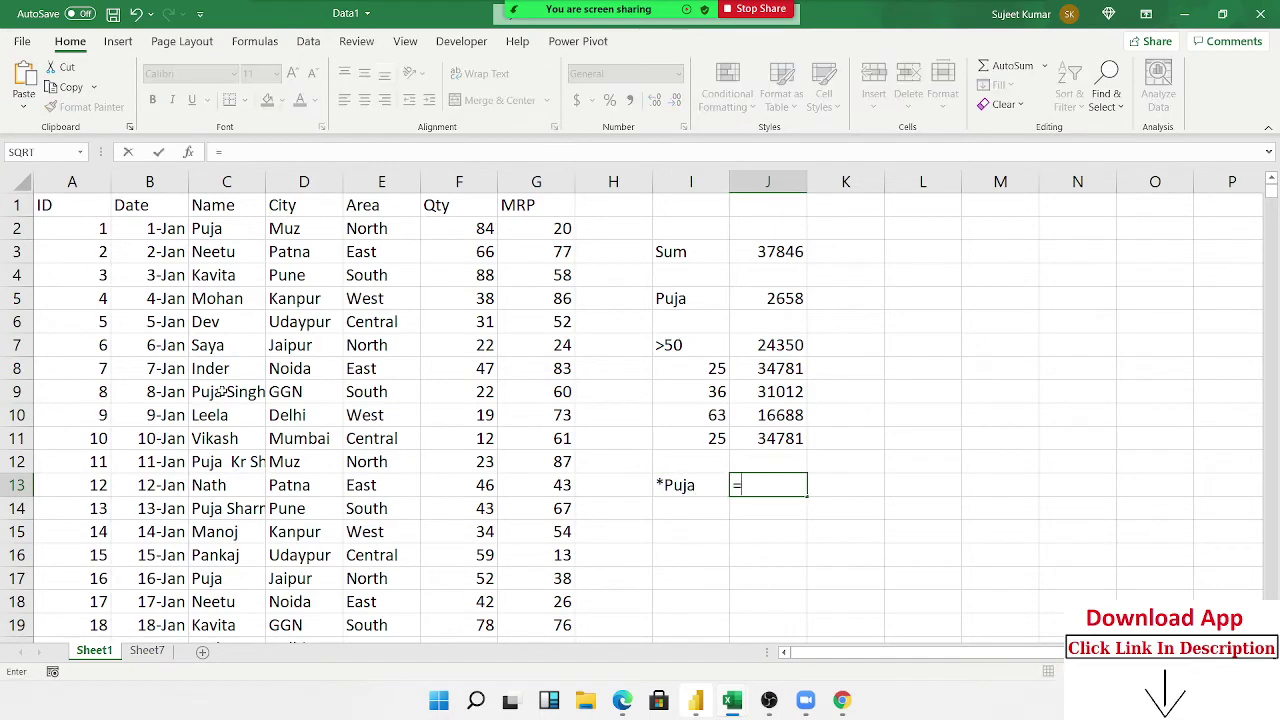
pyautogui.write('sum')
pyautogui.press('Down')
pyautogui.press('Down')
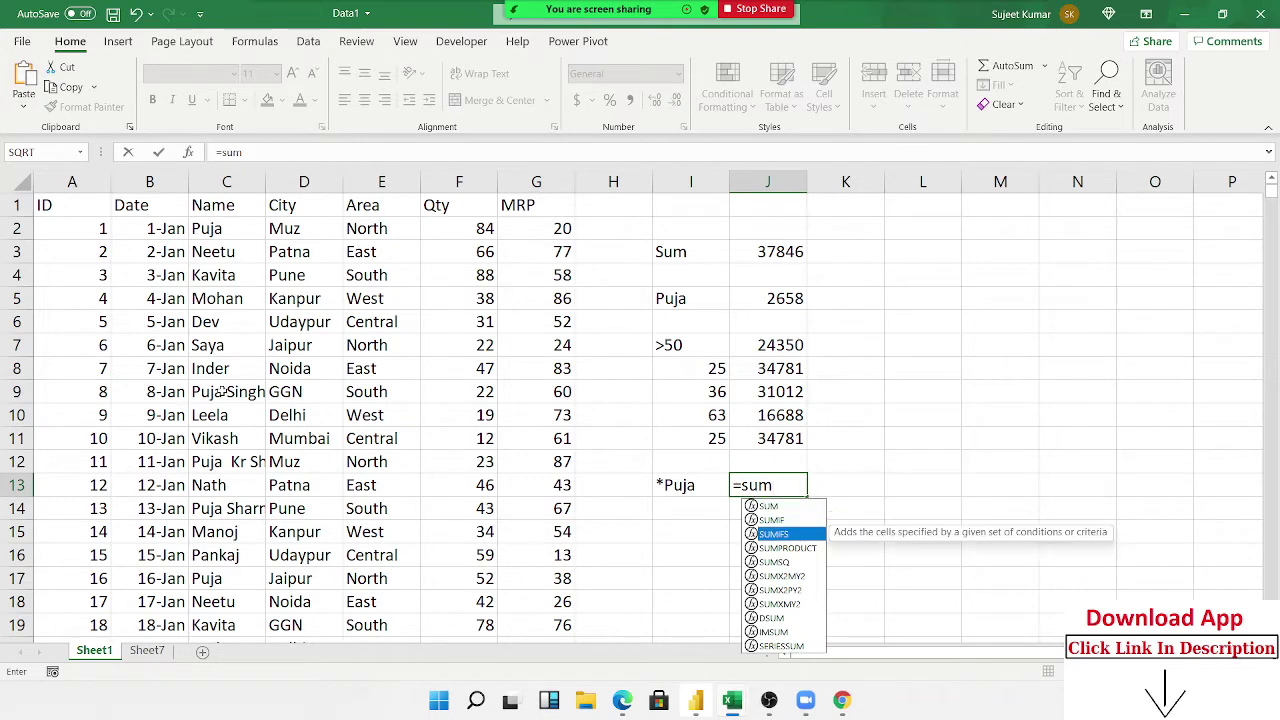
pyautogui.press('Up')
pyautogui.press('Tab')
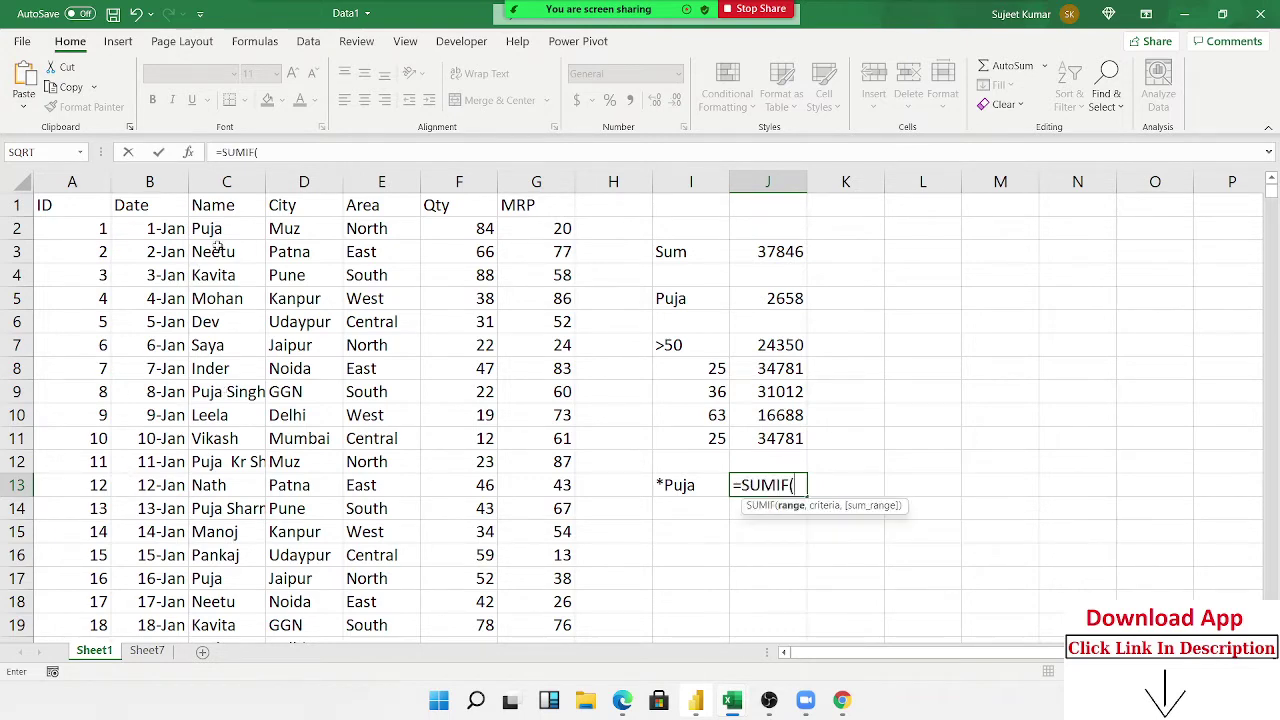
pyautogui.click(240, 190)
pyautogui.write(',')
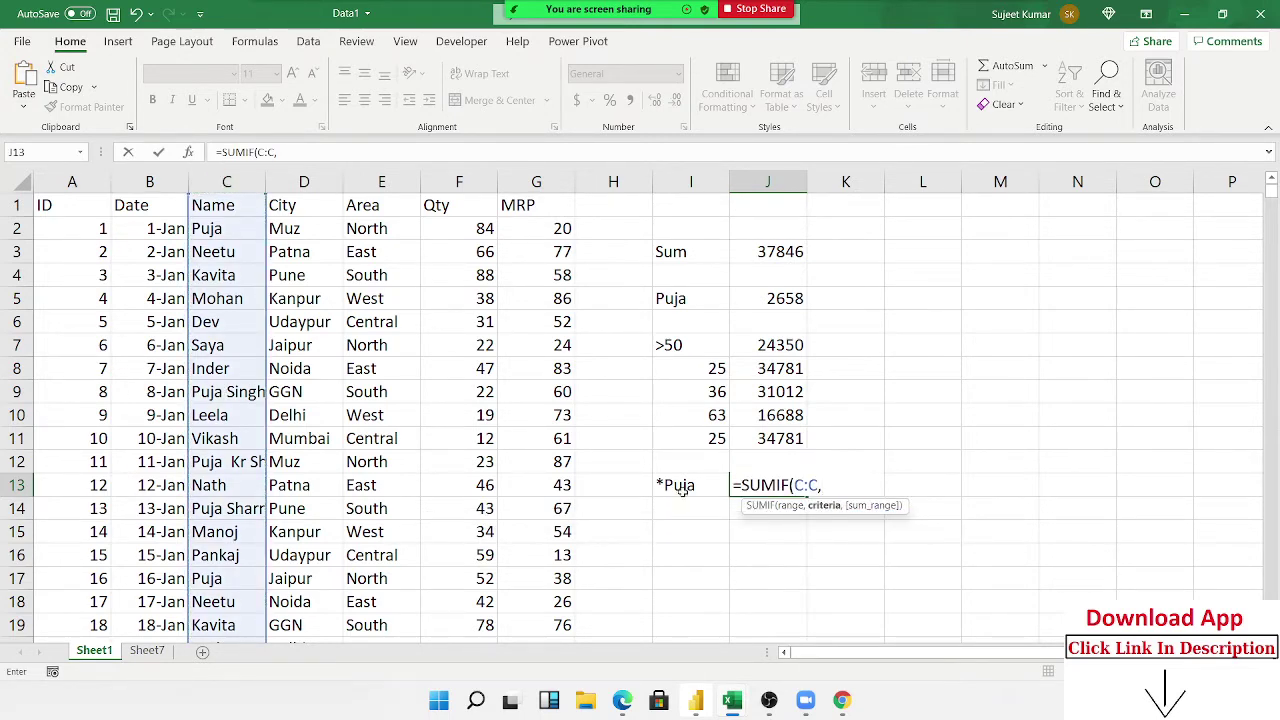
pyautogui.click(680, 488)
pyautogui.write(',')
pyautogui.click(455, 182)
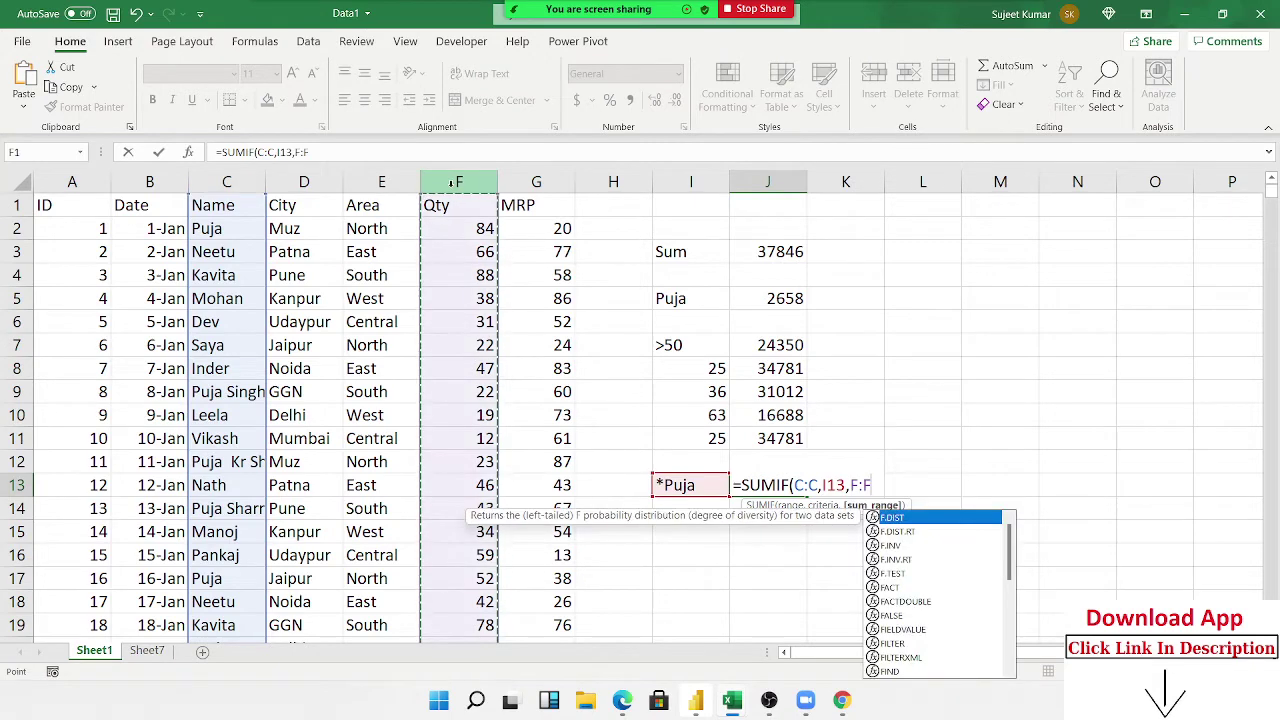
pyautogui.press('Return')
# Add an asterisk wildcard to the end of the name criterion in I13.
pyautogui.doubleClick(727, 489)
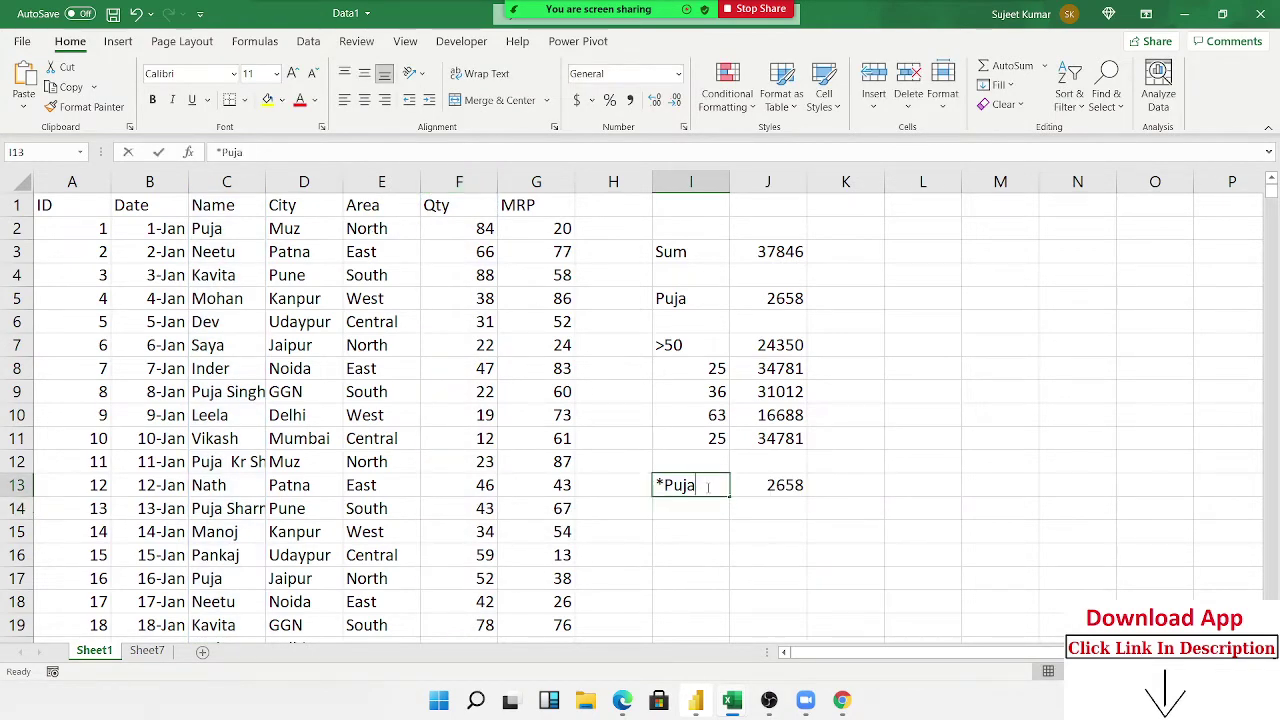
pyautogui.write('*')
pyautogui.press('Return')
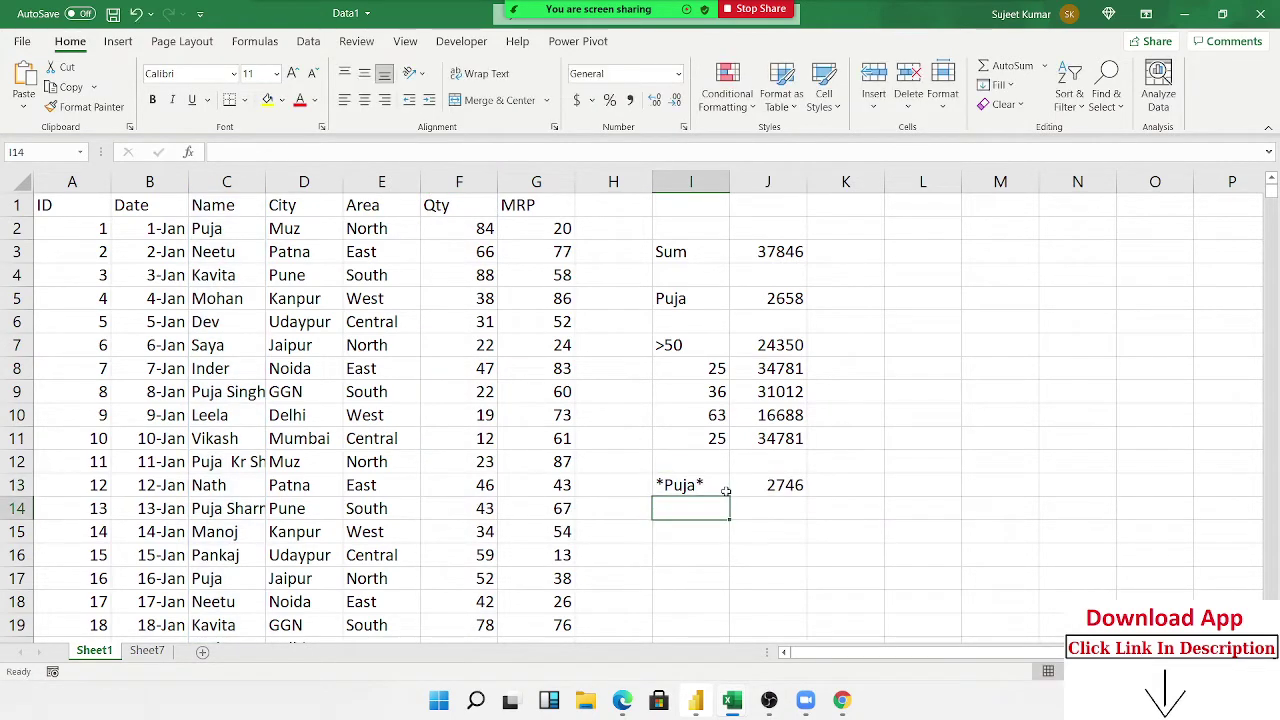
# Remove the leading asterisk from the criterion in I13, keeping the name followed by an asterisk.
pyautogui.click(725, 490)
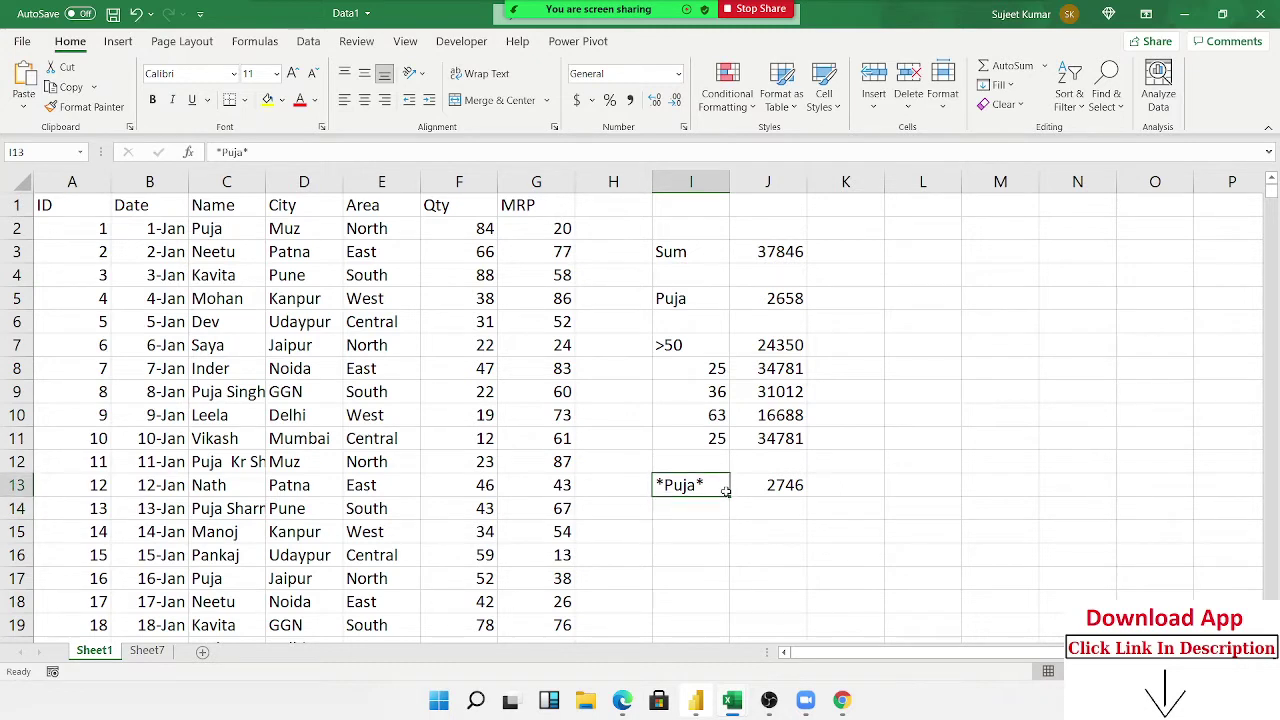
pyautogui.doubleClick(659, 485)
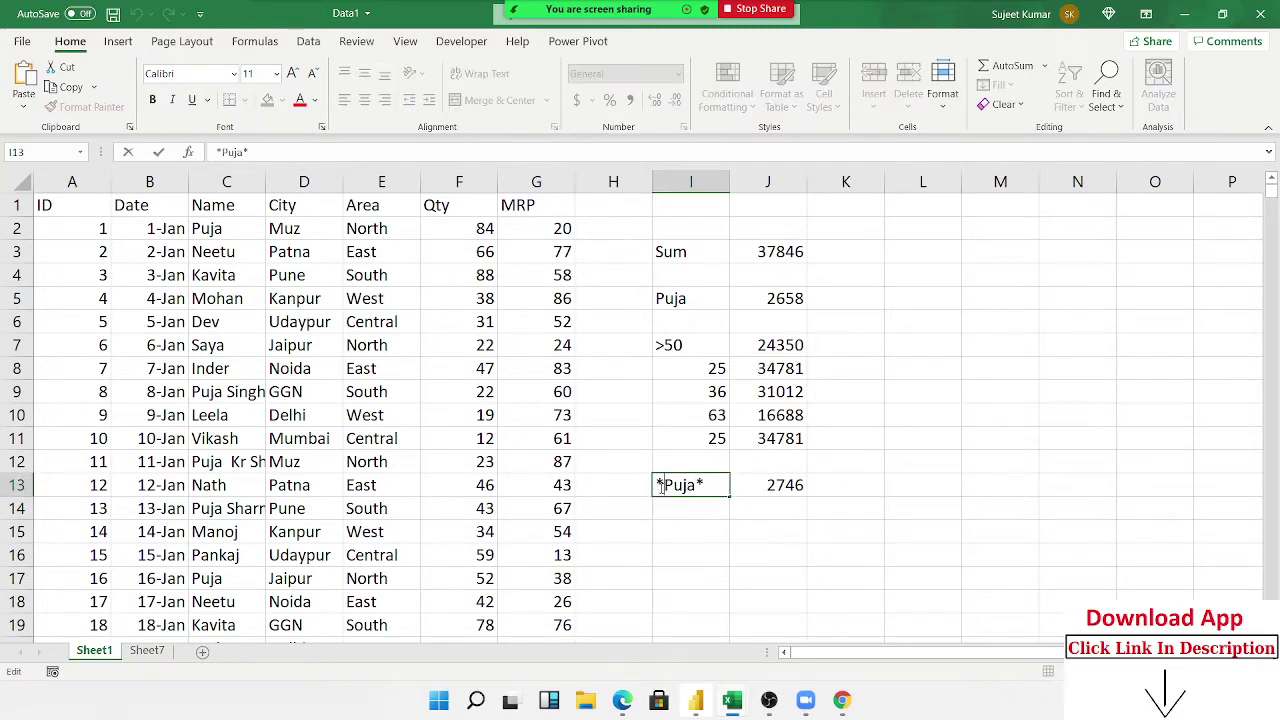
pyautogui.press('Delete')
pyautogui.press('Return')
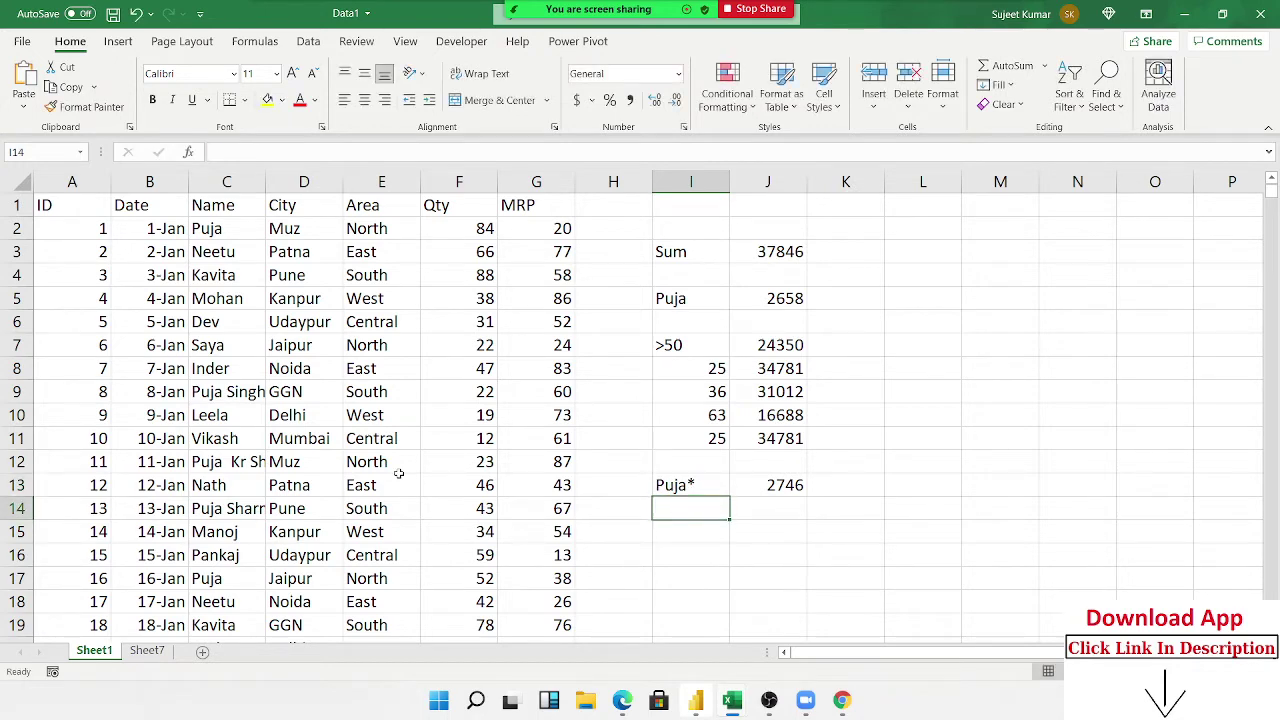
# Enter the wildcard criterion ?? in I14 and sum Qty for matching names with =SUMIF(C:C,I14,F:F) in J14.
pyautogui.write('??')
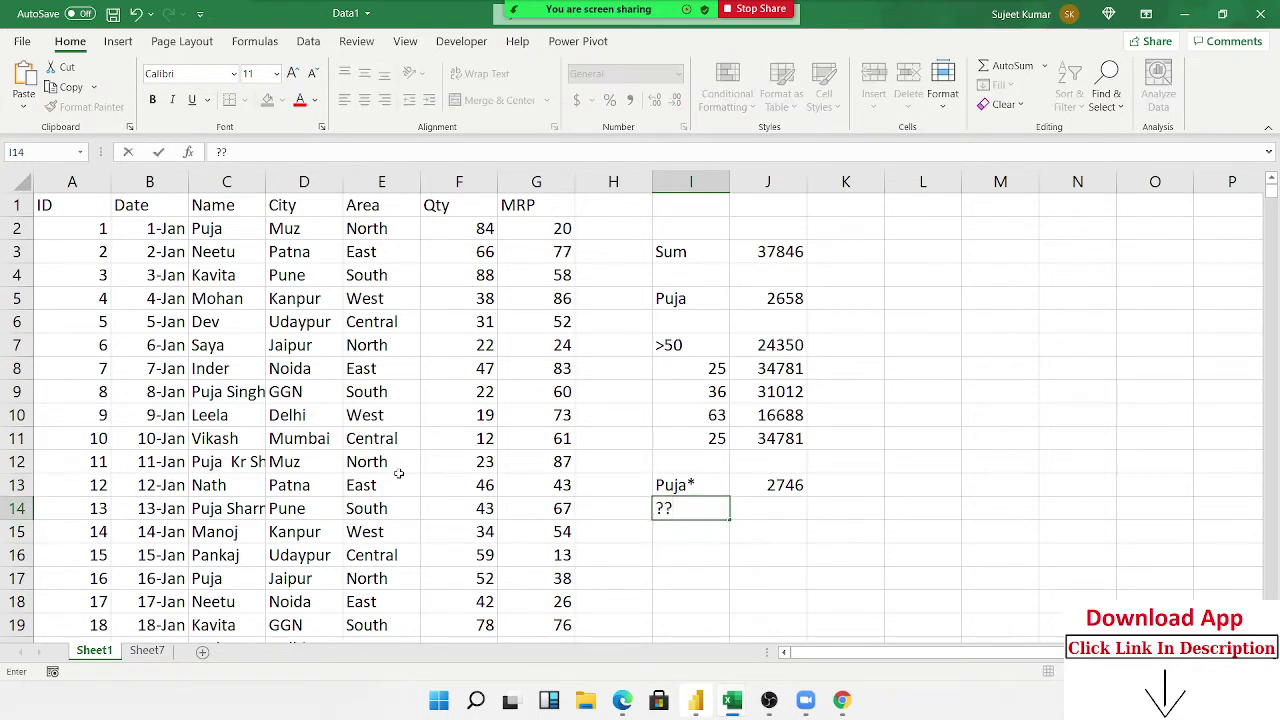
pyautogui.press('Tab')
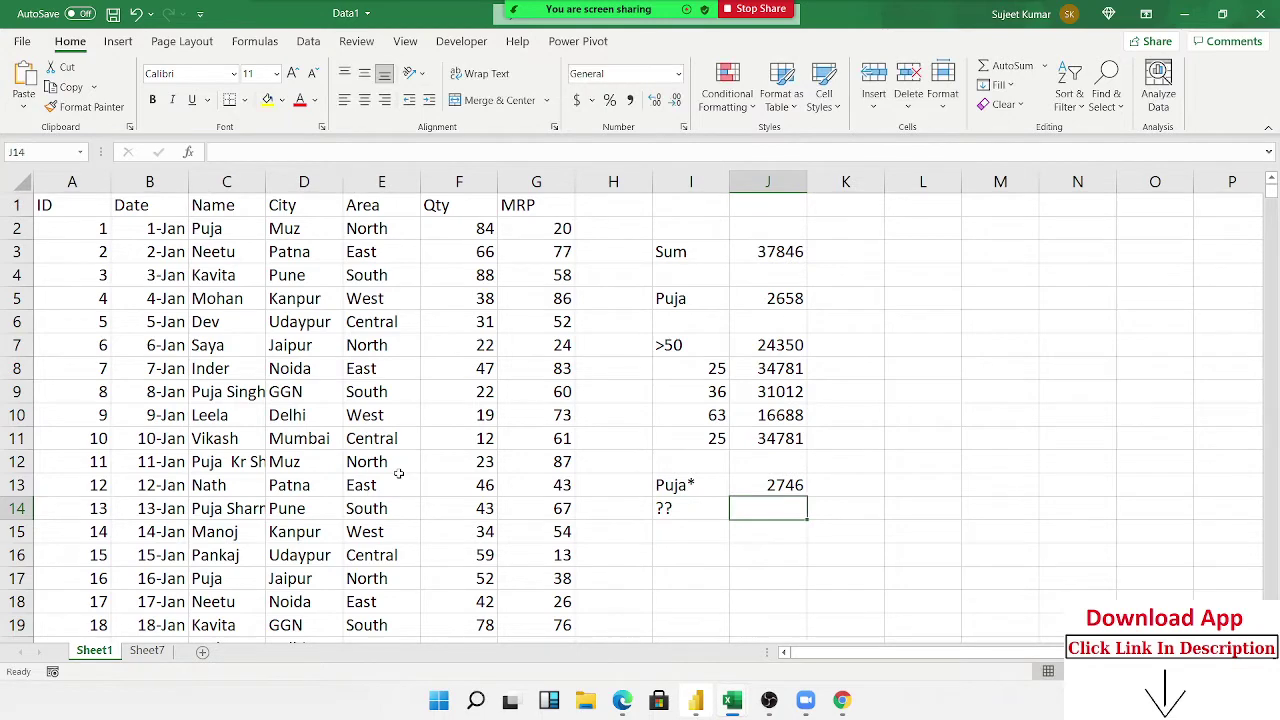
pyautogui.write('=')
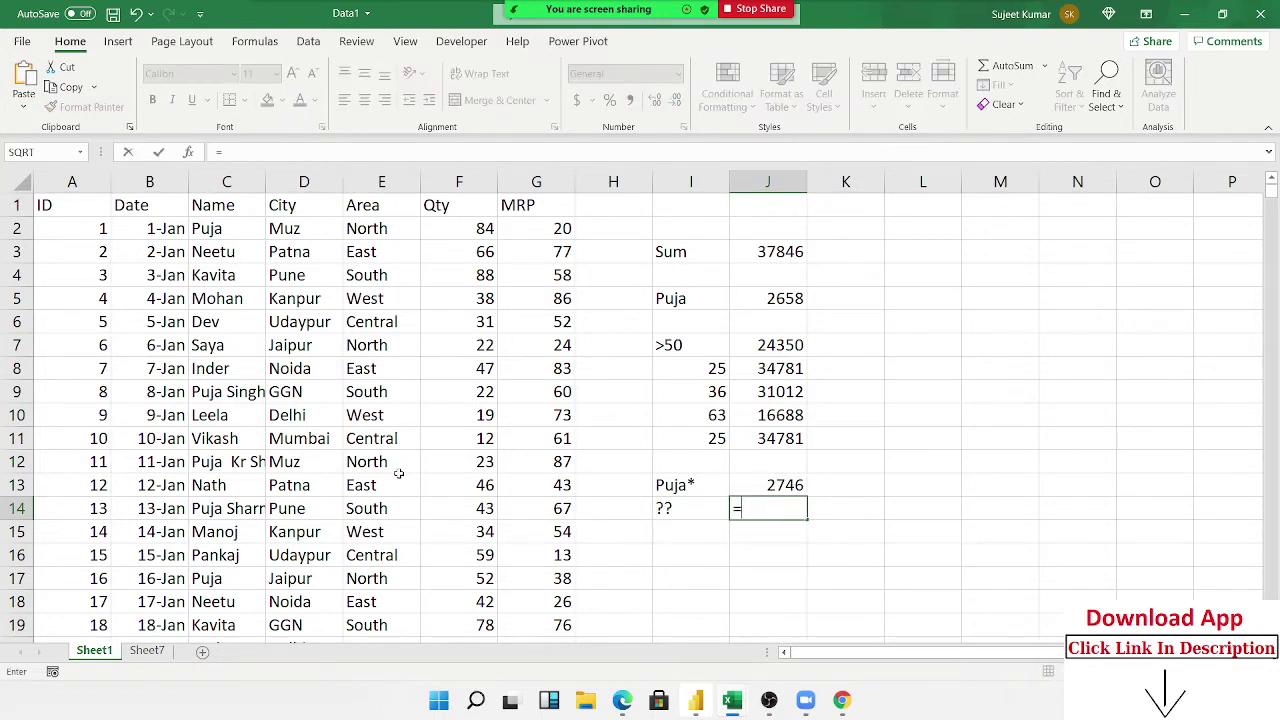
pyautogui.write('sum')
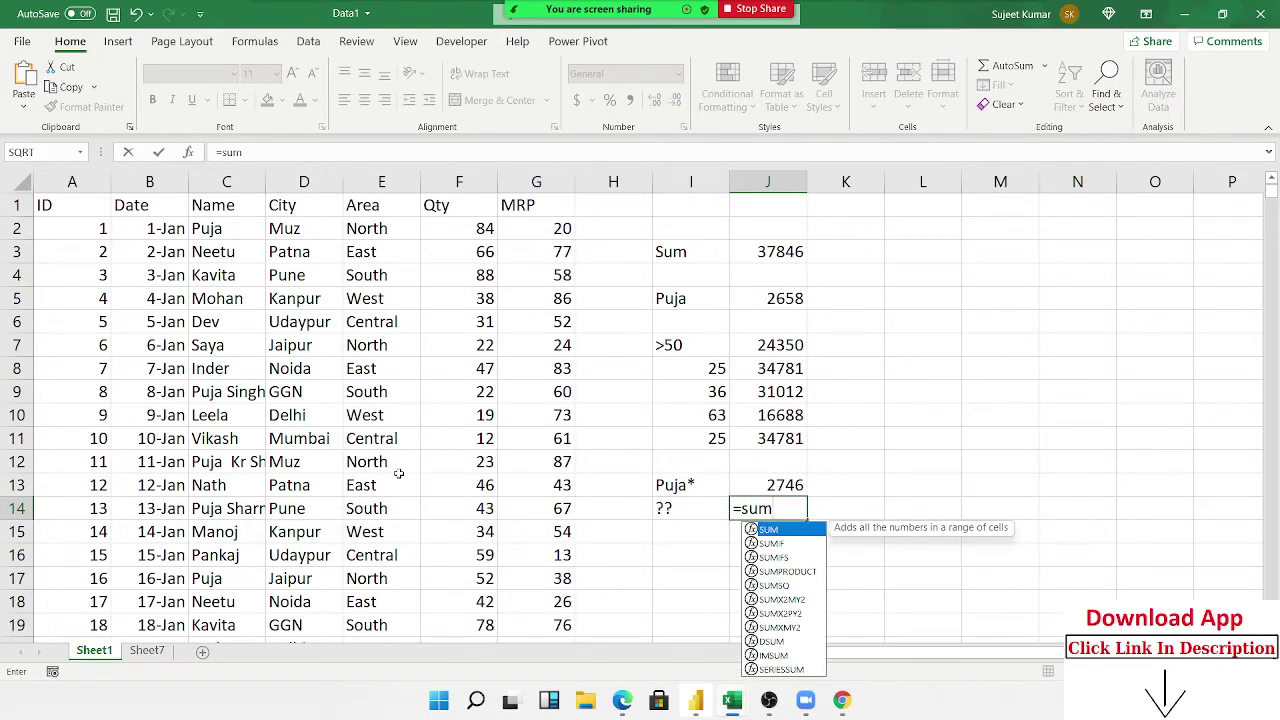
pyautogui.press('Down')
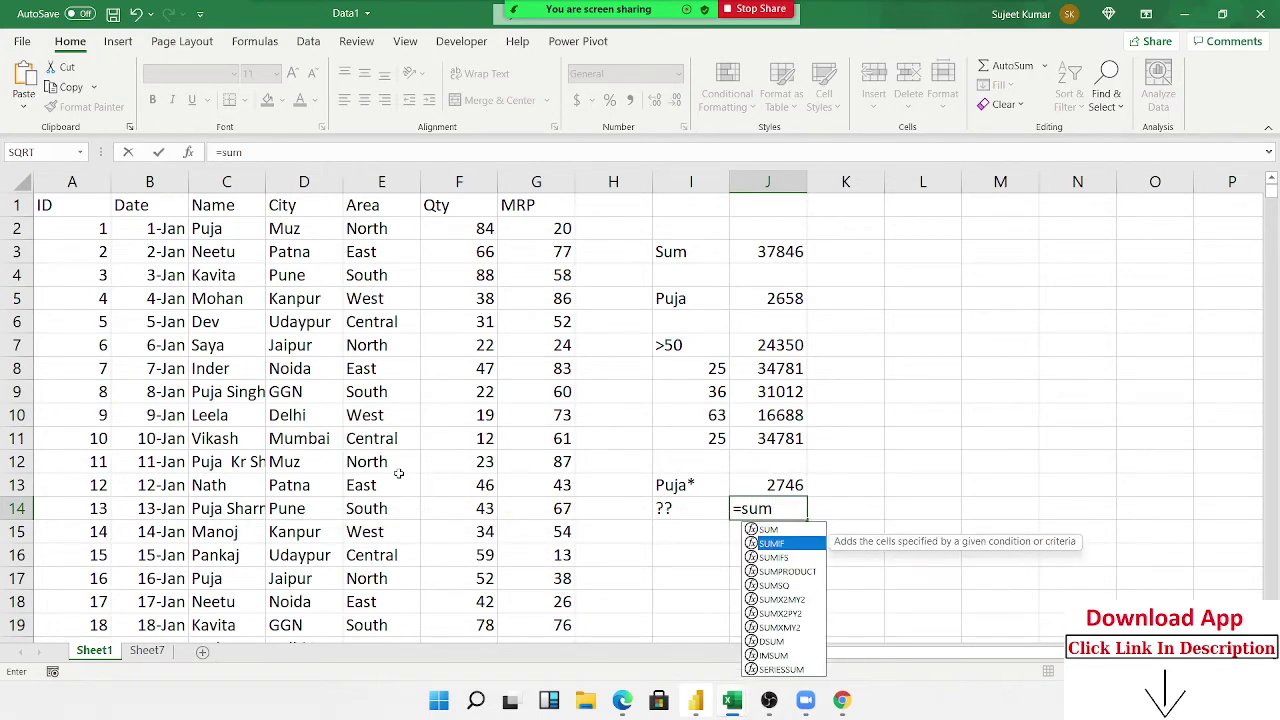
pyautogui.press('Tab')
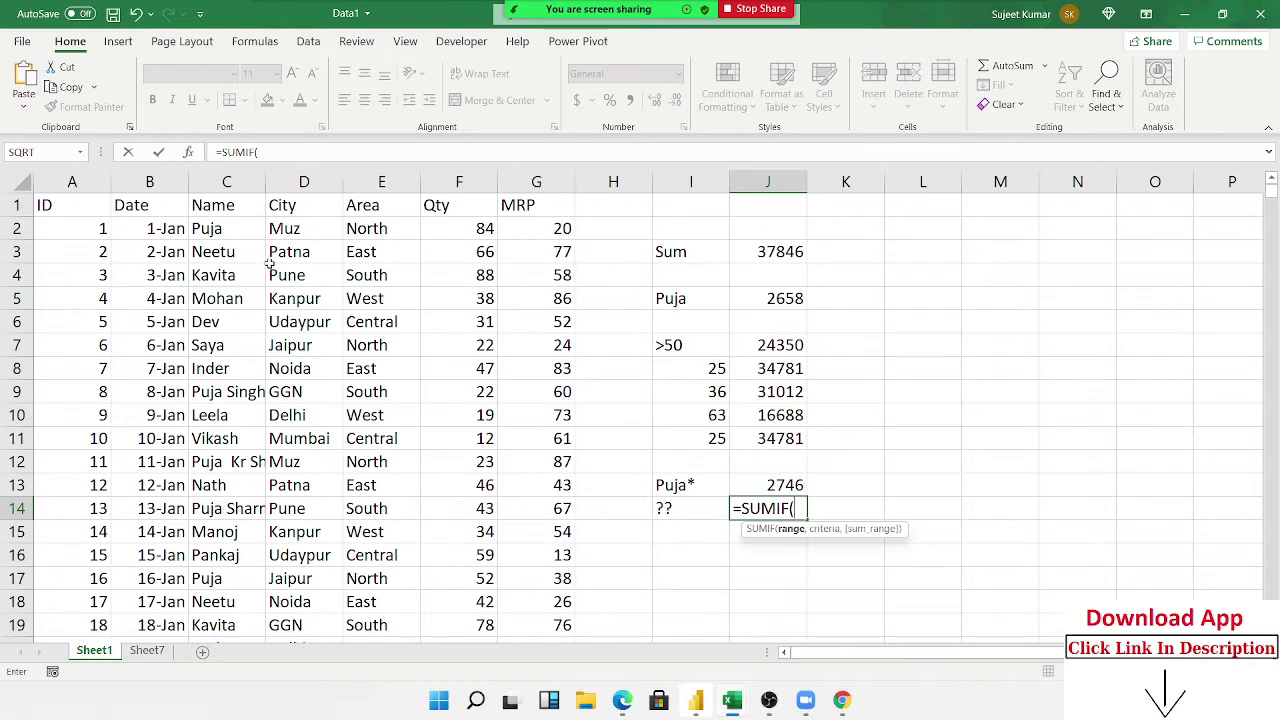
pyautogui.click(246, 189)
pyautogui.write(',')
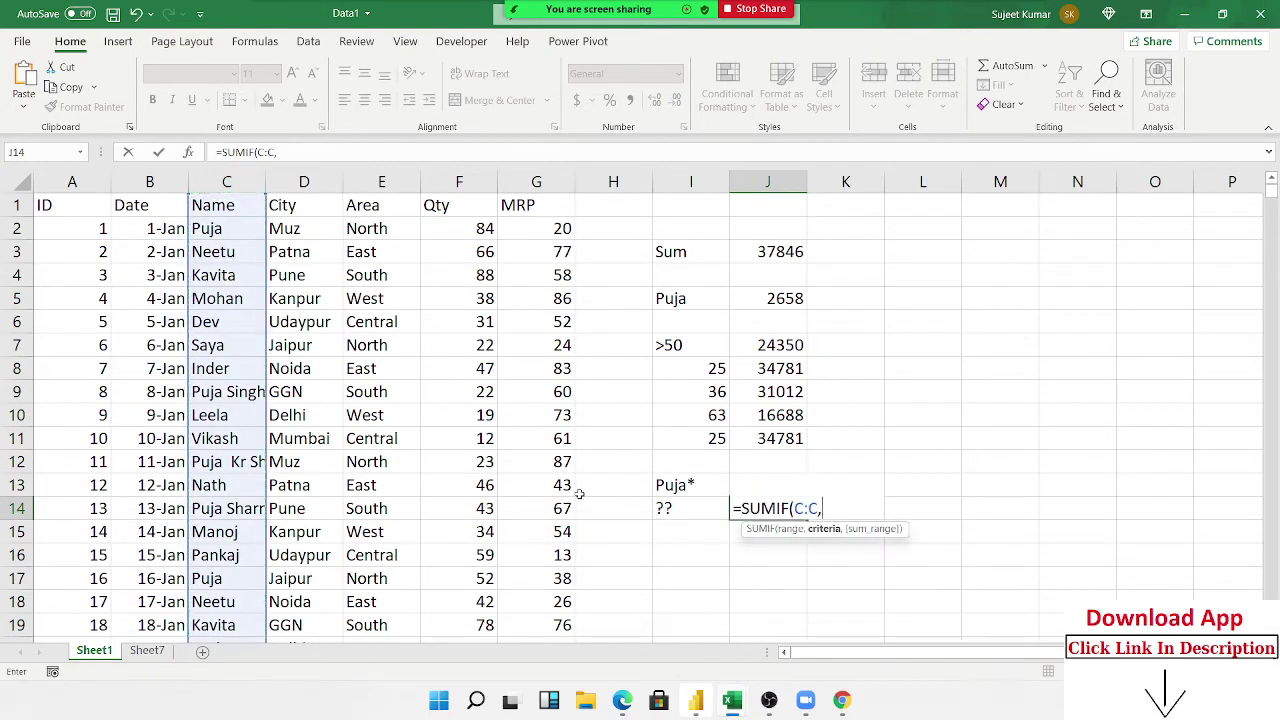
pyautogui.click(664, 508)
pyautogui.write(',')
pyautogui.click(471, 186)
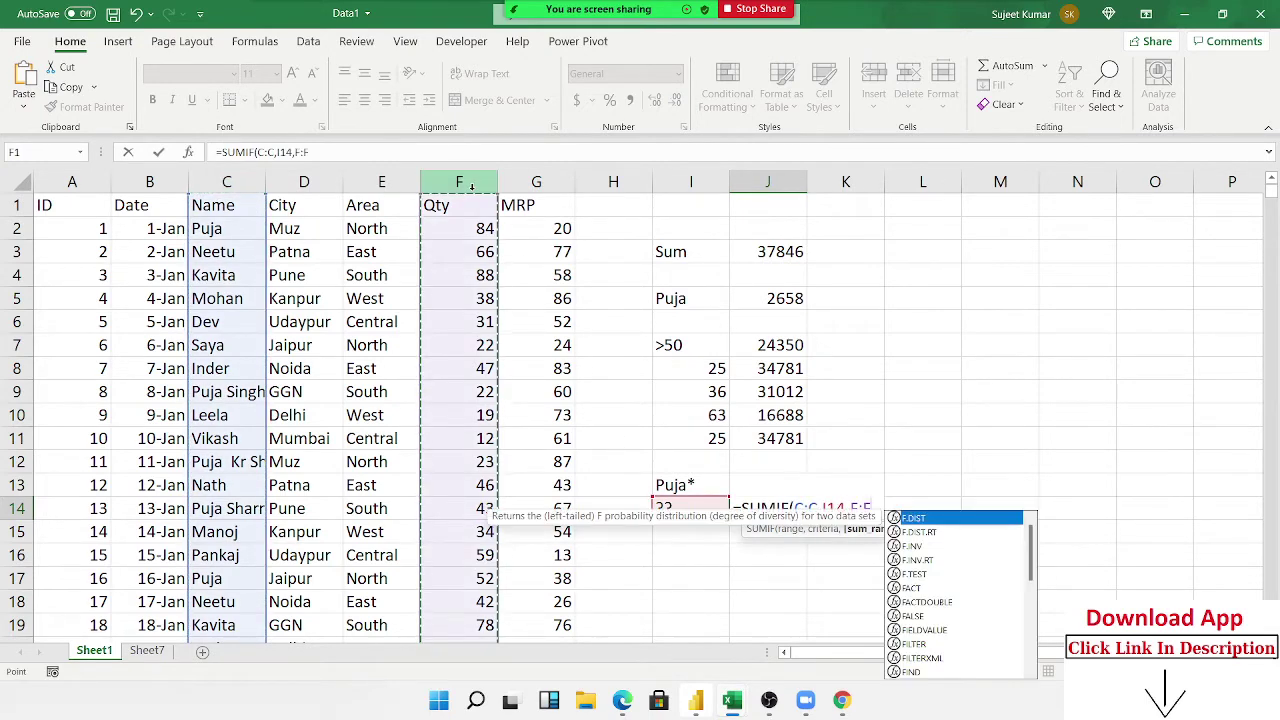
pyautogui.press('Return')
# Look down the Name column for a two-character name that fits the ?? criterion, and check the formula row 14.
pyautogui.click(263, 415)
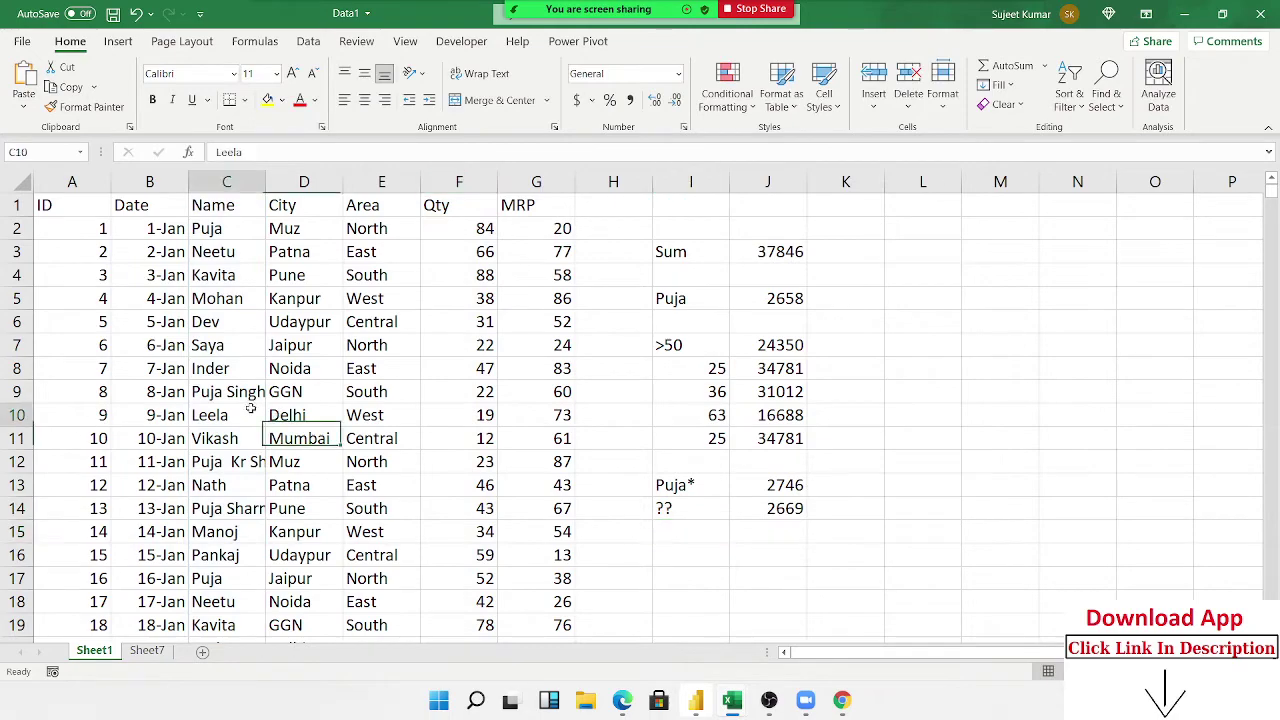
pyautogui.scroll(-1, 246, 430)
pyautogui.scroll(-4, 246, 430)
pyautogui.click(218, 508)
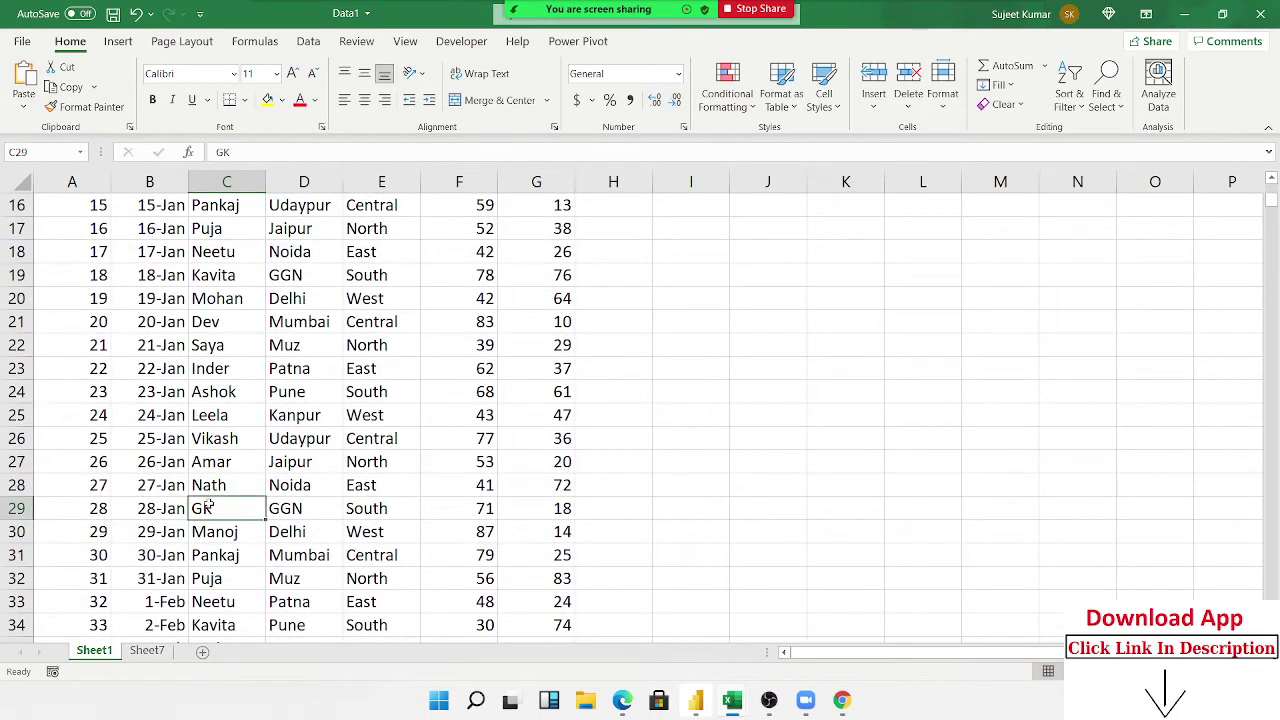
pyautogui.scroll(5, 218, 508)
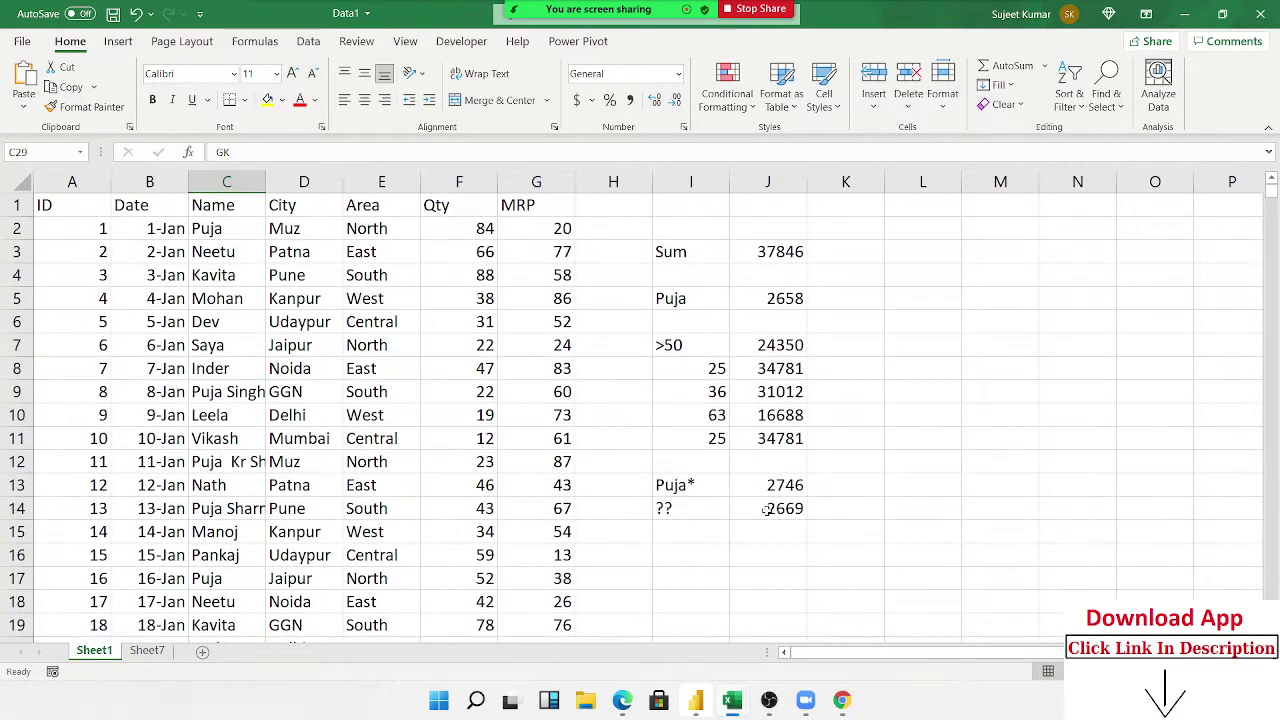
pyautogui.click(760, 510)
pyautogui.click(716, 508)
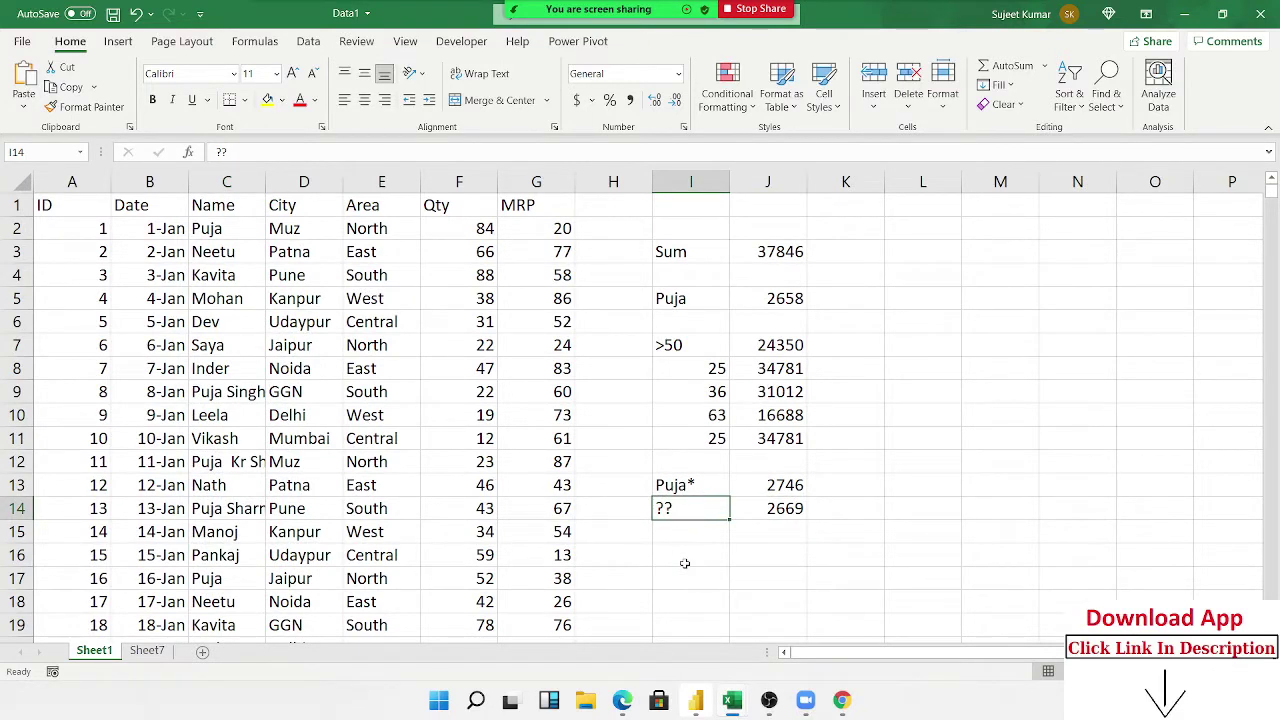
# Copy the name and city from C10:D10 to I16:J16 as criteria.
pyautogui.click(686, 562)
pyautogui.click(218, 423)
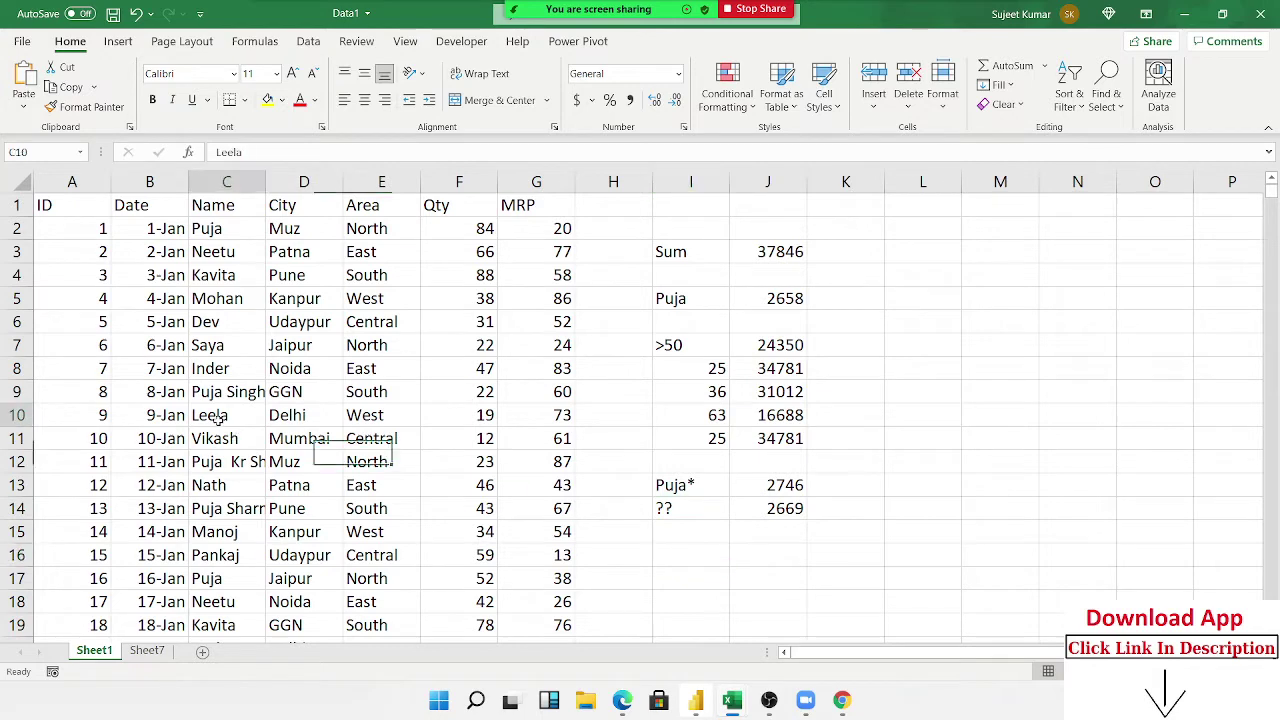
pyautogui.keyDown('ctrl'); pyautogui.click(290, 420); pyautogui.keyUp('ctrl')
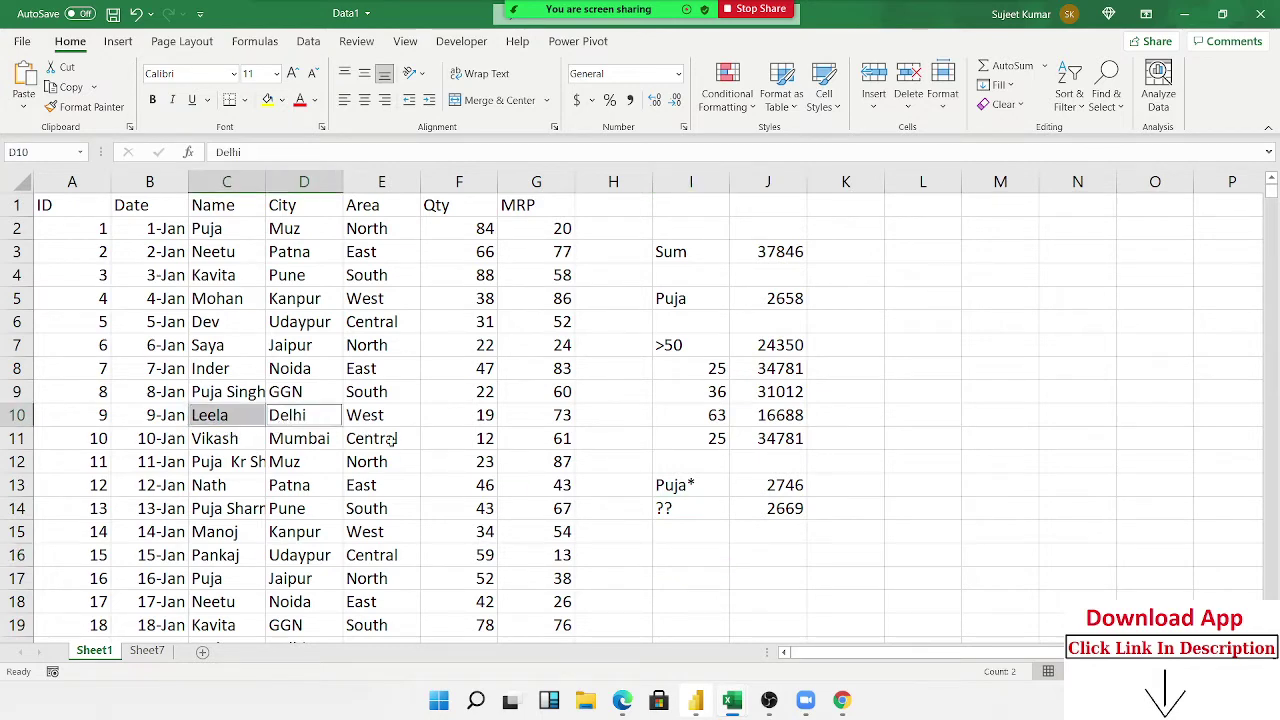
pyautogui.hotkey('ctrl', 'c')
pyautogui.click(684, 560)
pyautogui.hotkey('ctrl', 'v')
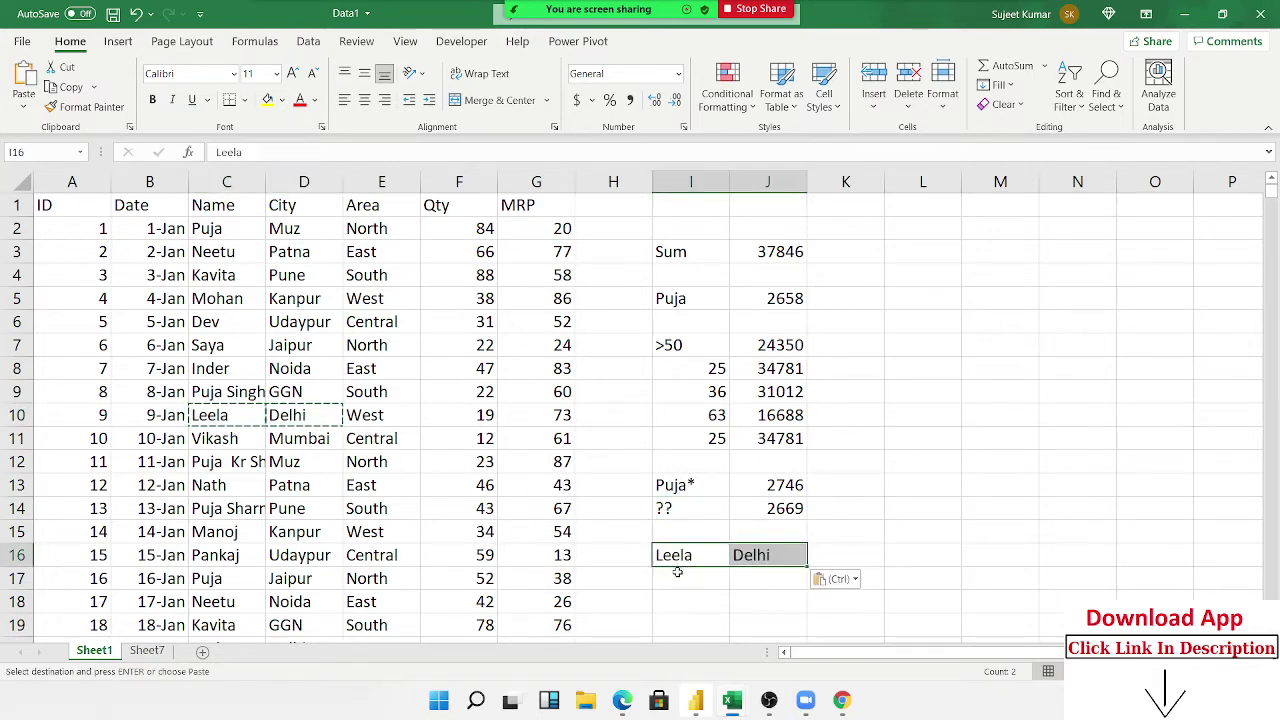
pyautogui.press('Escape')
# Copy the area West from E10 to K16 and enter the quantity criterion >50 in L16.
pyautogui.click(382, 416)
pyautogui.hotkey('ctrl', 'c')
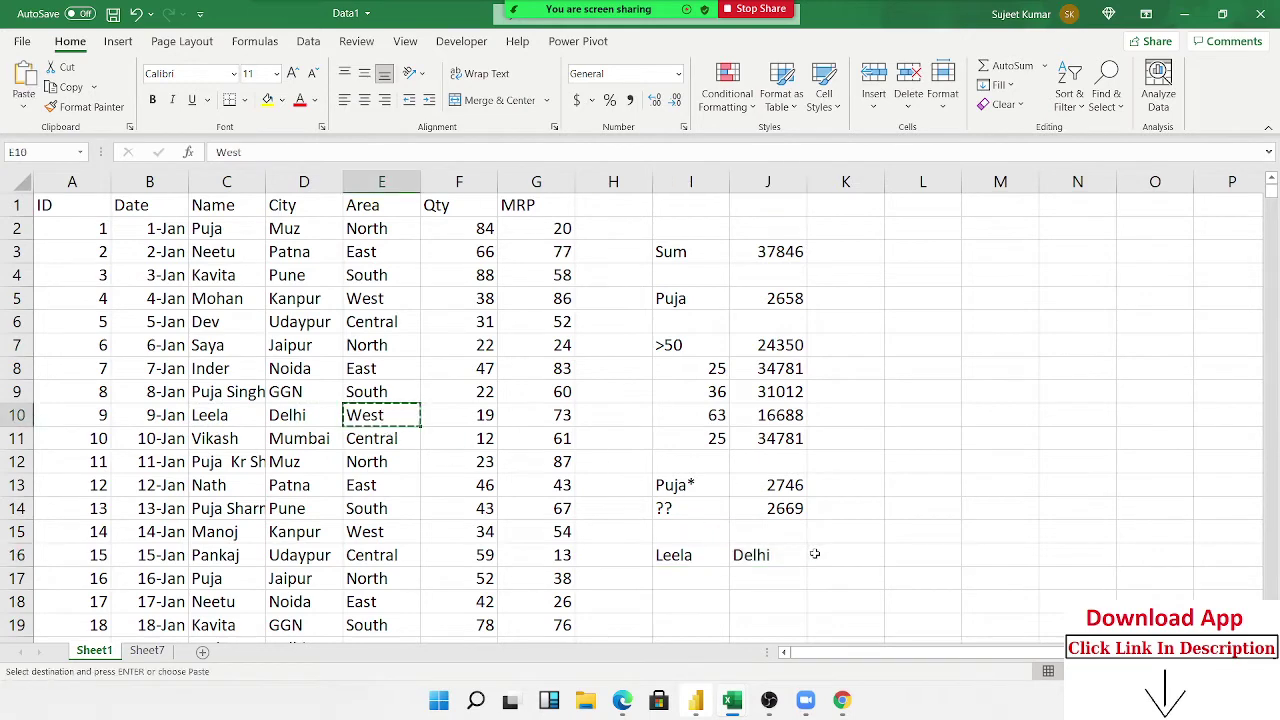
pyautogui.click(837, 566)
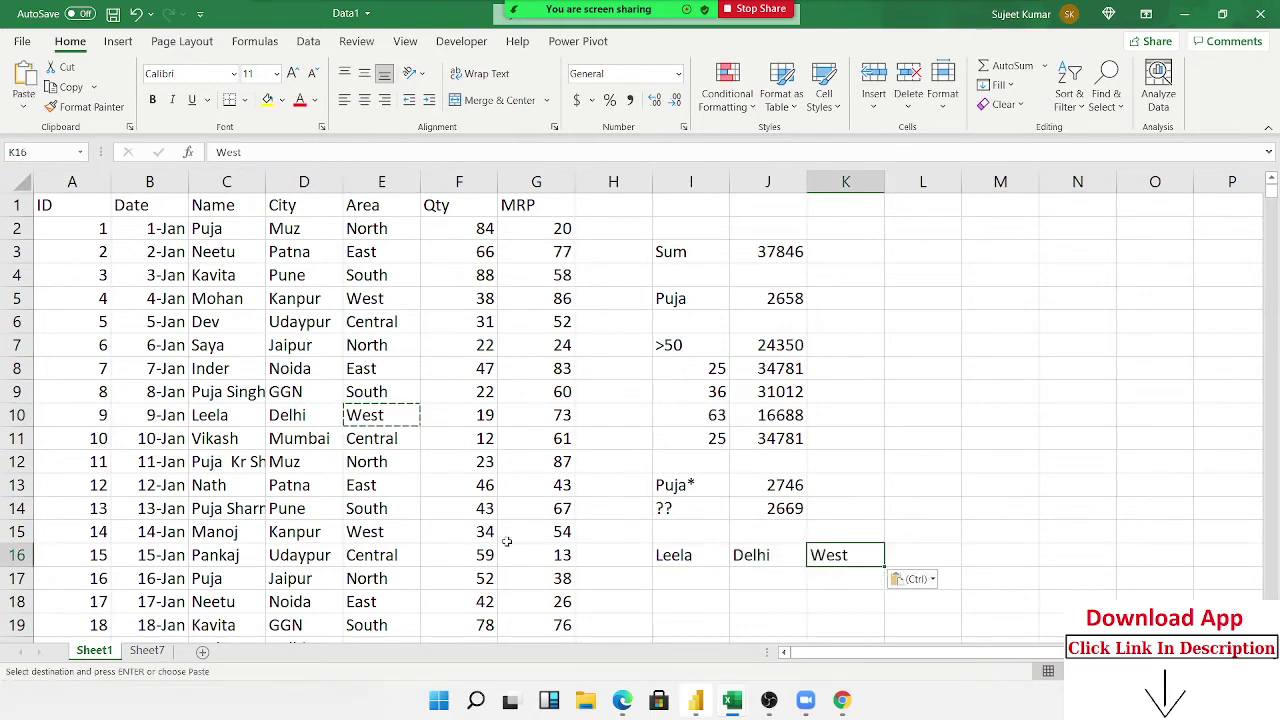
pyautogui.click(915, 557)
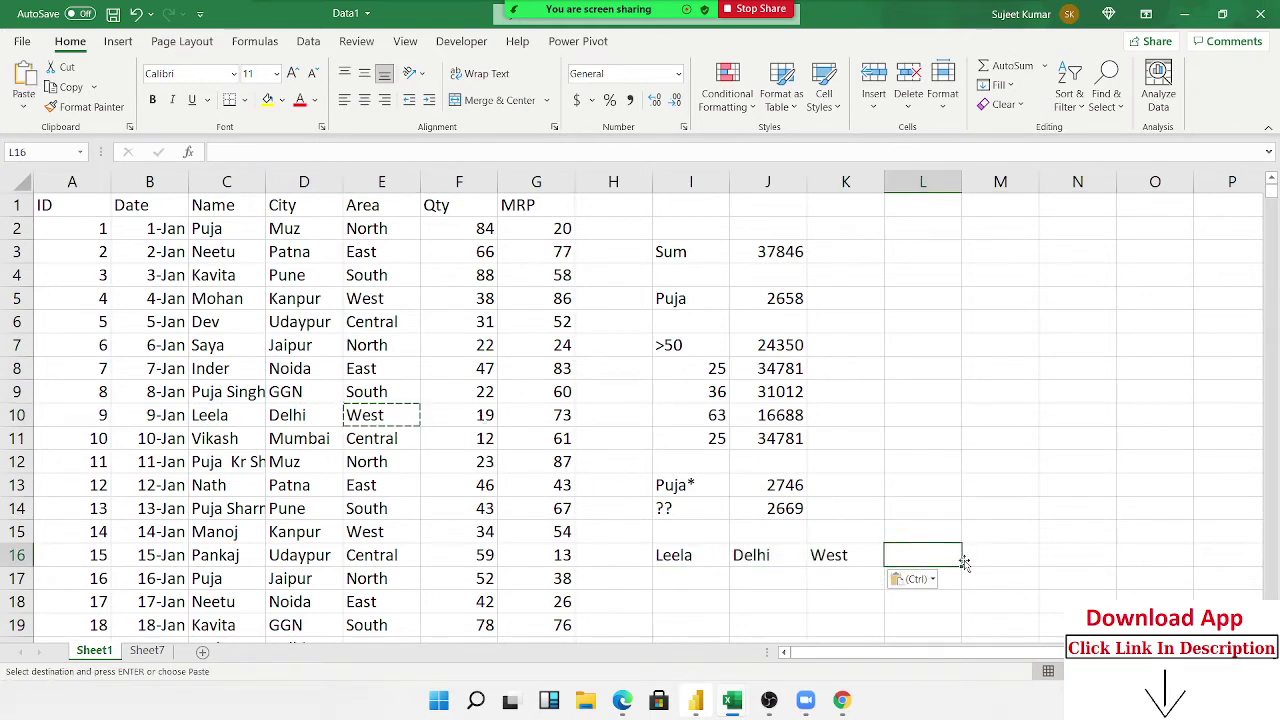
pyautogui.write('>50')
pyautogui.press('Tab')
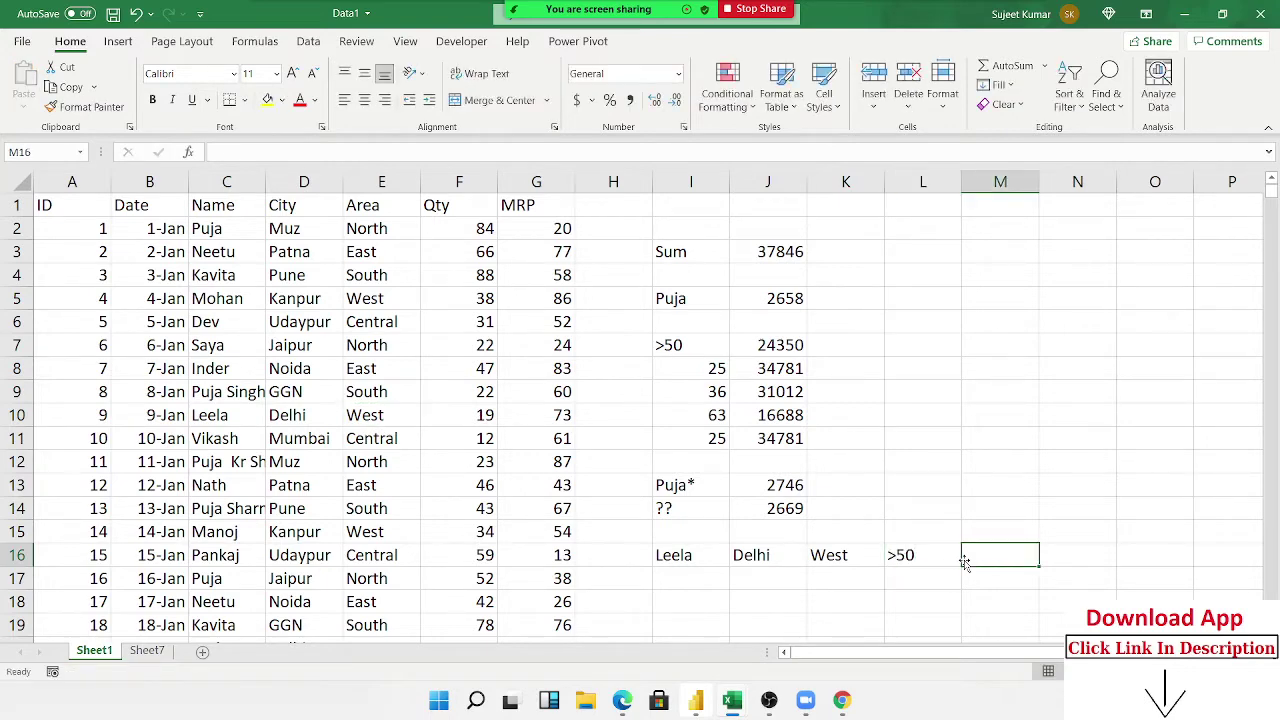
# Start a SUMIFS formula in M16 with sum range F:F, criteria range C:C and the name criterion I16.
pyautogui.write('=sum')
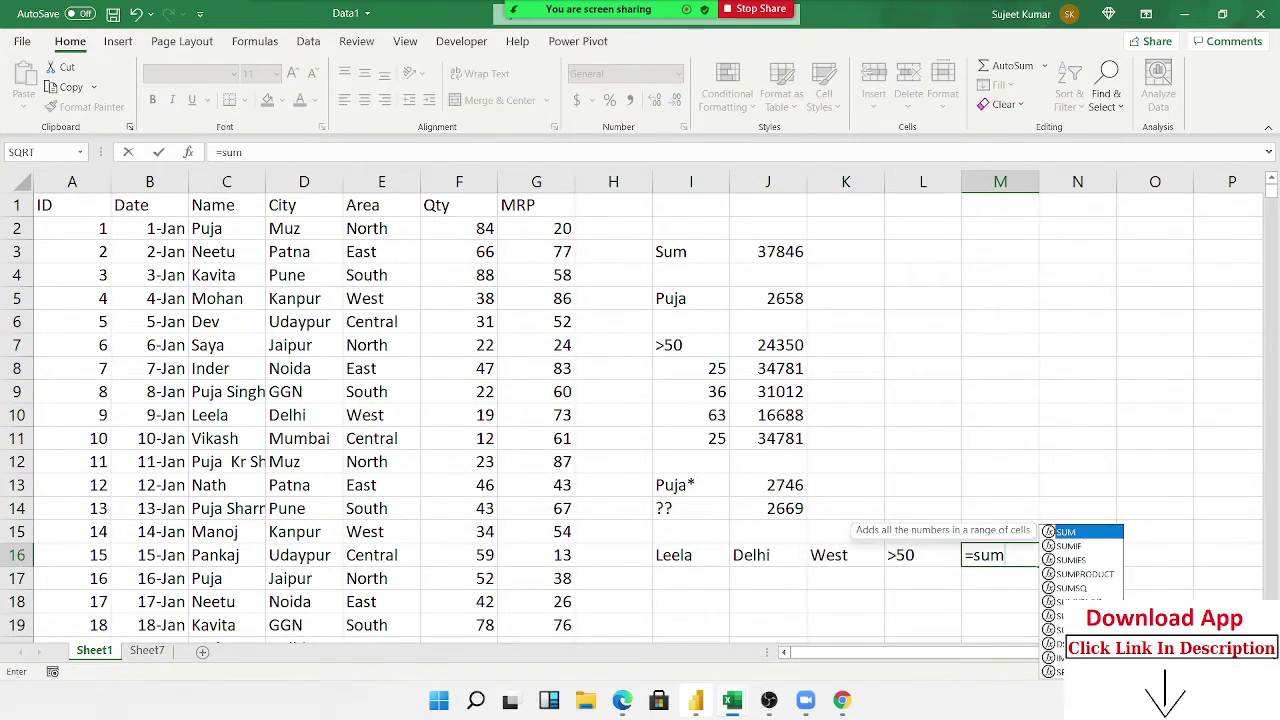
pyautogui.press('Down')
pyautogui.press('Down')
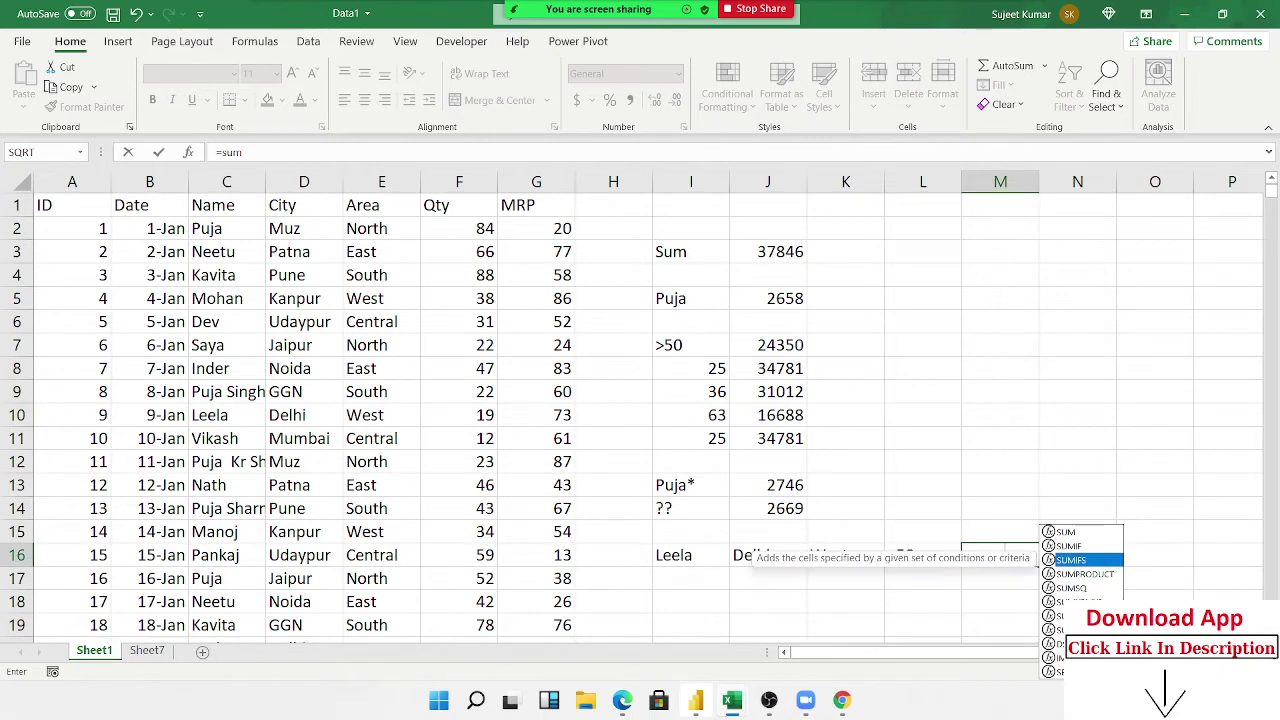
pyautogui.press('Tab')
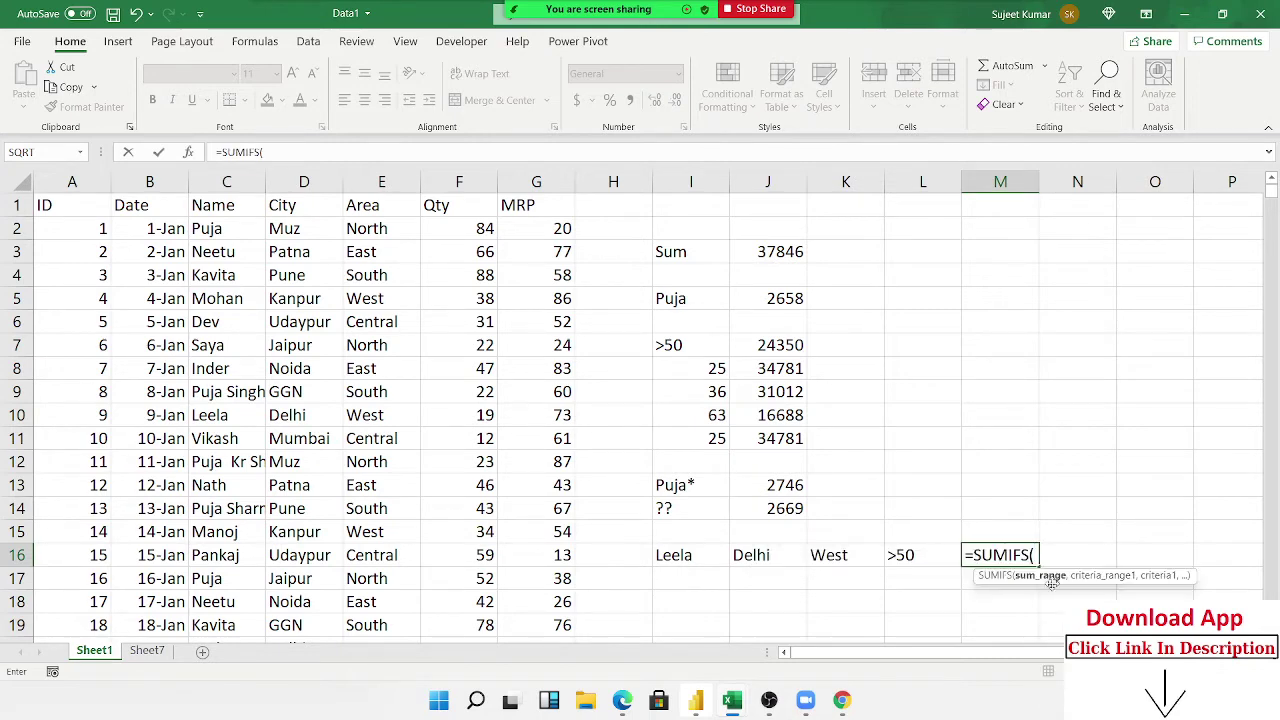
pyautogui.click(466, 186)
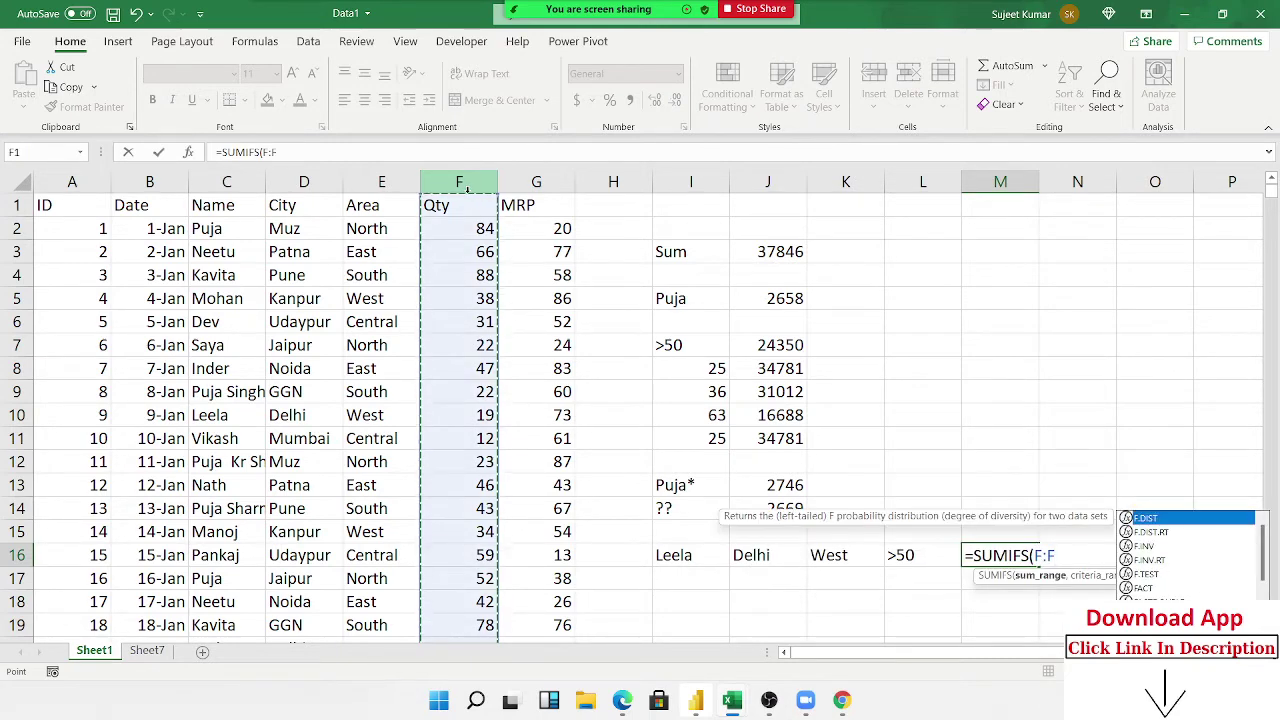
pyautogui.write(',')
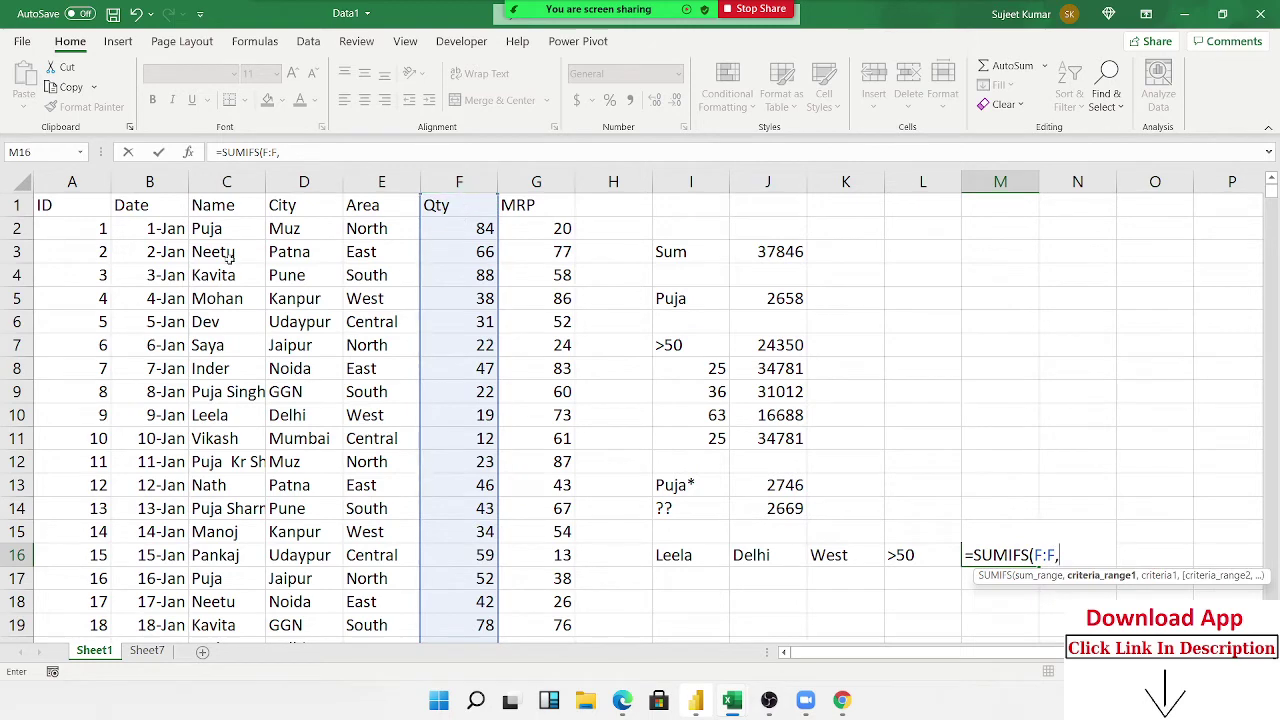
pyautogui.click(226, 182)
pyautogui.write(',')
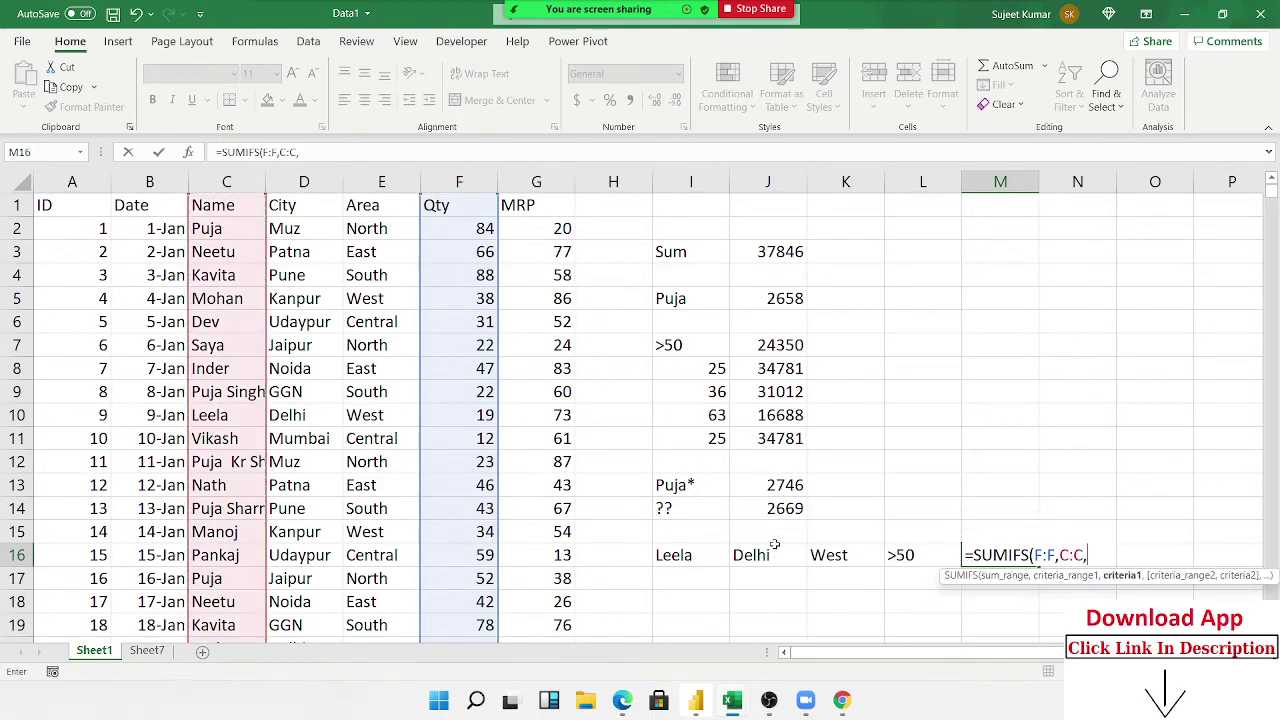
pyautogui.click(682, 558)
pyautogui.write(',')
# Add the city condition D:D with J16 and the area condition E:E with K16 to the SUMIFS formula.
pyautogui.click(312, 180)
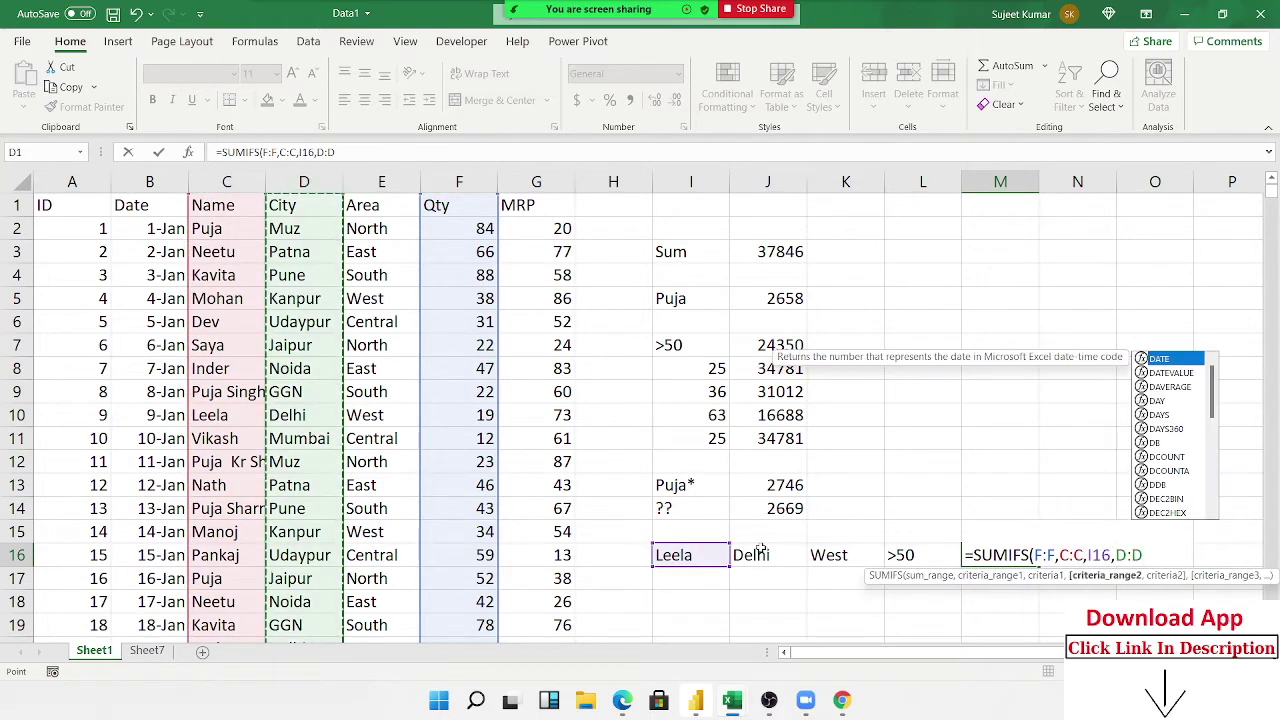
pyautogui.write(',')
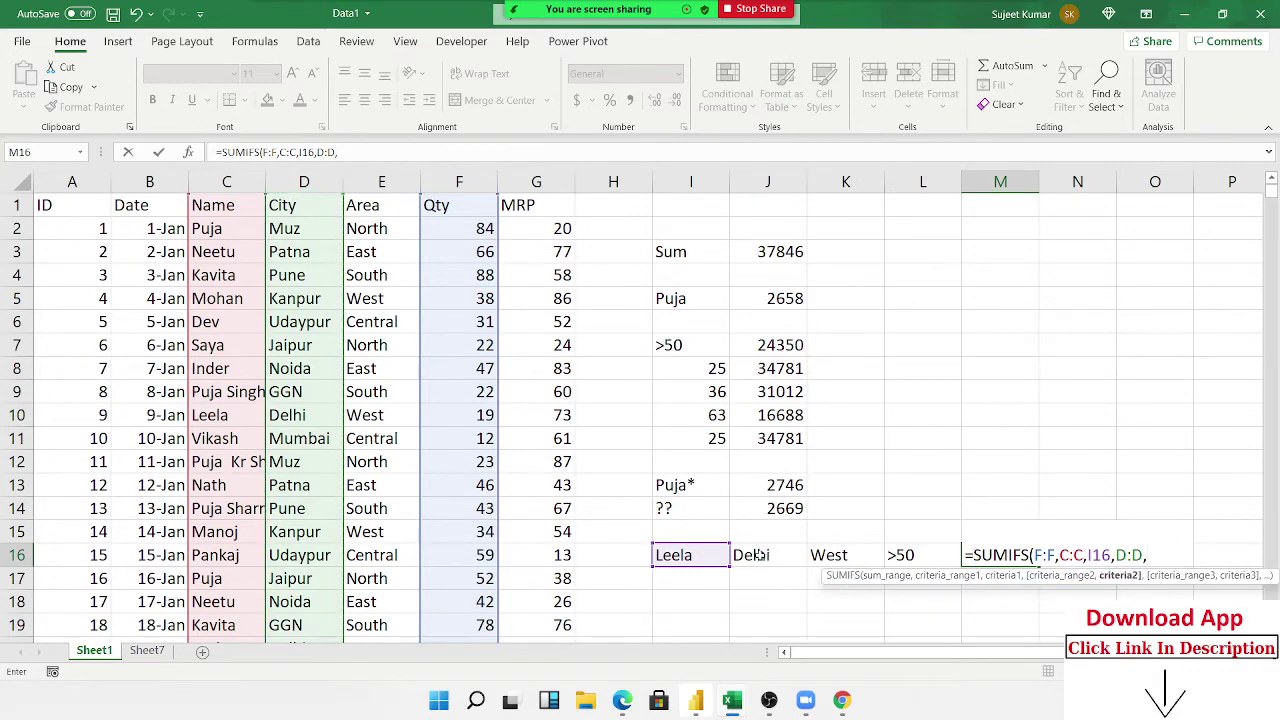
pyautogui.click(760, 556)
pyautogui.write(',')
pyautogui.click(386, 181)
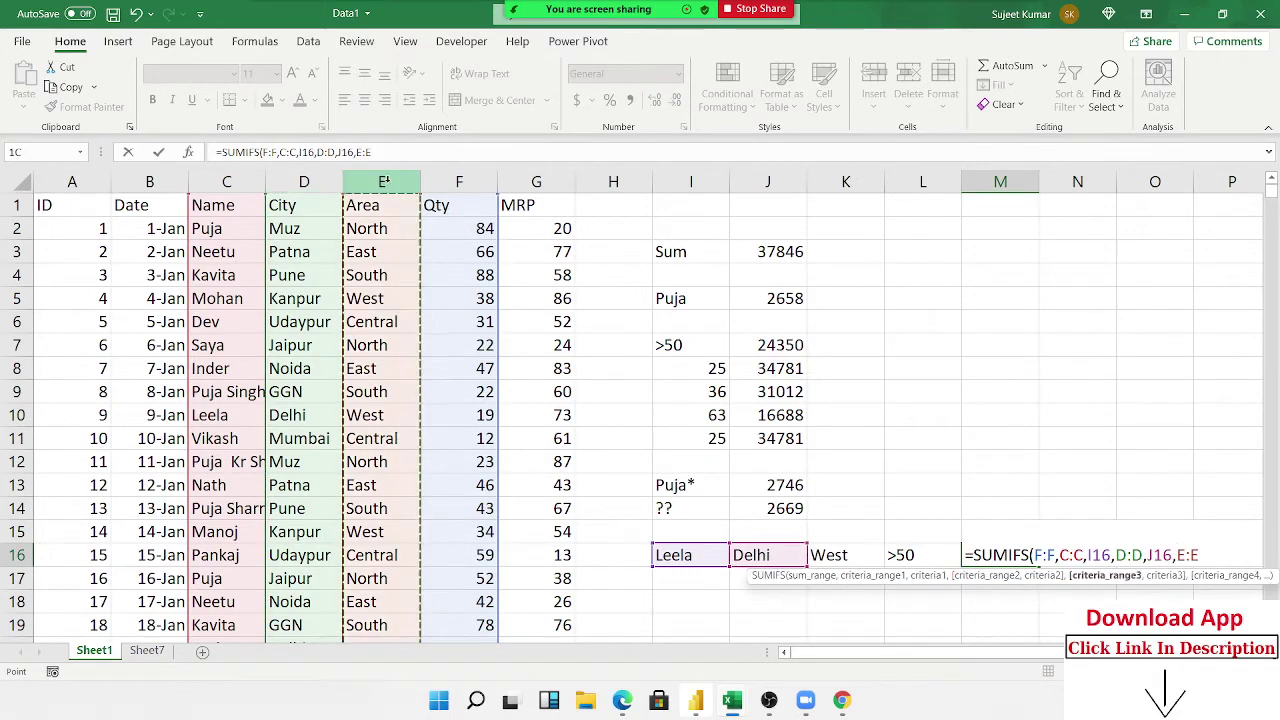
pyautogui.write(',')
pyautogui.click(848, 556)
pyautogui.write(',')
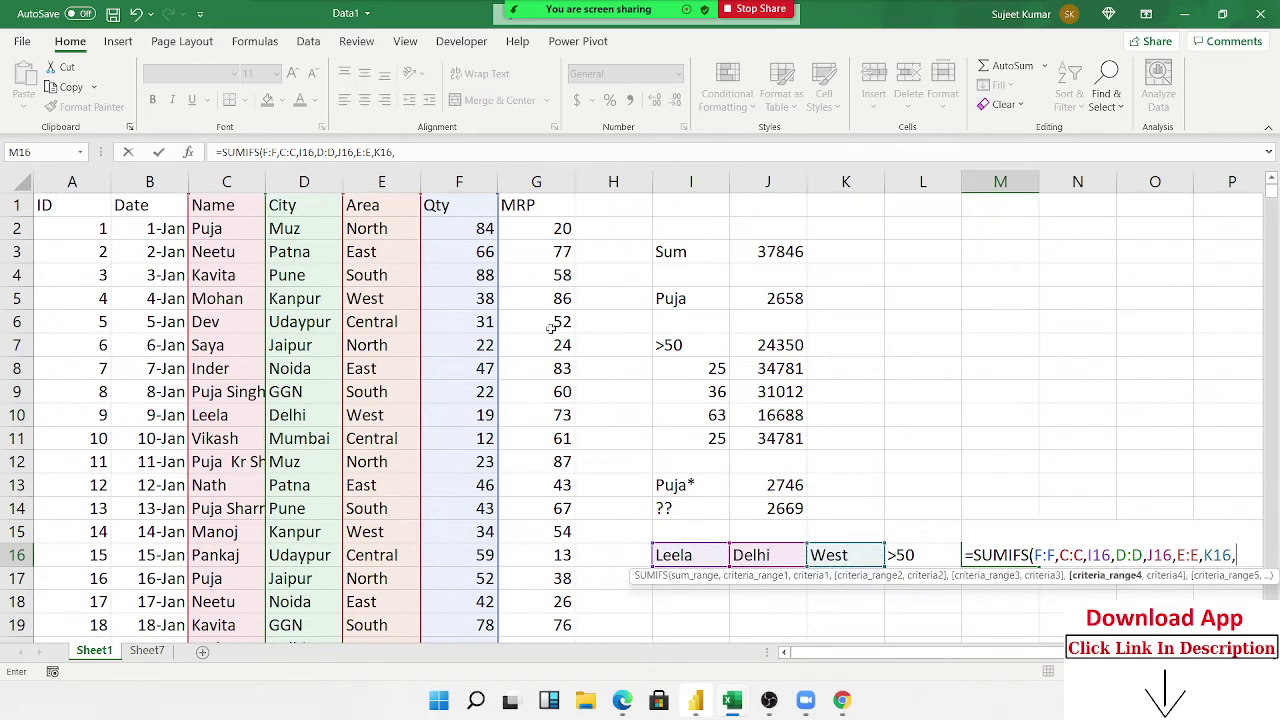
# Add the quantity condition F:F with L16 and complete the SUMIFS formula in M16.
pyautogui.click(459, 181)
pyautogui.write(',')
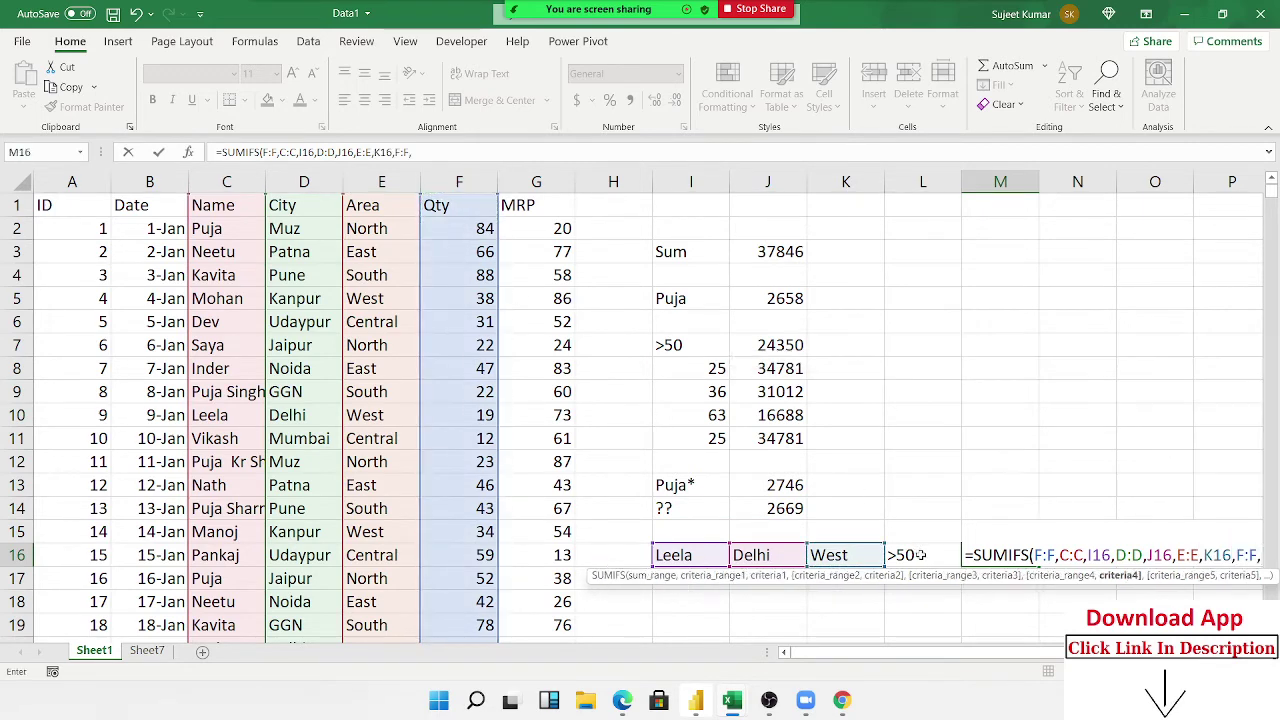
pyautogui.click(905, 552)
pyautogui.press('Return')
pyautogui.press('Up')
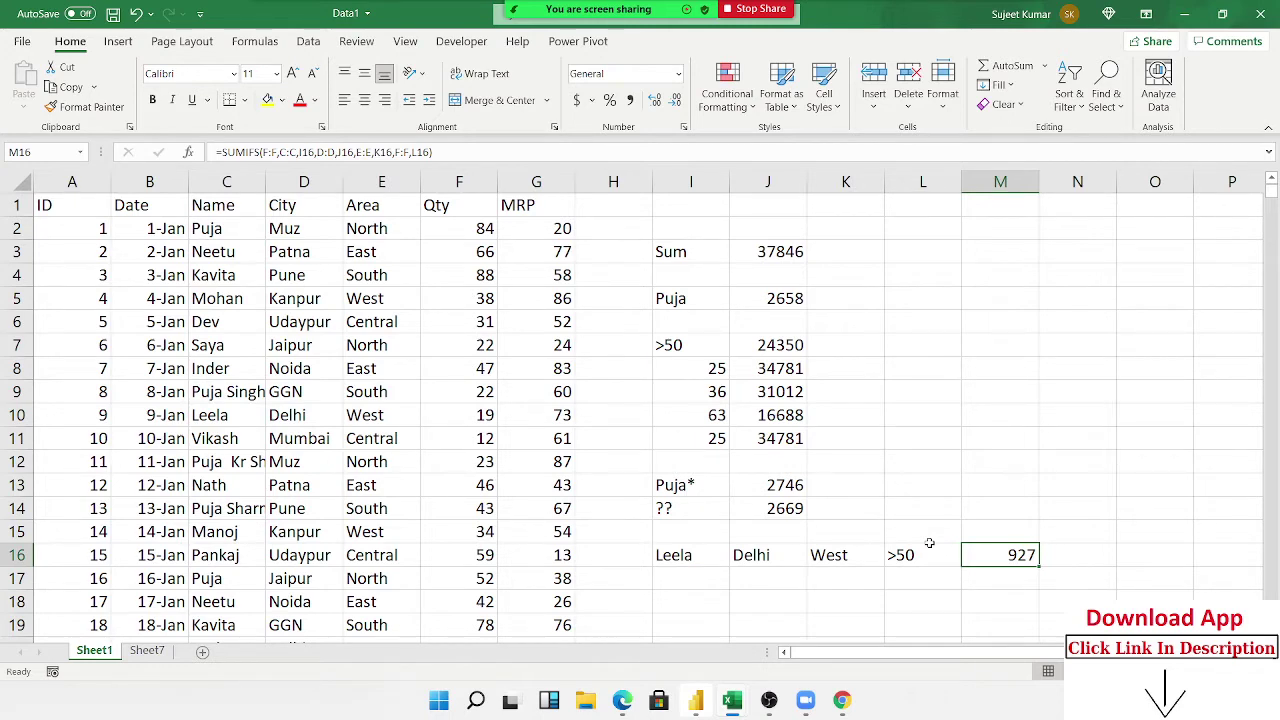
# Enter JAN as a month criterion in I18 and select the first date in B2.
pyautogui.click(166, 346)
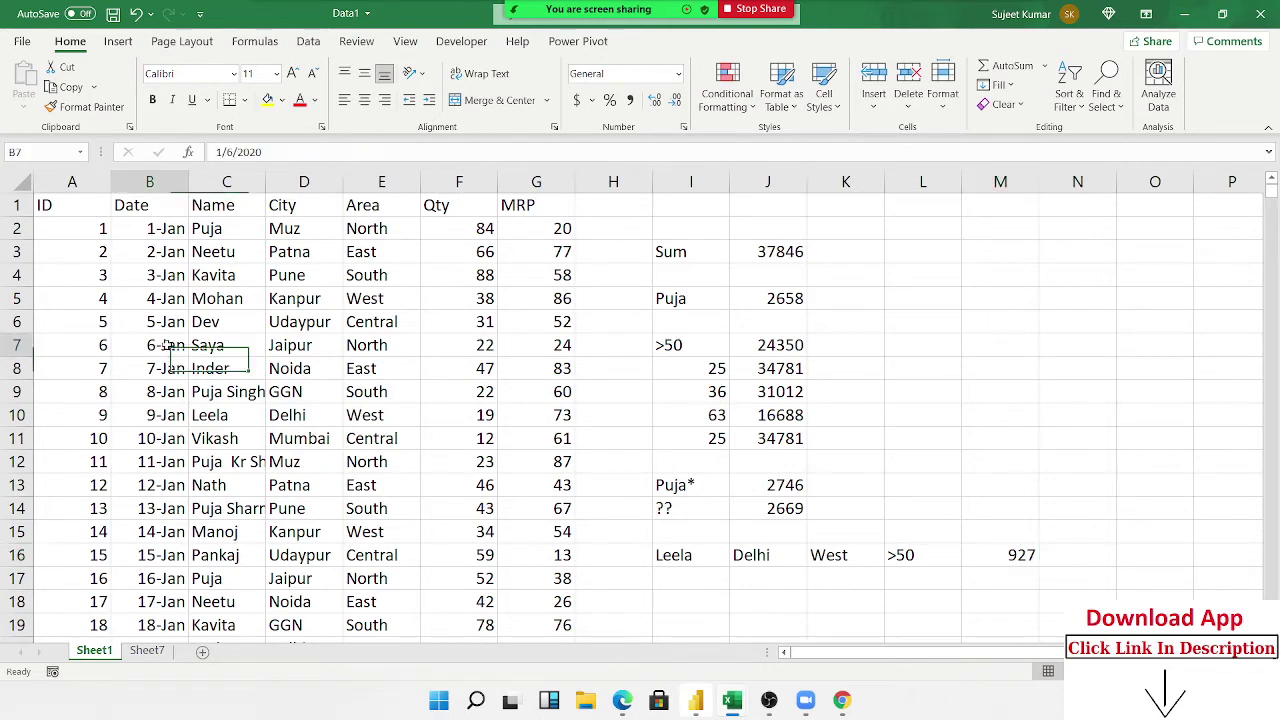
pyautogui.click(726, 605)
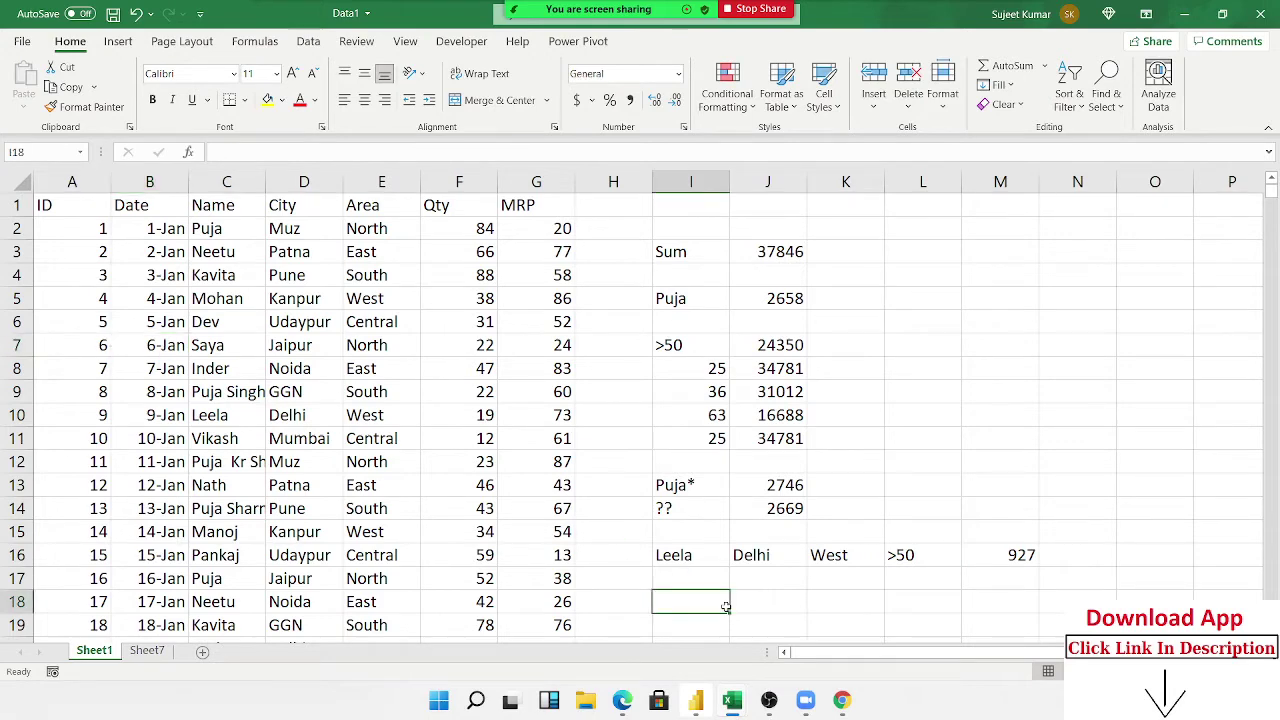
pyautogui.write('JAN')
pyautogui.press('Return')
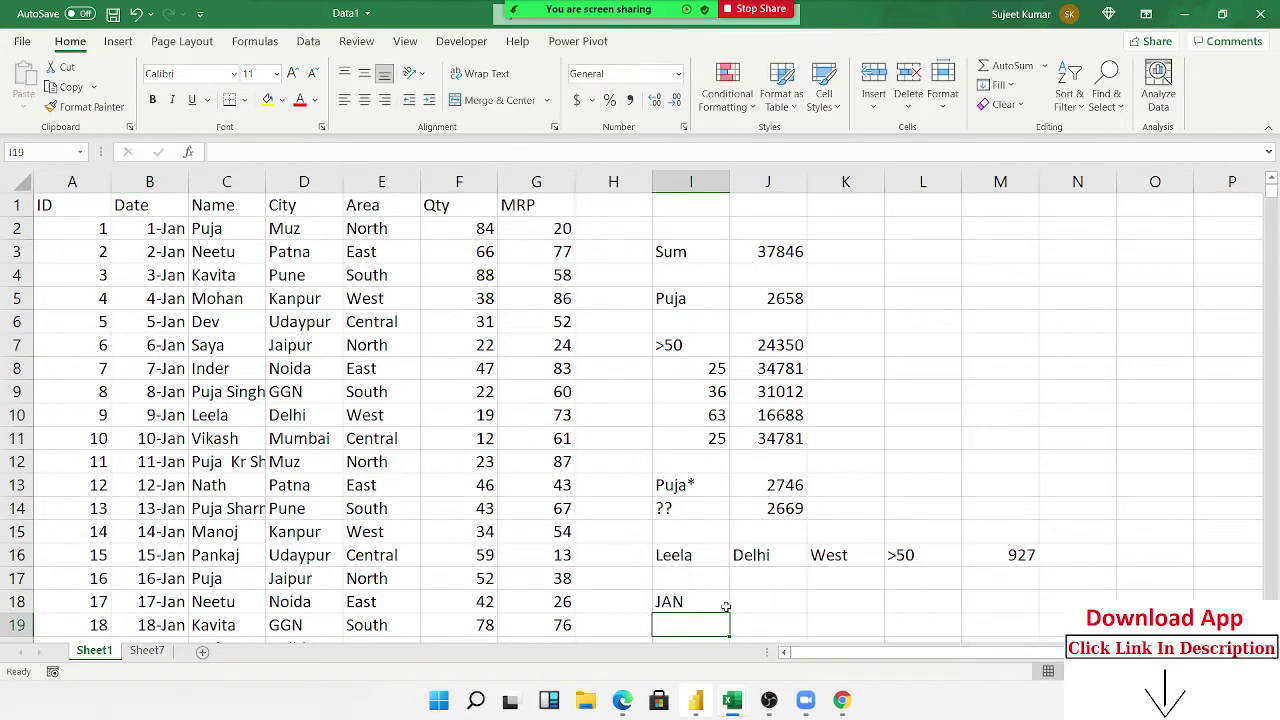
pyautogui.click(157, 228)
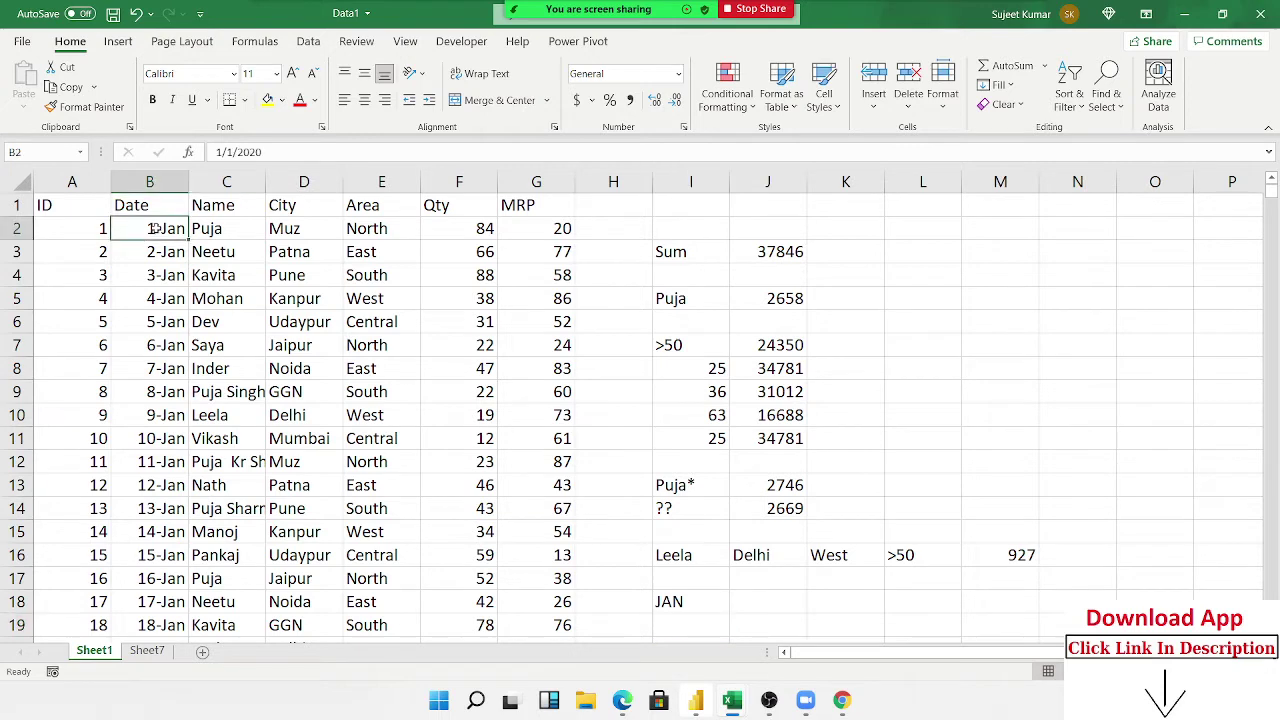
# Change the first date in B2 to 1/1/2021 and fill the date series down column B.
pyautogui.click(280, 152)
pyautogui.press('BackSpace')
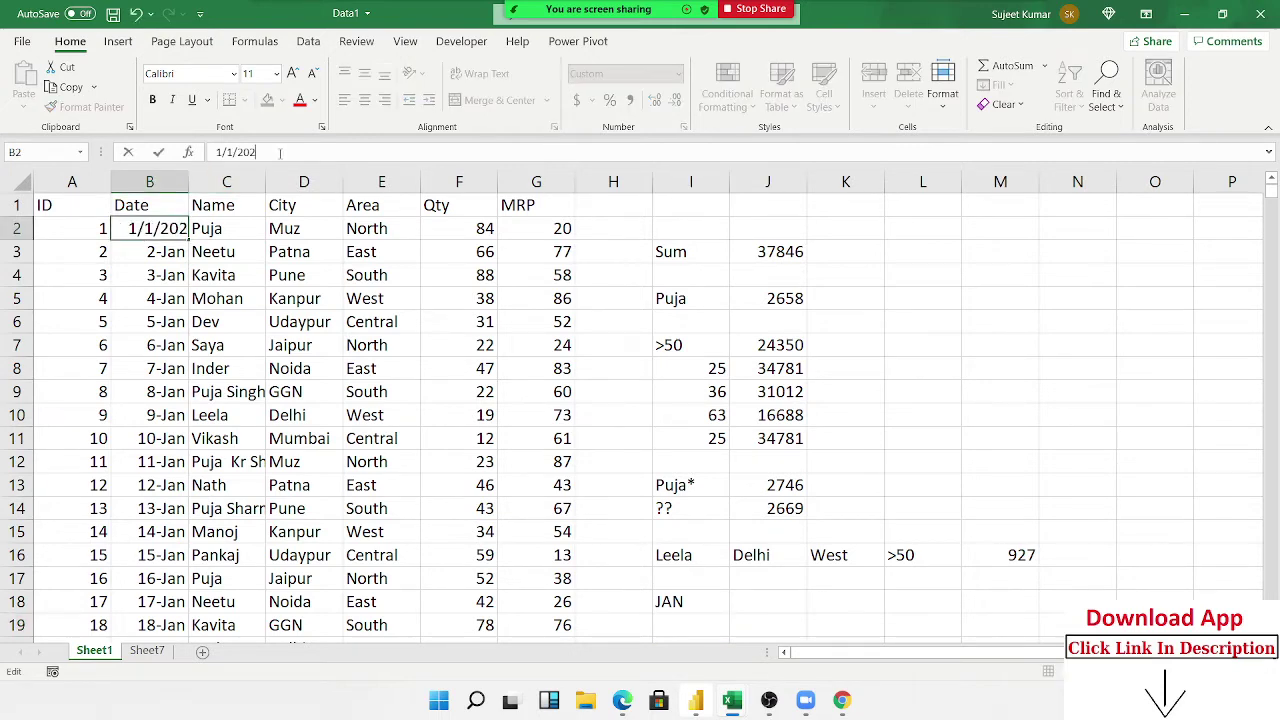
pyautogui.write('1')
pyautogui.press('Return')
pyautogui.click(160, 230)
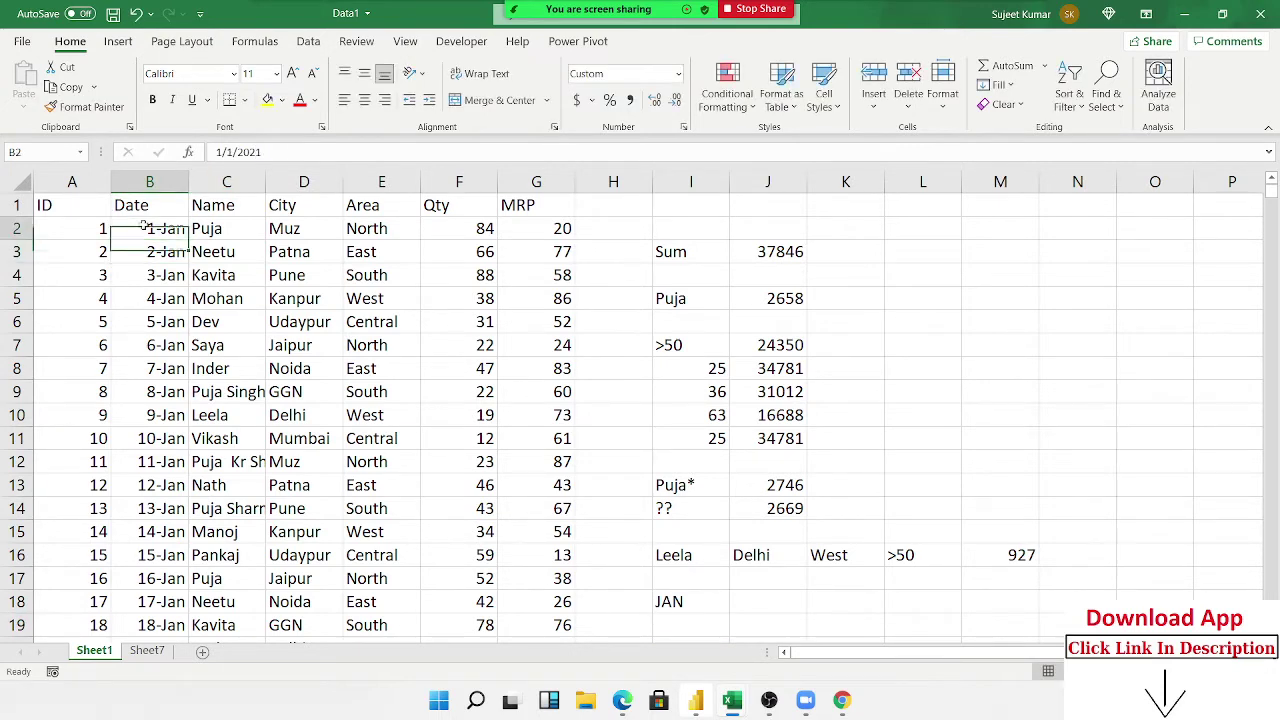
pyautogui.doubleClick(186, 239)
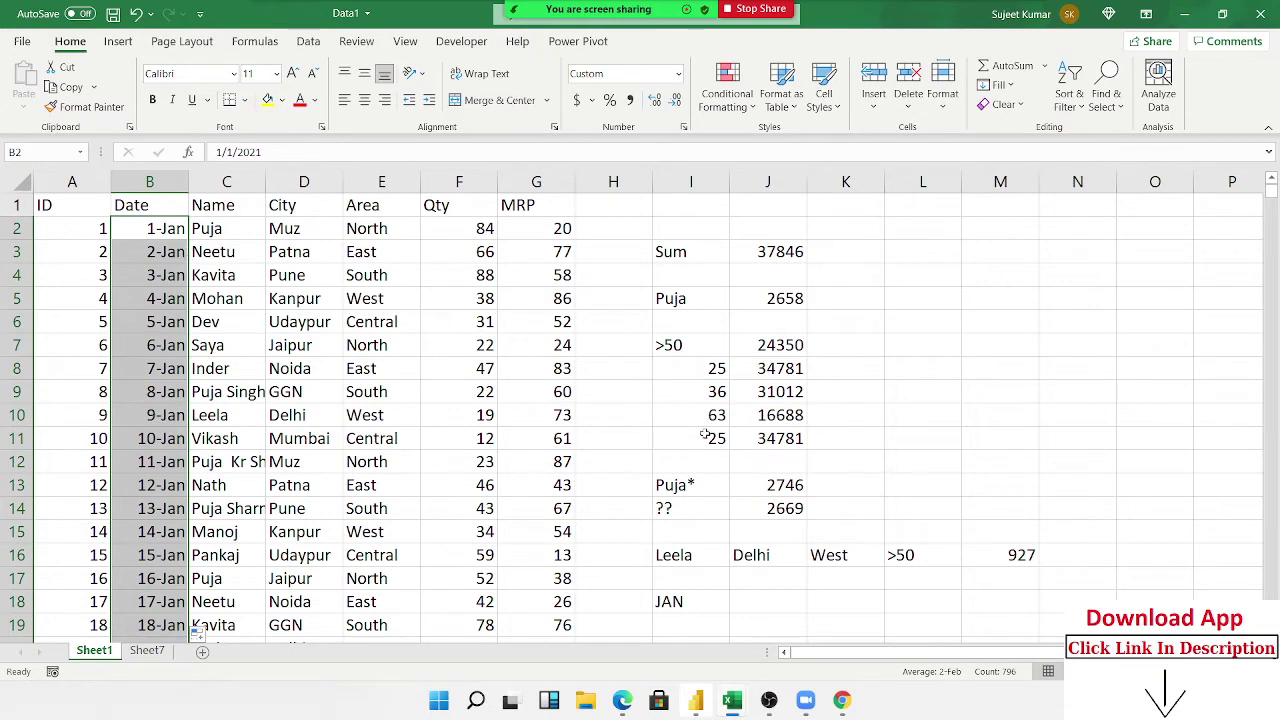
# Enter a formula in J18 that joins "1-", the month in I18 and -2021 into a start date.
pyautogui.click(691, 623)
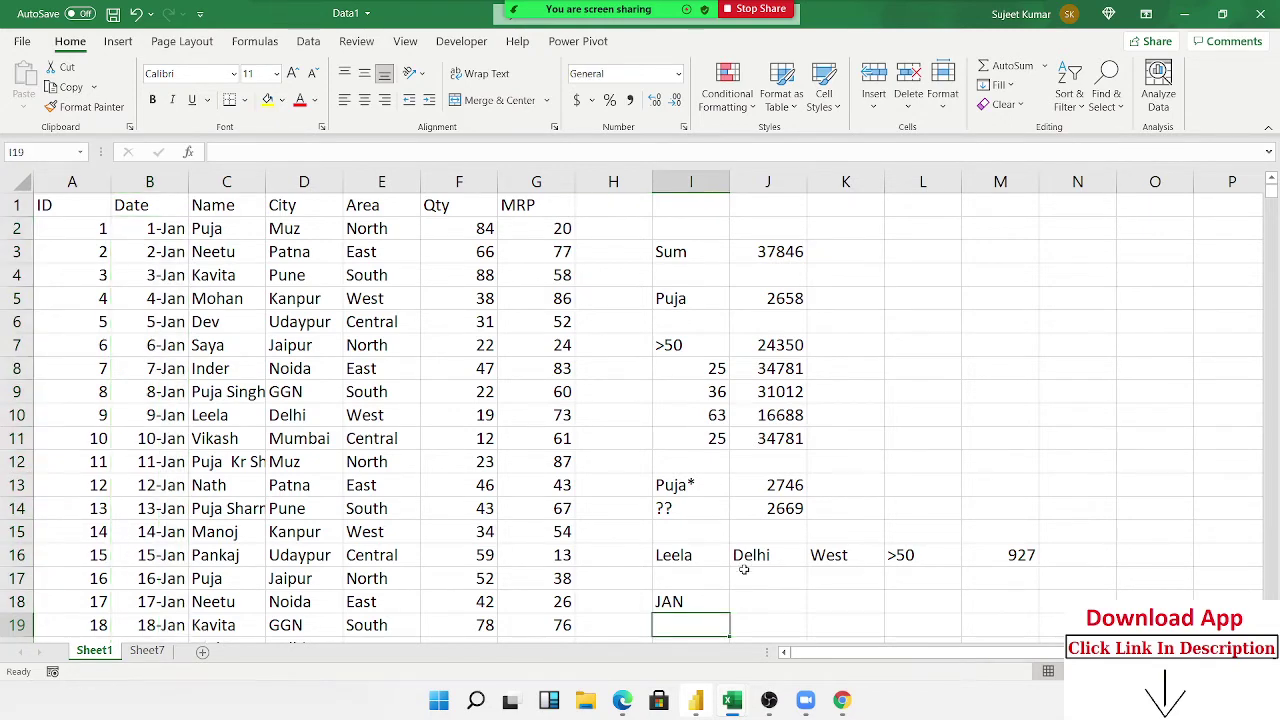
pyautogui.scroll(-2, 740, 565)
pyautogui.click(752, 452)
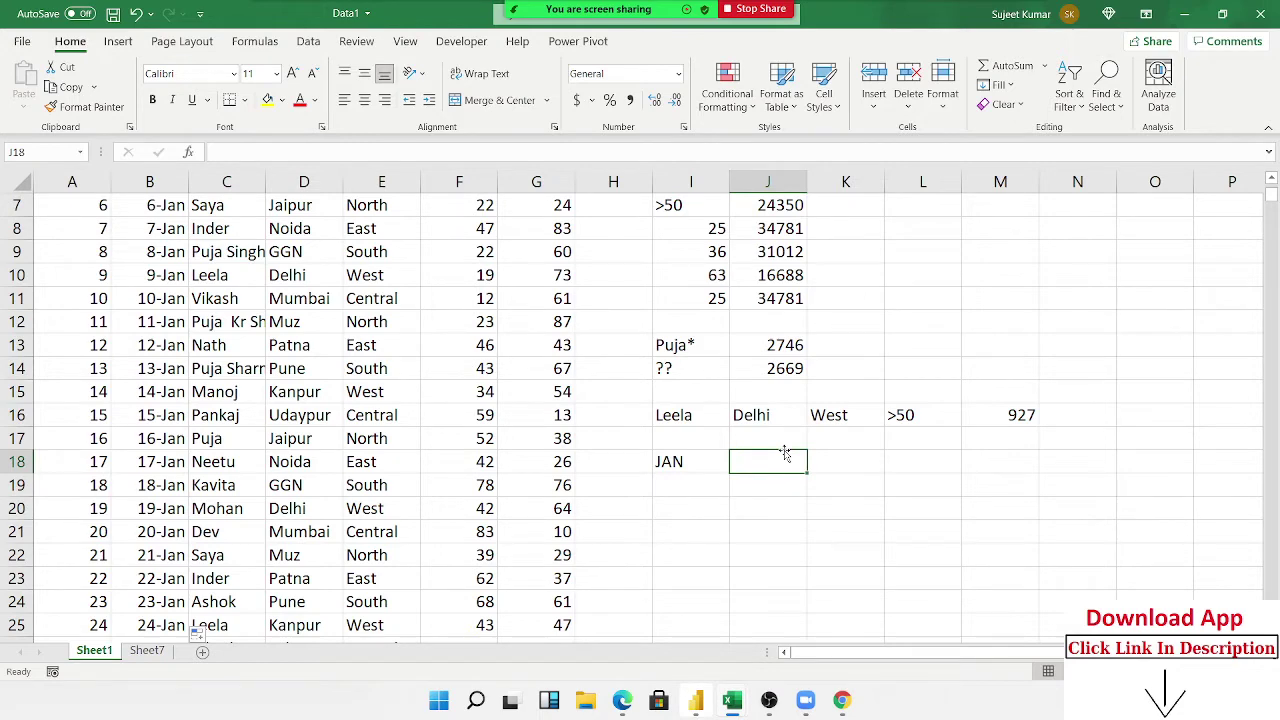
pyautogui.write('=')
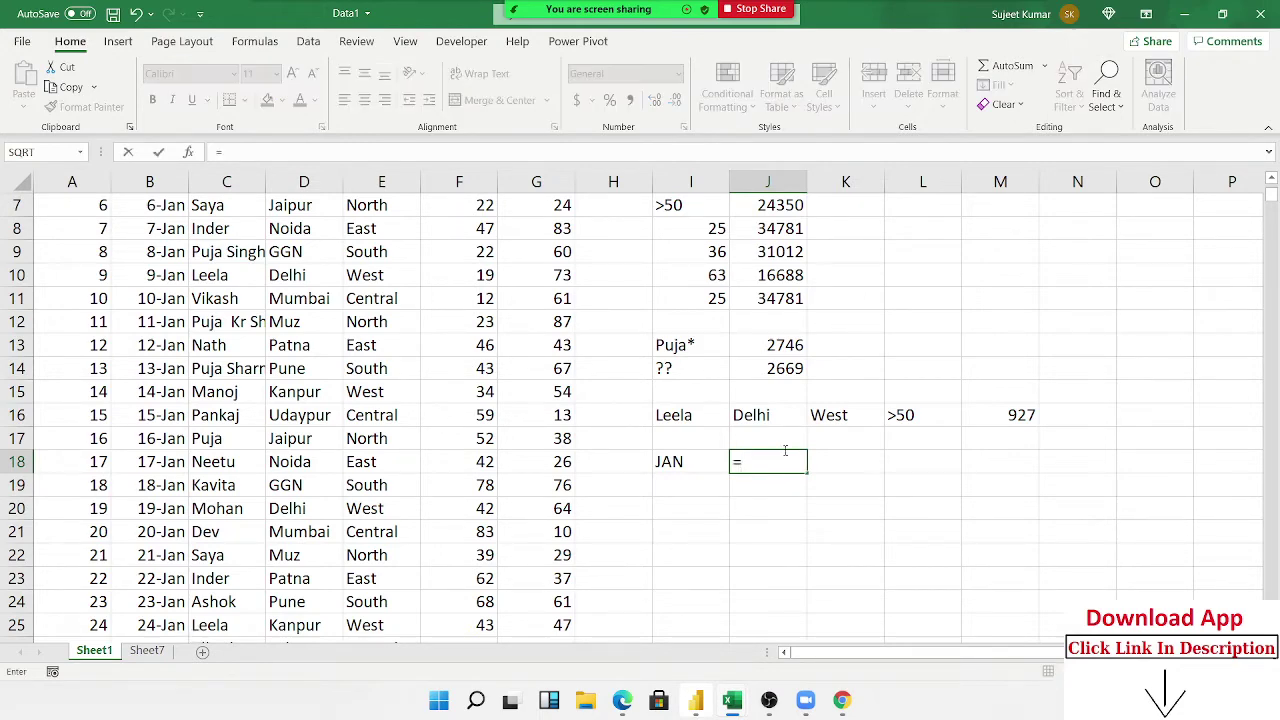
pyautogui.write('"1-"&')
pyautogui.press('Left')
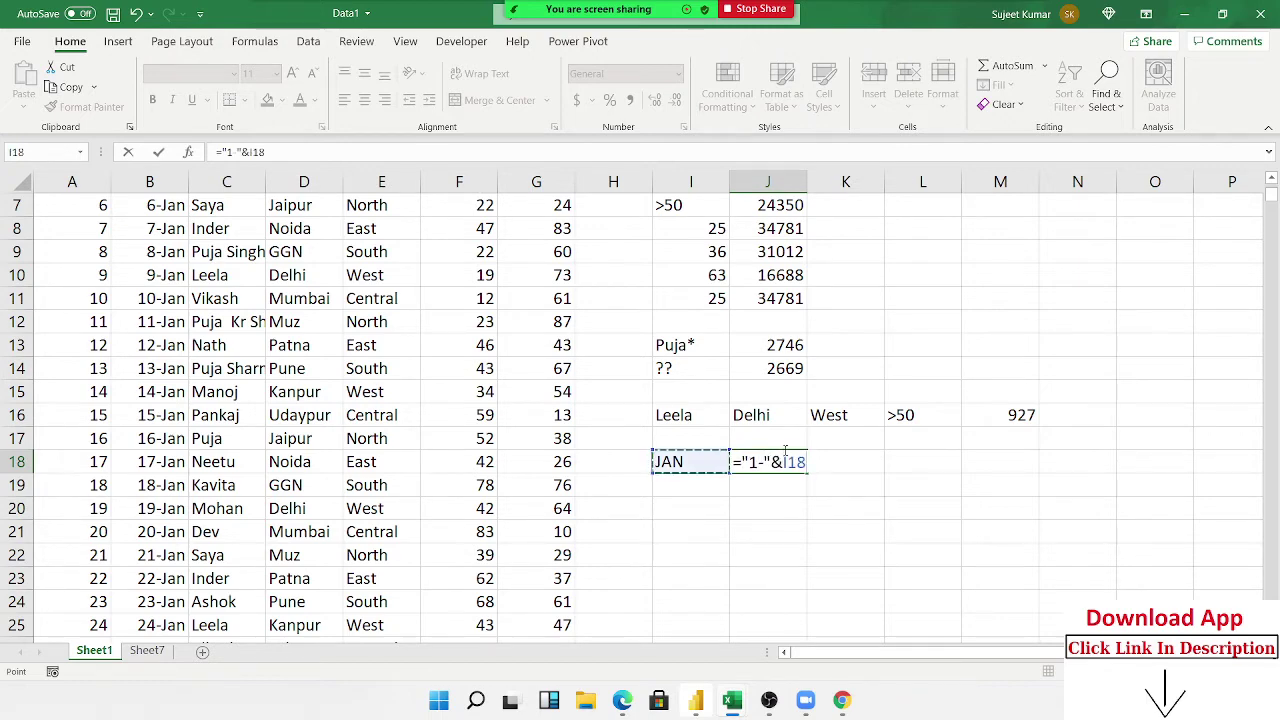
pyautogui.write('&"-2021')
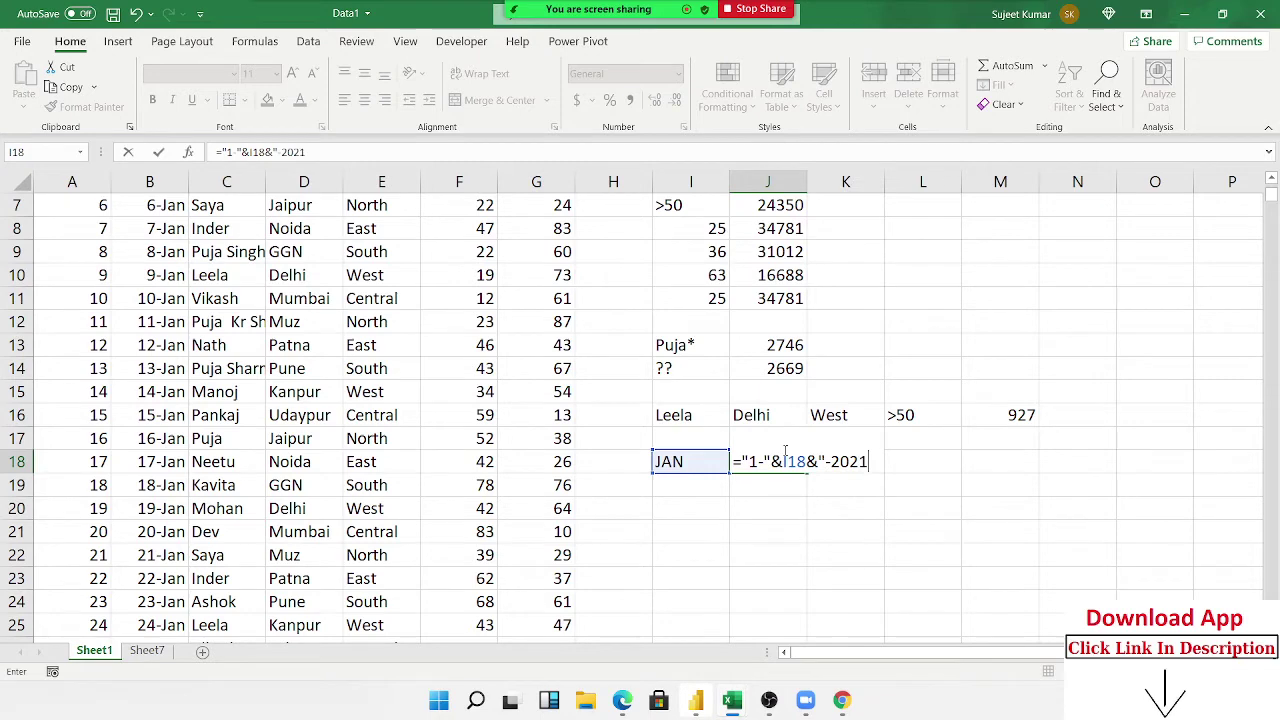
pyautogui.press('Return')
pyautogui.press('Return')
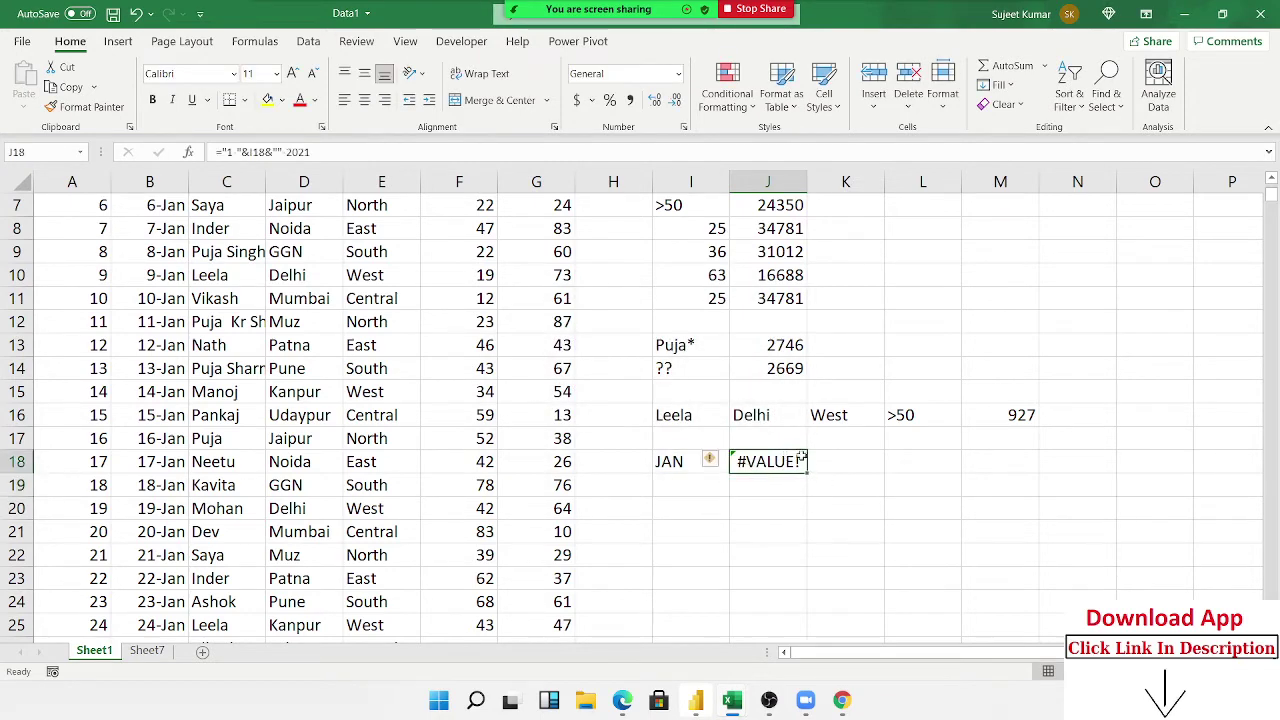
# Correct the quotation marks in the J18 formula so it reads ="1-"&I18&"-2021".
pyautogui.doubleClick(795, 458)
pyautogui.click(821, 458)
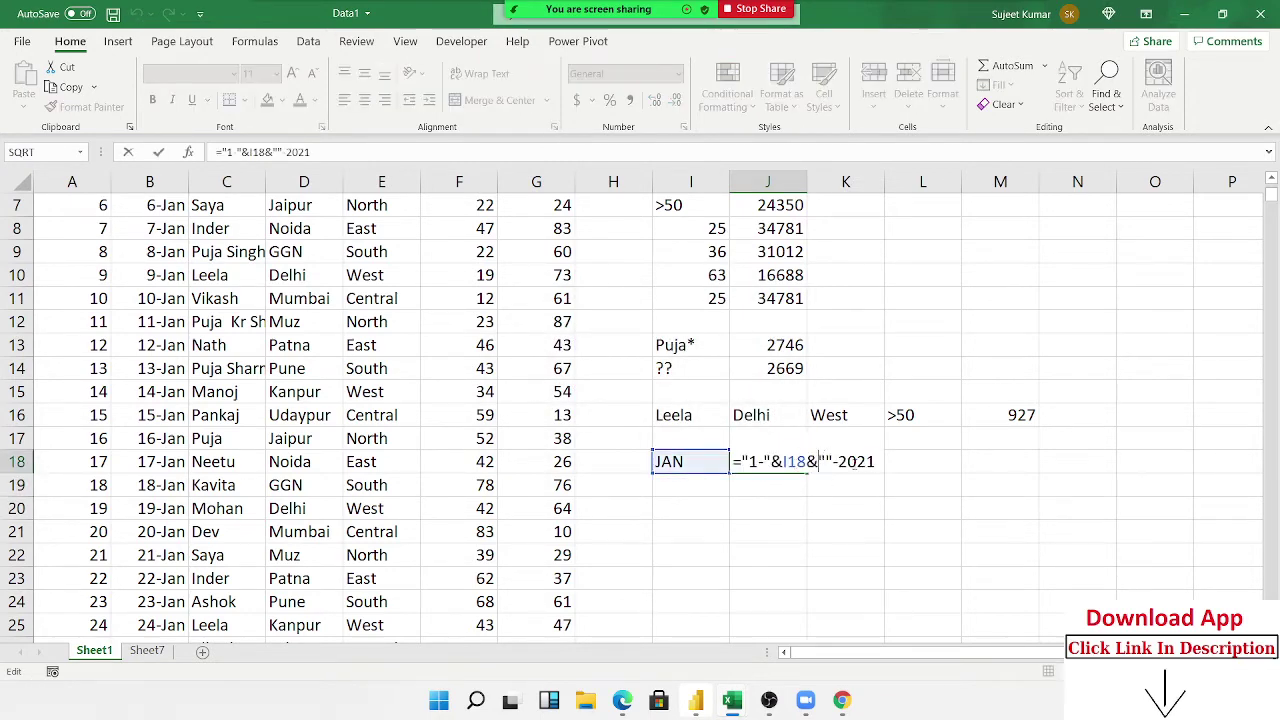
pyautogui.press('BackSpace')
pyautogui.click(872, 461)
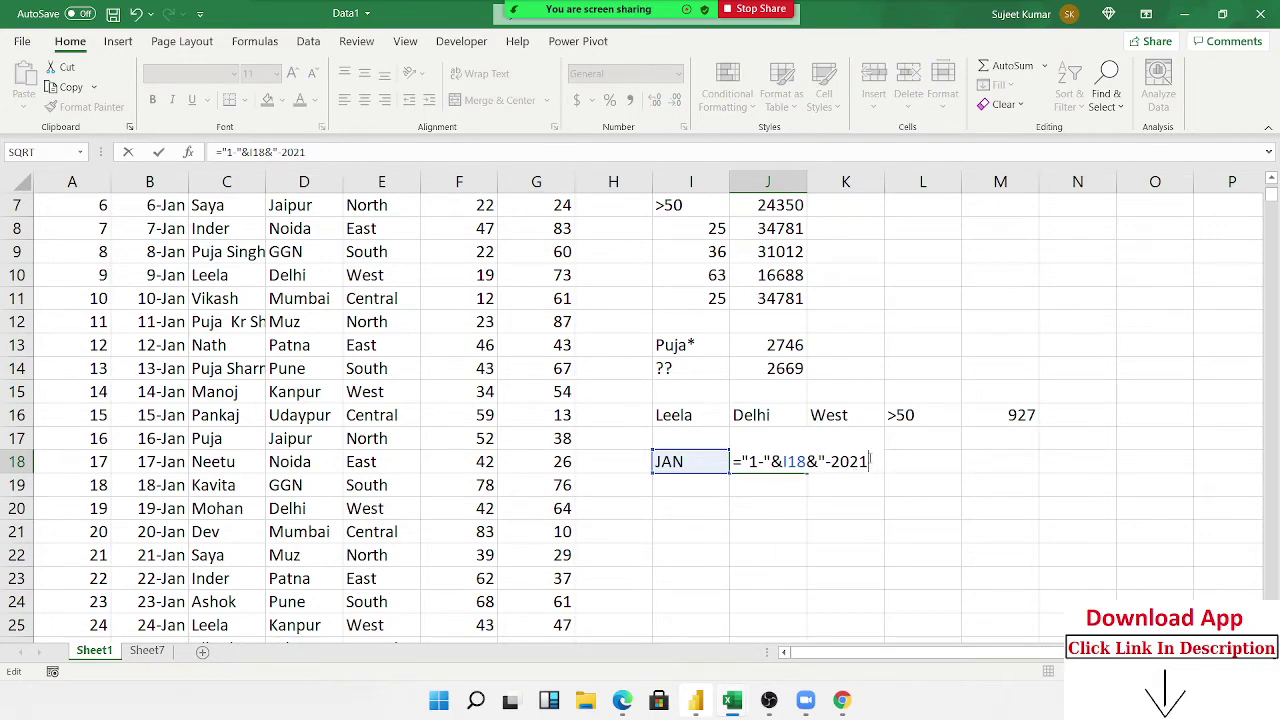
pyautogui.write('"')
pyautogui.press('Return')
pyautogui.press('Up')
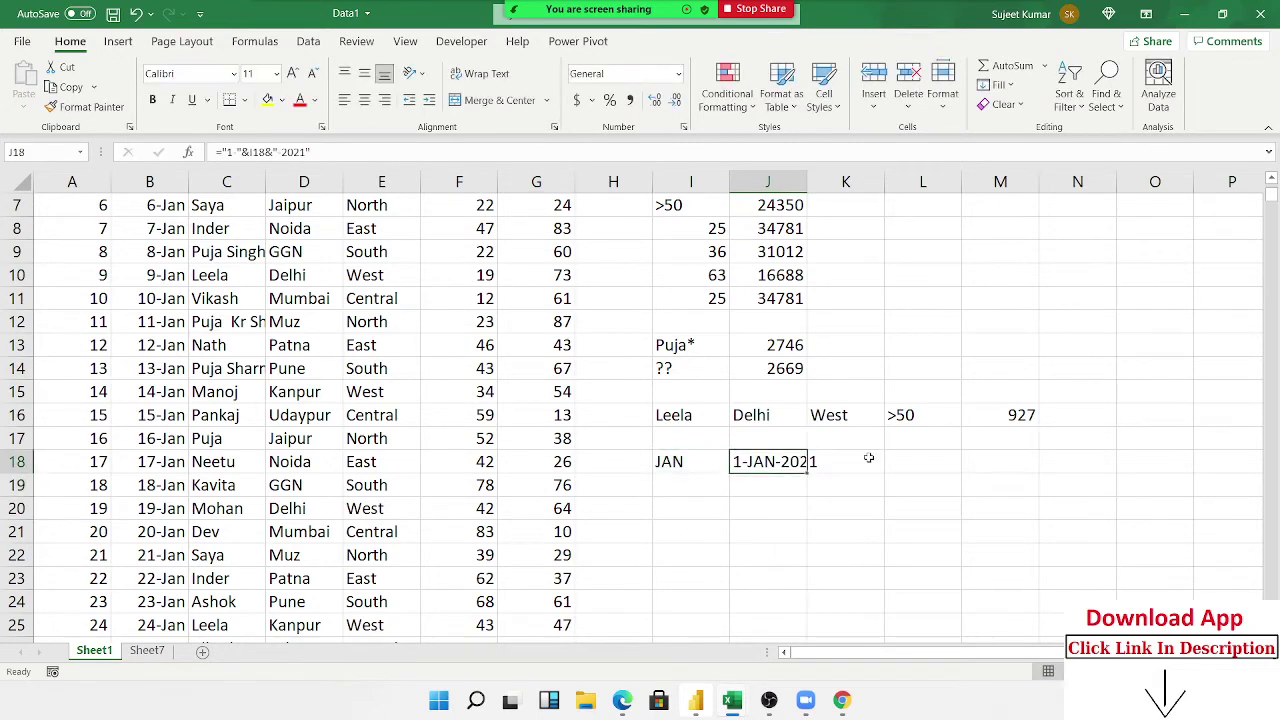
# Calculate the month's end date in K18 with =EOMONTH(J18,0).
pyautogui.click(869, 458)
pyautogui.write('=eo')
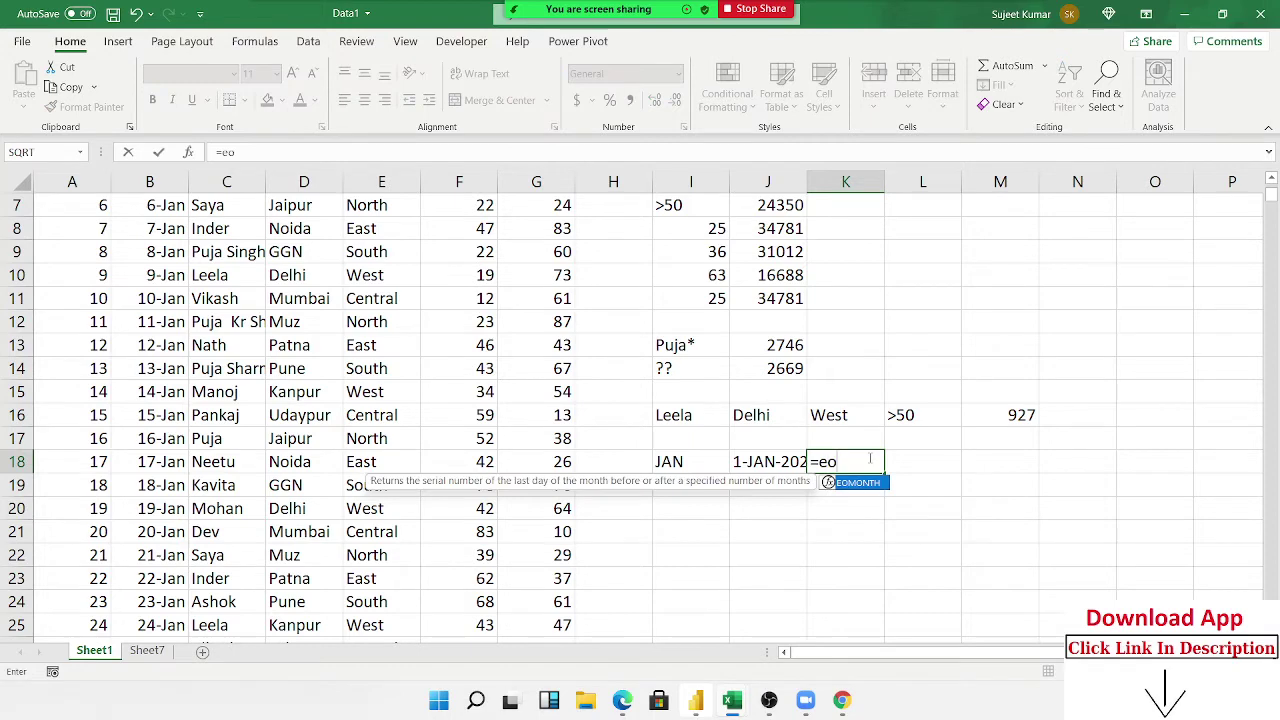
pyautogui.press('Tab')
pyautogui.press('Left')
pyautogui.write(',0')
pyautogui.press('Return')
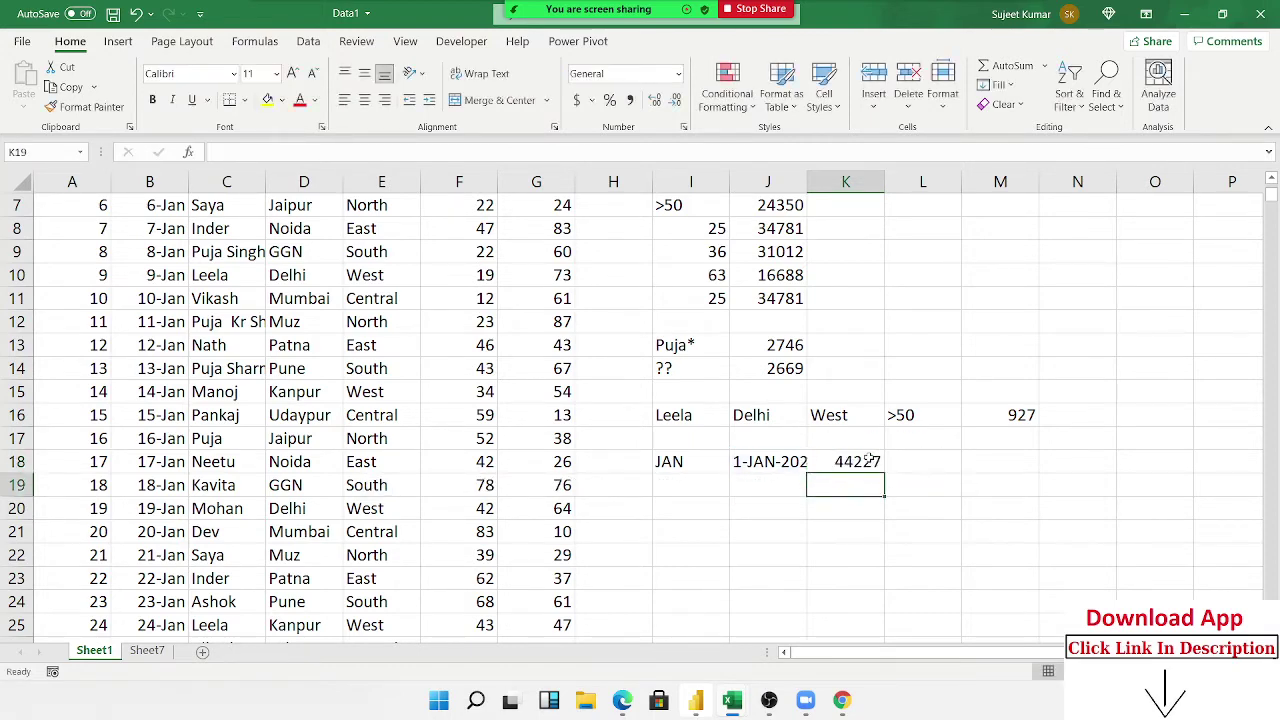
# Format K18 as a date and autofit the width of column K.
pyautogui.press('Up')
pyautogui.hotkey('ctrl', 'shift', '3')
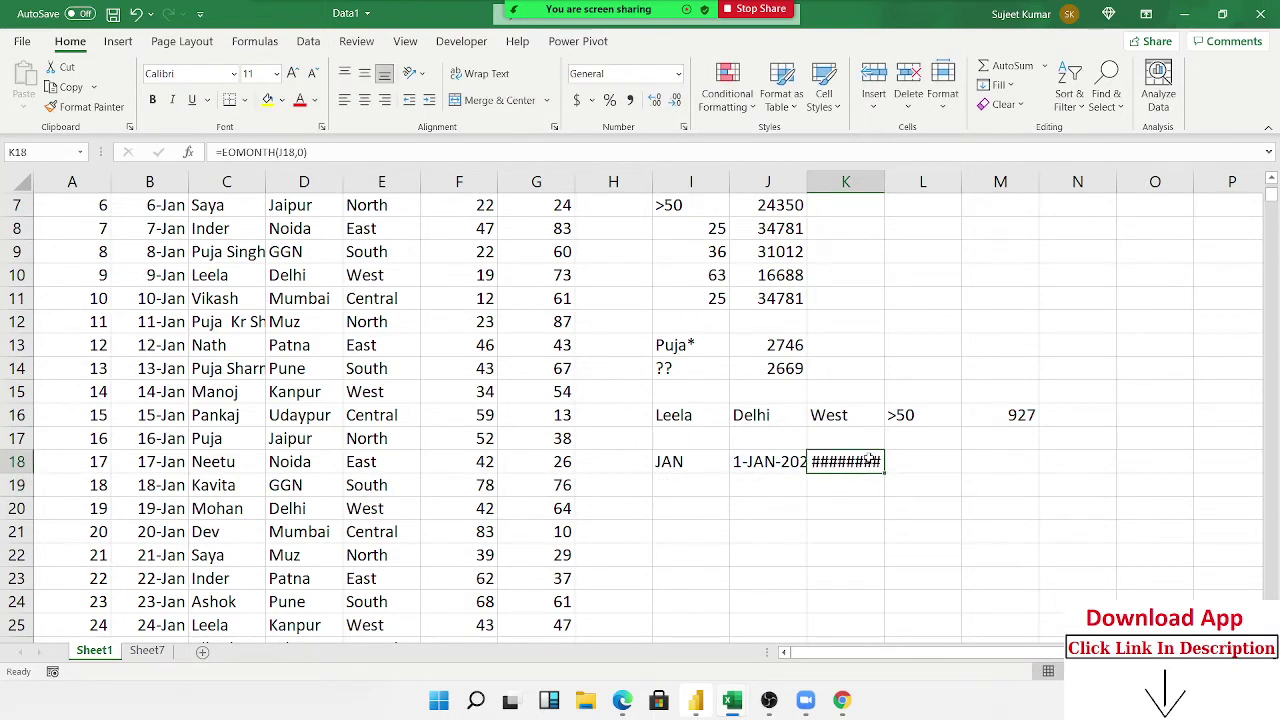
pyautogui.doubleClick(889, 189)
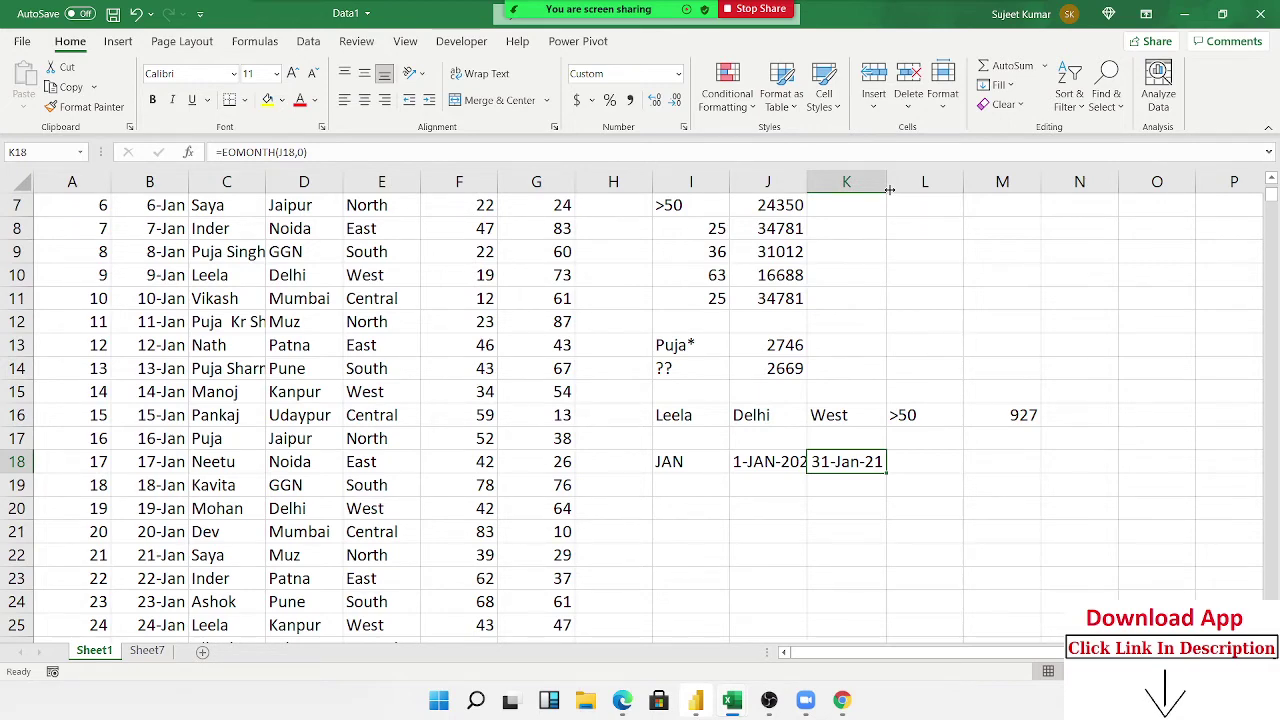
# Start a SUMIFS formula in L18 with F:F as the sum range.
pyautogui.click(944, 452)
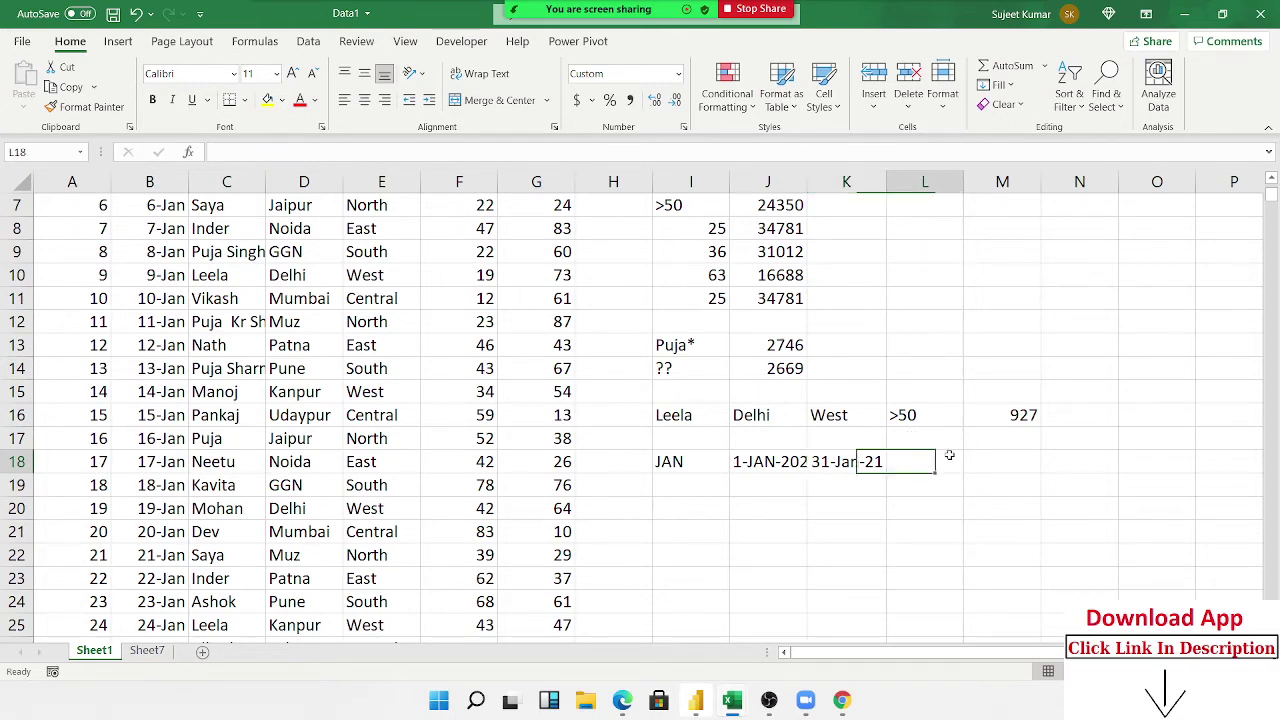
pyautogui.write('=sum')
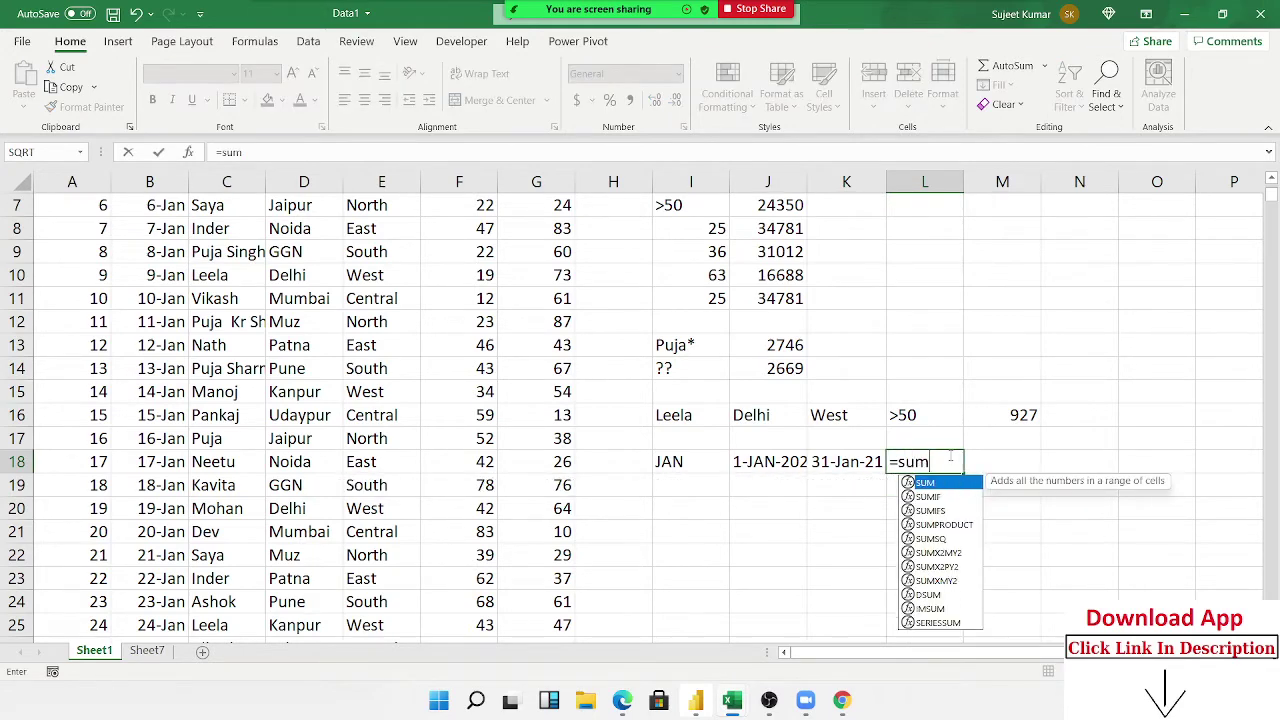
pyautogui.write('ifs')
pyautogui.press('Tab')
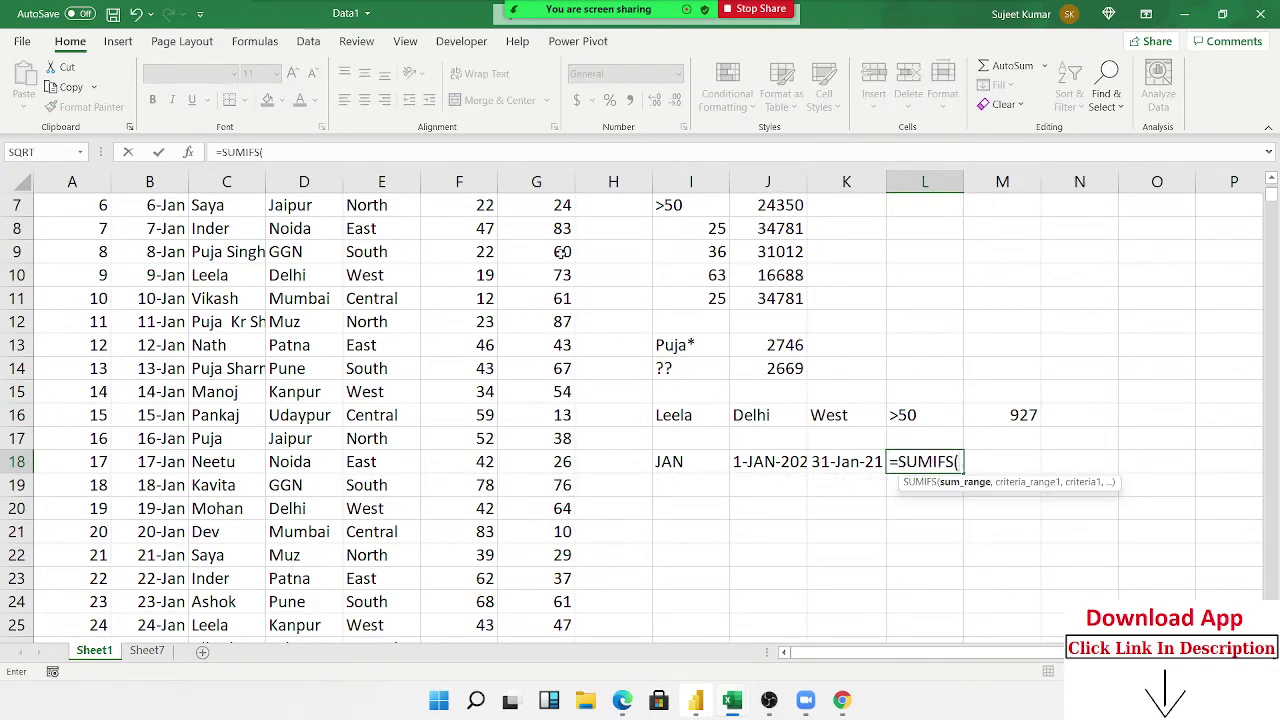
pyautogui.click(485, 188)
pyautogui.write(',')
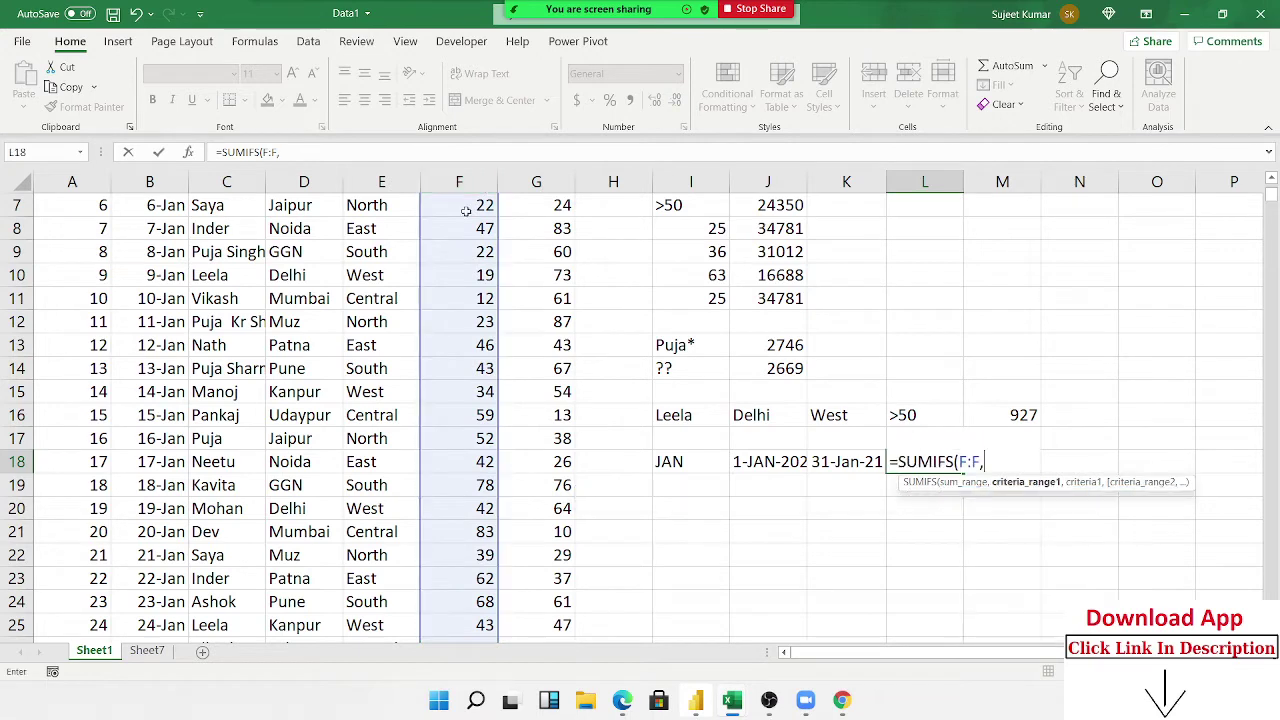
# Add the start-date condition to the SUMIFS formula, using range B:B with criterion ">"&J18.
pyautogui.click(170, 181)
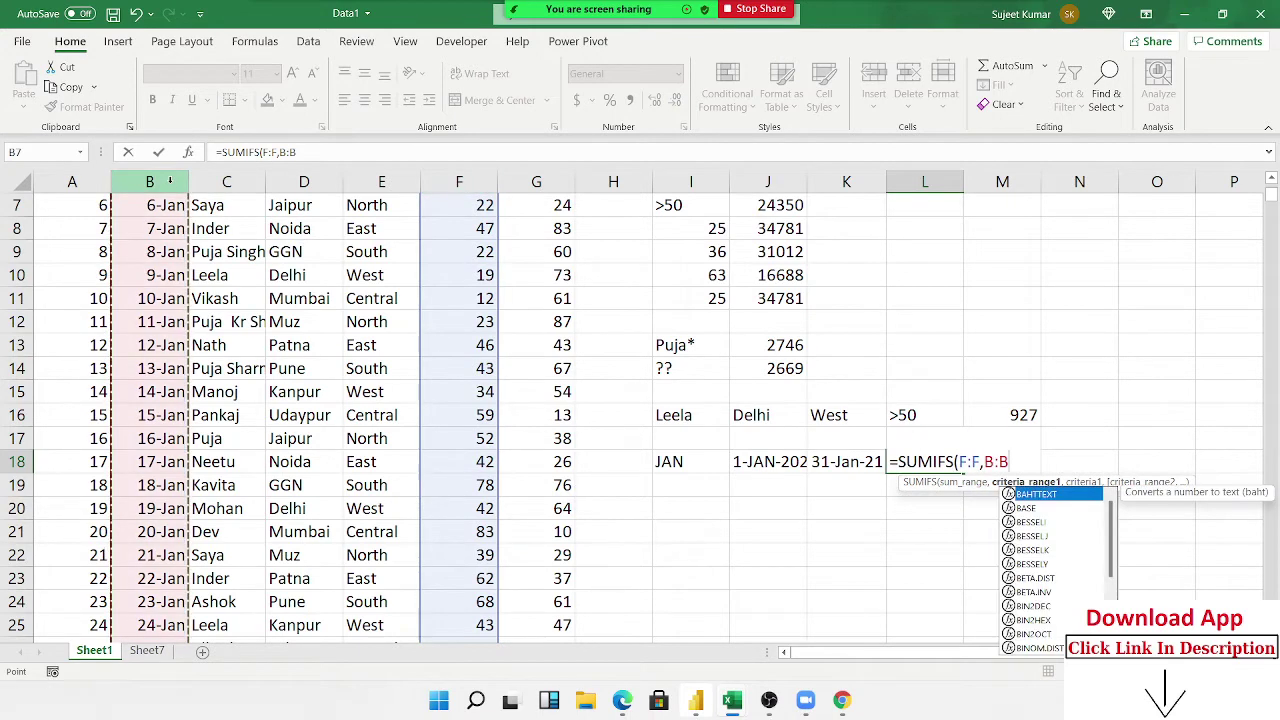
pyautogui.write(',"')
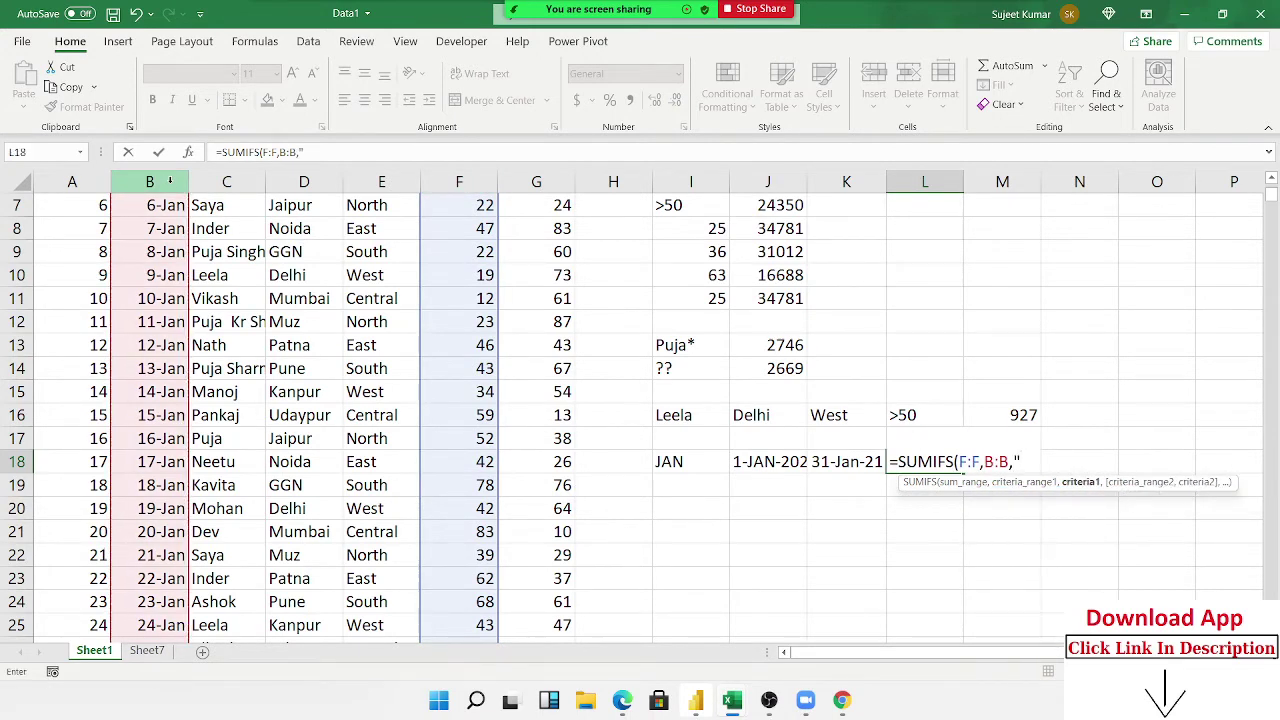
pyautogui.write('>"&')
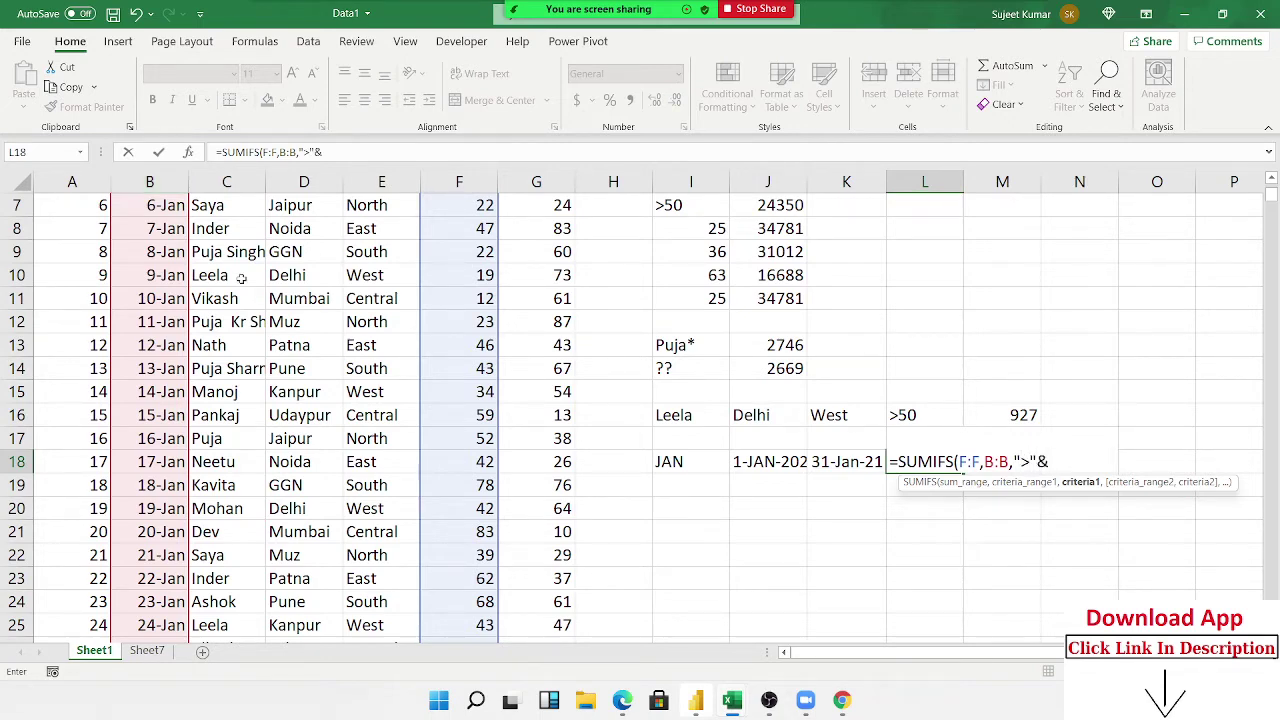
pyautogui.click(741, 465)
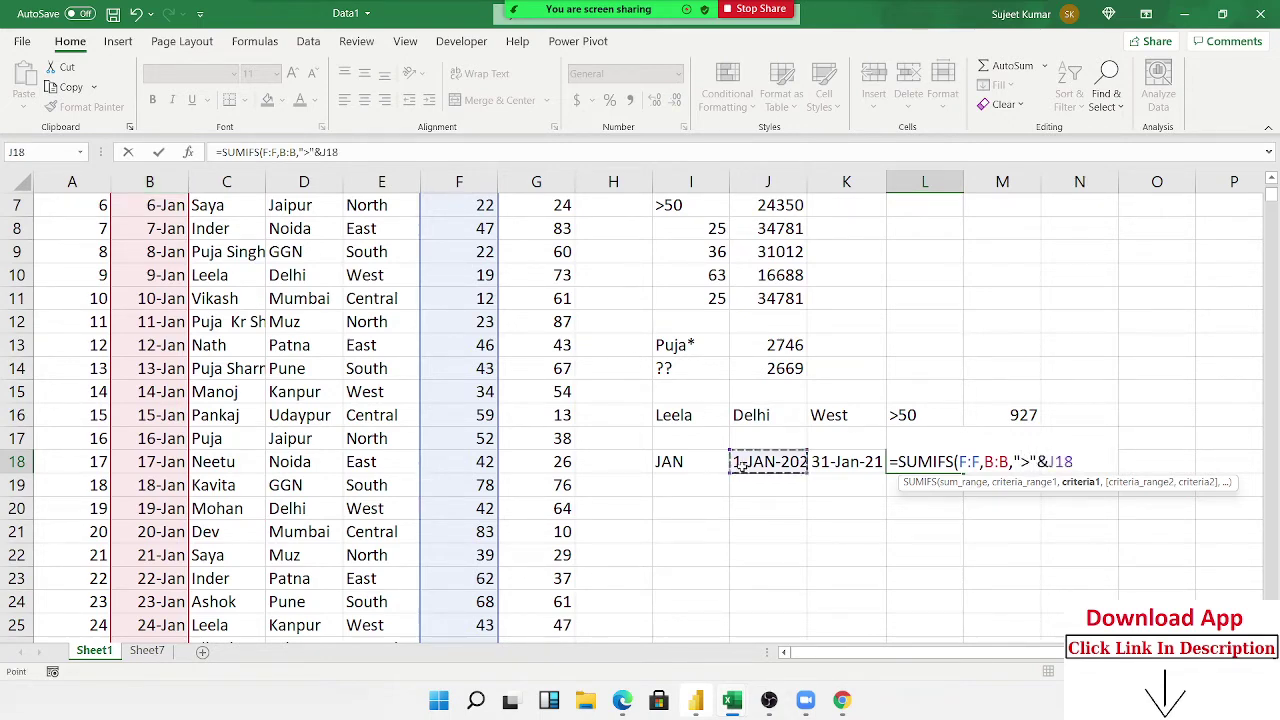
pyautogui.write(',')
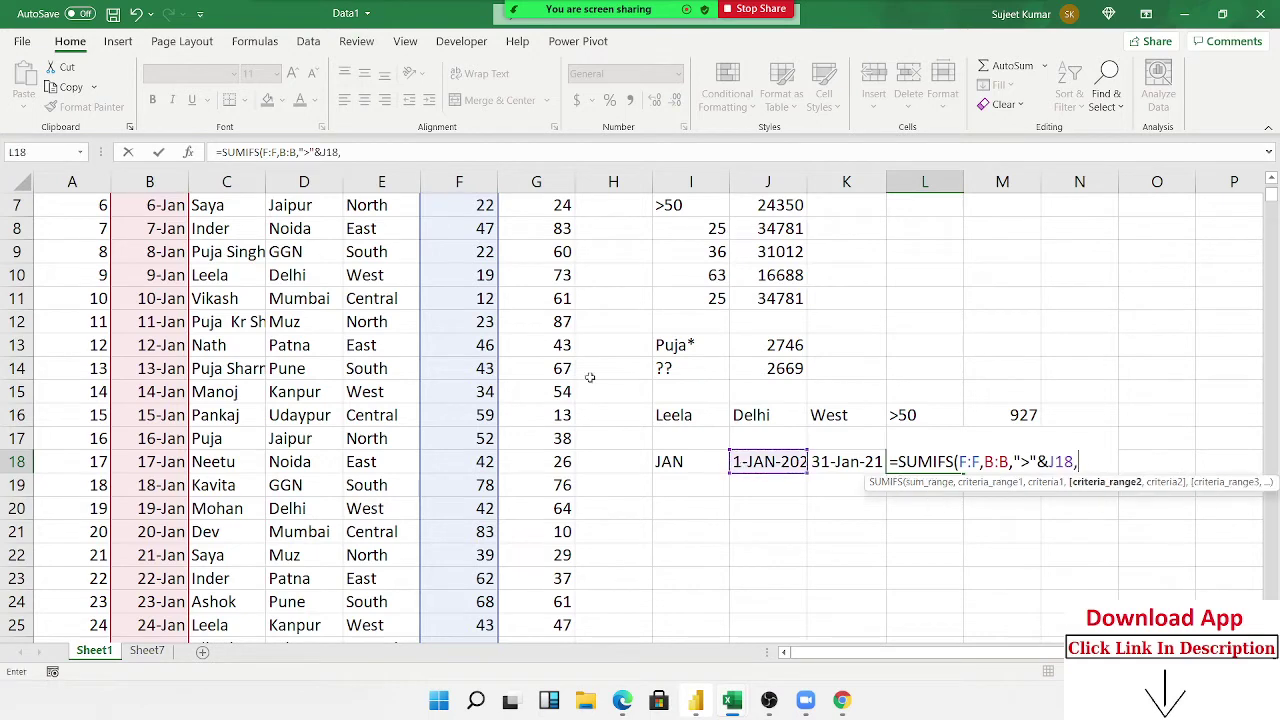
# Add the end-date condition B:B with "<="&K18 and complete the SUMIFS formula in L18.
pyautogui.click(149, 181)
pyautogui.write(',')
pyautogui.write('"<=')
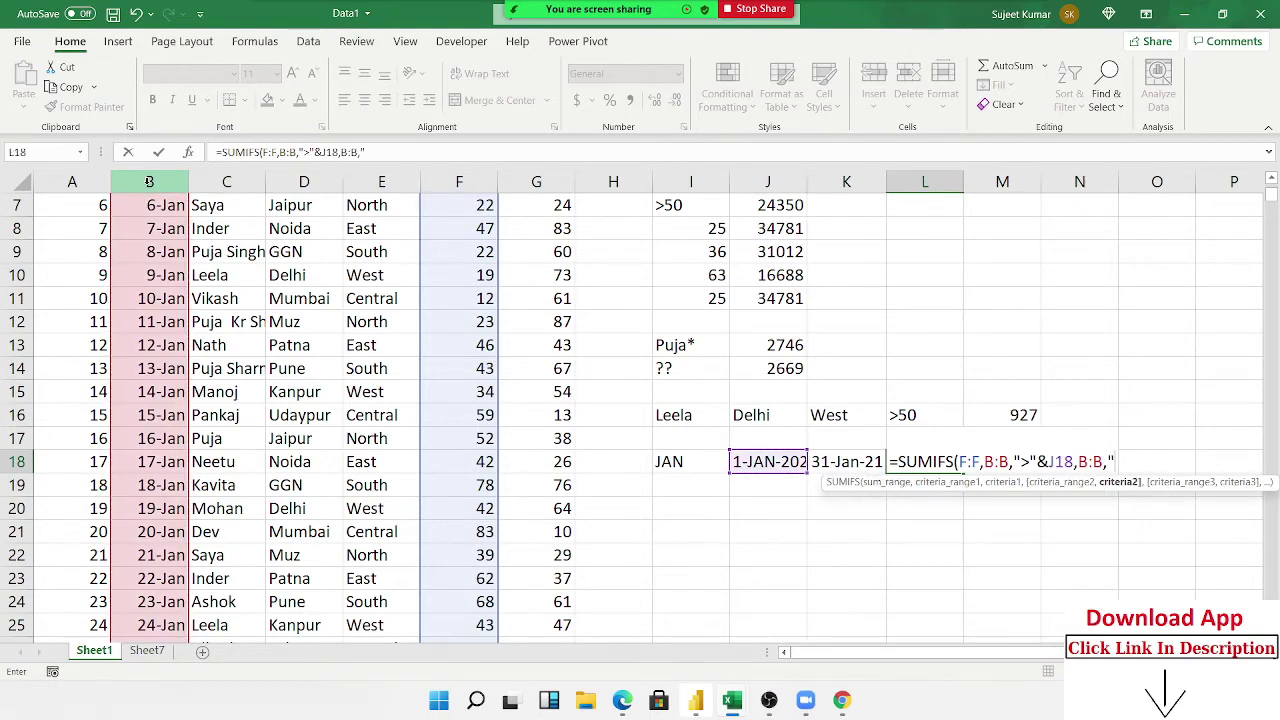
pyautogui.write('"&')
pyautogui.click(860, 464)
pyautogui.press('Return')
pyautogui.press('Up')
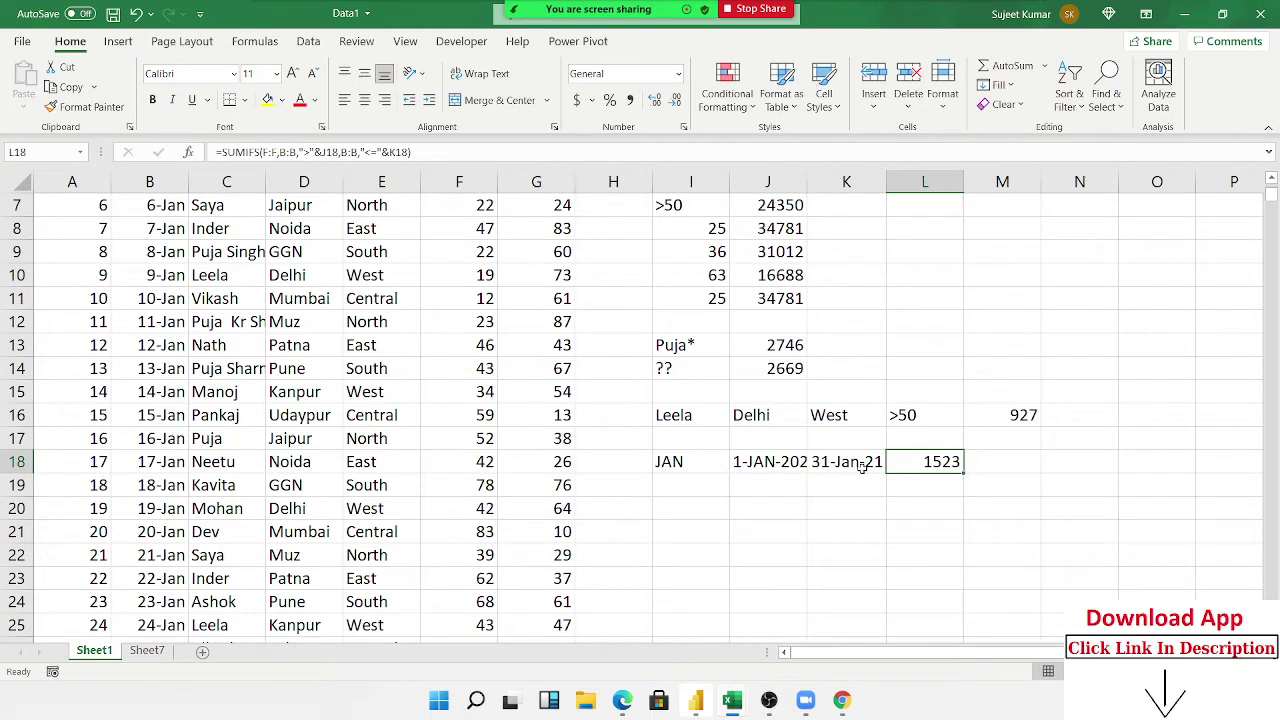
# Review the start-date, end-date and SUMIFS formulas in J18, K18 and L18 without changing them.
pyautogui.press('F2')
pyautogui.press('Escape')
pyautogui.doubleClick(770, 458)
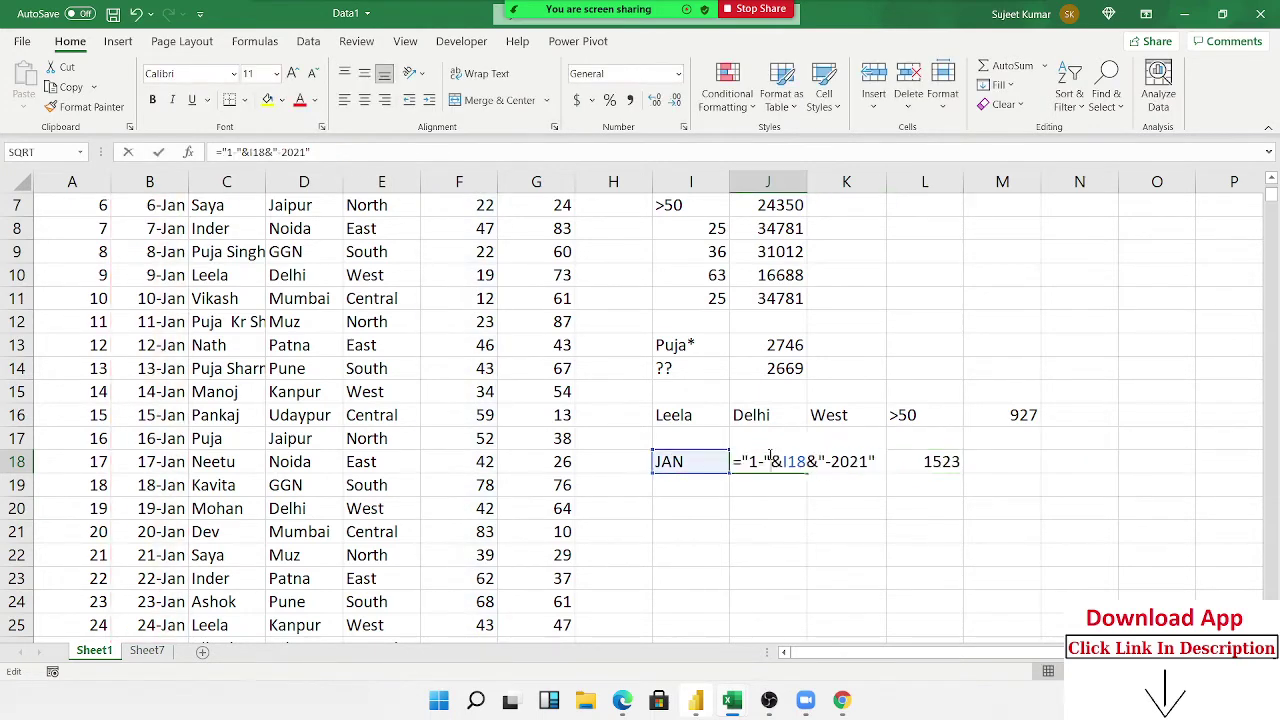
pyautogui.press('Tab')
pyautogui.press('F2')
pyautogui.press('Escape')
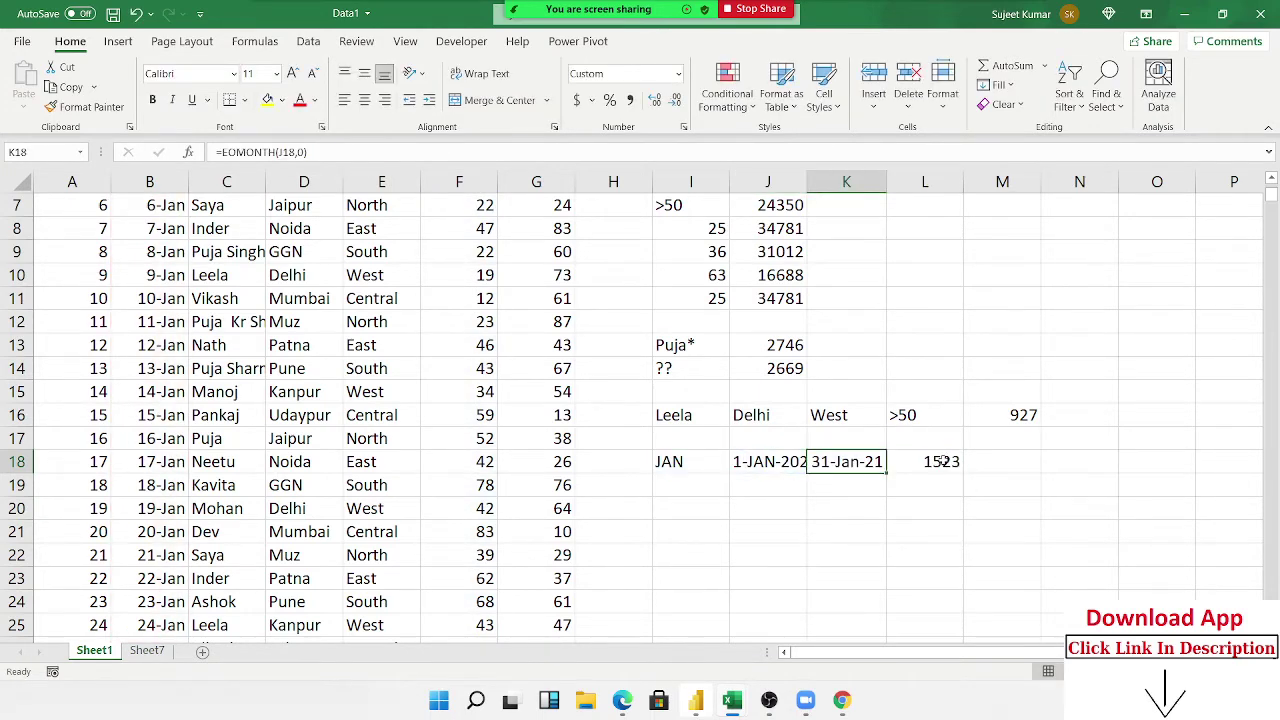
pyautogui.doubleClick(942, 459)
pyautogui.moveTo(1051, 462); pyautogui.dragTo(1097, 463)
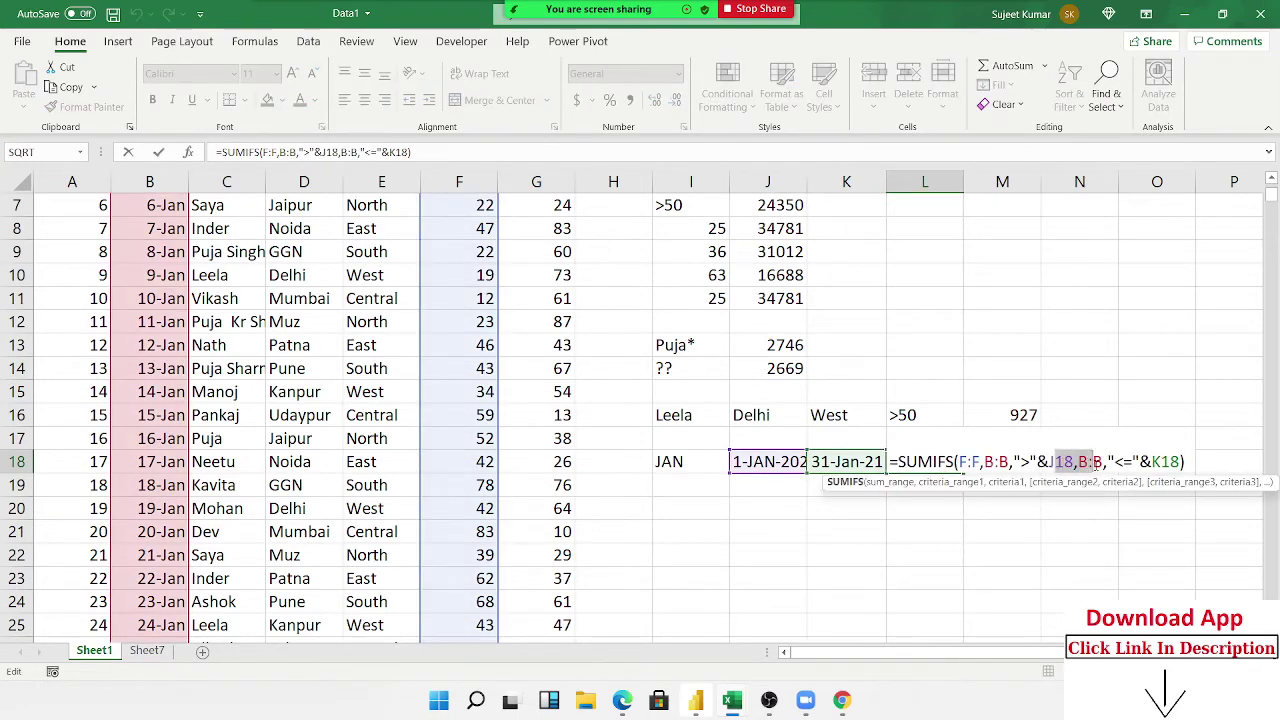
pyautogui.press('Escape')
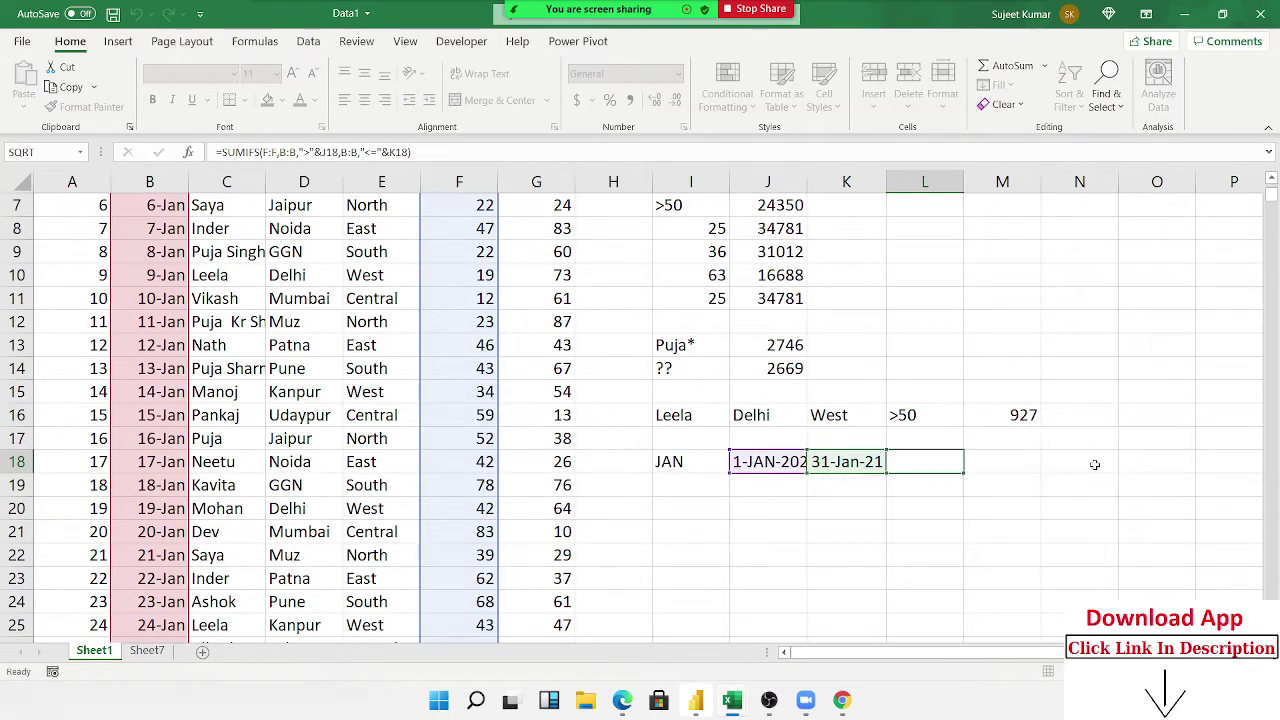
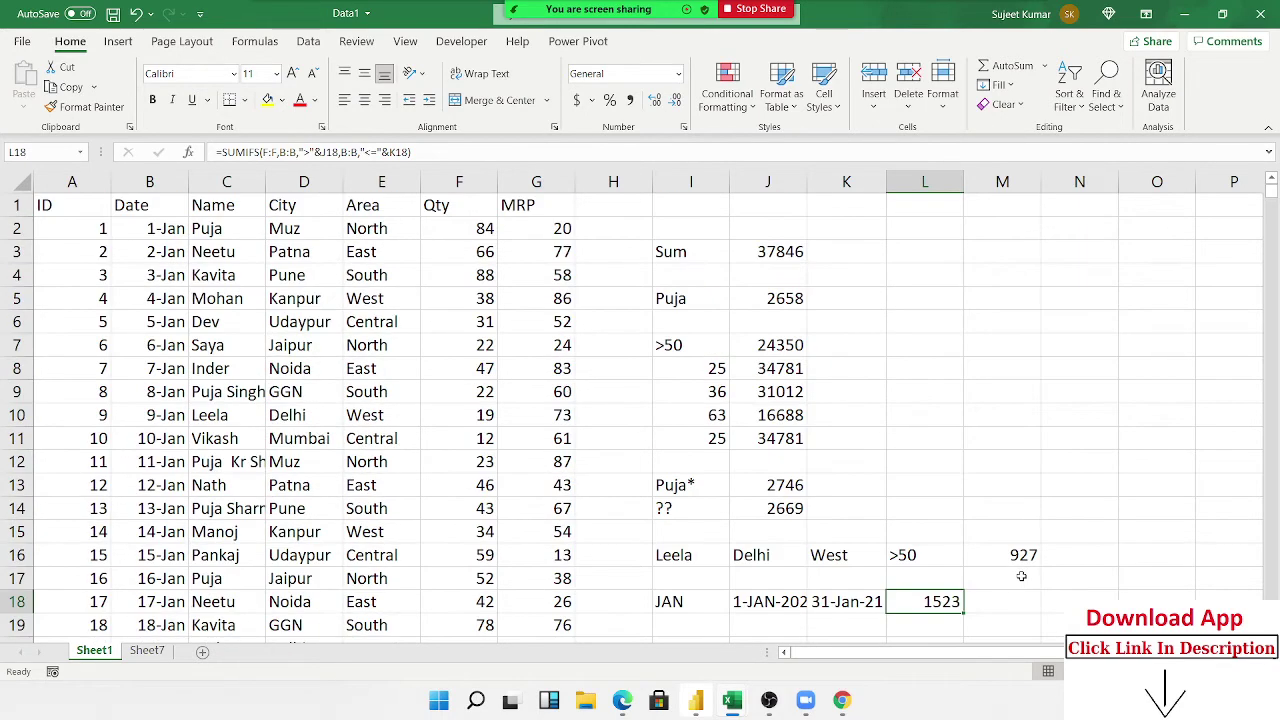
# Switch to the blank Sheet7 and enter 1 in A1.
pyautogui.click(876, 225)
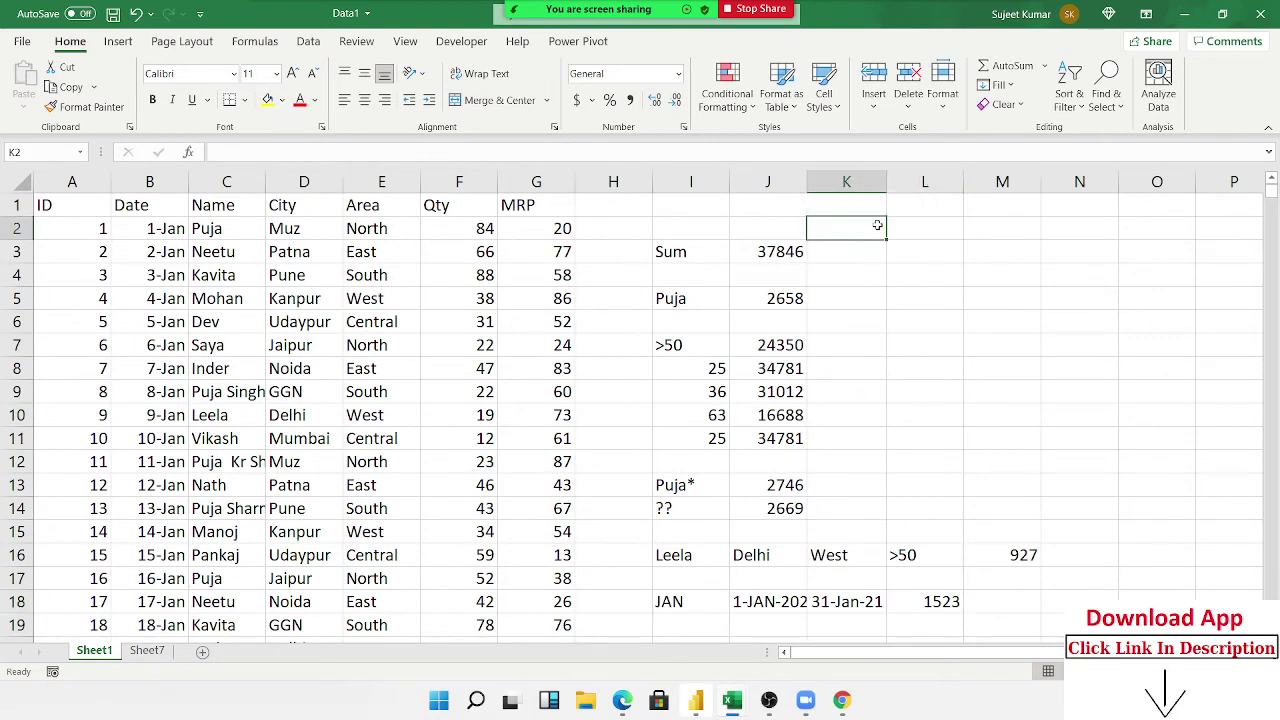
pyautogui.click(147, 651)
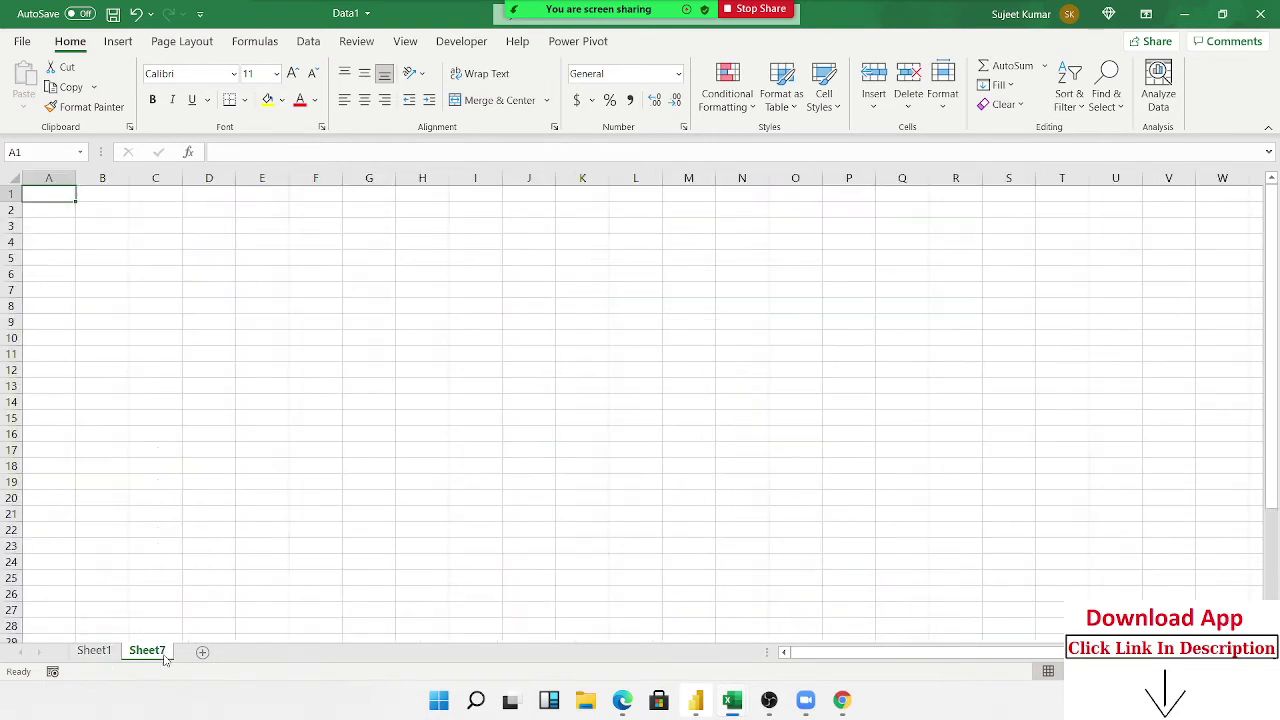
pyautogui.write('1')
pyautogui.press('Return')
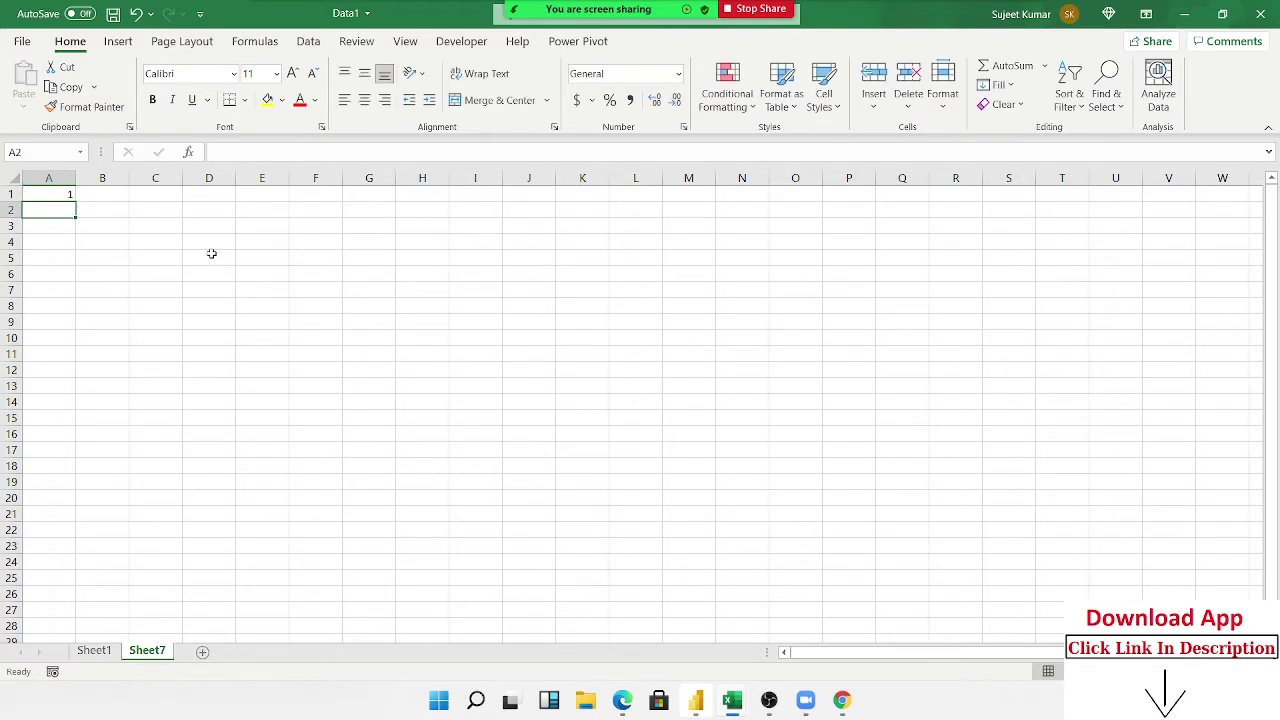
# Enter 10 in A1 and fill it down through A11.
pyautogui.press('Up')
pyautogui.write('1')
pyautogui.hotkey('ctrl', 'Return')
pyautogui.hotkey('shift', 'Down')
pyautogui.hotkey('shift', 'Down')
pyautogui.hotkey('shift', 'Down')
pyautogui.hotkey('shift', 'Down')
pyautogui.hotkey('shift', 'Down')
pyautogui.hotkey('shift', 'Down')
pyautogui.hotkey('shift', 'Down')
pyautogui.hotkey('shift', 'Down')
pyautogui.hotkey('shift', 'Down')
pyautogui.hotkey('shift', 'Down')
pyautogui.hotkey('ctrl', 'd')
# Calculate the average of A1:A11 in C3 with the AVERAGE function.
pyautogui.press('Down')
pyautogui.press('Down')
pyautogui.press('Right')
pyautogui.press('Right')
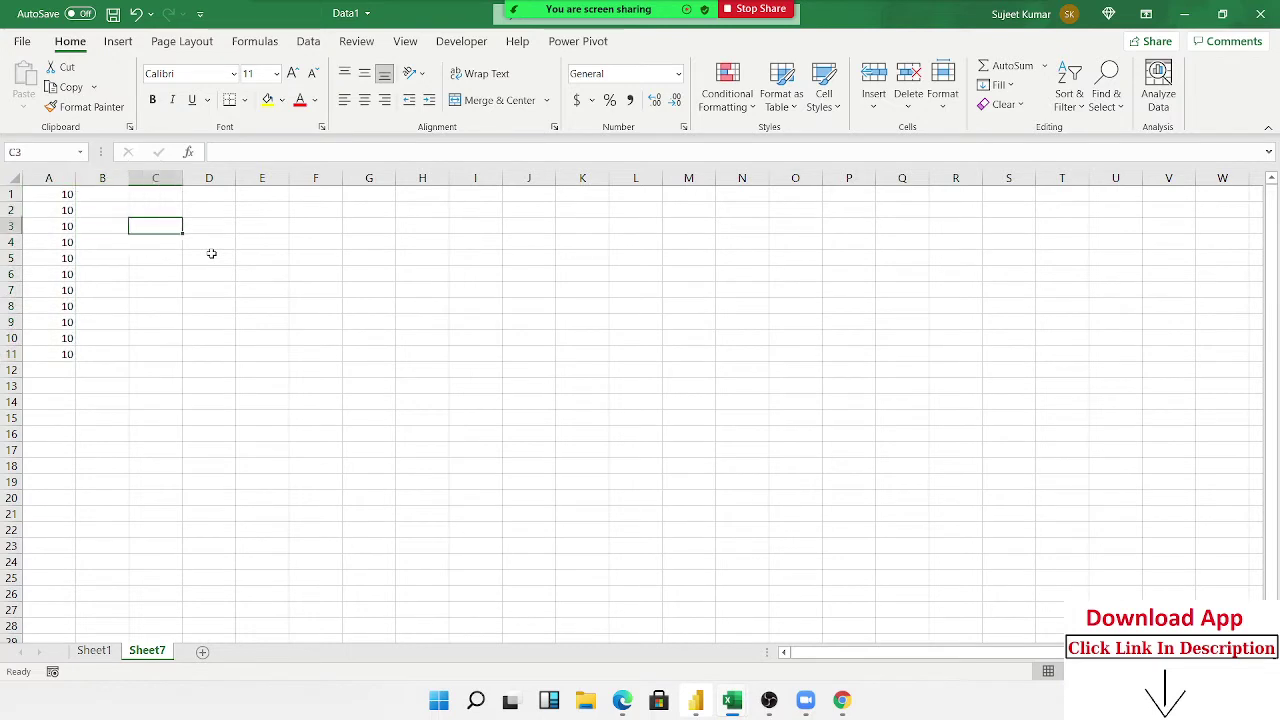
pyautogui.write('=')
pyautogui.write('\\')
pyautogui.press('Escape')
pyautogui.write('=av')
pyautogui.press('Tab')
pyautogui.press('BackSpace')
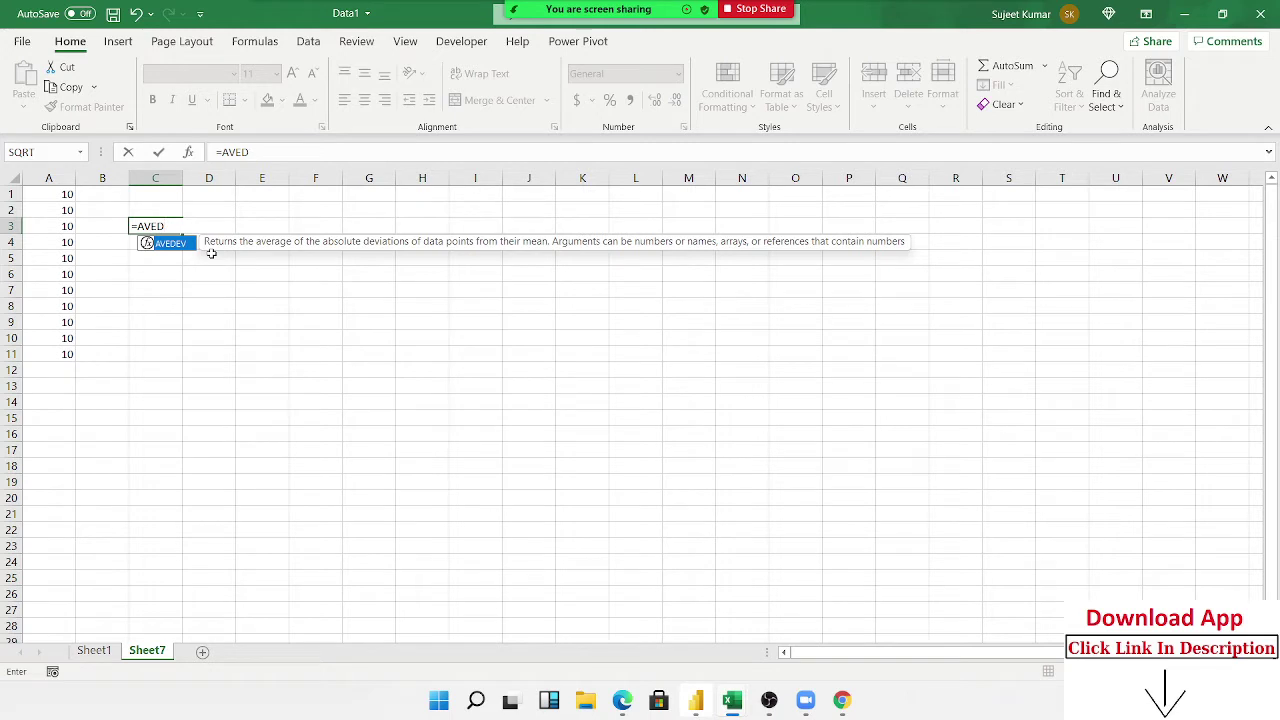
pyautogui.press('BackSpace')
pyautogui.press('Down')
pyautogui.press('Tab')
pyautogui.press('Left')
pyautogui.press('Left')
pyautogui.press('Up')
pyautogui.press('Up')
pyautogui.hotkey('ctrl', 'shift', 'Down')
pyautogui.press('Return')
# Clear the value in A4 and enter TRUE in A7.
pyautogui.press('Left')
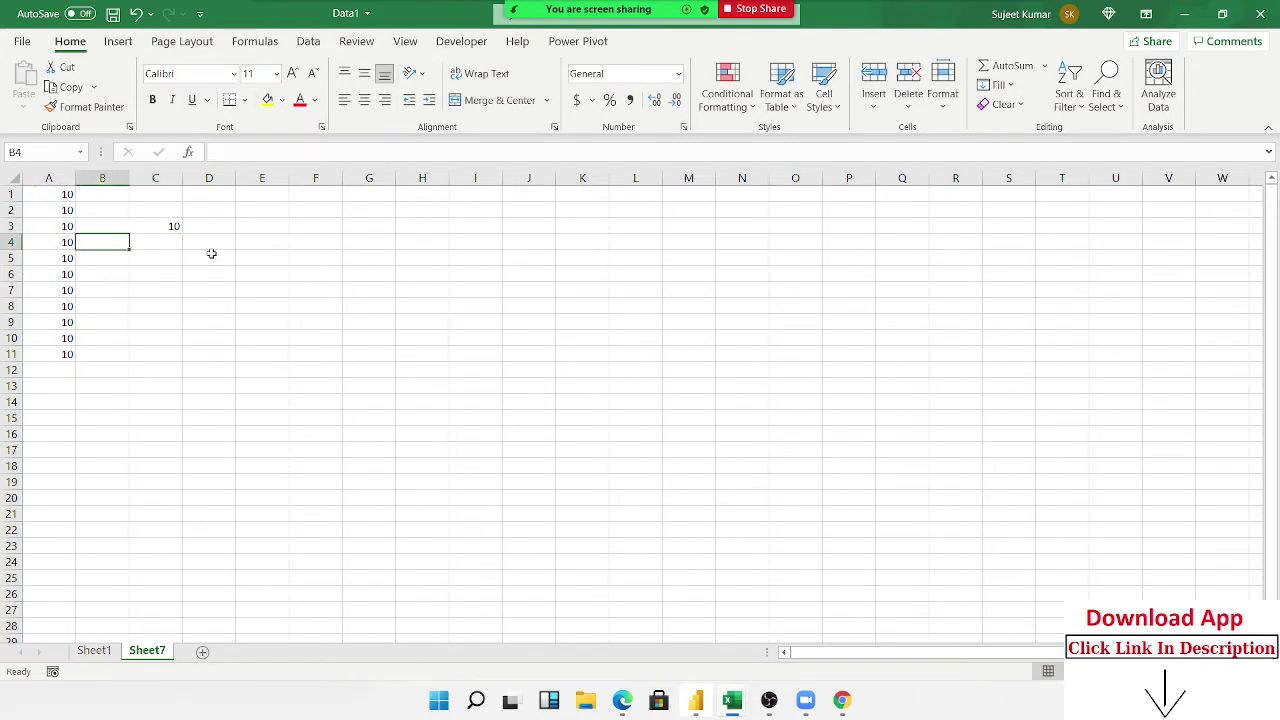
pyautogui.press('Left')
pyautogui.press('Down')
pyautogui.press('Down')
pyautogui.press('Down')
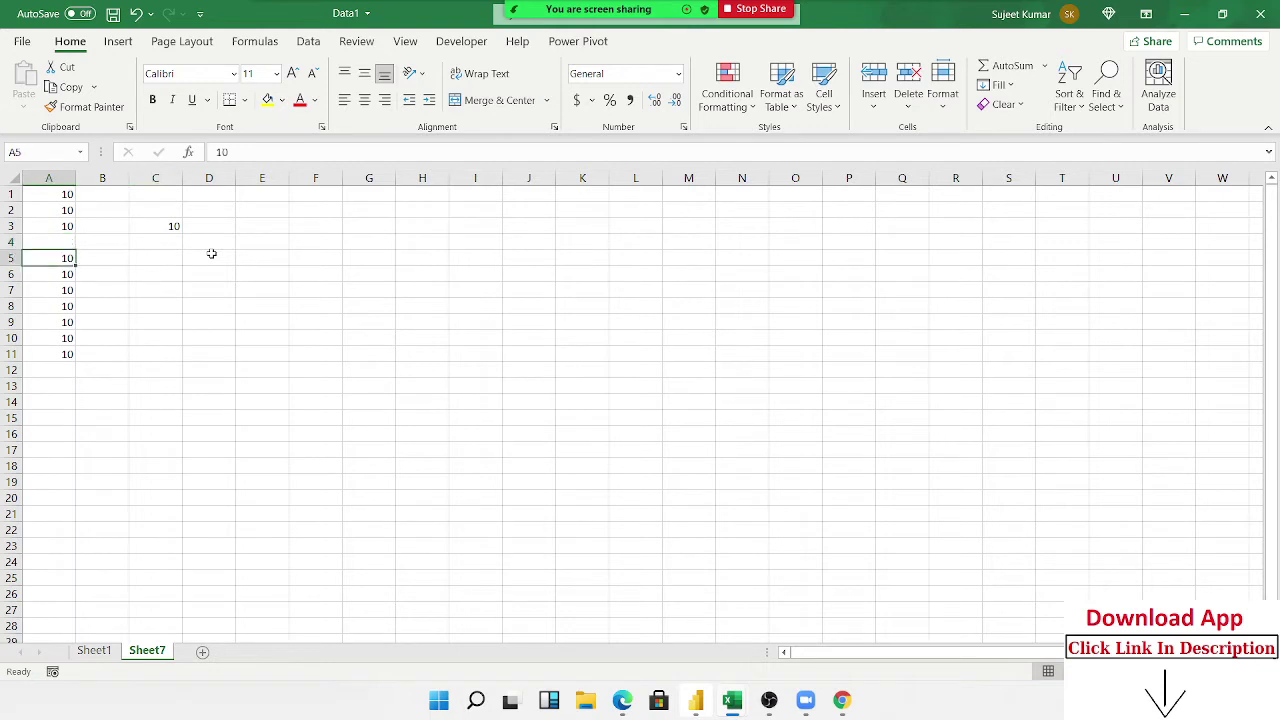
pyautogui.write('tru')
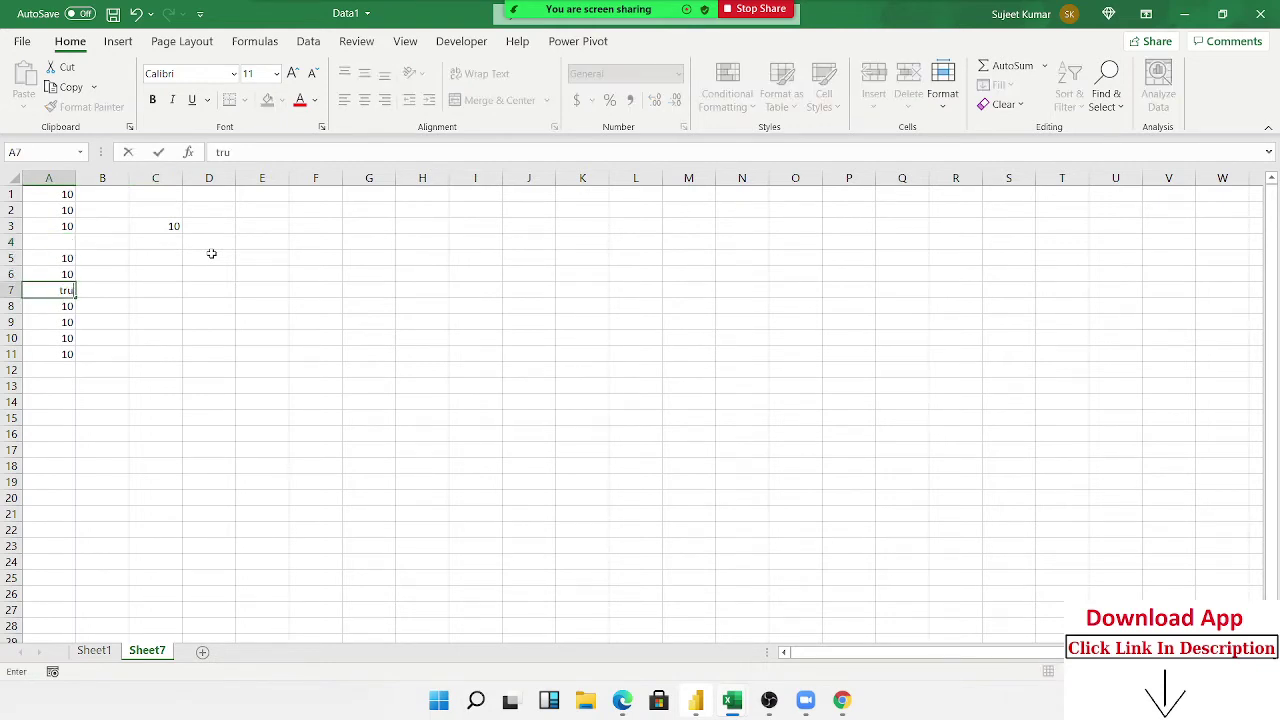
pyautogui.write('e')
pyautogui.press('Return')
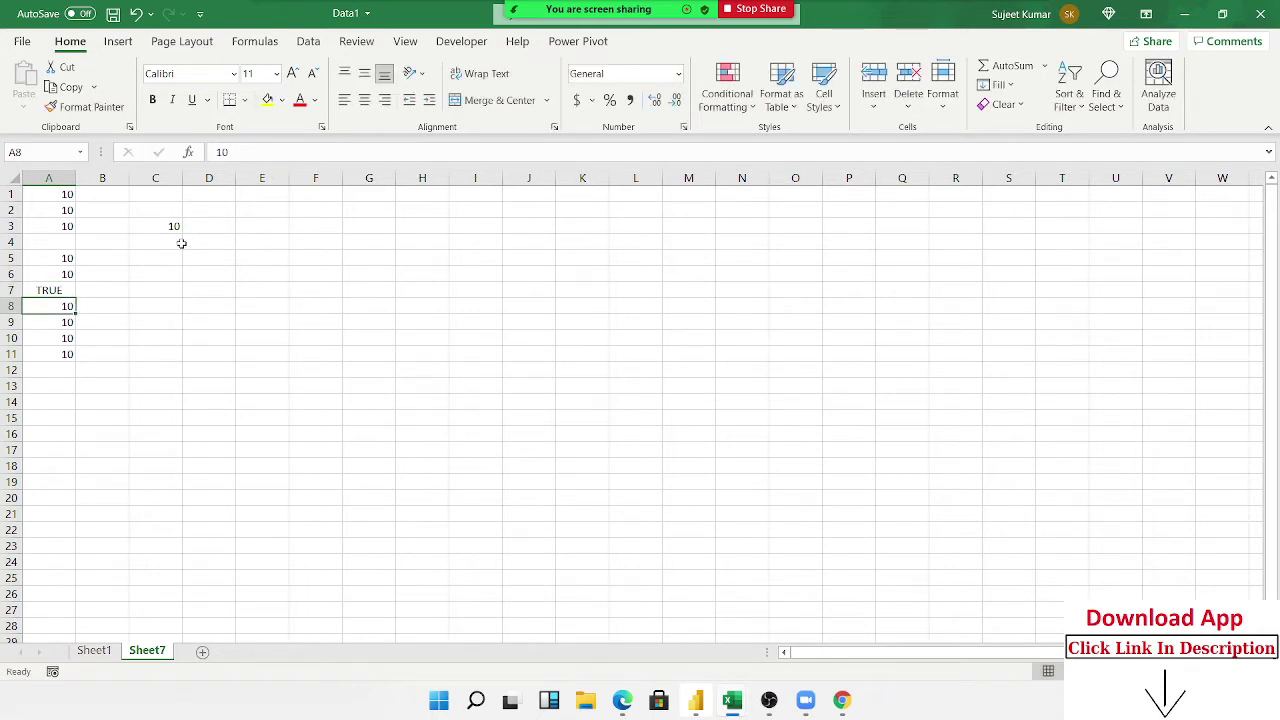
# Calculate the average of A1:A11 in C4 with the AVERAGEA function.
pyautogui.click(176, 244)
pyautogui.write('=av')
pyautogui.press('Down')
pyautogui.press('Down')
pyautogui.press('Tab')
pyautogui.press('Left')
pyautogui.press('Left')
pyautogui.press('Up')
pyautogui.press('Up')
pyautogui.press('Up')
pyautogui.hotkey('shift', 'Down')
pyautogui.hotkey('shift', 'Down')
pyautogui.hotkey('shift', 'Down')
pyautogui.hotkey('shift', 'Down')
pyautogui.hotkey('shift', 'Down')
pyautogui.hotkey('shift', 'Down')
pyautogui.hotkey('shift', 'Down')
pyautogui.hotkey('shift', 'Down')
pyautogui.hotkey('shift', 'Down')
pyautogui.hotkey('shift', 'Down')
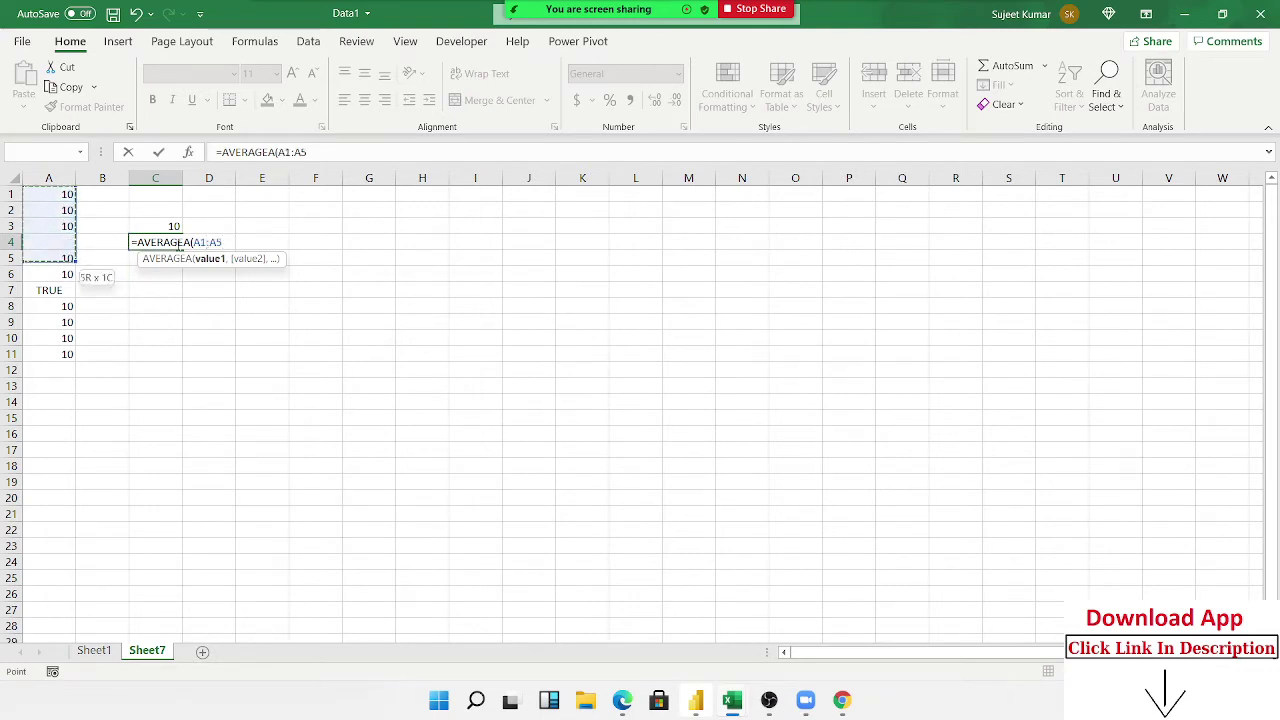
pyautogui.hotkey('ctrl', 'shift', 'Down')
pyautogui.hotkey('ctrl', 'shift', 'Up')
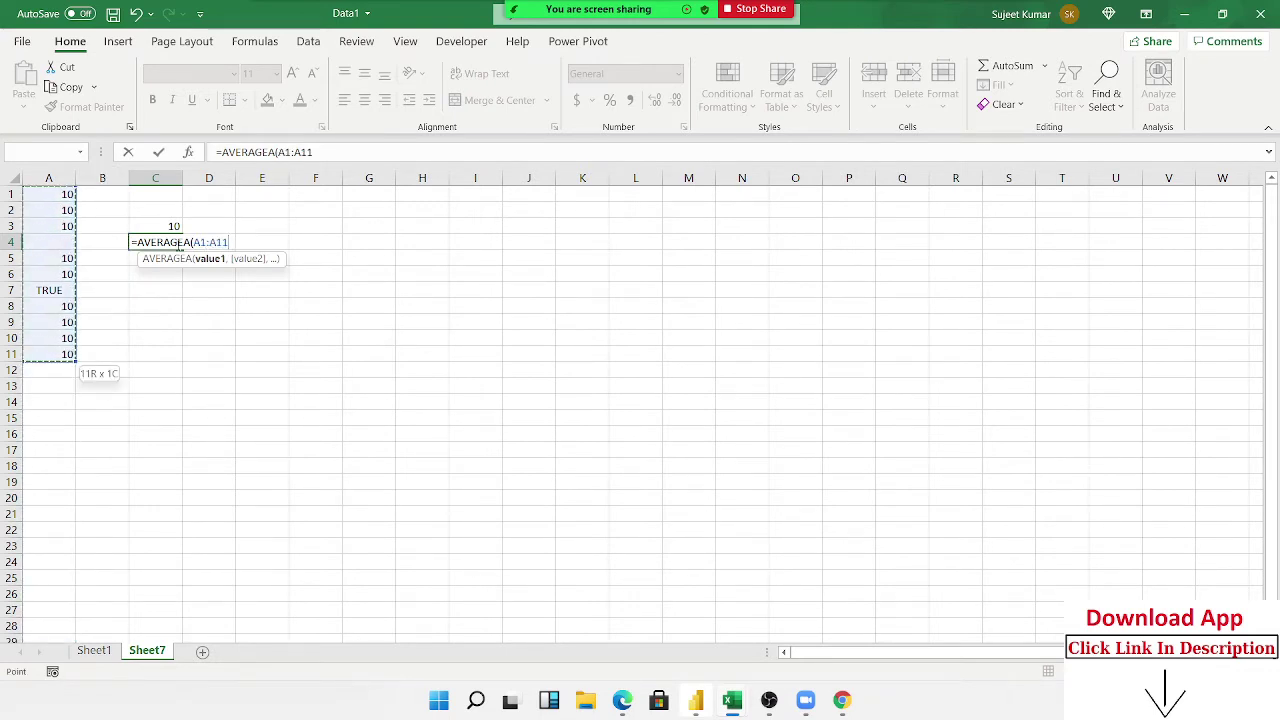
pyautogui.press('Return')
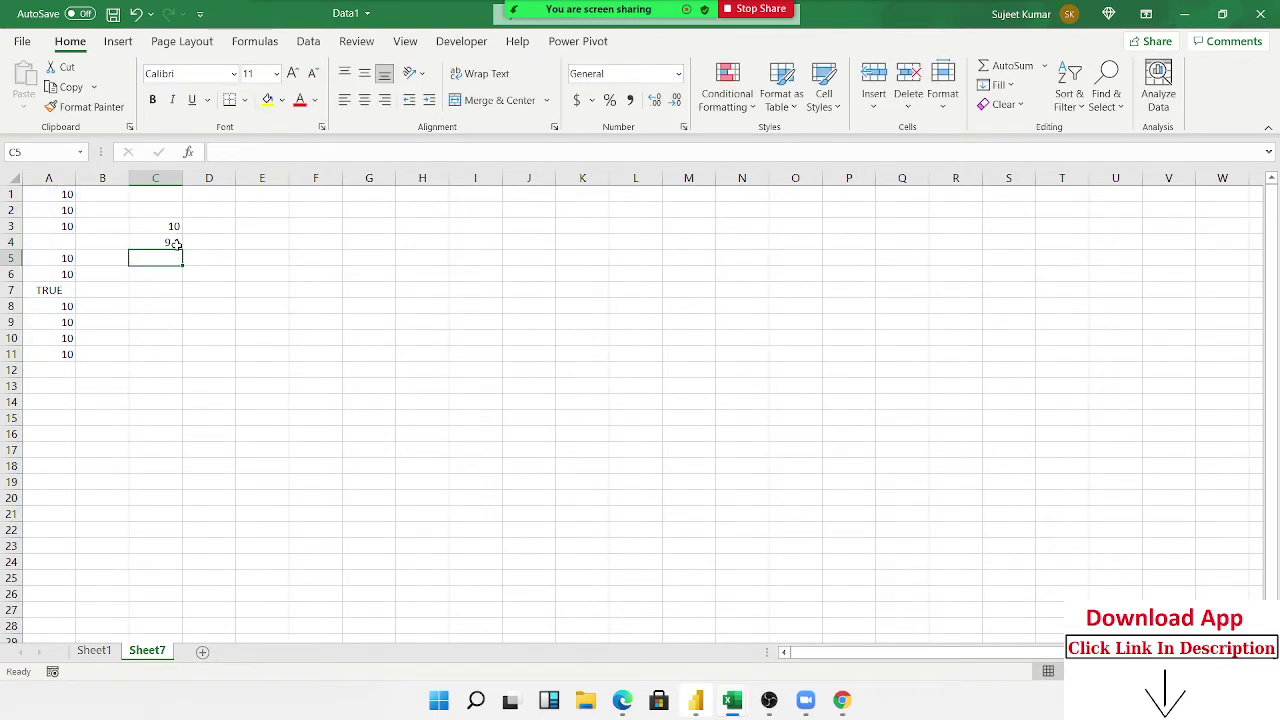
# Enter 1 in B7 beside the TRUE cell, and check the AVERAGEA formula in C4.
pyautogui.doubleClick(50, 290)
pyautogui.click(101, 291)
pyautogui.write('1')
pyautogui.press('Return')
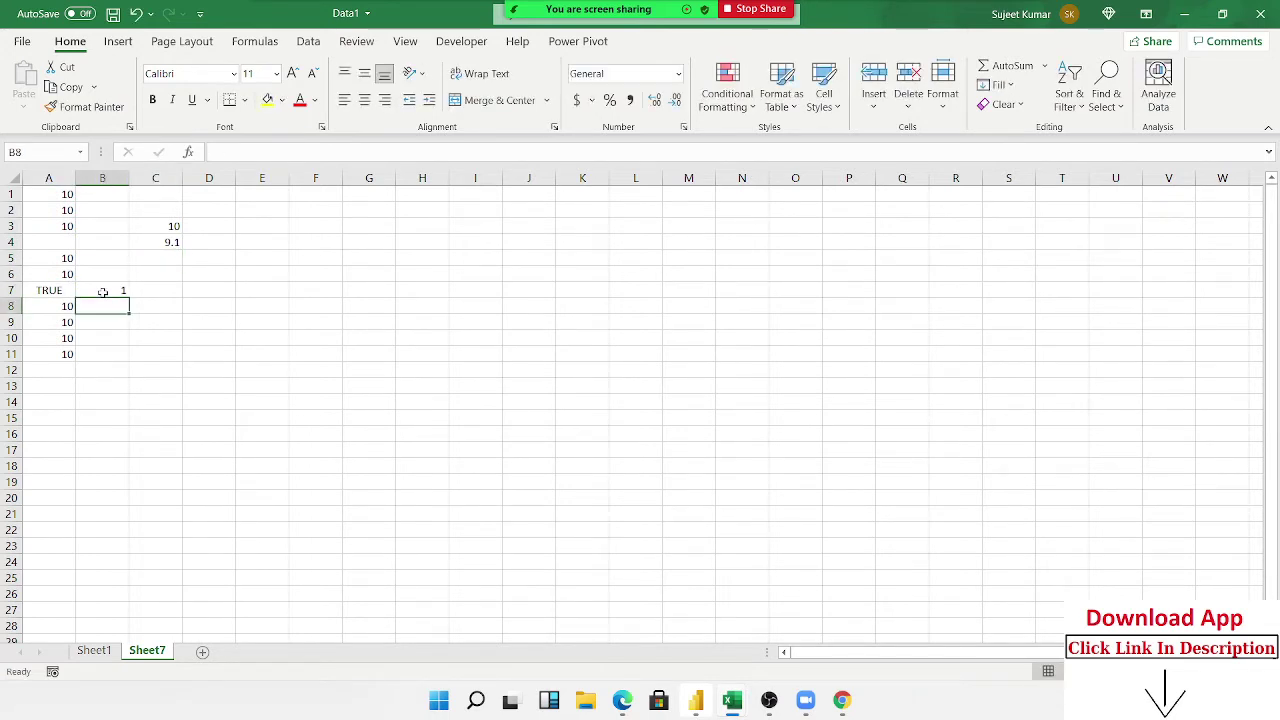
pyautogui.click(169, 246)
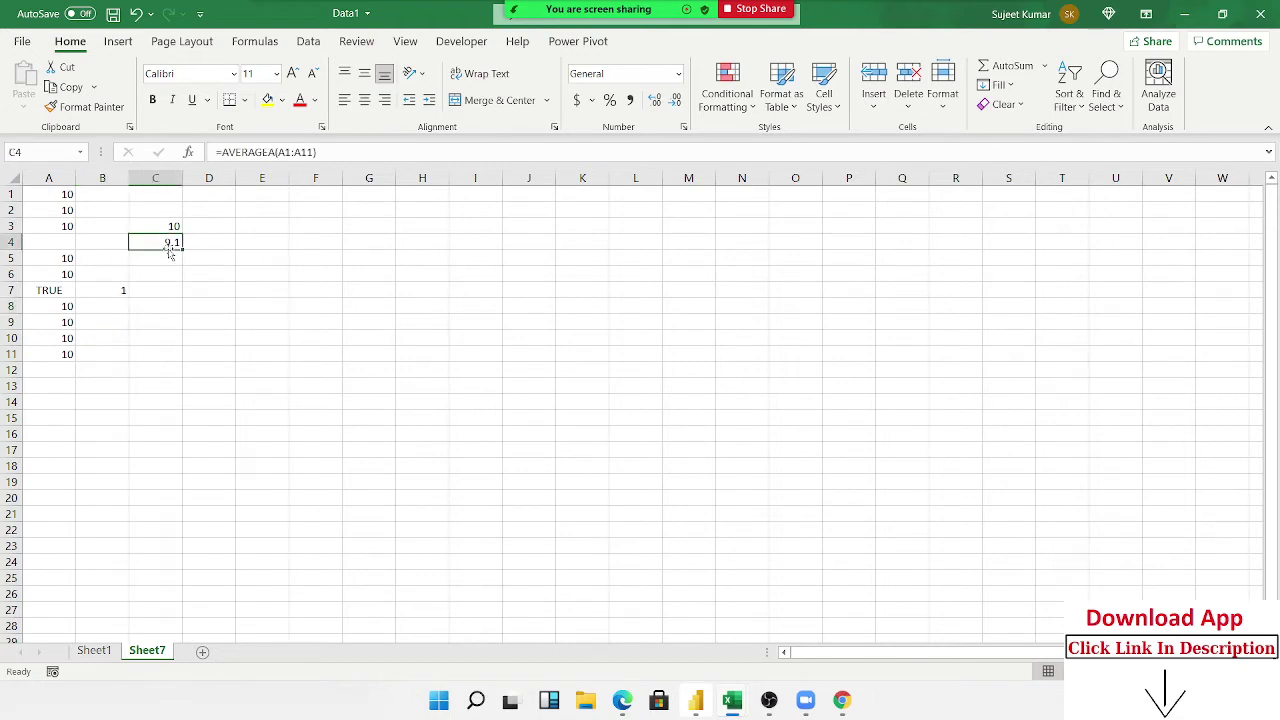
# Switch to Sheet1 and start an AVERAGEIF formula in K5.
pyautogui.click(95, 651)
pyautogui.click(843, 249)
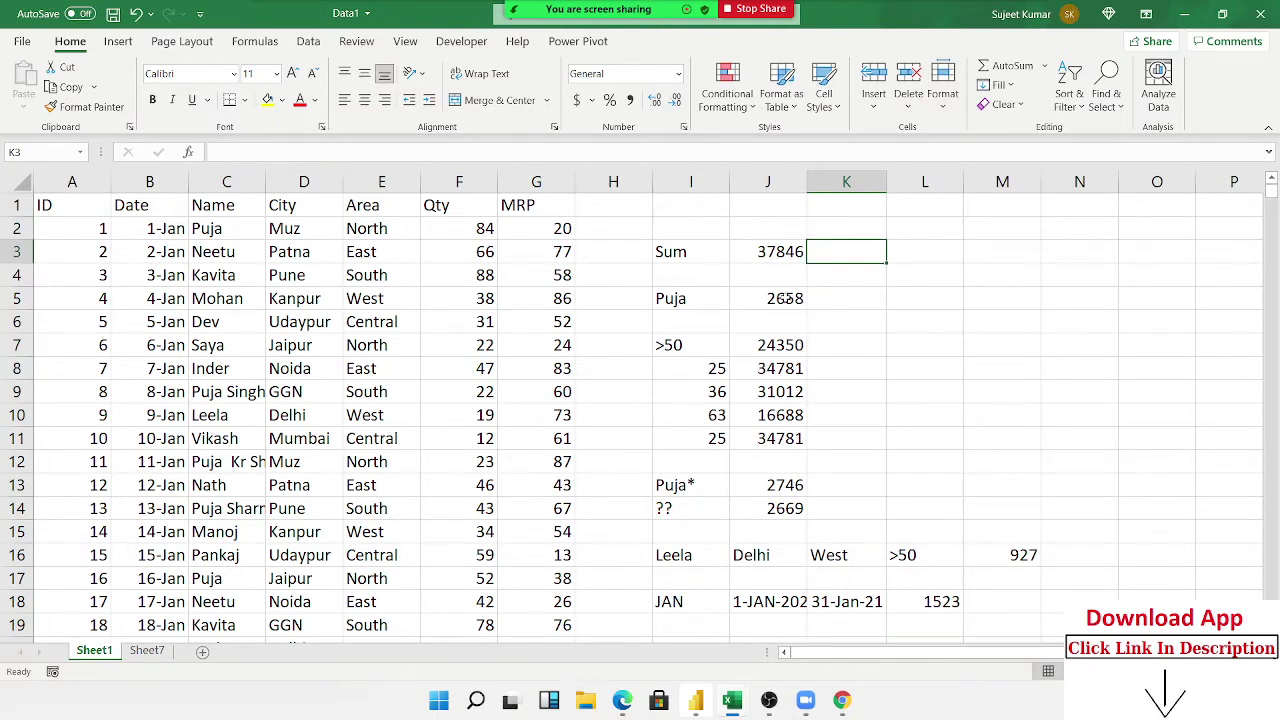
pyautogui.click(819, 298)
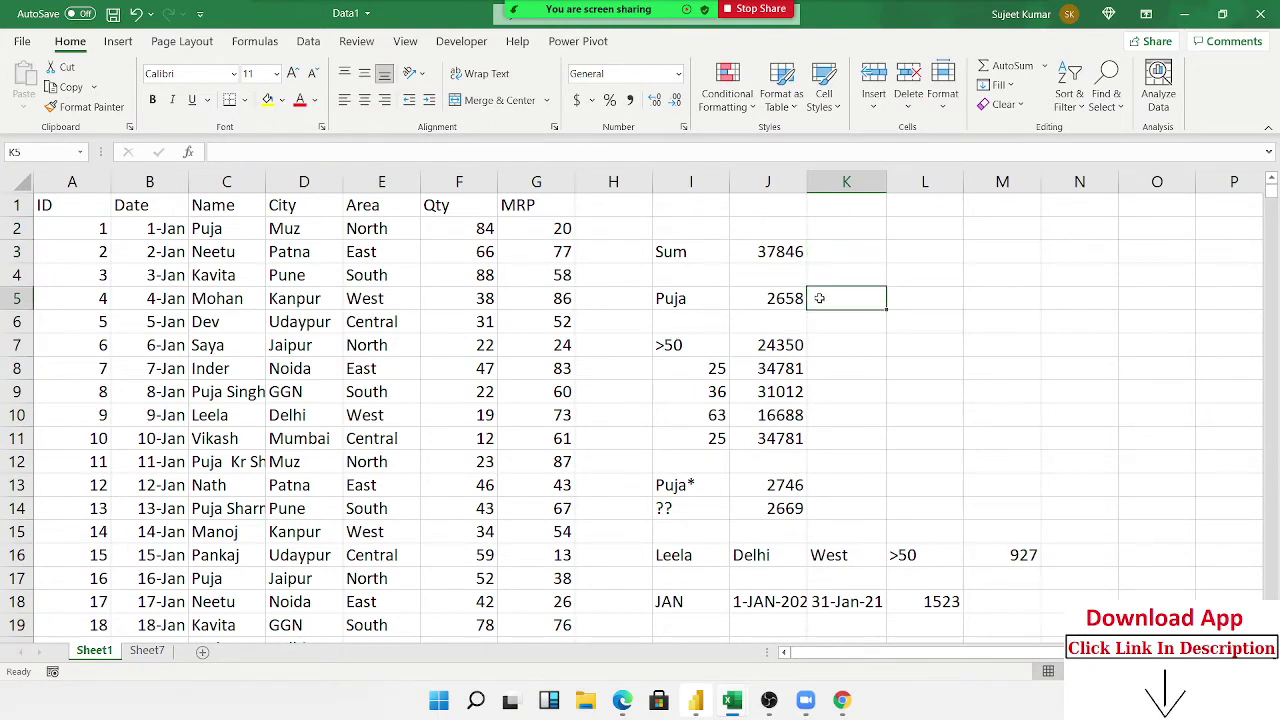
pyautogui.write('=sv')
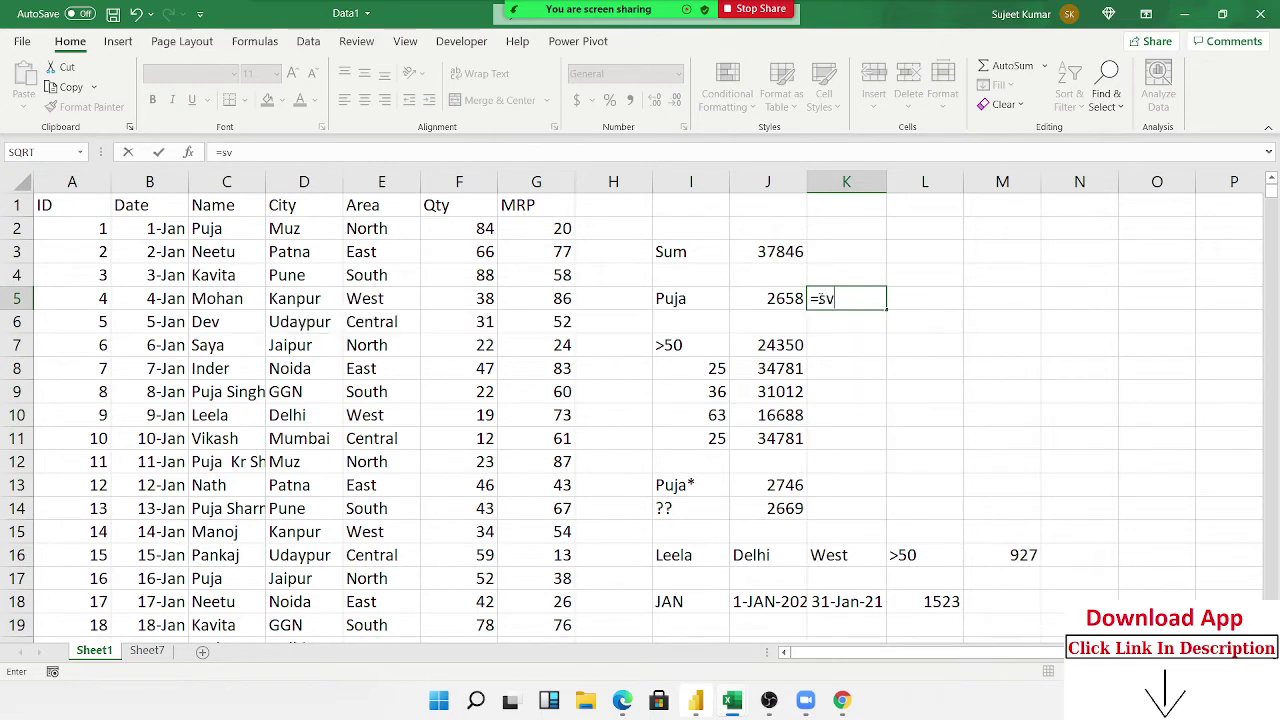
pyautogui.press('BackSpace')
pyautogui.press('BackSpace')
pyautogui.write('av')
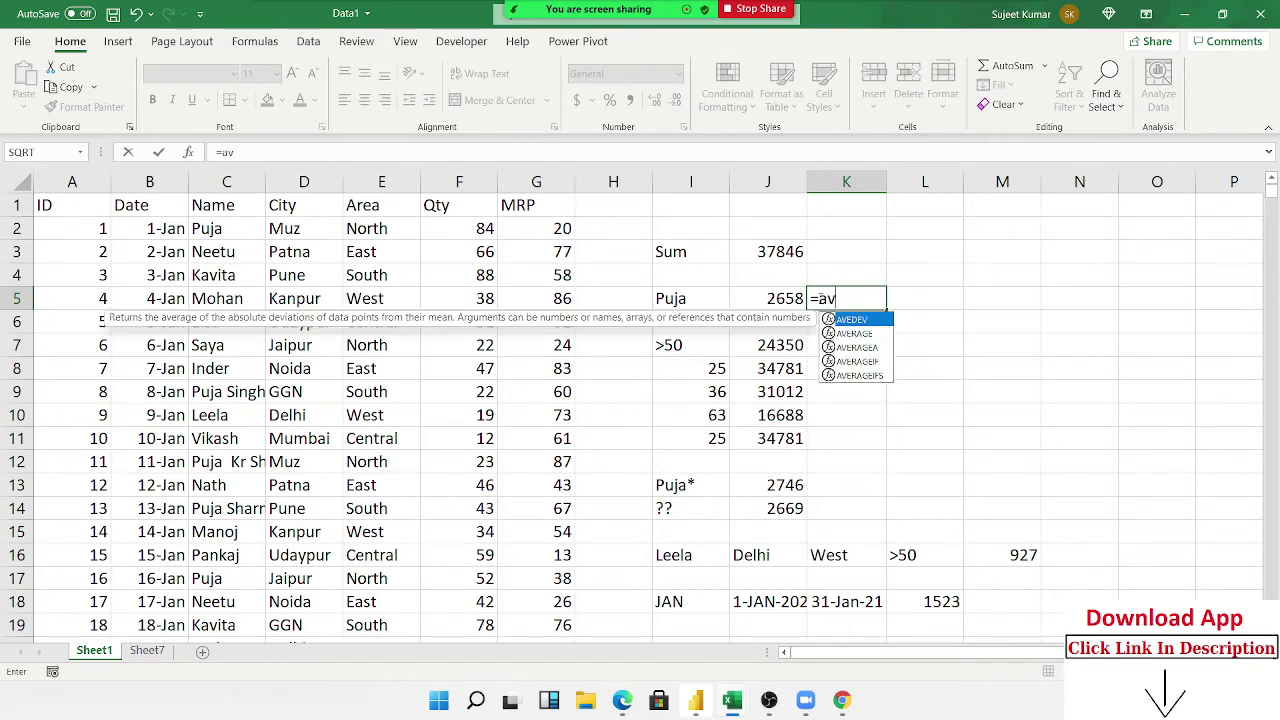
pyautogui.press('Down')
pyautogui.press('Down')
pyautogui.press('Down')
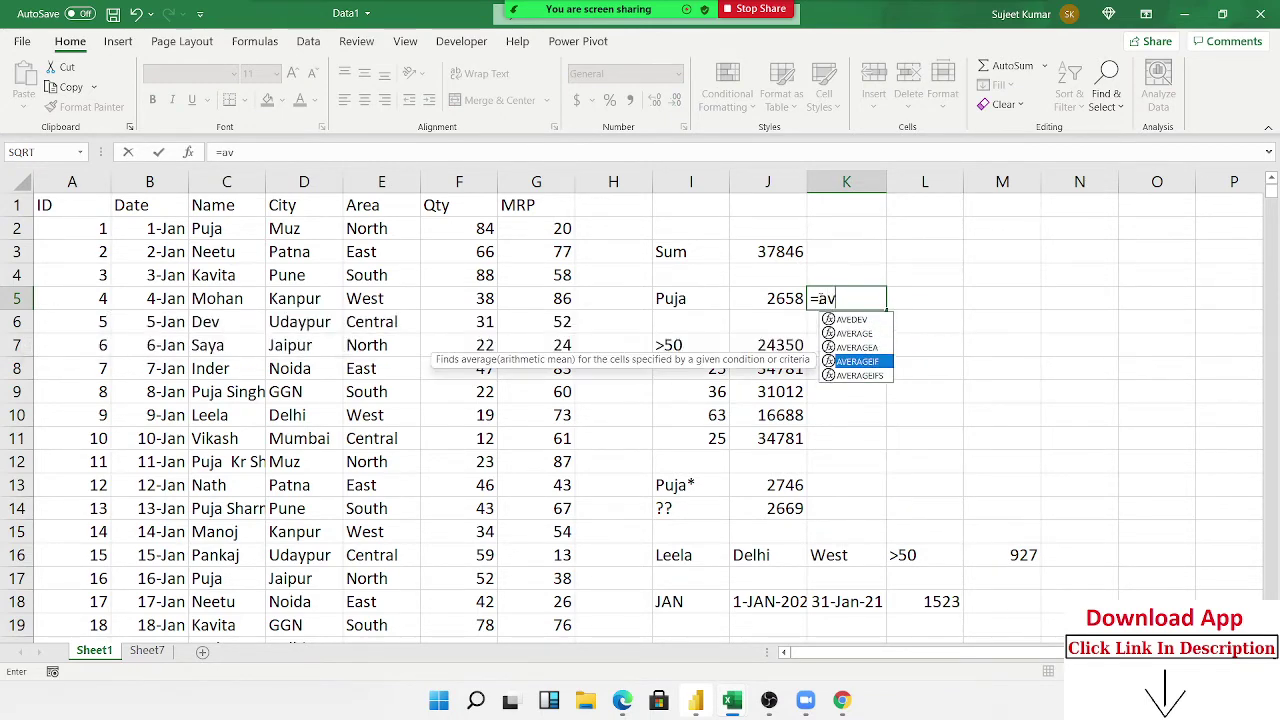
pyautogui.press('Tab')
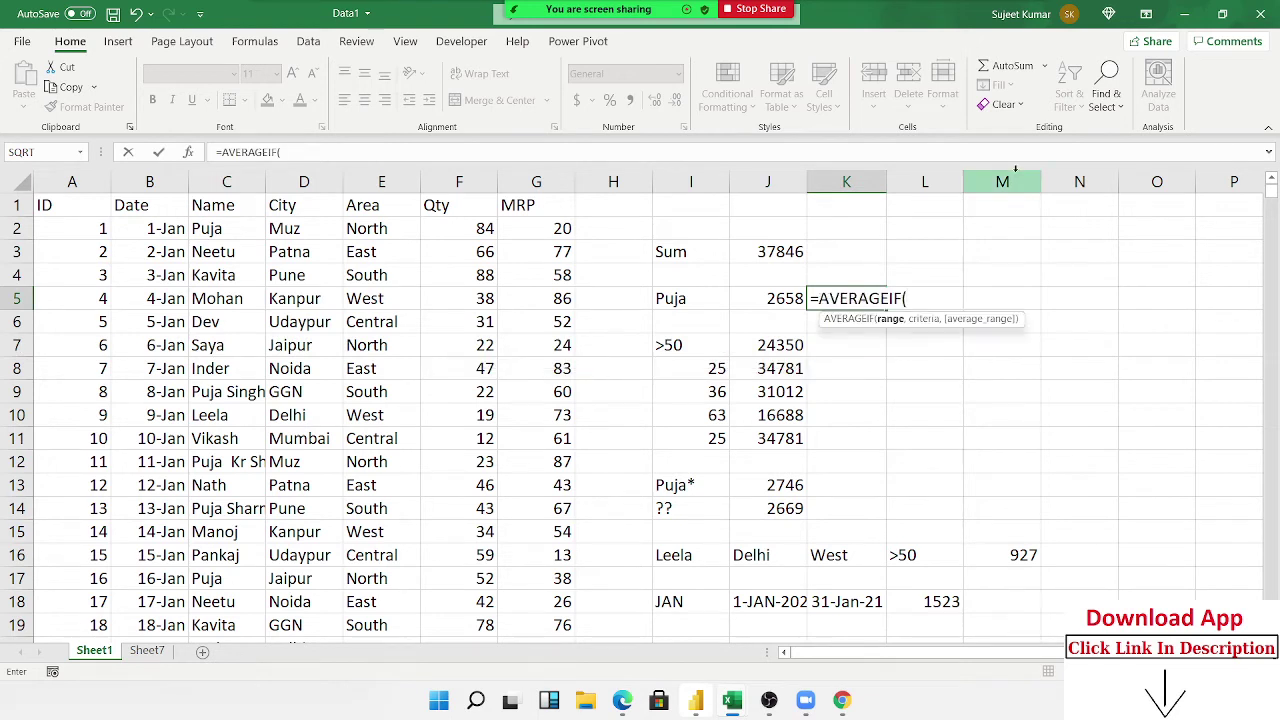
# Complete the AVERAGEIF formula in K5 with range C:C, criterion I5 and average range F:F, and review its arguments.
pyautogui.click(230, 183)
pyautogui.write(',')
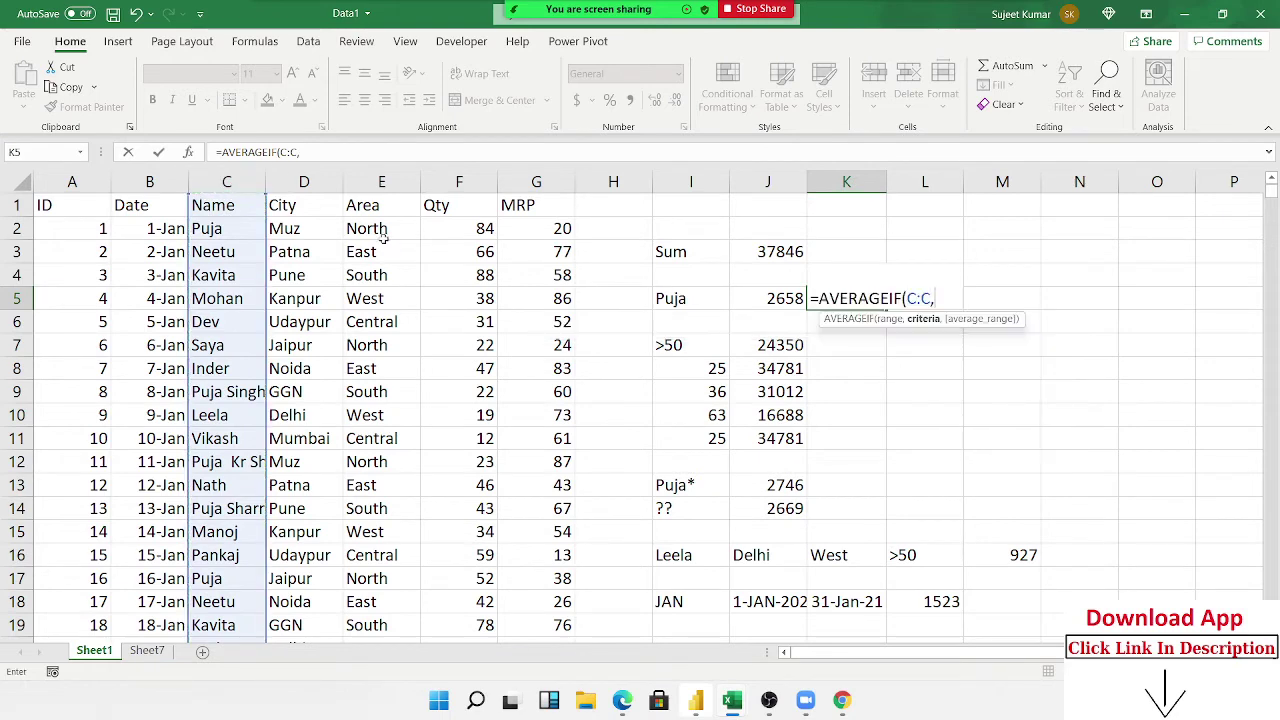
pyautogui.click(687, 299)
pyautogui.write(',')
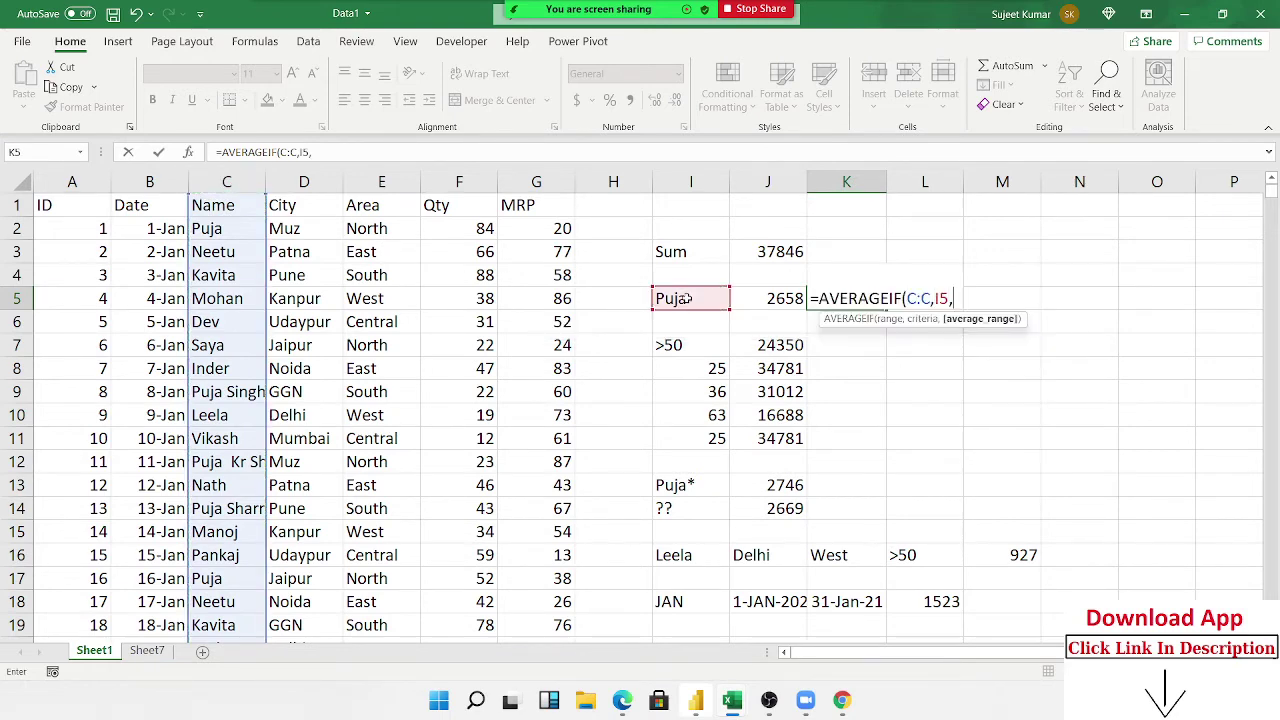
pyautogui.click(462, 182)
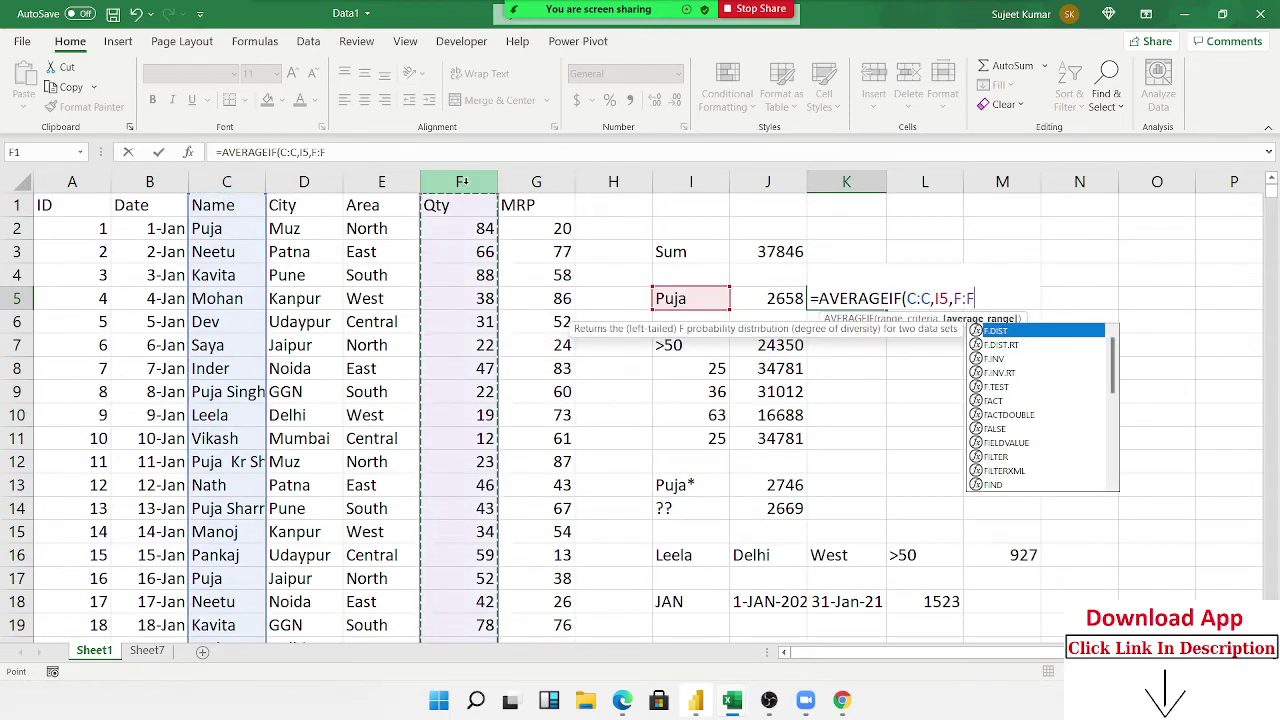
pyautogui.press('Return')
pyautogui.doubleClick(870, 290)
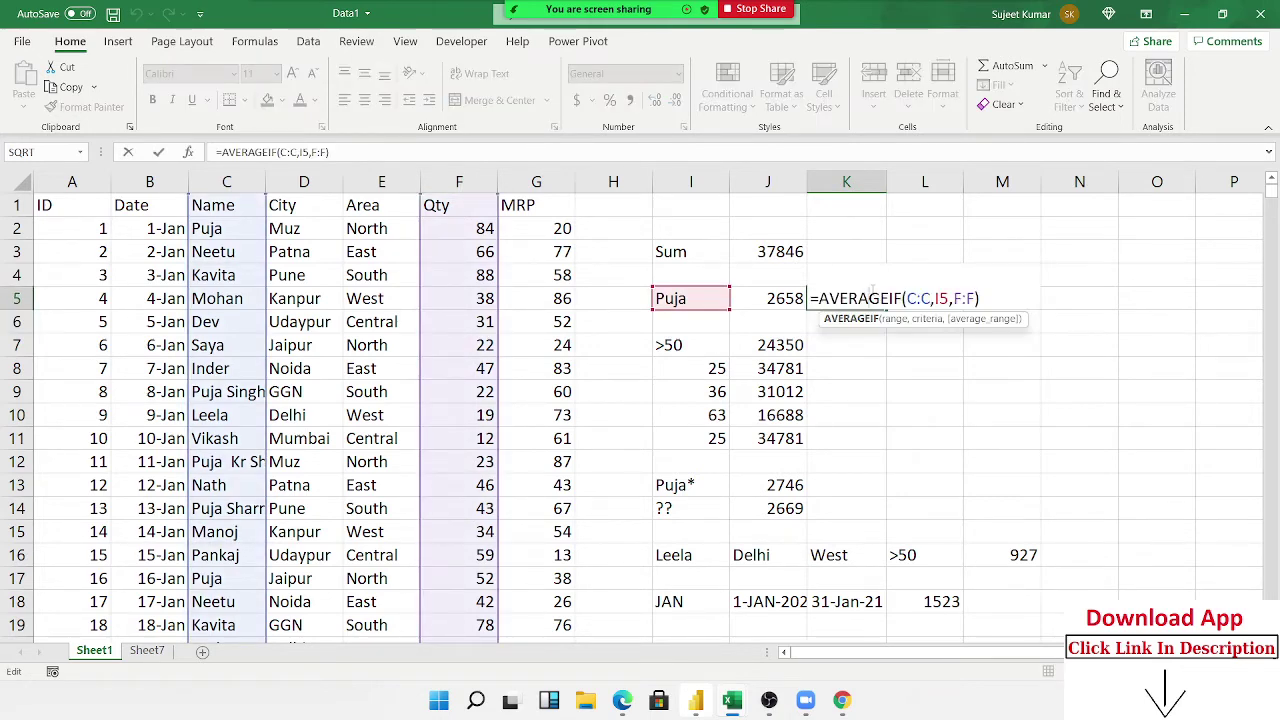
pyautogui.press('Escape')
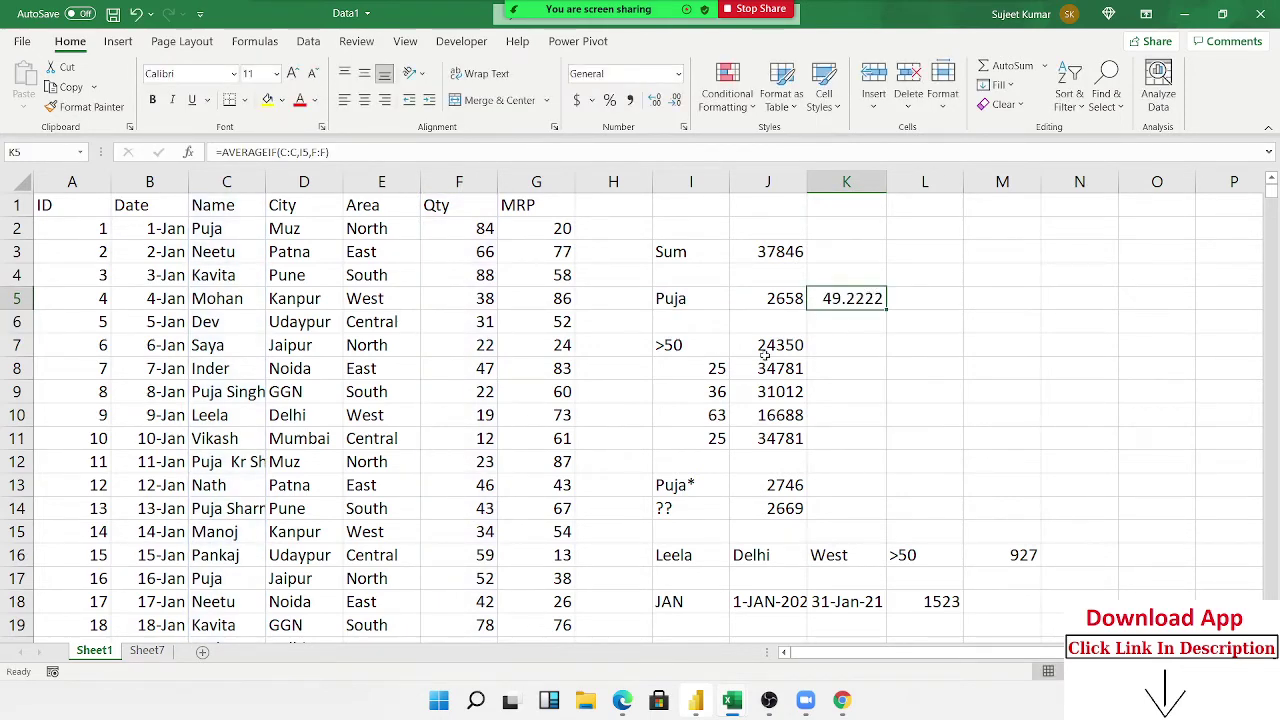
# Point out the criteria in I7:I14 and I16:L16, and start an AVERAGEIFS formula in N16 with average range F:F.
pyautogui.moveTo(668, 344); pyautogui.dragTo(687, 501)
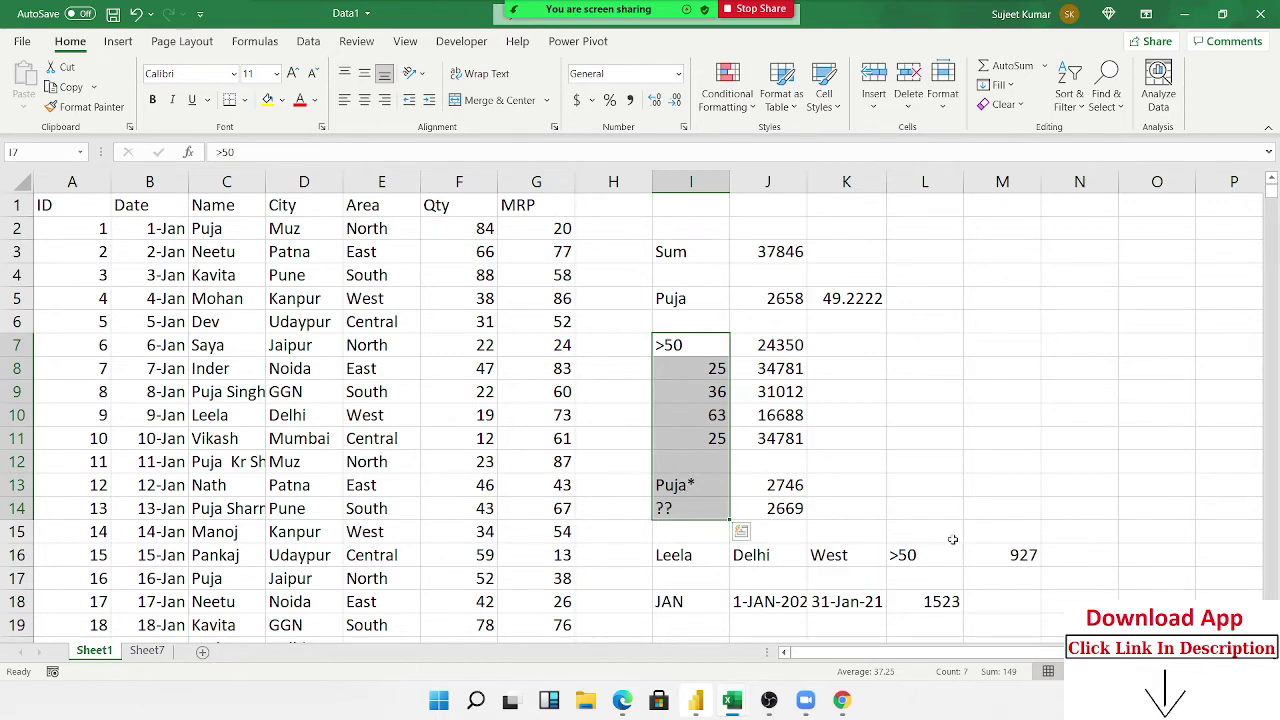
pyautogui.click(906, 573)
pyautogui.moveTo(912, 558); pyautogui.dragTo(686, 555)
pyautogui.click(1089, 555)
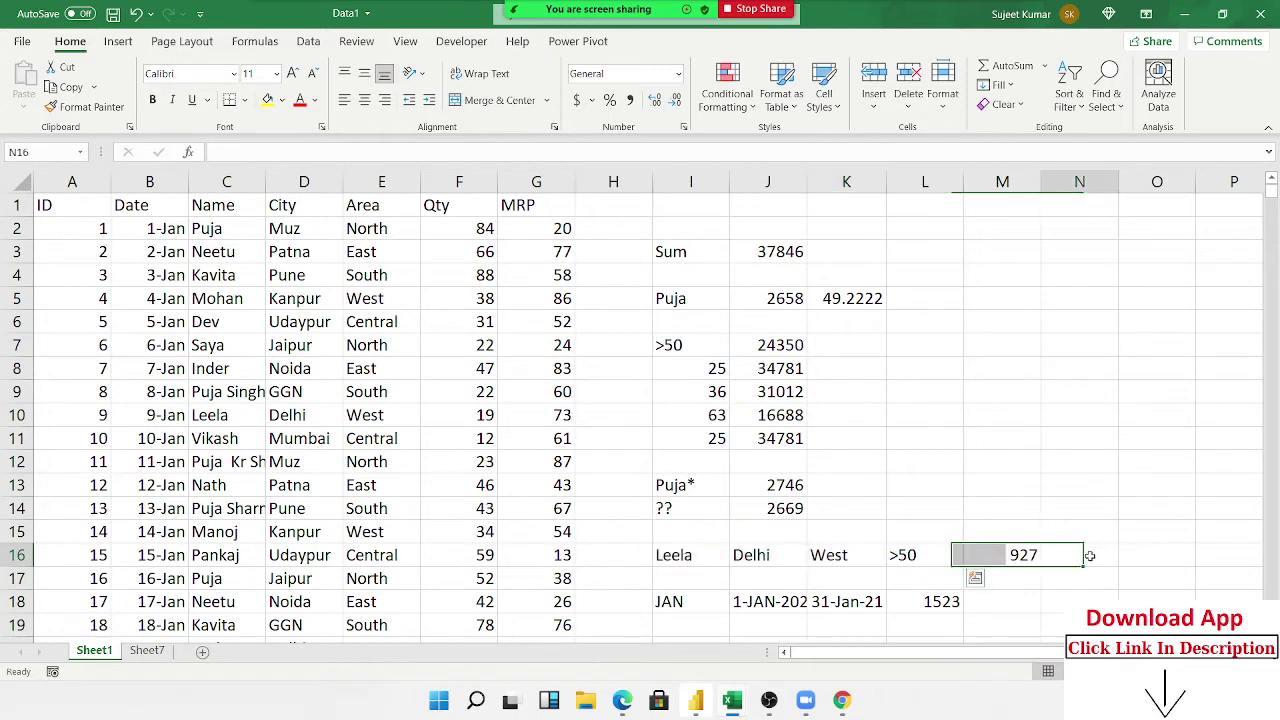
pyautogui.write('=av')
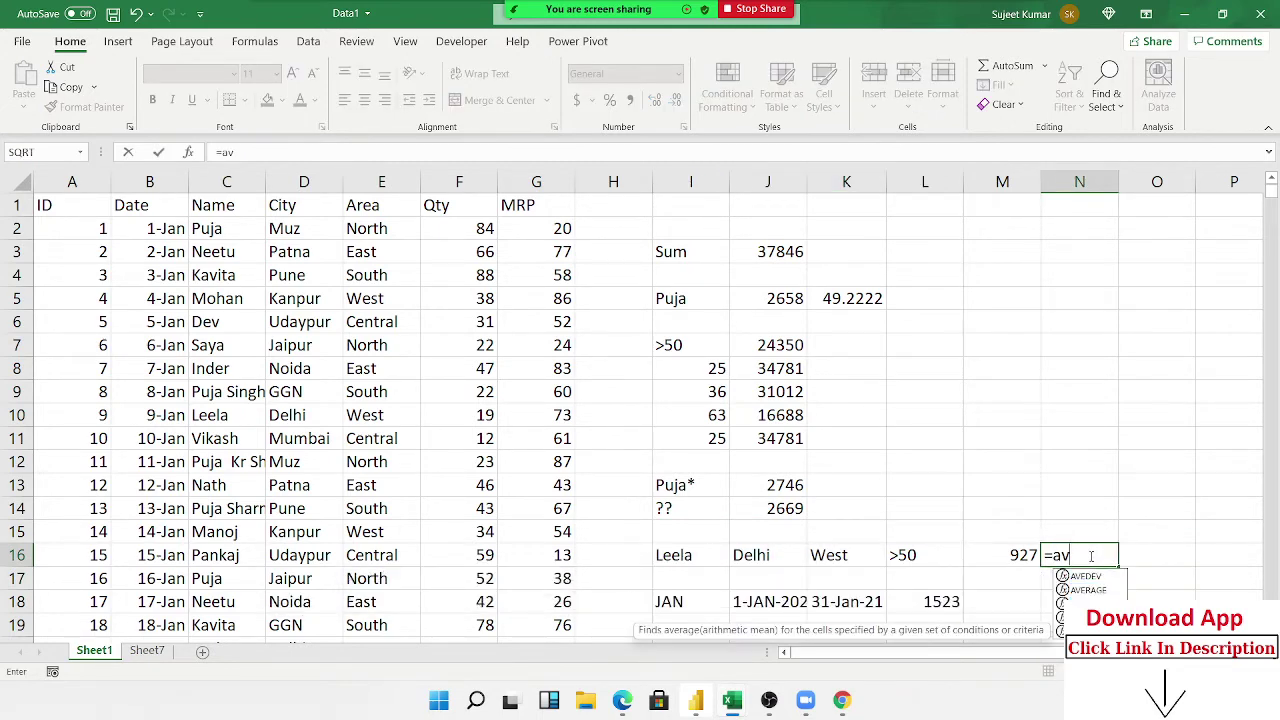
pyautogui.press('Tab')
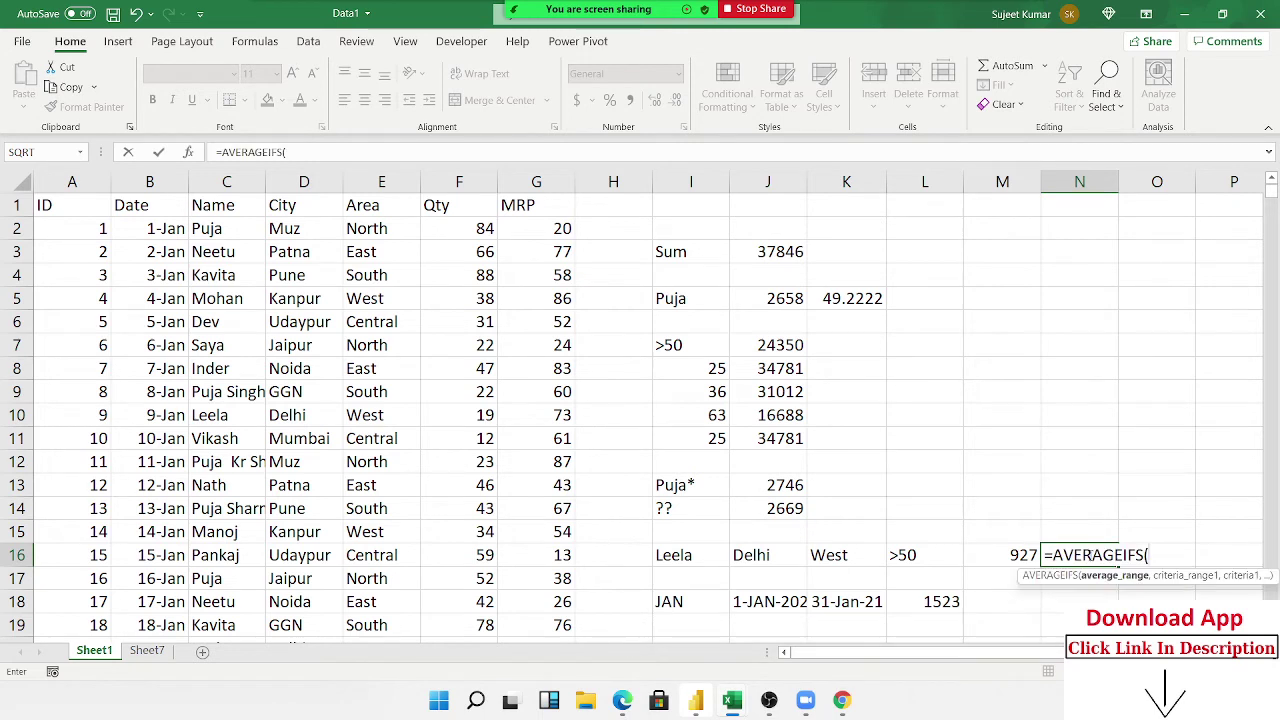
pyautogui.click(456, 181)
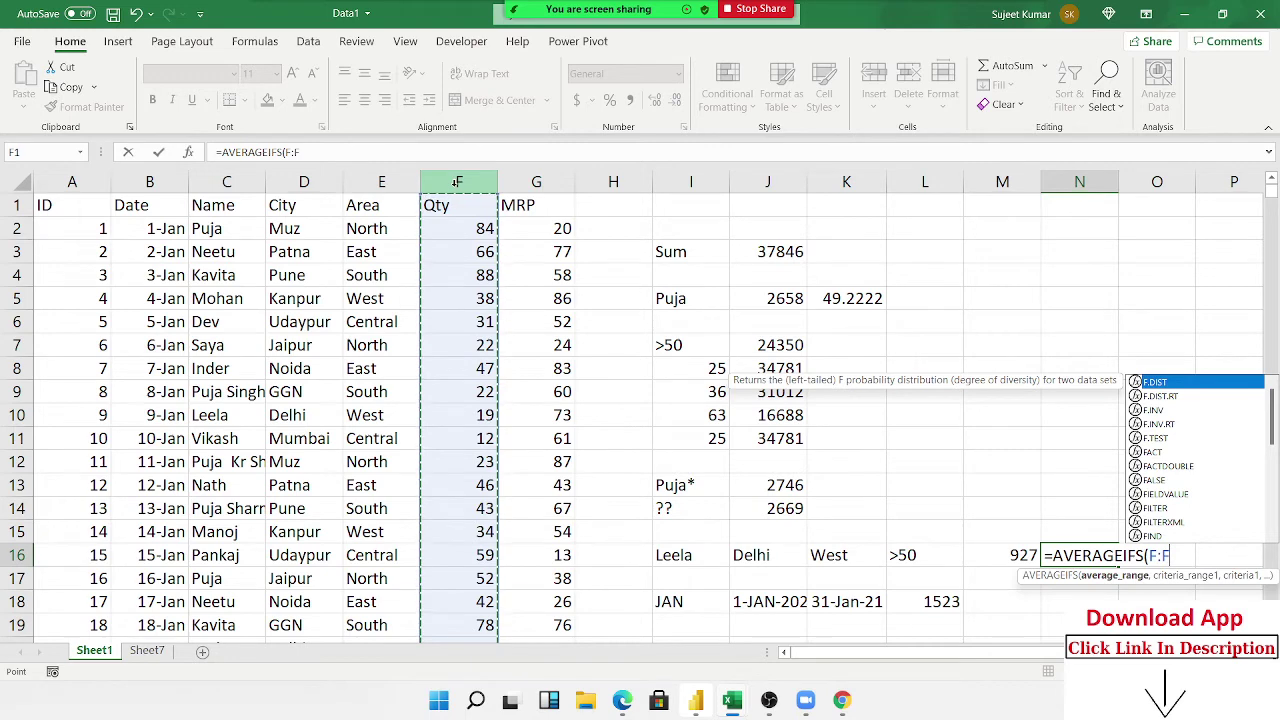
pyautogui.write(',')
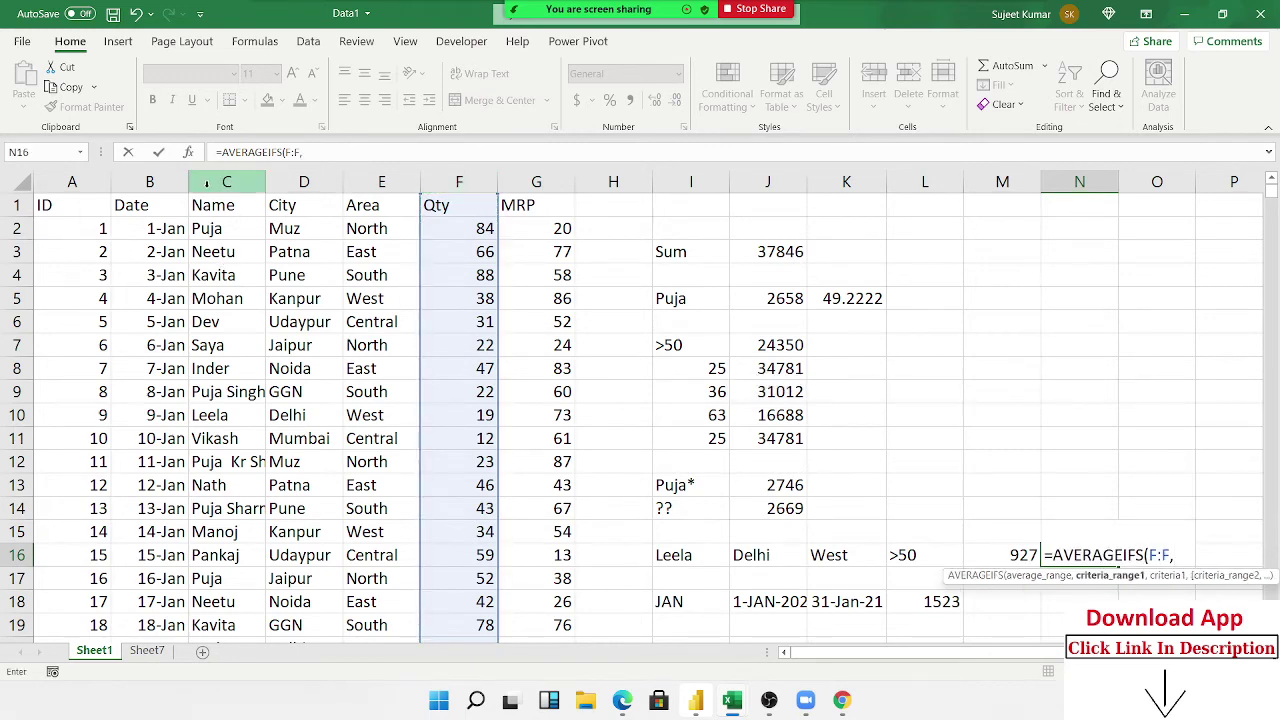
# Add the name condition C:C with I16 and the city condition D:D with J16 to the AVERAGEIFS formula.
pyautogui.click(206, 183)
pyautogui.write(',')
pyautogui.click(660, 553)
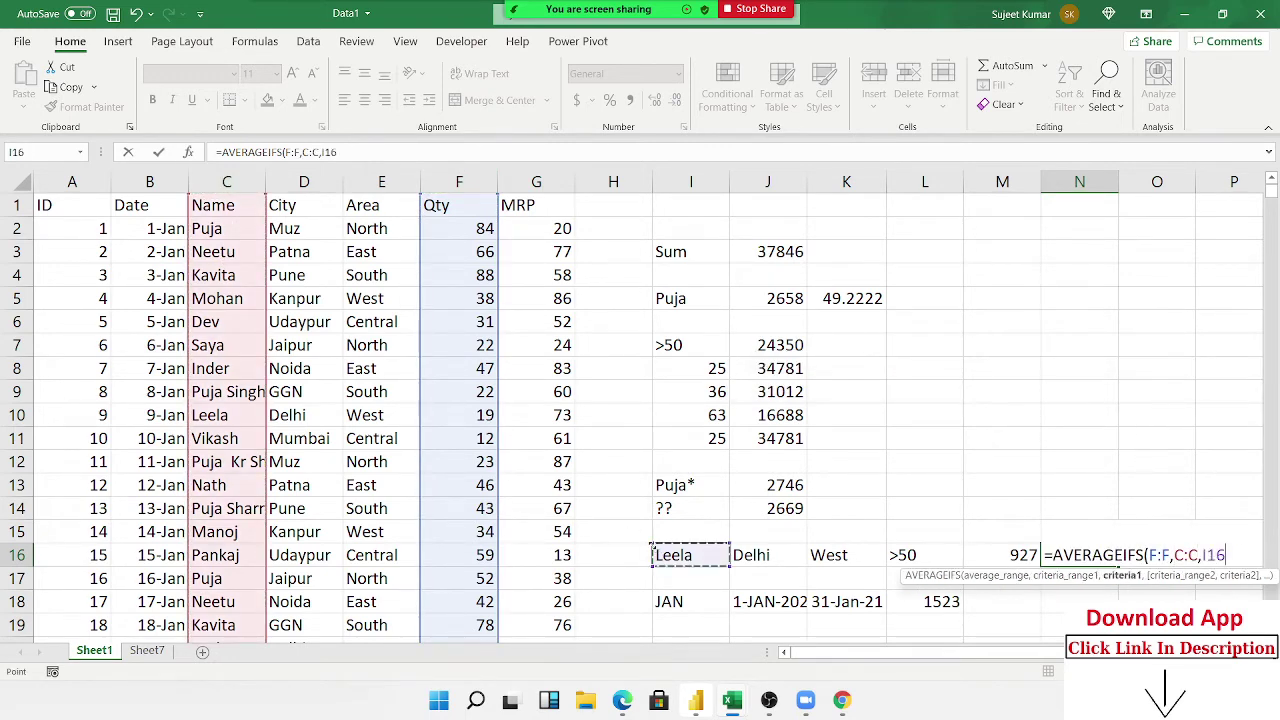
pyautogui.write(',')
pyautogui.click(305, 182)
pyautogui.write(',D:D')
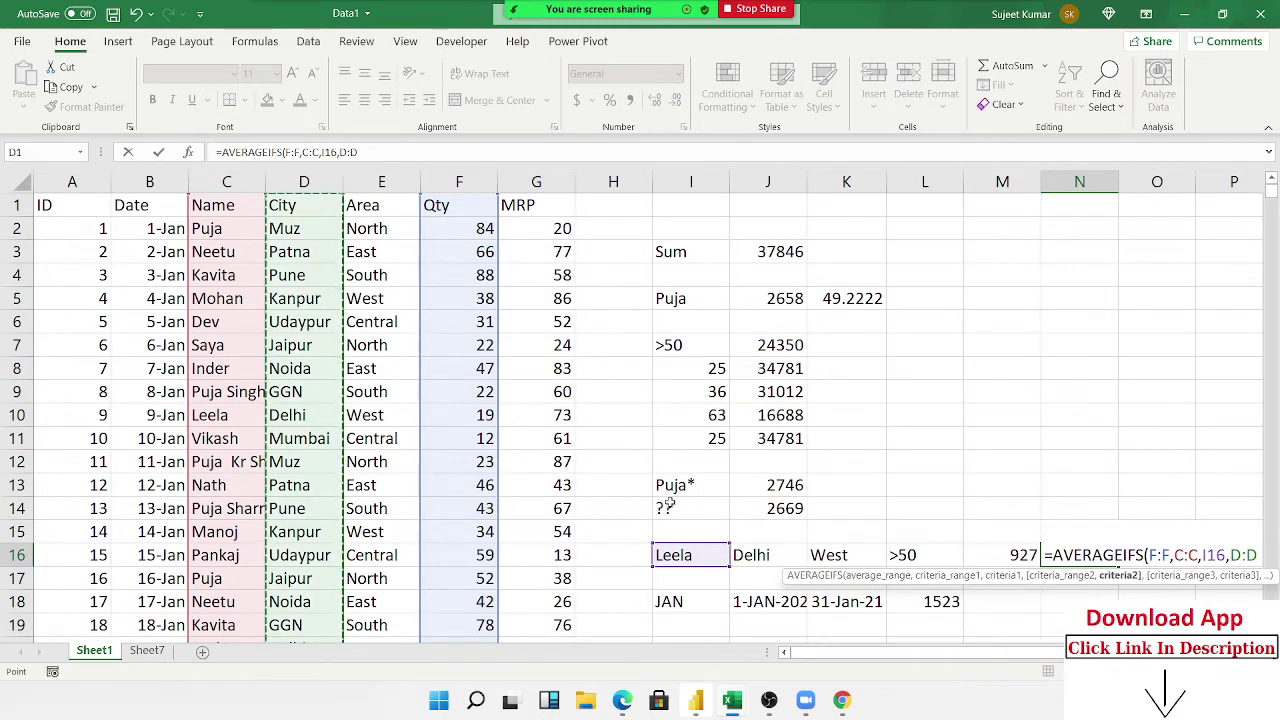
pyautogui.click(775, 554)
pyautogui.write(',')
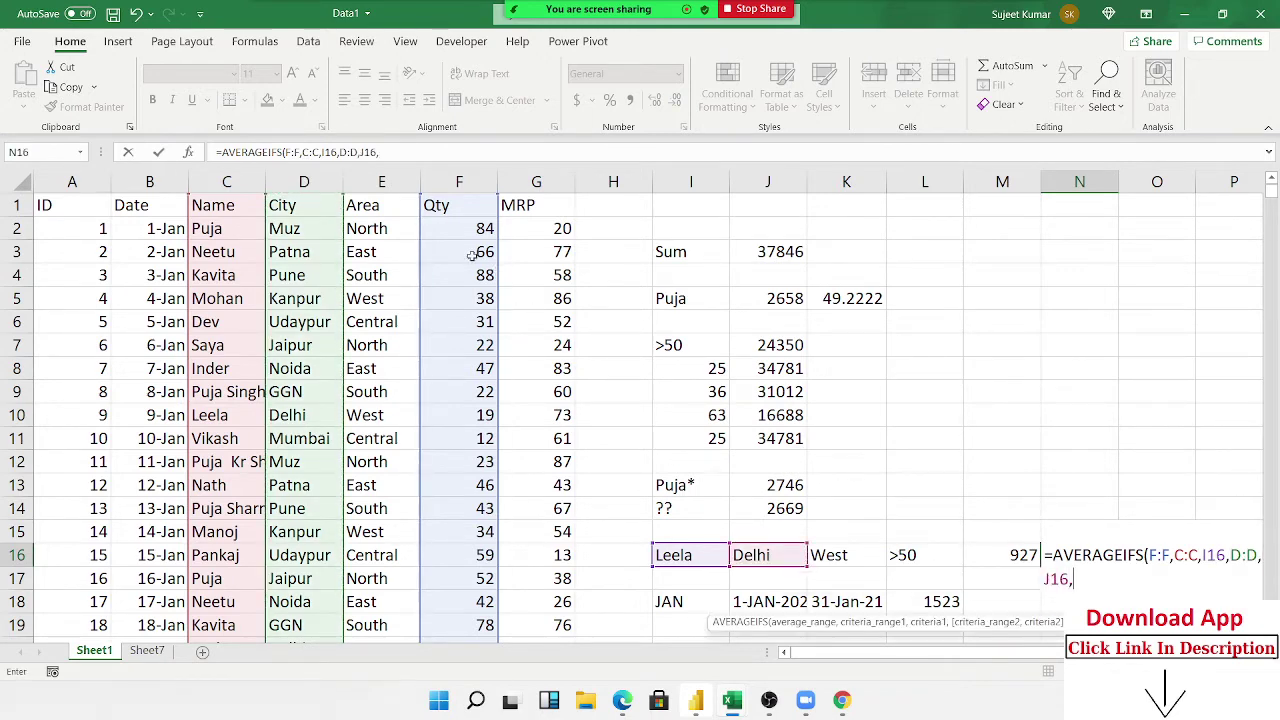
# Add the area condition E:E with K16 and the quantity condition F:F with L16, completing the AVERAGEIFS formula in N16.
pyautogui.click(381, 182)
pyautogui.write(',')
pyautogui.click(850, 556)
pyautogui.write(',')
pyautogui.click(480, 182)
pyautogui.write(',')
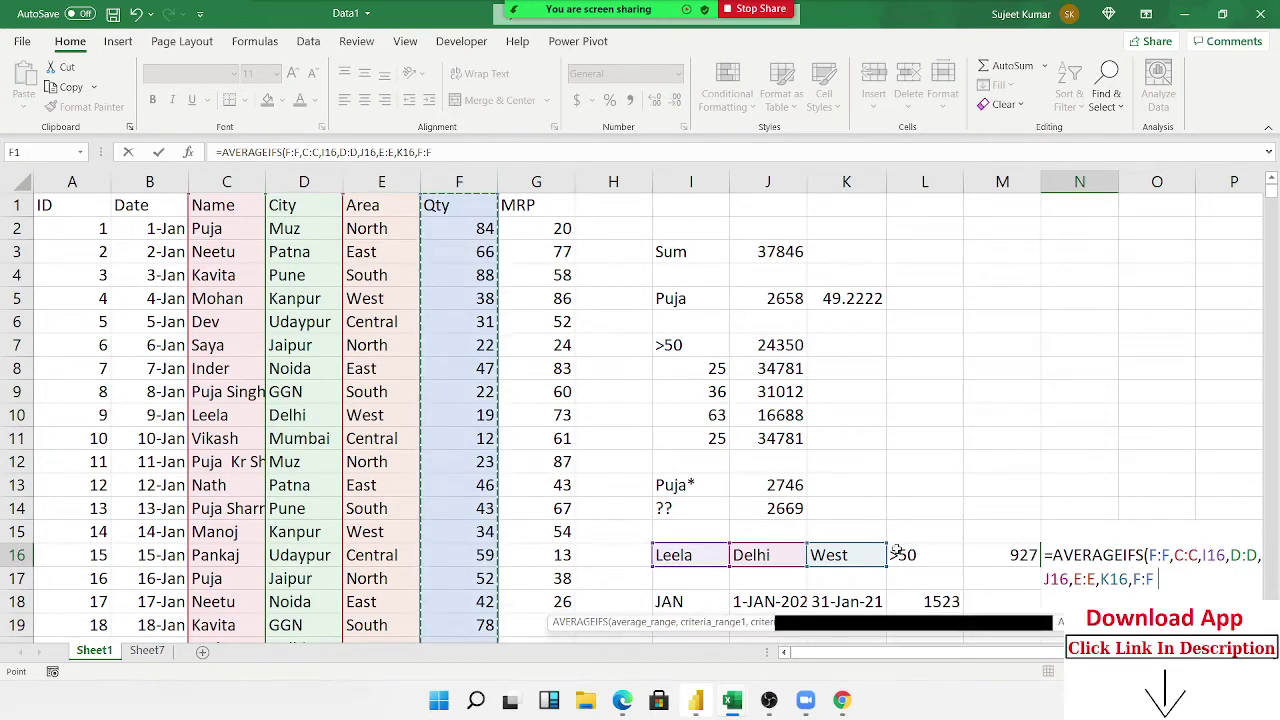
pyautogui.click(915, 552)
pyautogui.write(')')
pyautogui.press('Return')
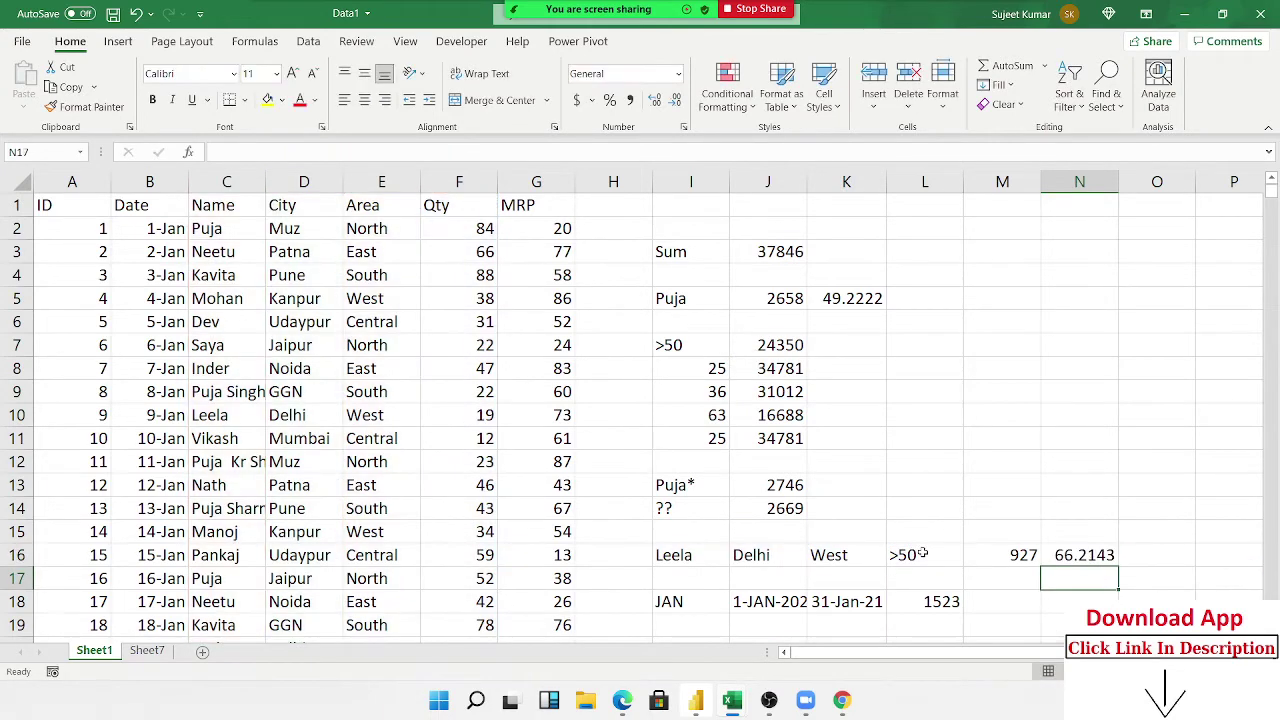
pyautogui.click(1100, 560)
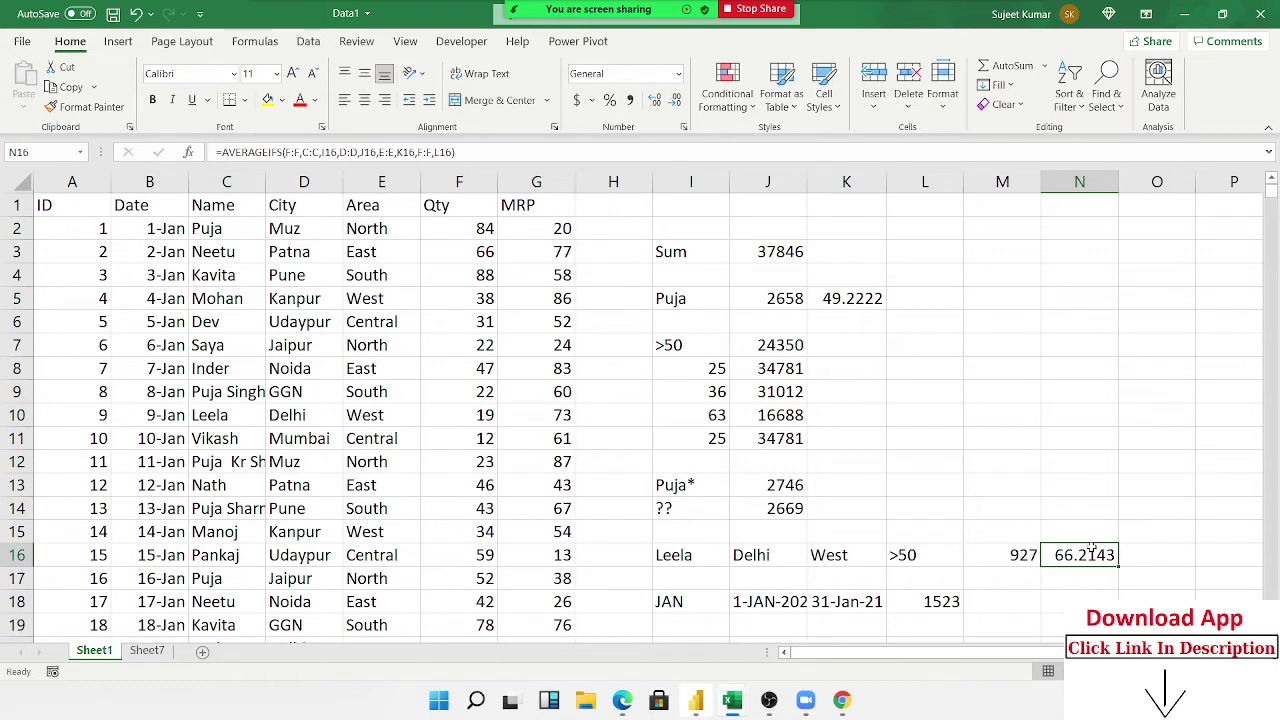
pyautogui.click(861, 307)
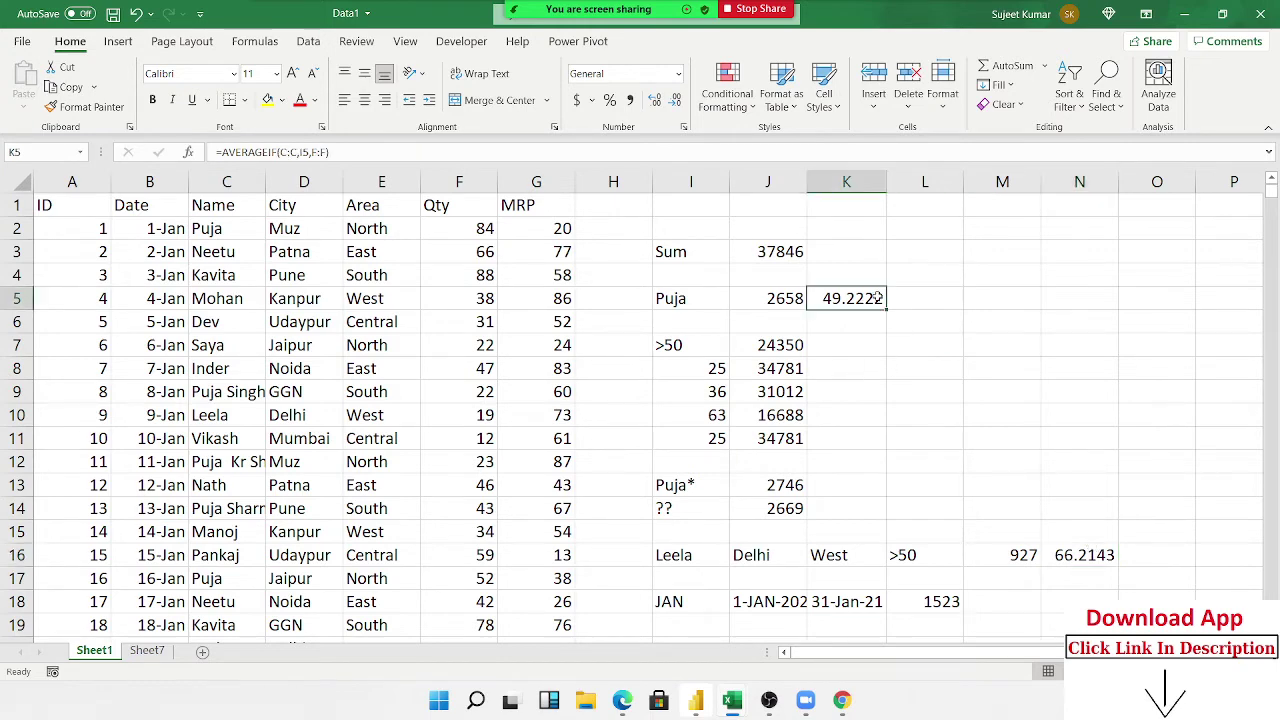
# Enter a COUNT formula in L1 over the quantity cells F1:F4.
pyautogui.click(929, 209)
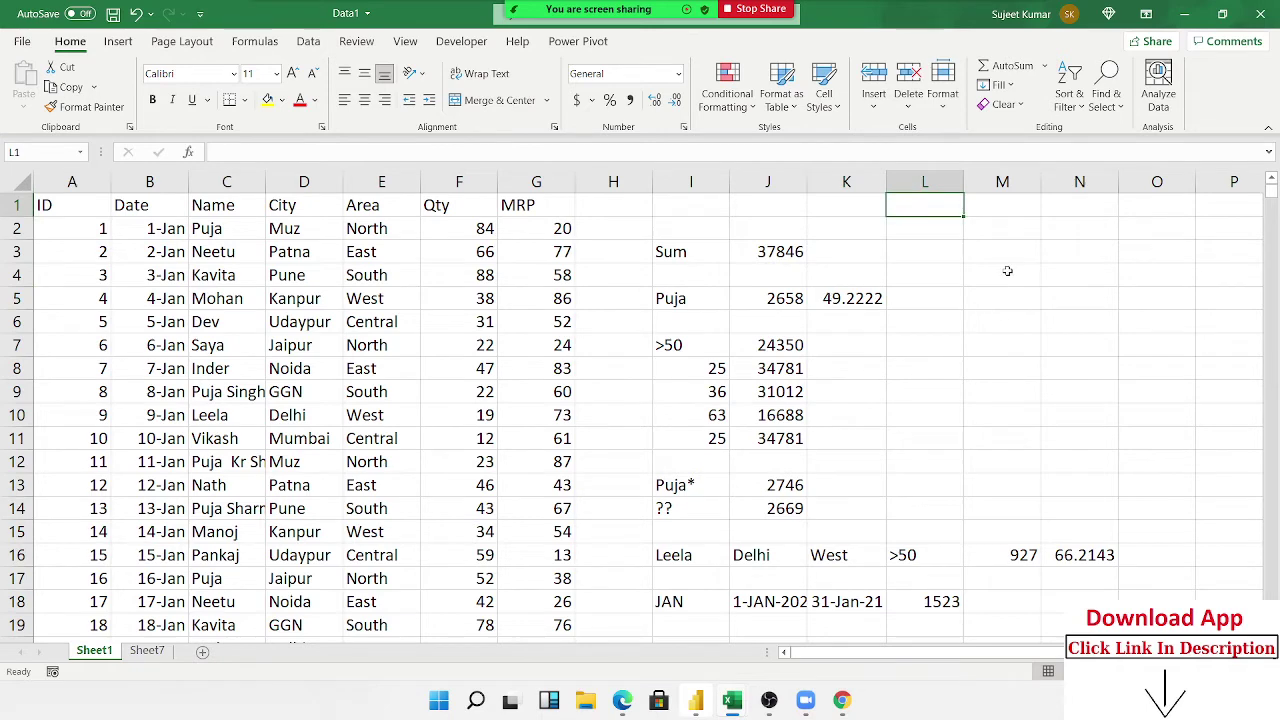
pyautogui.write('=COUNT(')
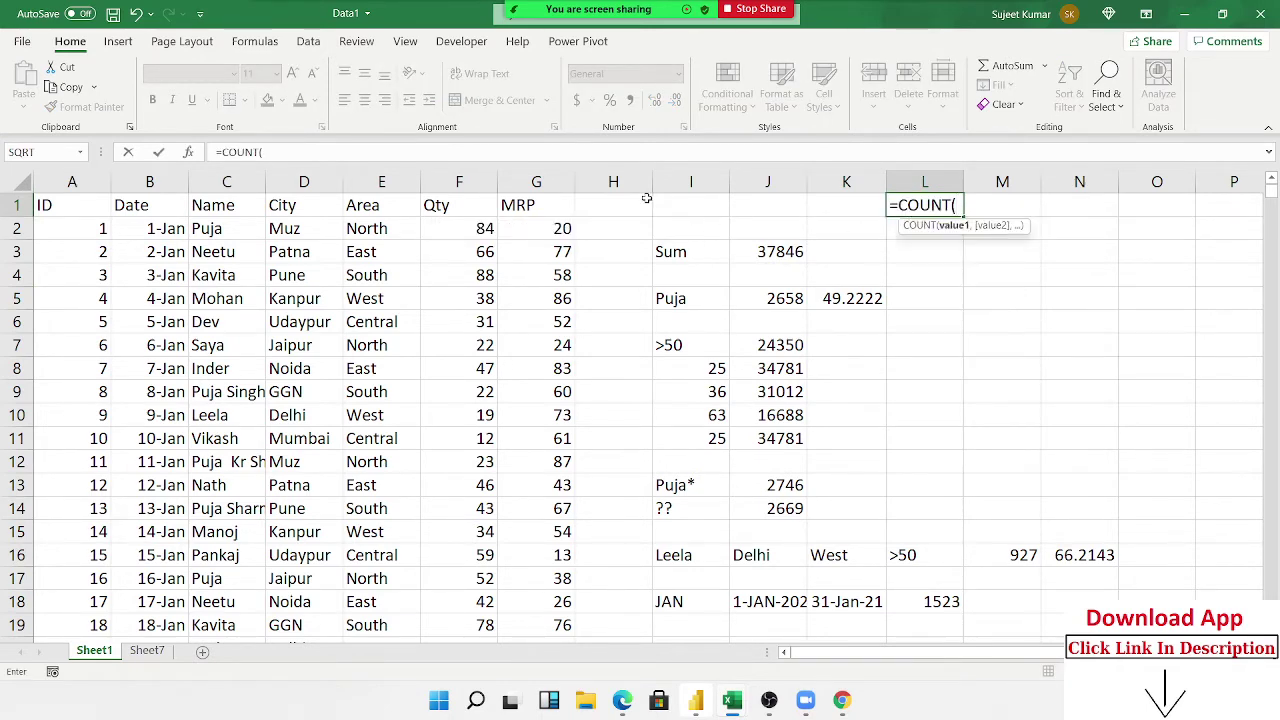
pyautogui.moveTo(440, 206); pyautogui.dragTo(478, 275)
pyautogui.press('Return')
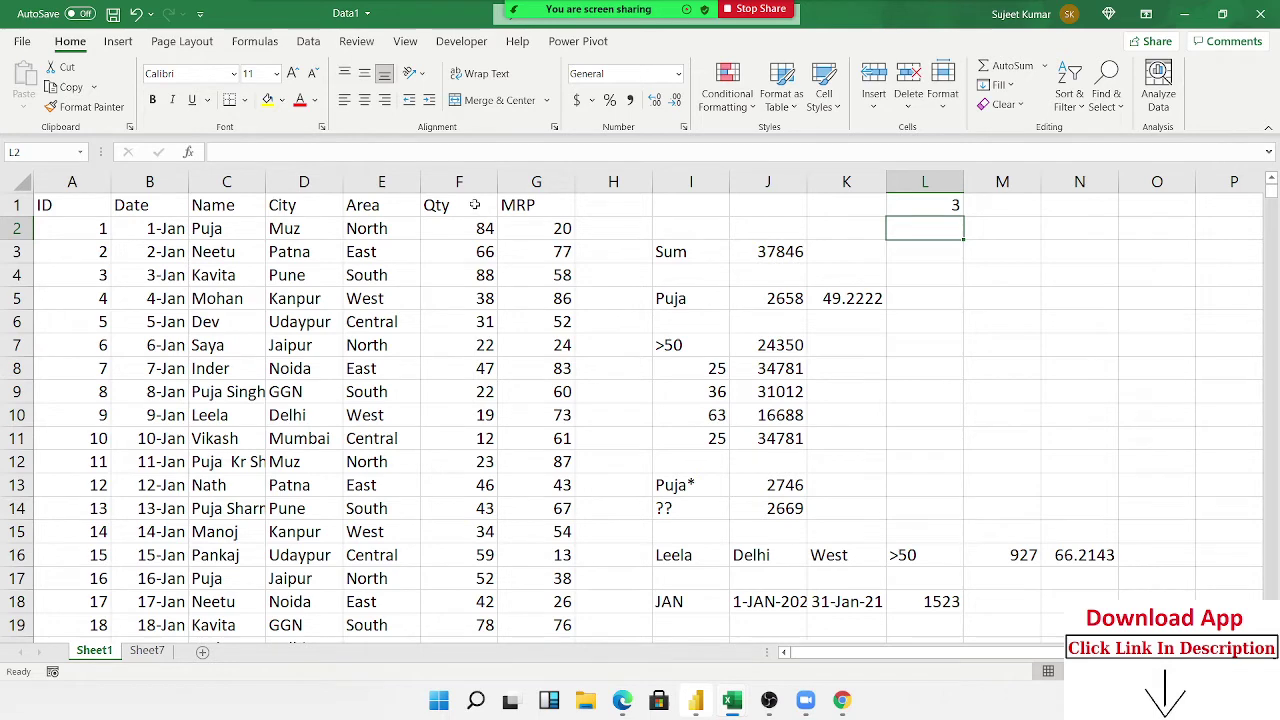
# Enter a COUNTA formula in L2 over the range F1:H2.
pyautogui.write('=cou')
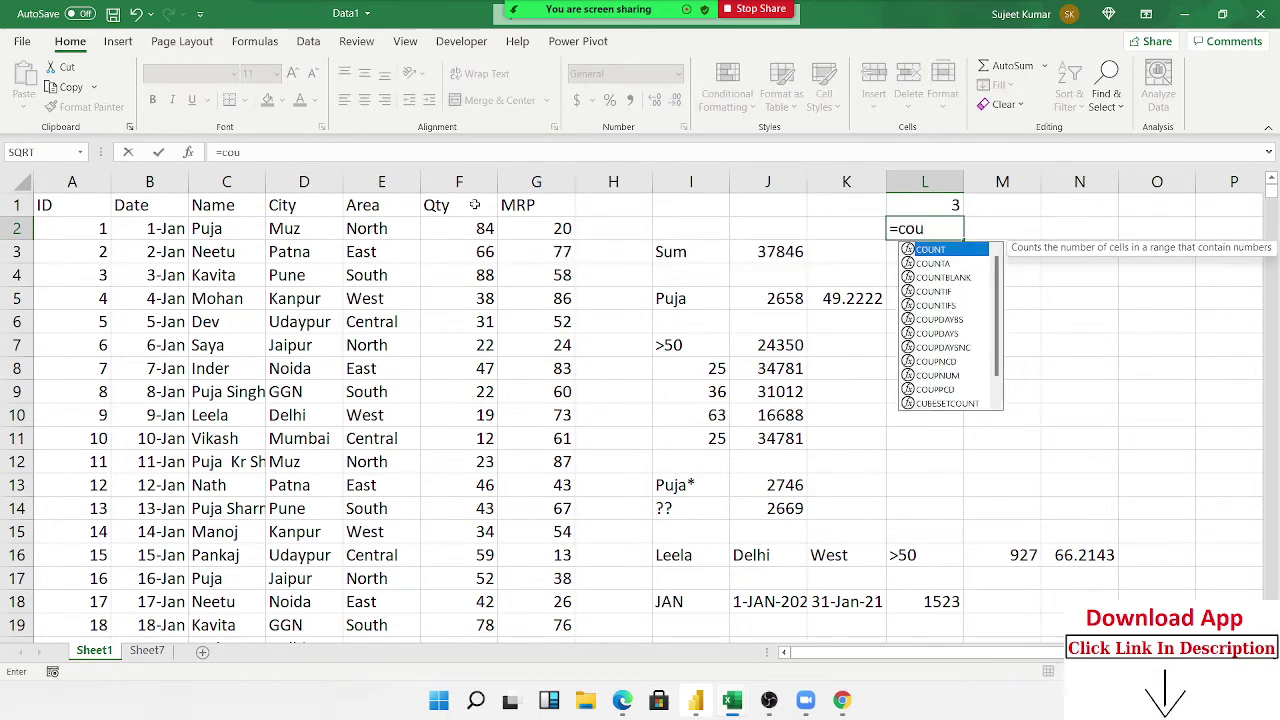
pyautogui.press('Down')
pyautogui.press('Tab')
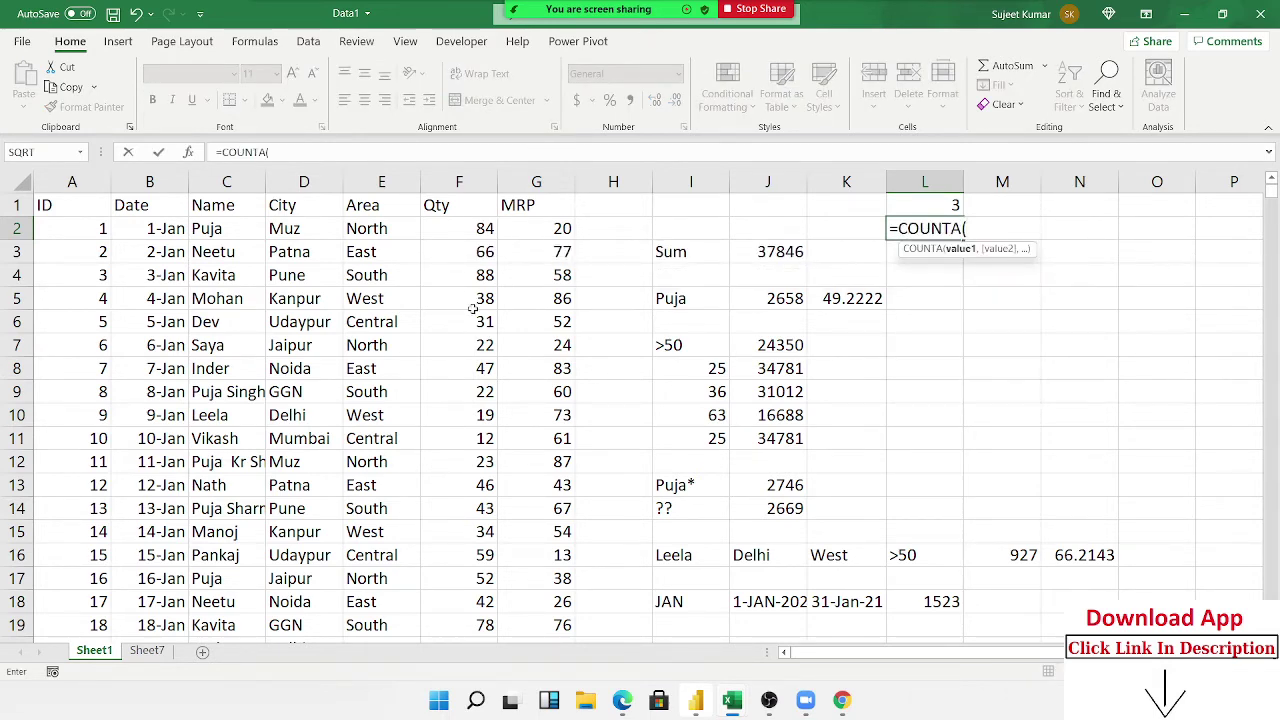
pyautogui.moveTo(437, 207); pyautogui.dragTo(611, 243)
pyautogui.moveTo(459, 204)
pyautogui.mouseDown()
pyautogui.moveTo(486, 240)
pyautogui.moveTo(482, 207)
pyautogui.mouseUp()
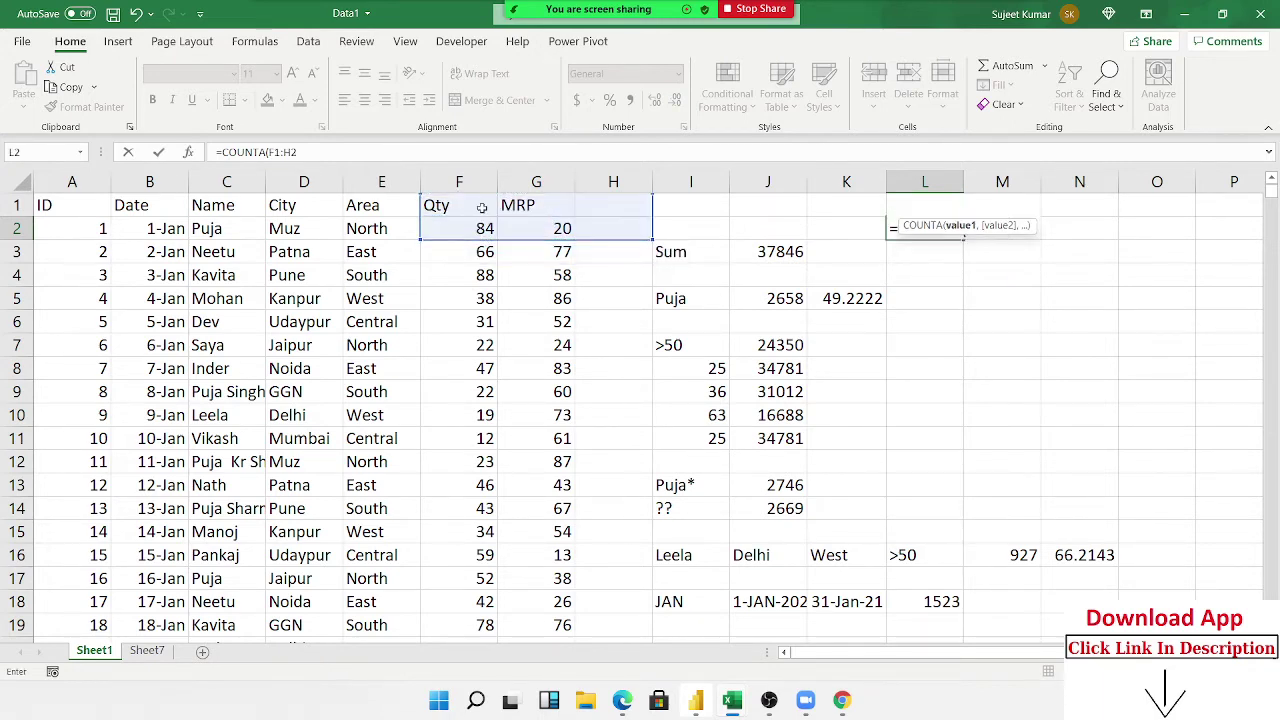
pyautogui.press('Return')
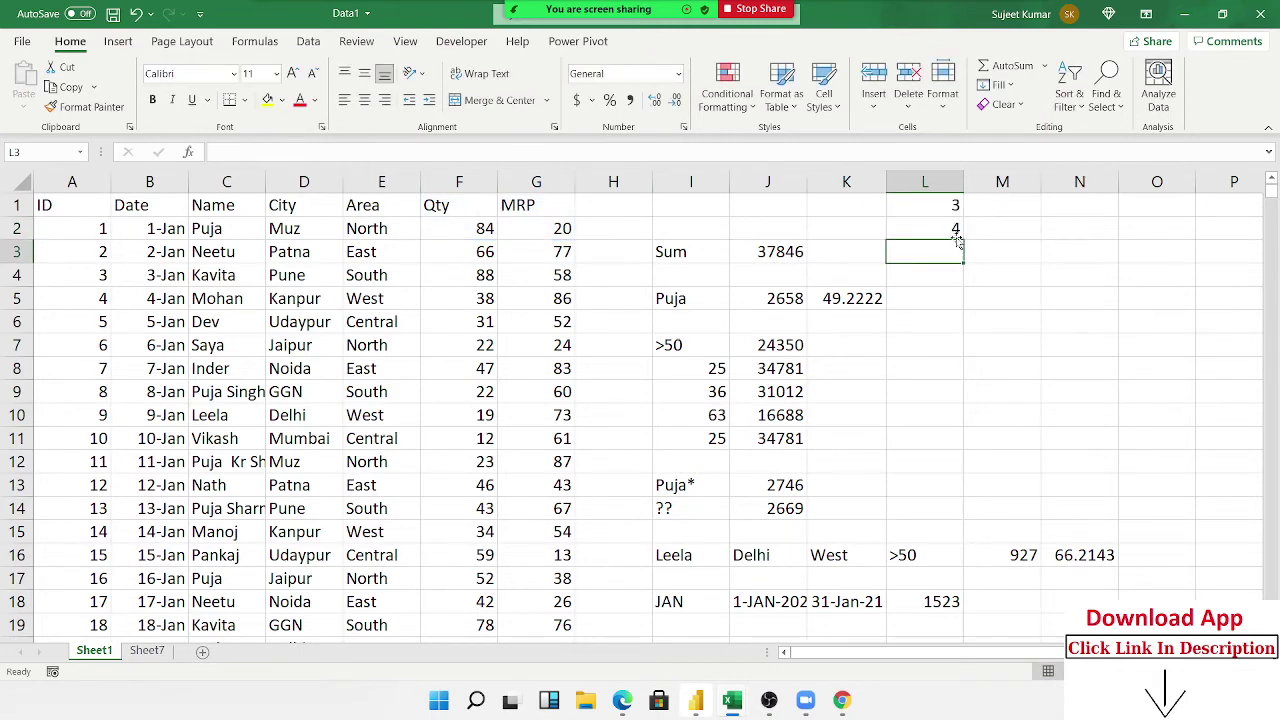
# Enter a COUNTBLANK formula in L3 over the header-row cells G1:I1.
pyautogui.write('=cou')
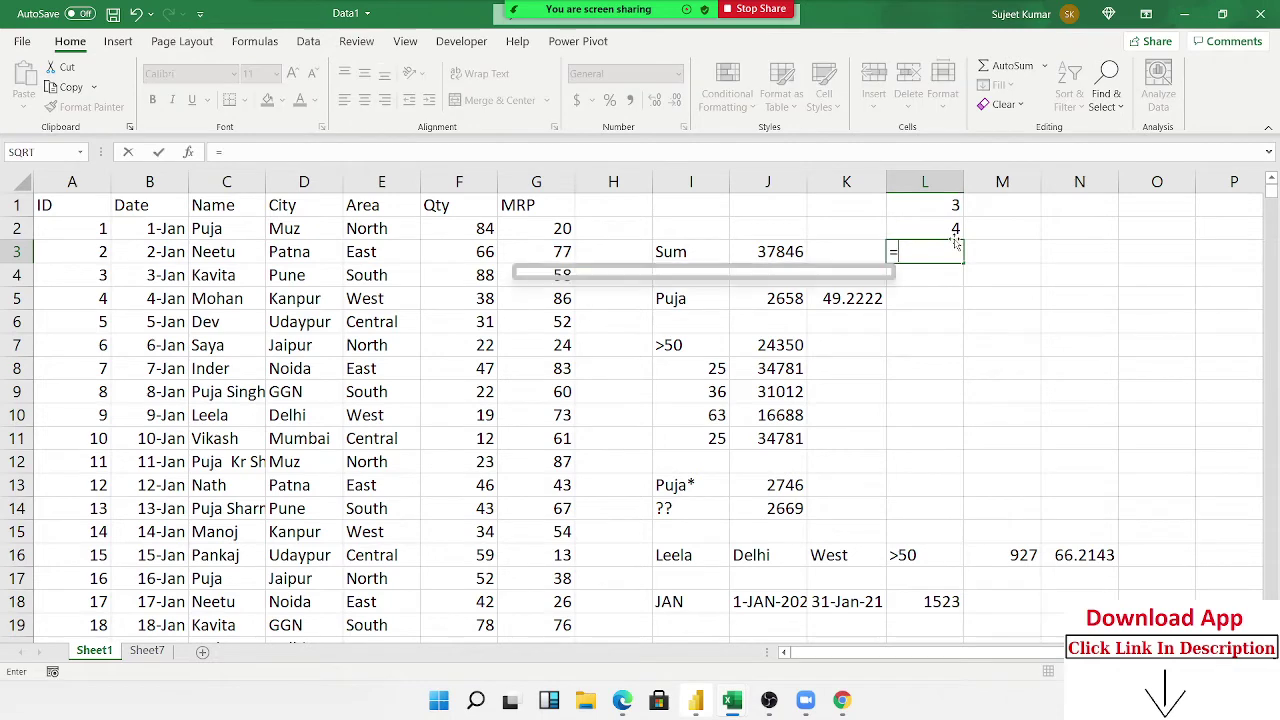
pyautogui.press('Down')
pyautogui.press('Down')
pyautogui.press('Tab')
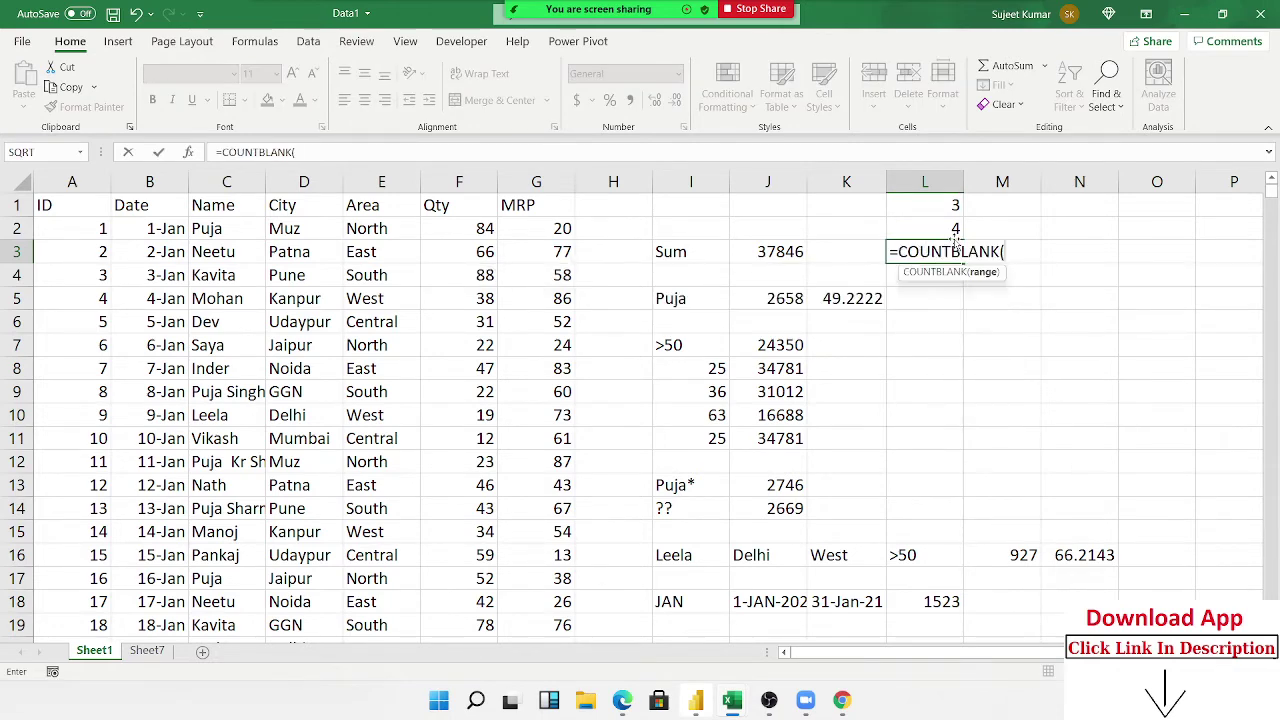
pyautogui.moveTo(551, 208); pyautogui.dragTo(672, 207)
pyautogui.press('Return')
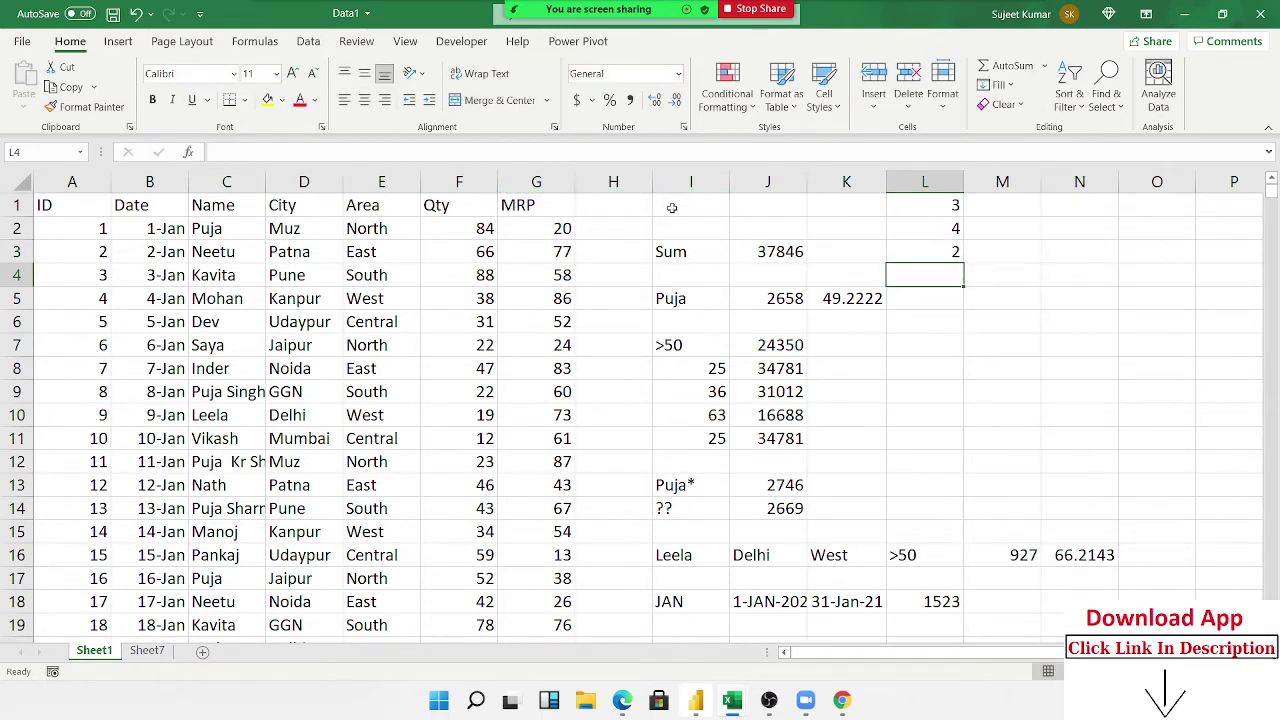
# Enter a COUNTIF formula in L5 that counts the names in C:C matching the criterion in I5.
pyautogui.click(918, 299)
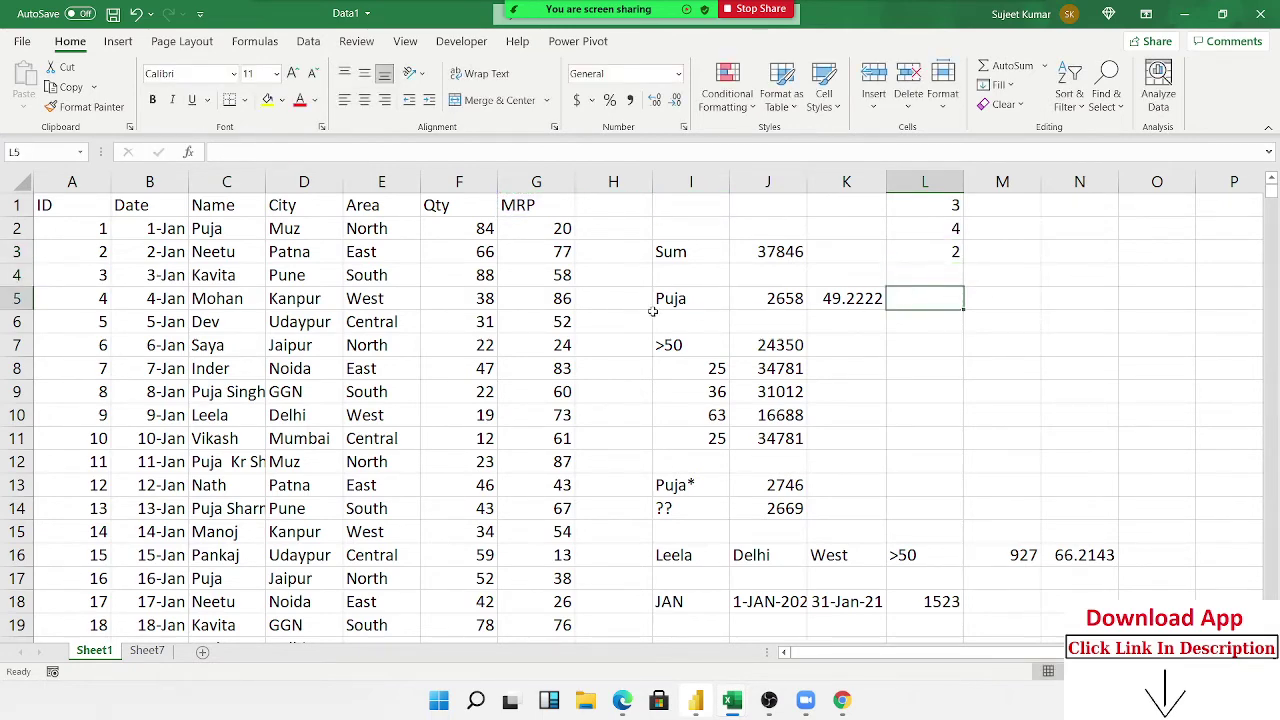
pyautogui.click(656, 302)
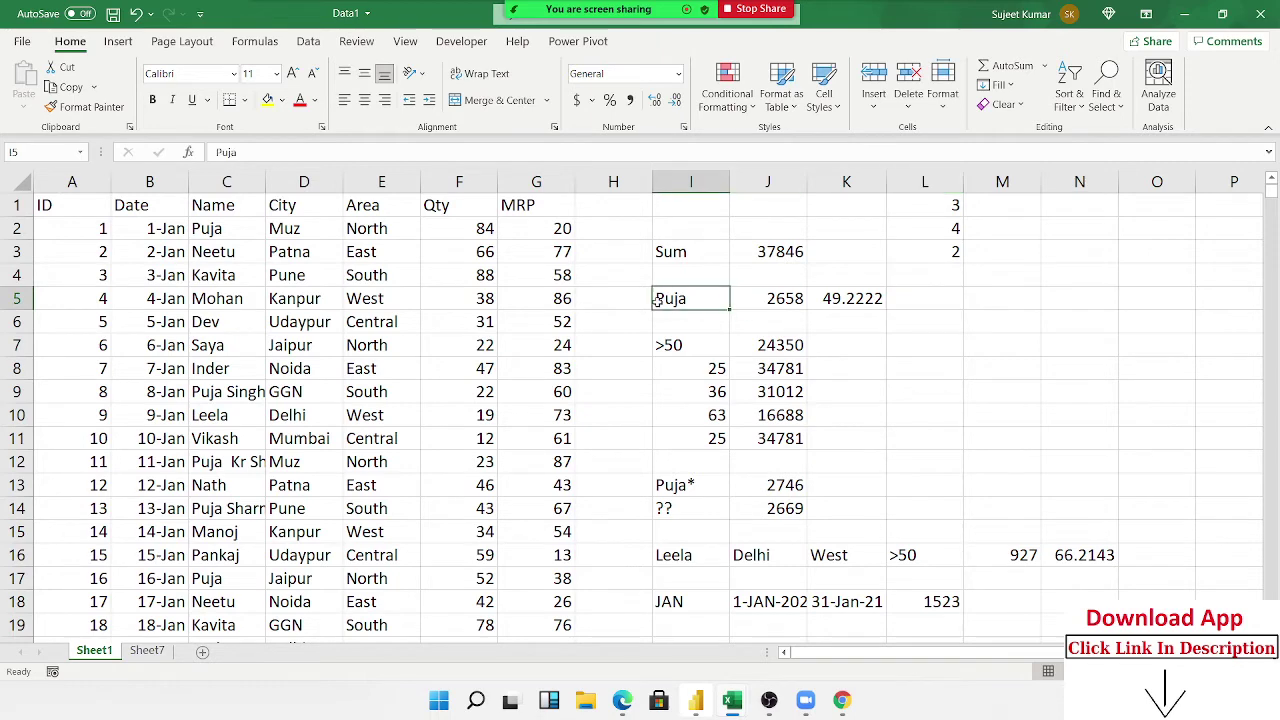
pyautogui.click(909, 293)
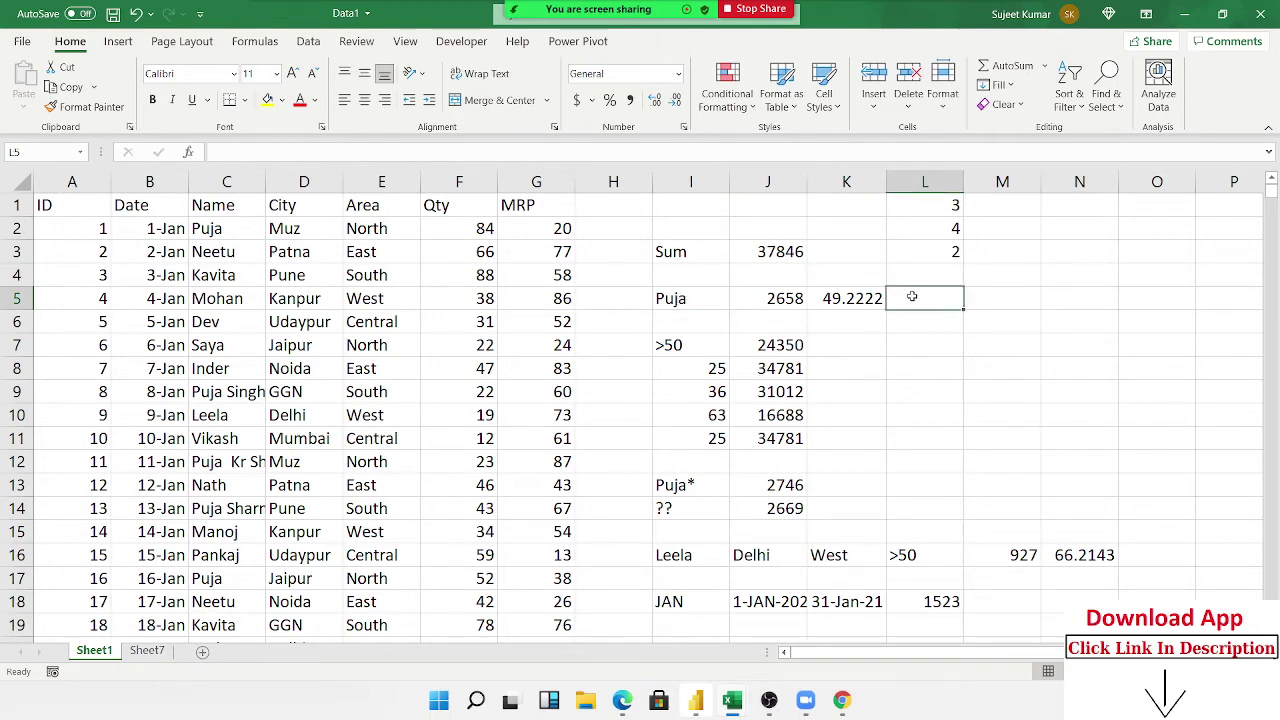
pyautogui.write('=cou')
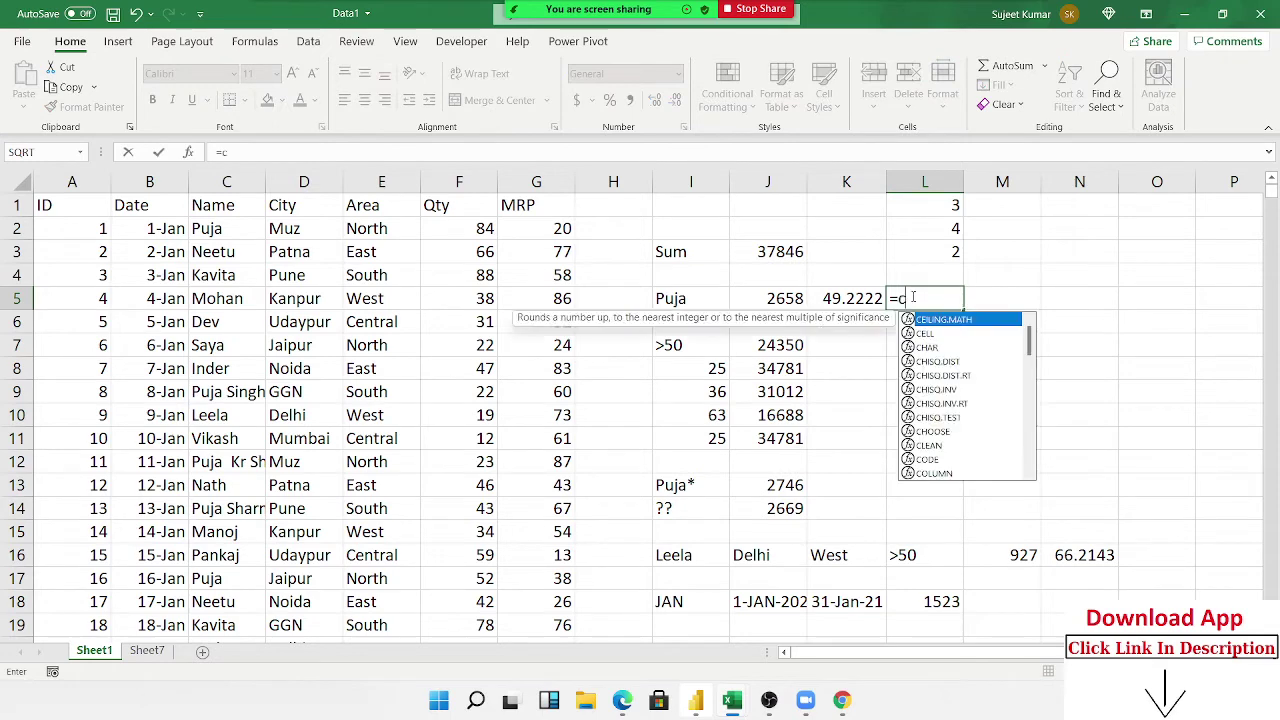
pyautogui.press('Down')
pyautogui.press('Down')
pyautogui.press('Down')
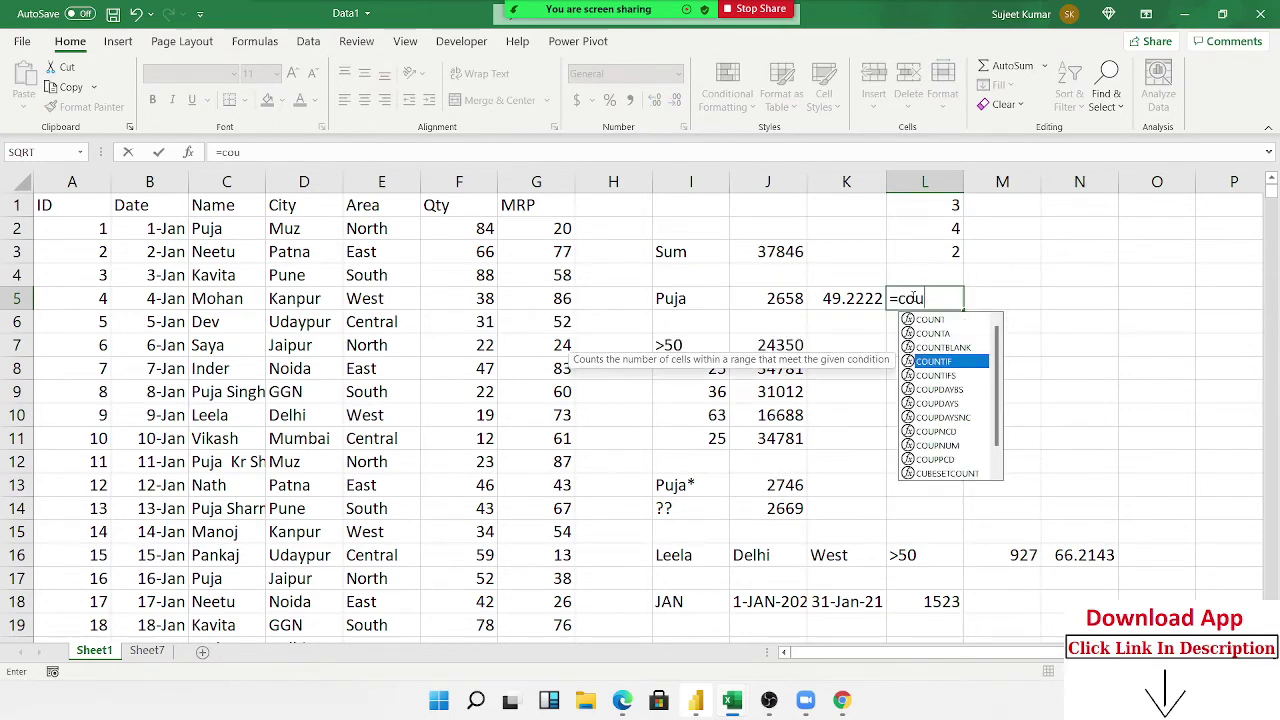
pyautogui.press('Tab')
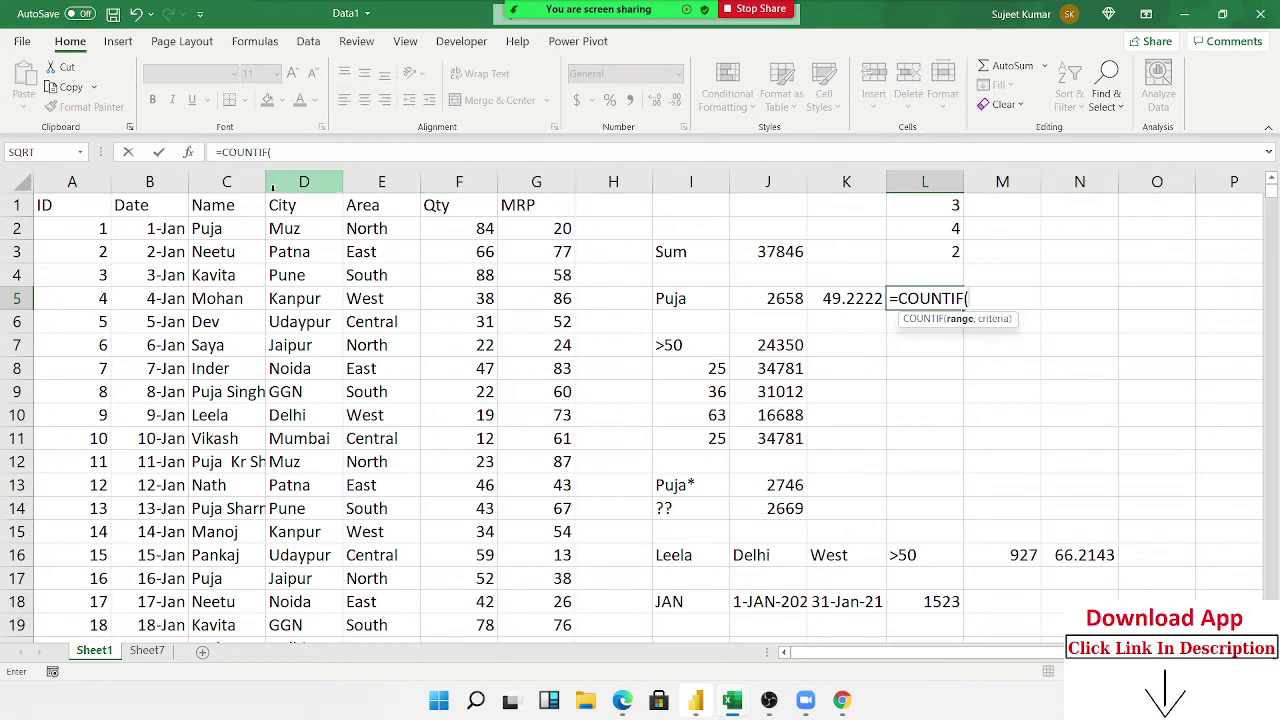
pyautogui.click(237, 184)
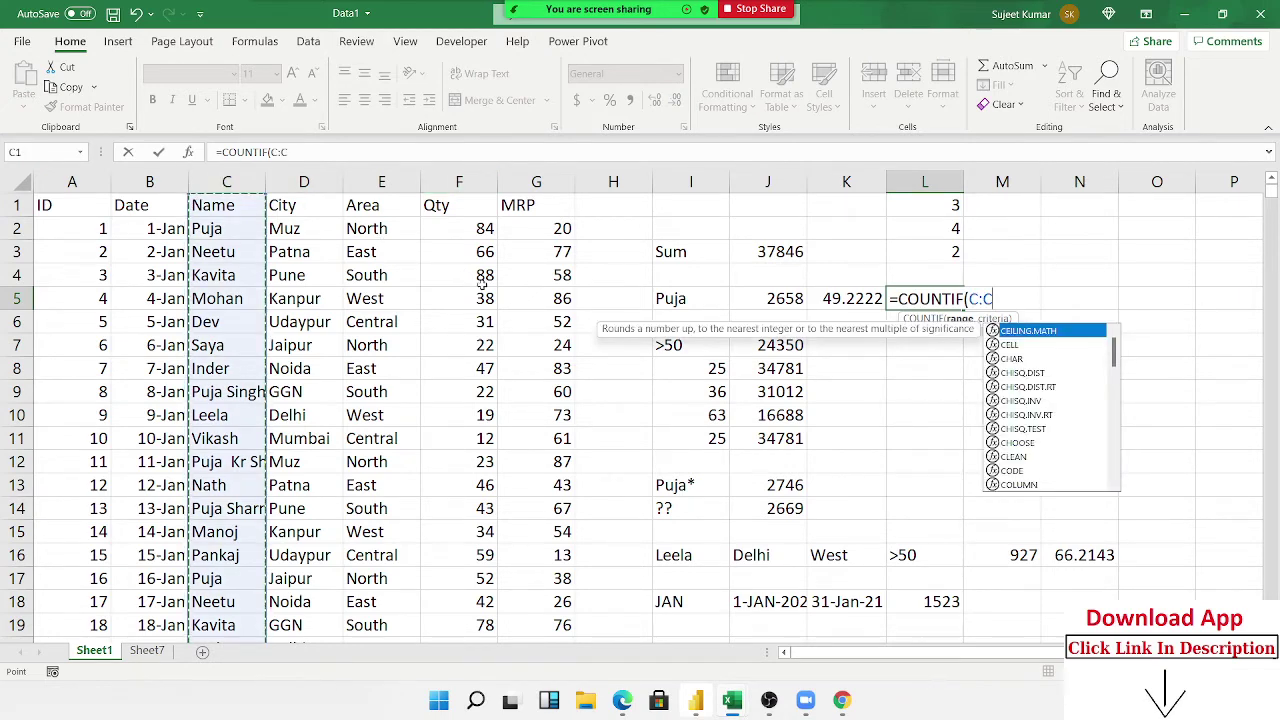
pyautogui.write(',')
pyautogui.click(702, 300)
pyautogui.press('Return')
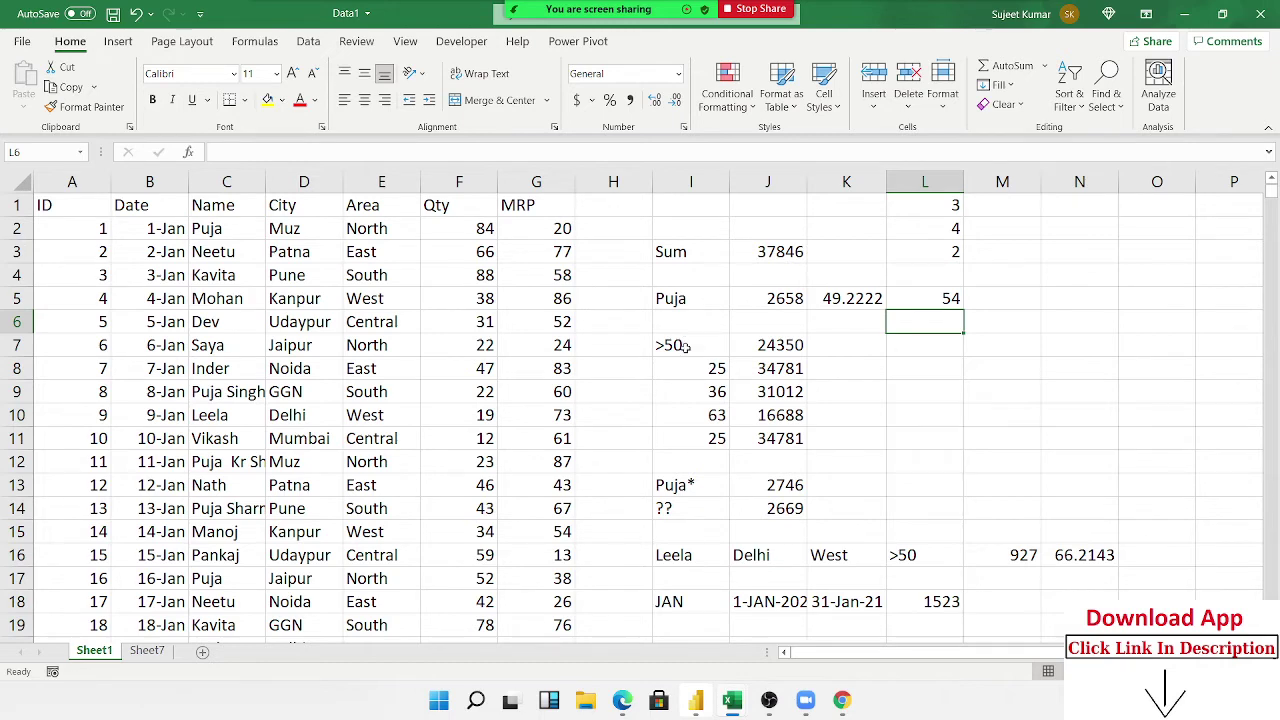
# Point out the criteria in I7:I14, and start a COUNTIFS formula in O16 with the name condition C:C matching I16.
pyautogui.moveTo(685, 344); pyautogui.dragTo(691, 506)
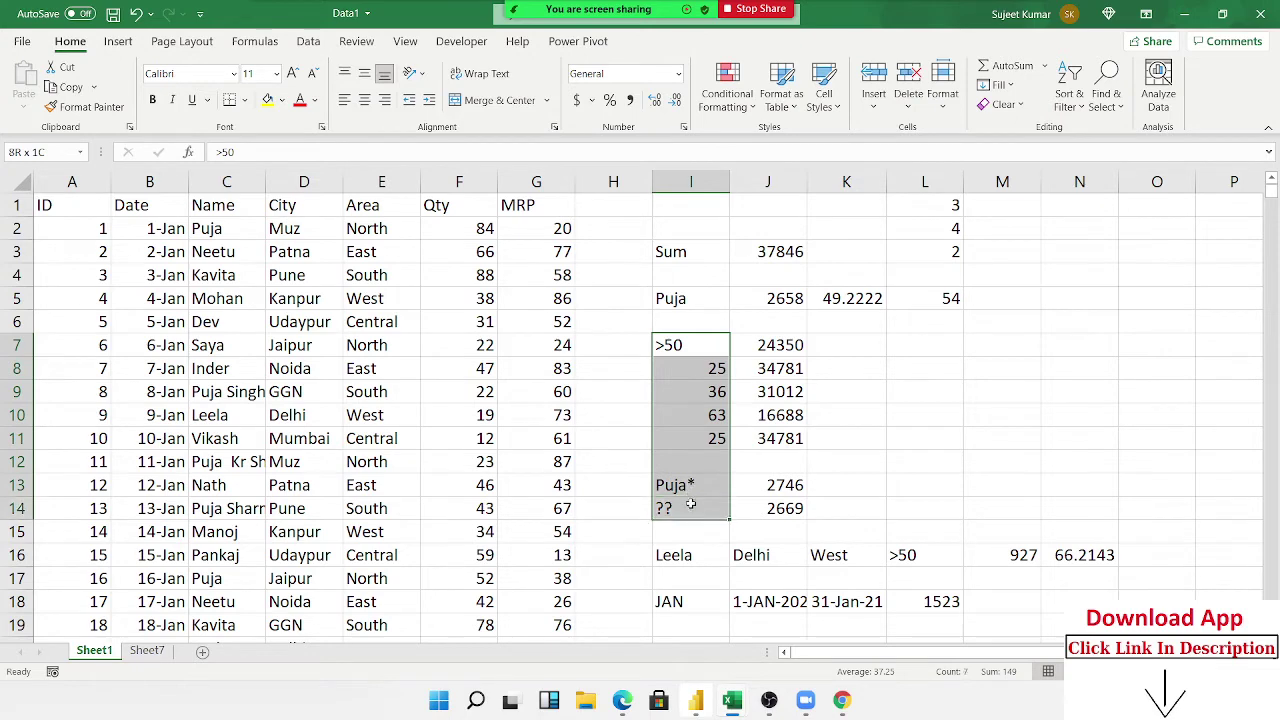
pyautogui.click(1137, 554)
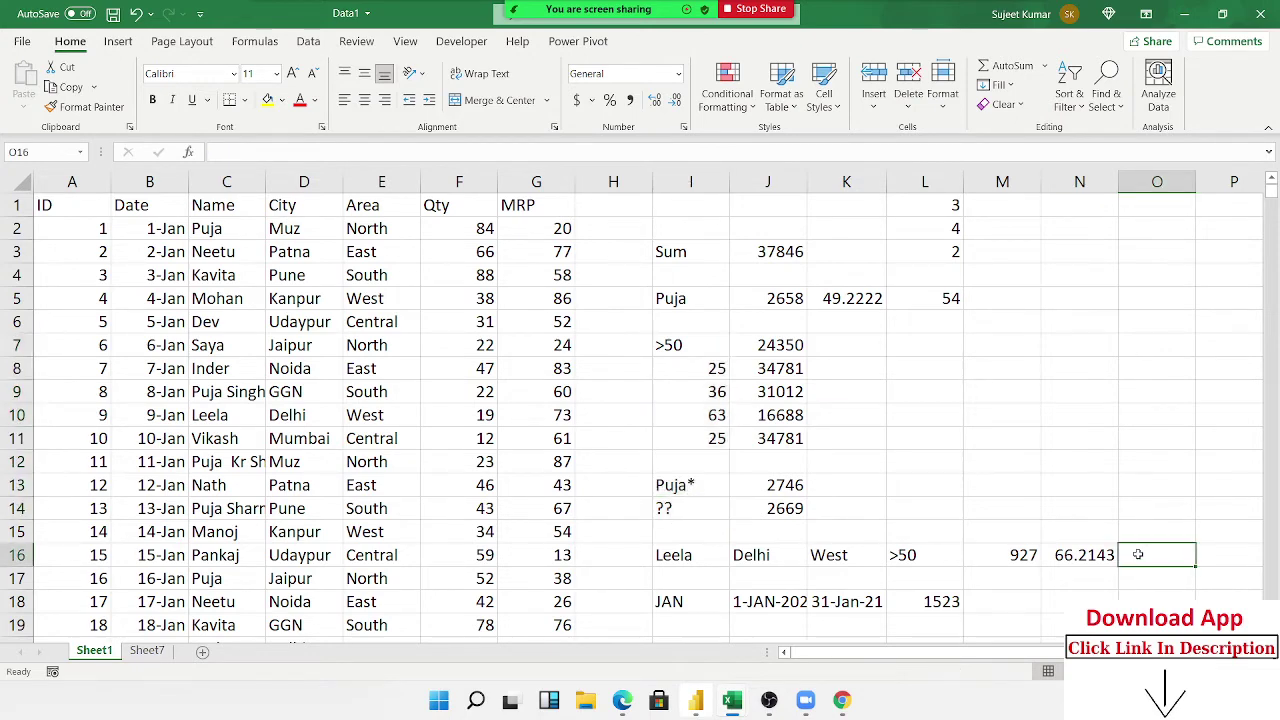
pyautogui.write('=cou')
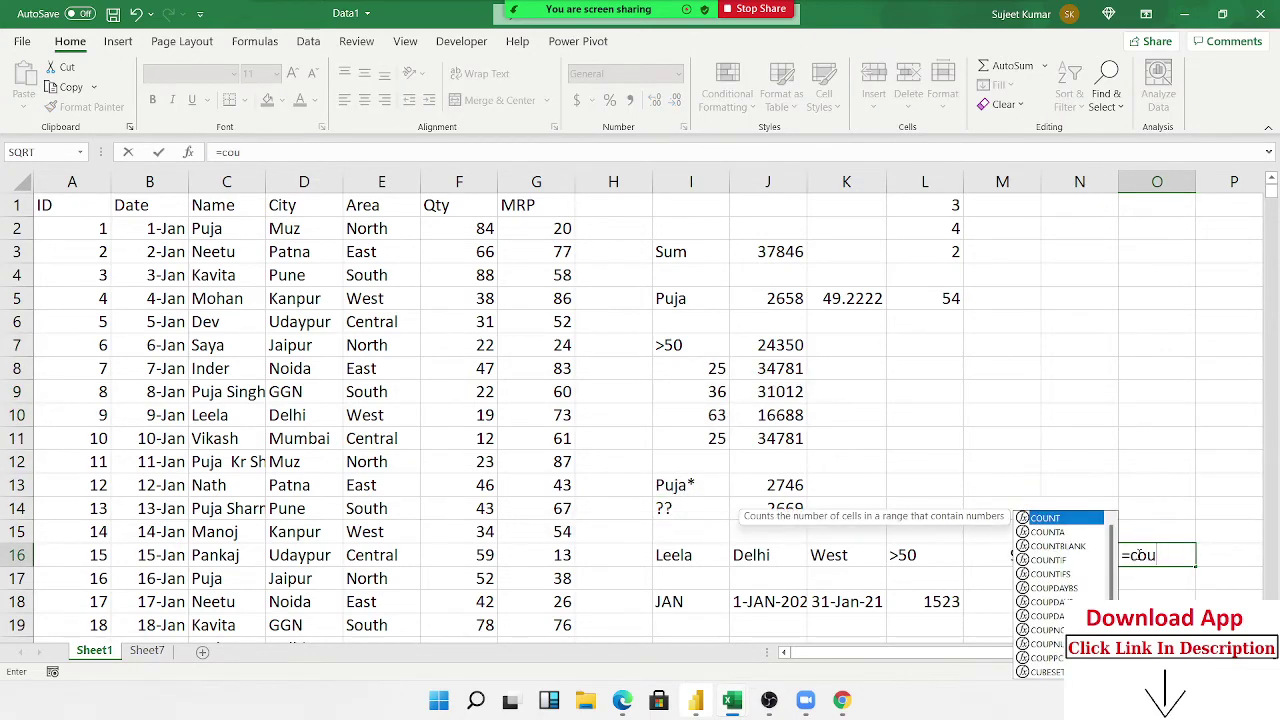
pyautogui.press('Down')
pyautogui.press('Down')
pyautogui.press('Tab')
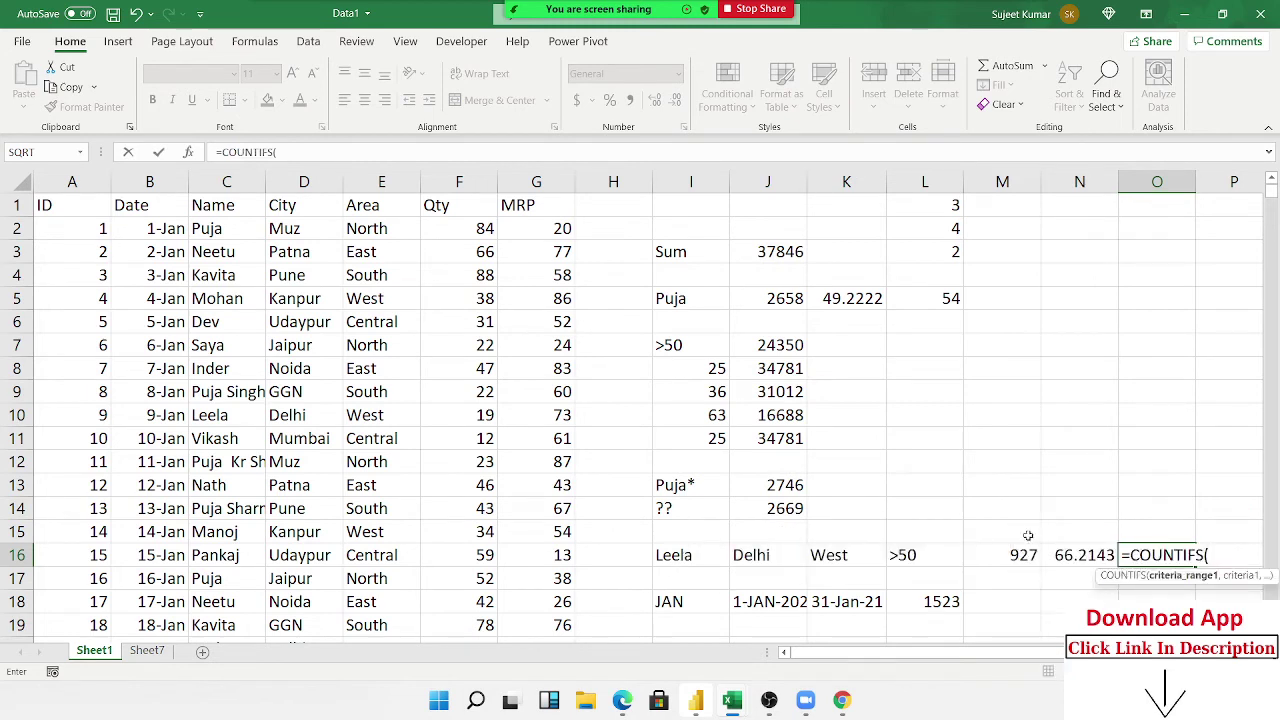
pyautogui.click(224, 181)
pyautogui.write(',')
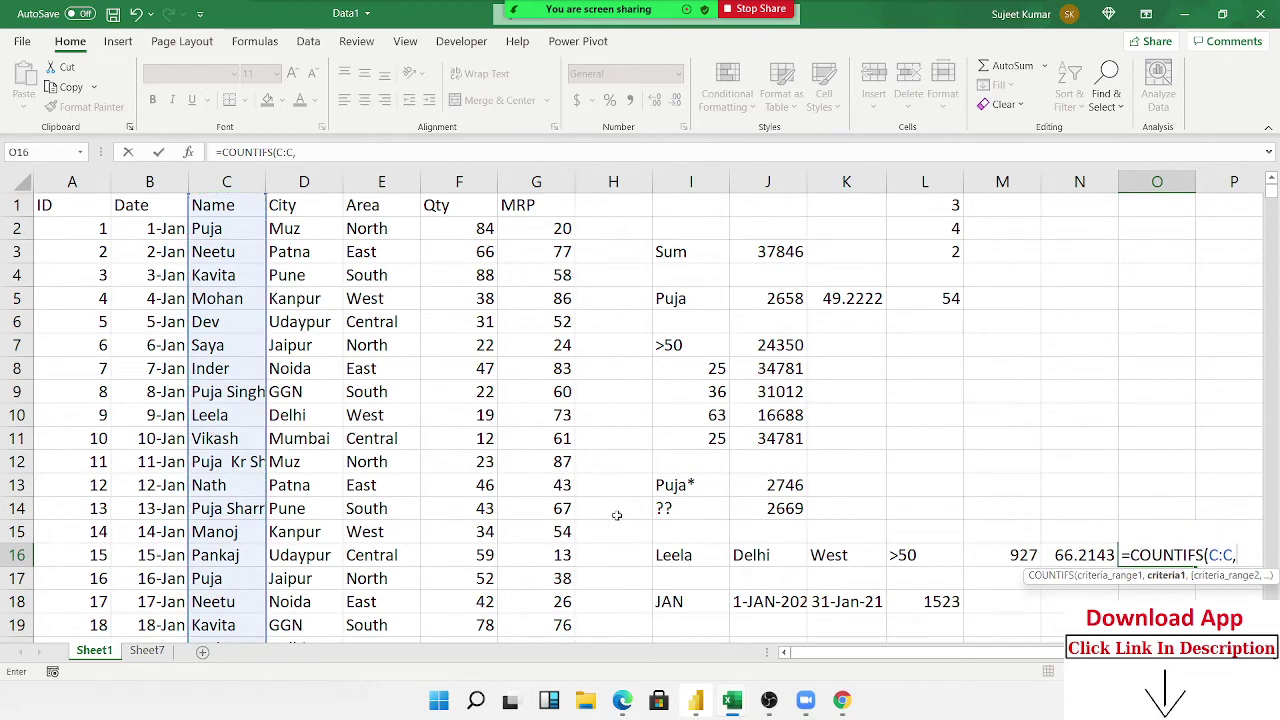
pyautogui.click(695, 554)
pyautogui.write(',')
# Add the city condition D:D with J16 and the area condition E:E with K16 to the COUNTIFS formula.
pyautogui.write(',D:D')
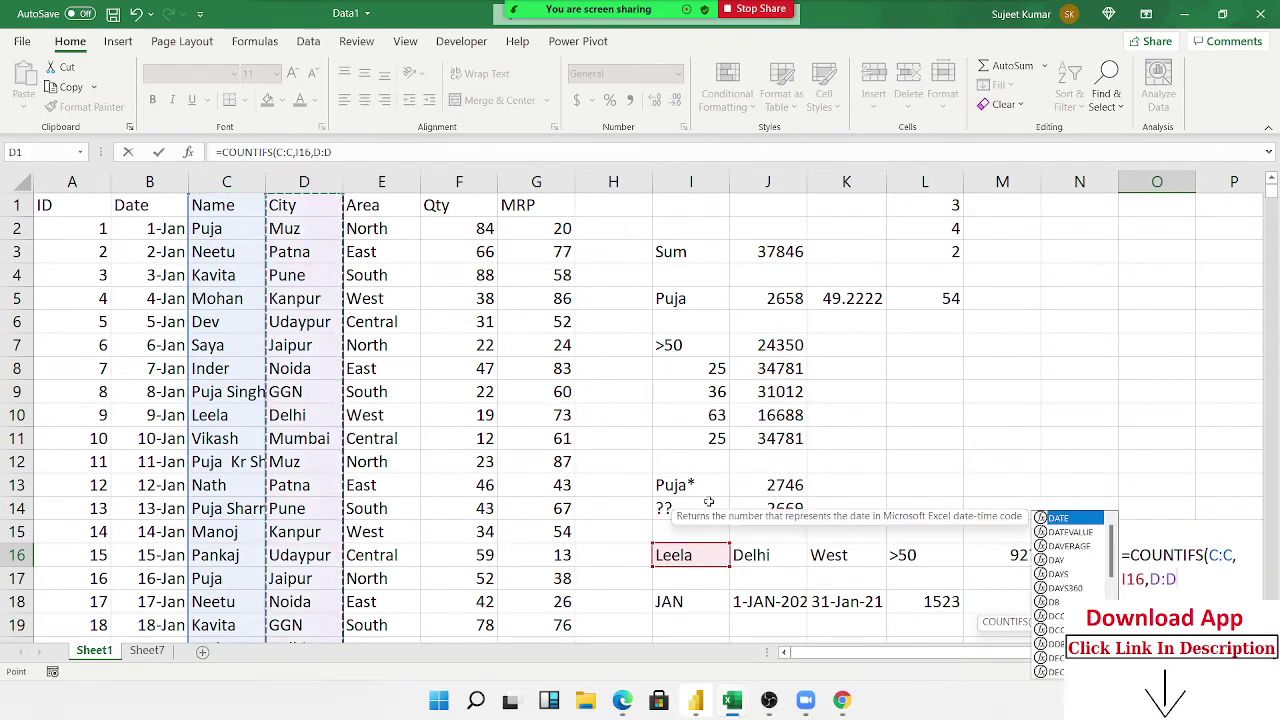
pyautogui.click(760, 555)
pyautogui.write(',')
pyautogui.click(403, 183)
pyautogui.write(',')
pyautogui.click(846, 555)
pyautogui.write(',')
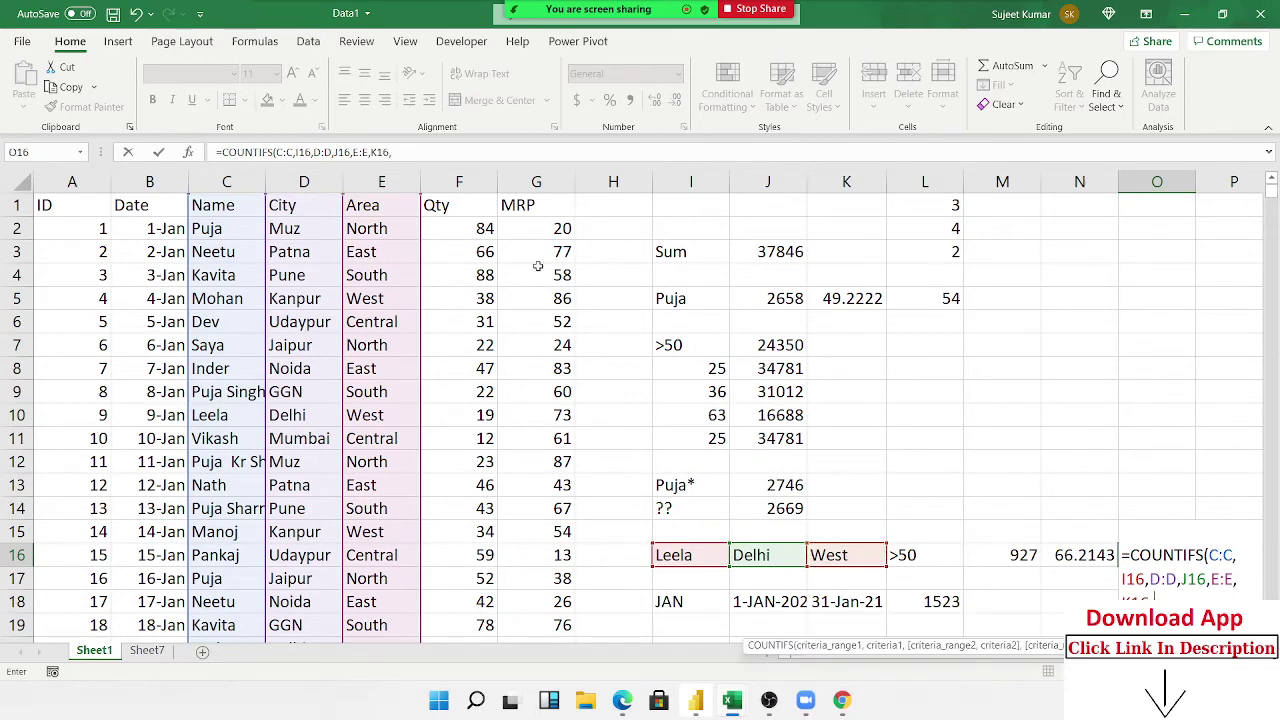
# Add the quantity condition F:F with L16, complete the COUNTIFS formula in O16 and review it.
pyautogui.click(459, 182)
pyautogui.write(',')
pyautogui.click(908, 557)
pyautogui.press('Return')
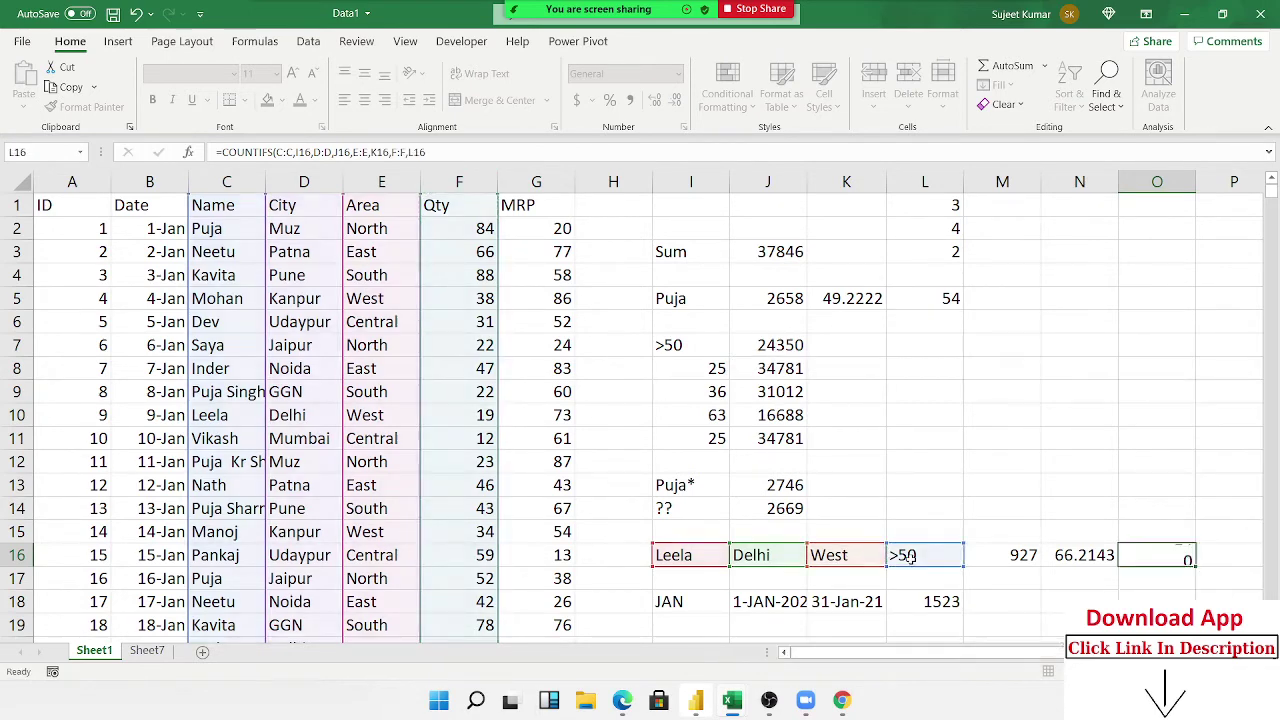
pyautogui.click(1166, 560)
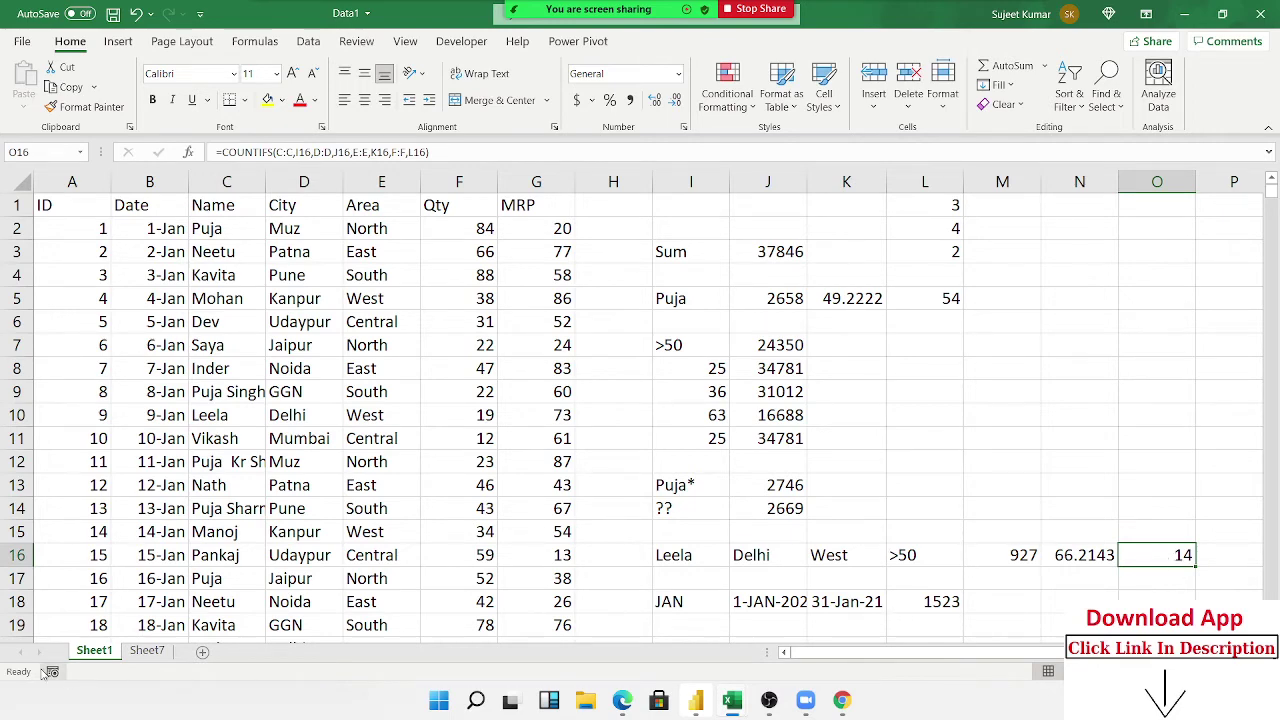
# On Sheet7, enter a MAX formula in E1 over the range A1:A11.
pyautogui.click(148, 651)
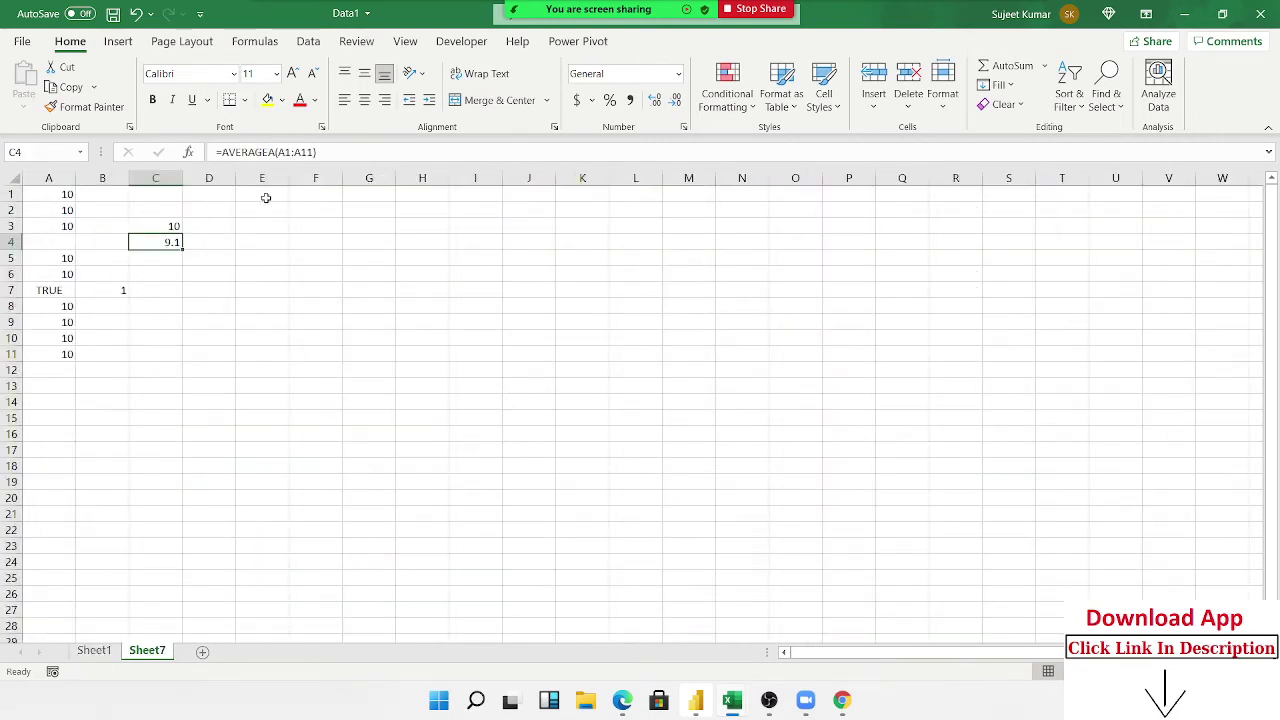
pyautogui.click(266, 198)
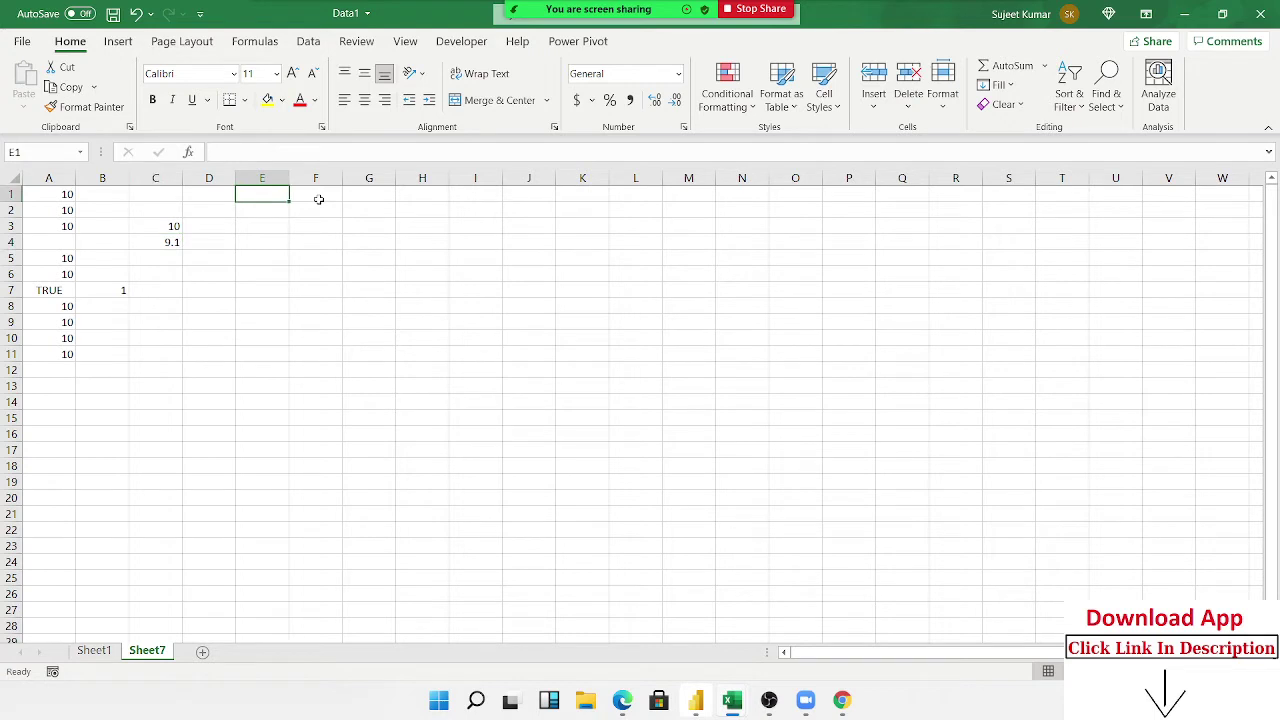
pyautogui.write('=max')
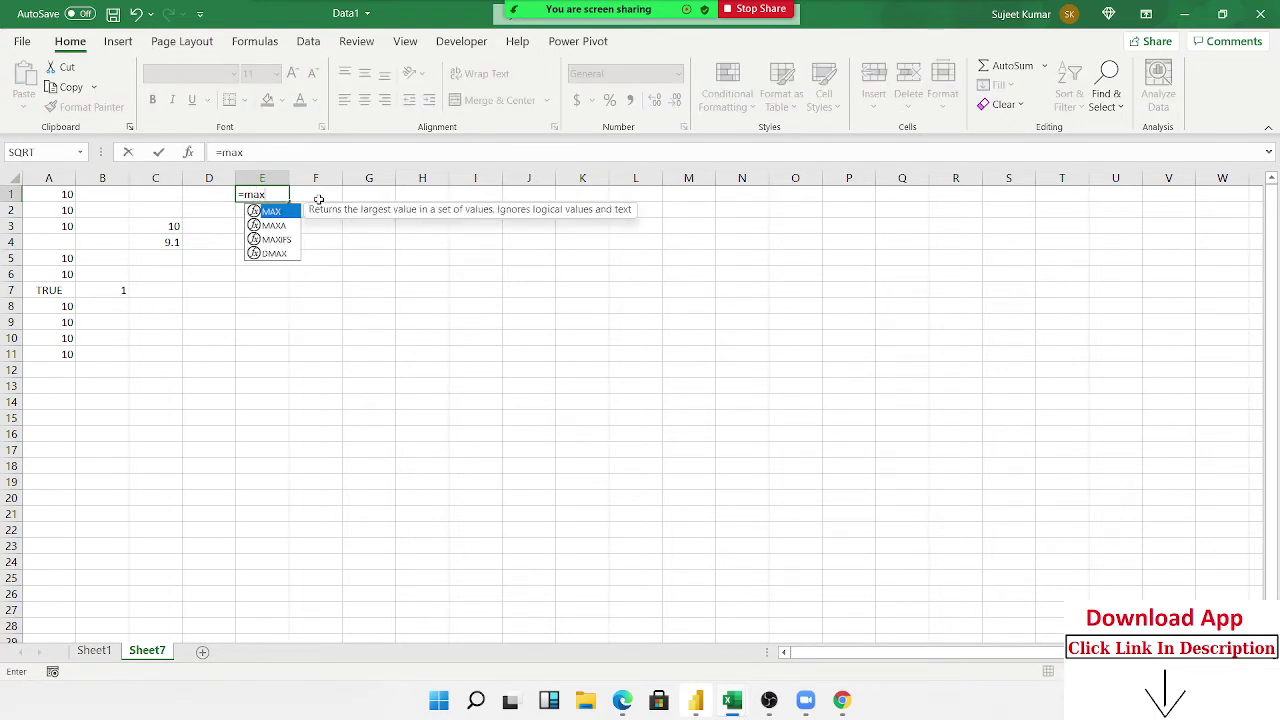
pyautogui.doubleClick(258, 214)
pyautogui.moveTo(52, 194); pyautogui.dragTo(56, 356)
pyautogui.press('Return')
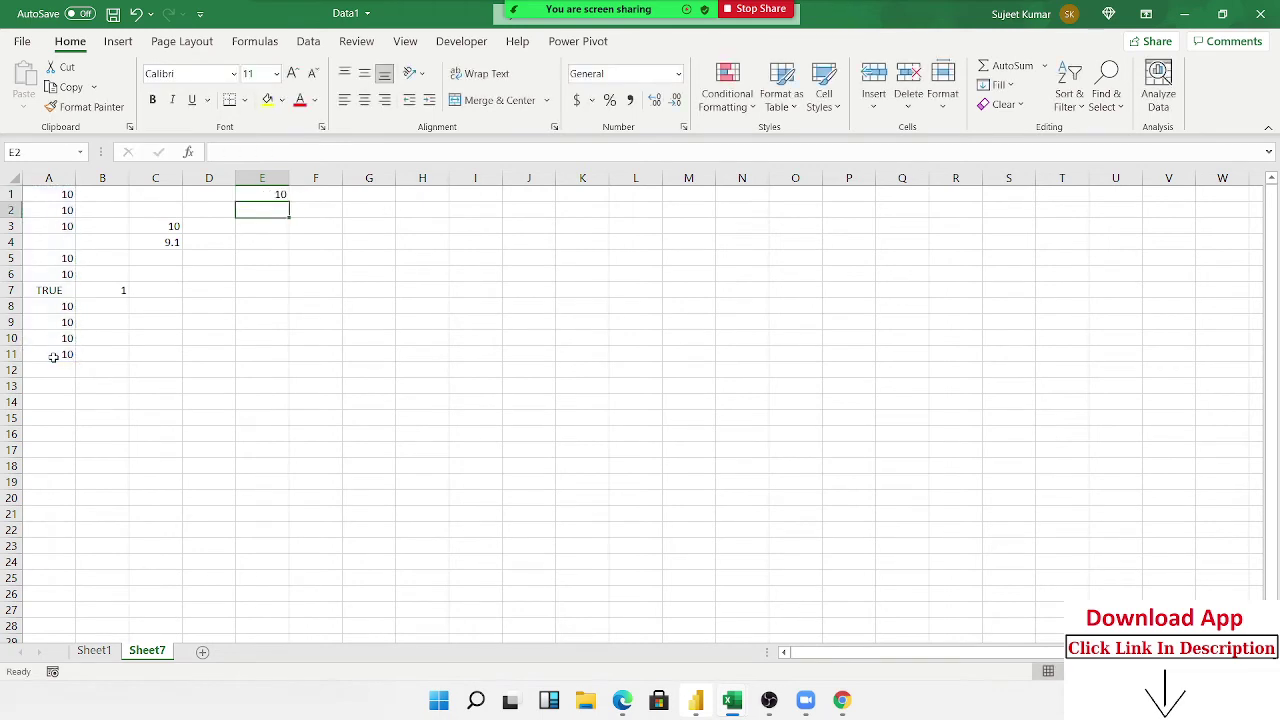
# Enter a MIN formula in F1 over the range A1:A11.
pyautogui.doubleClick(314, 191)
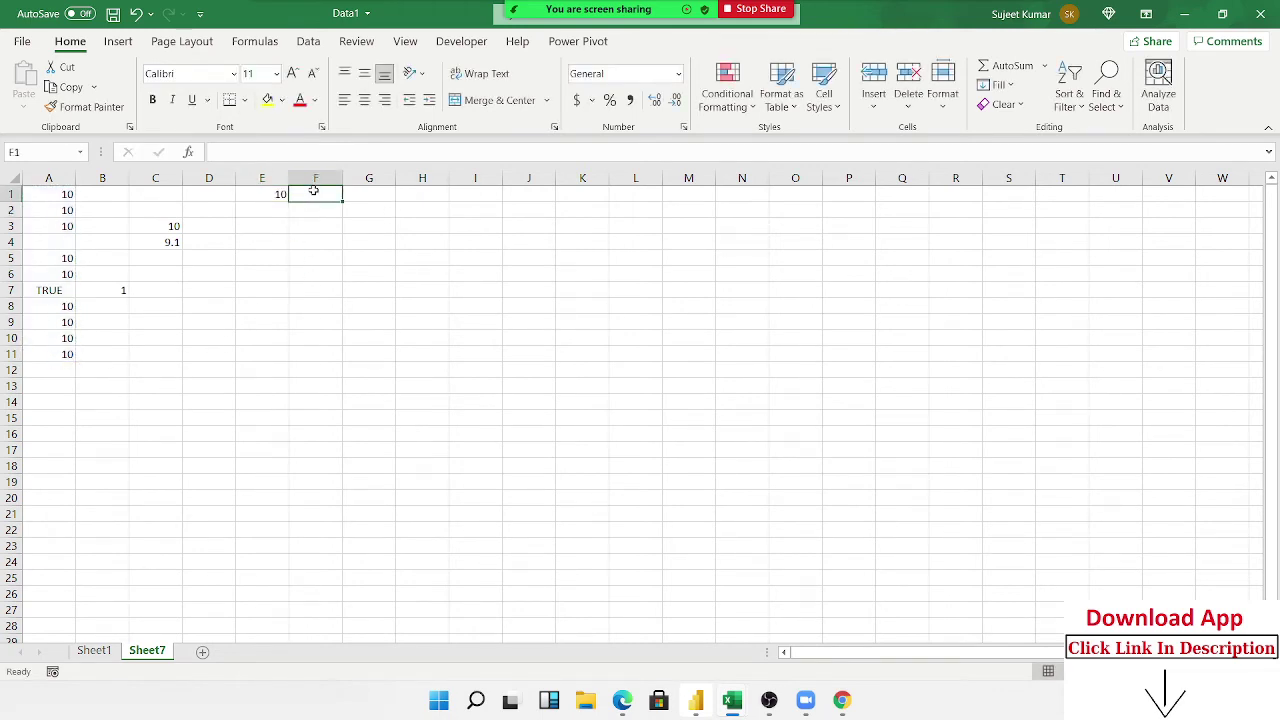
pyautogui.write('=min')
pyautogui.press('Tab')
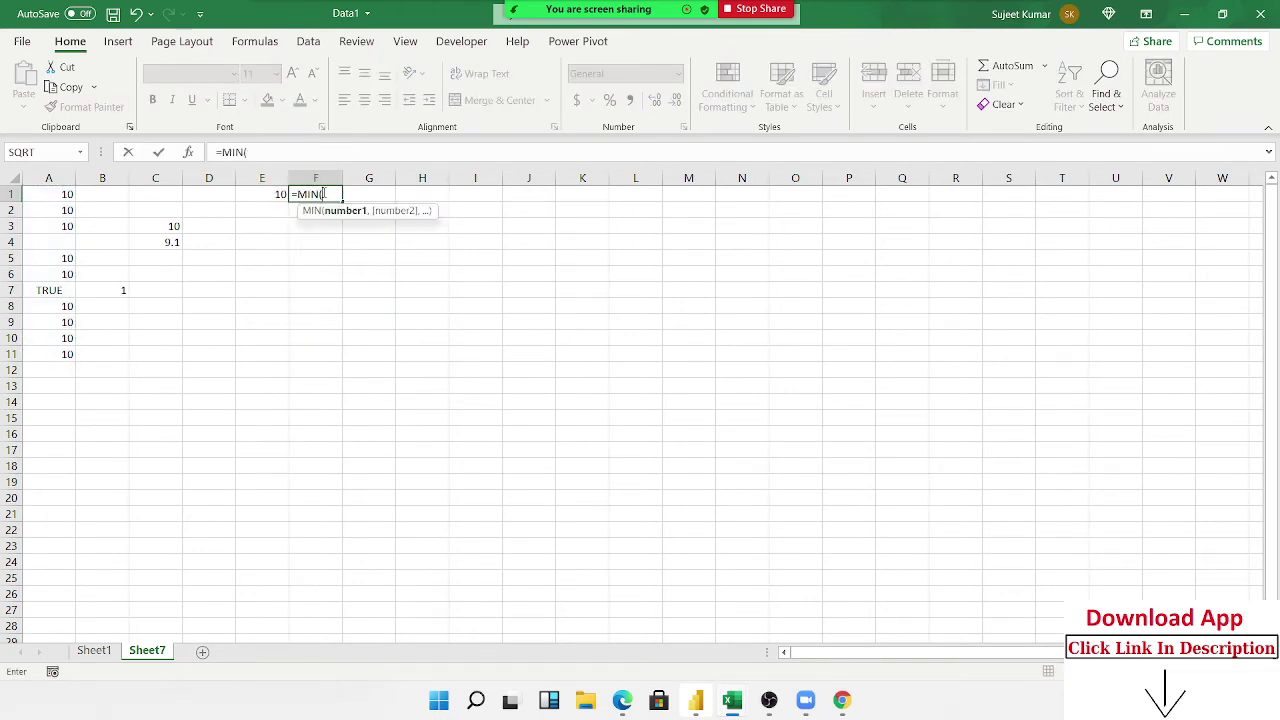
pyautogui.moveTo(70, 191); pyautogui.dragTo(65, 354)
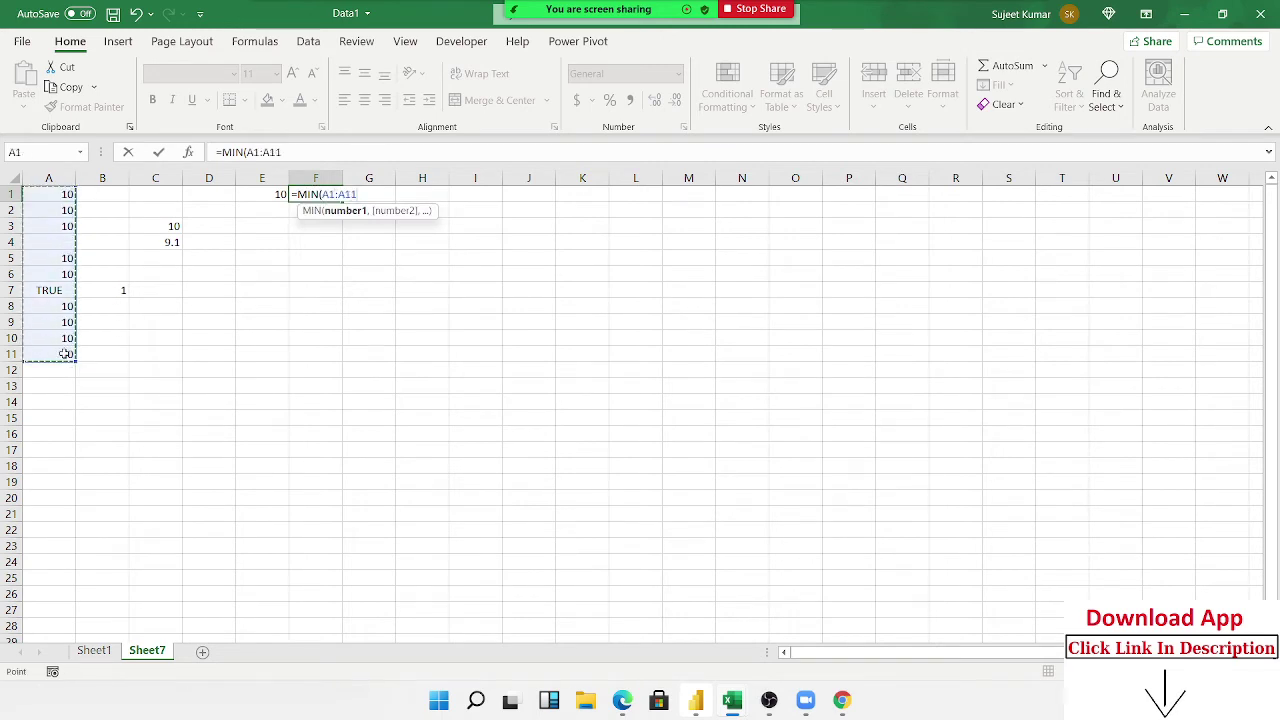
pyautogui.press('Return')
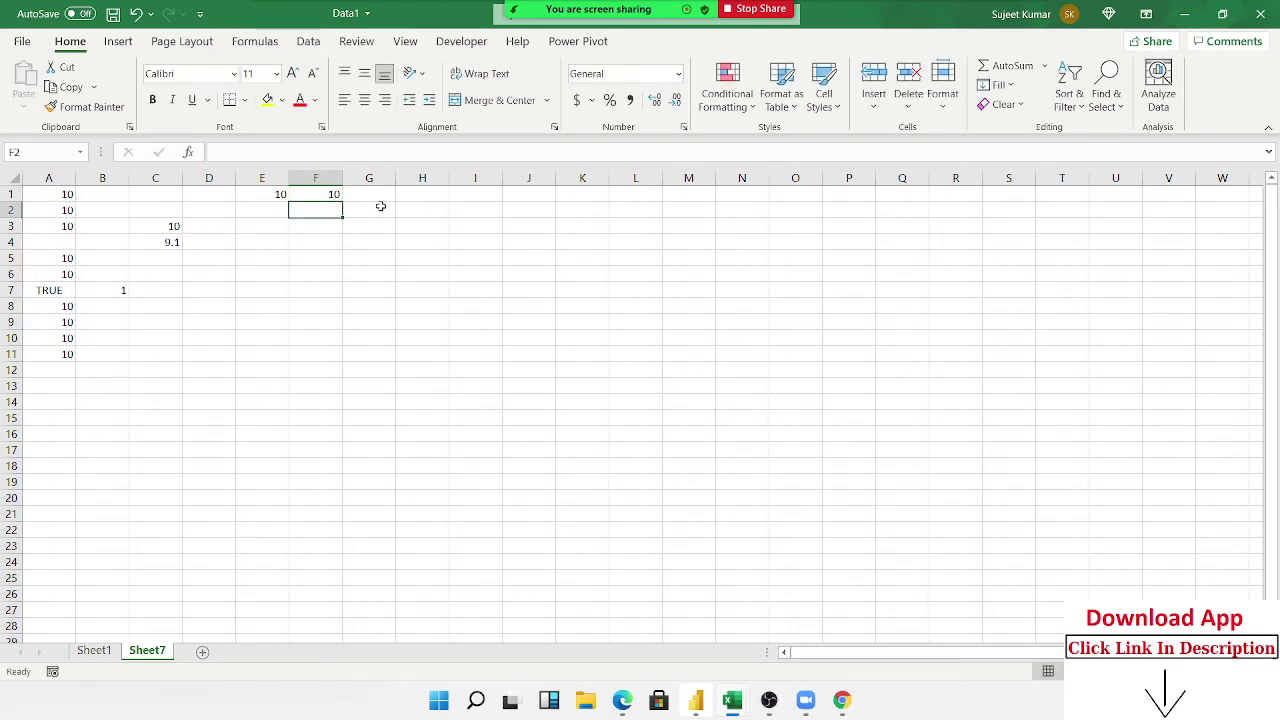
# Examine the suggested MAX and MIN function variants in cell E3, including MAXA and MINA, and discard the entries.
pyautogui.click(258, 227)
pyautogui.write('=')
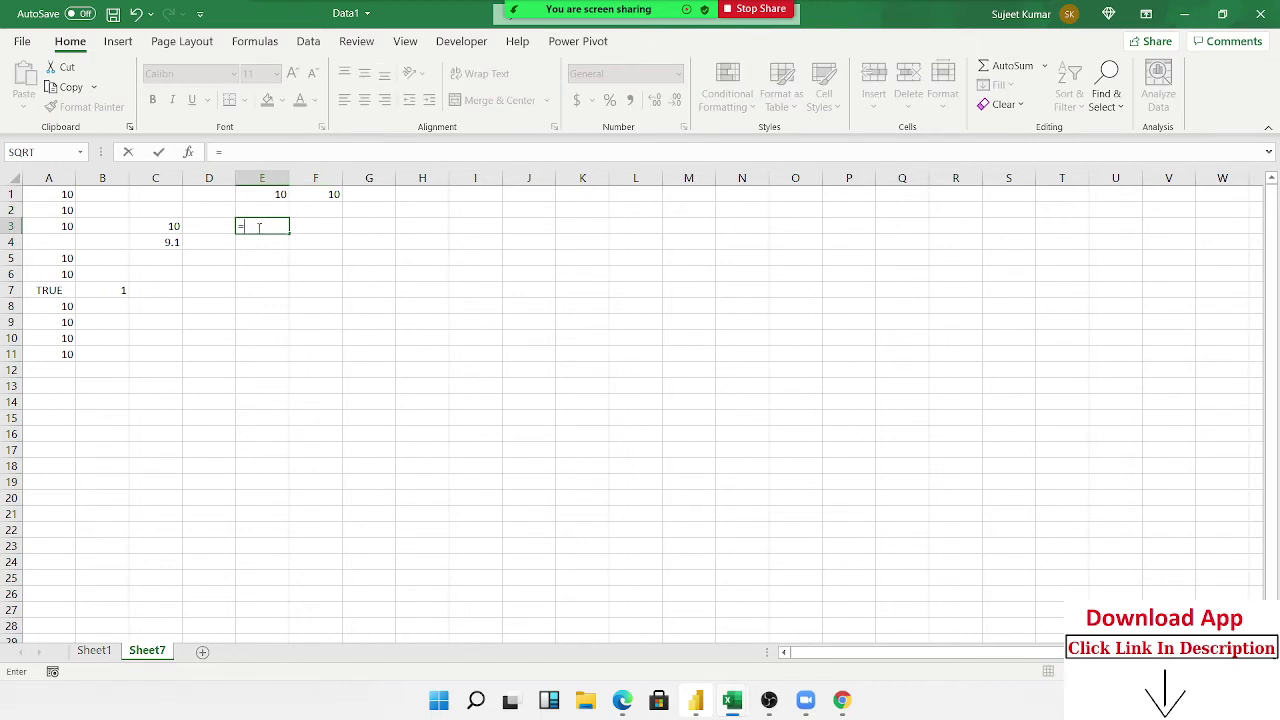
pyautogui.write('max')
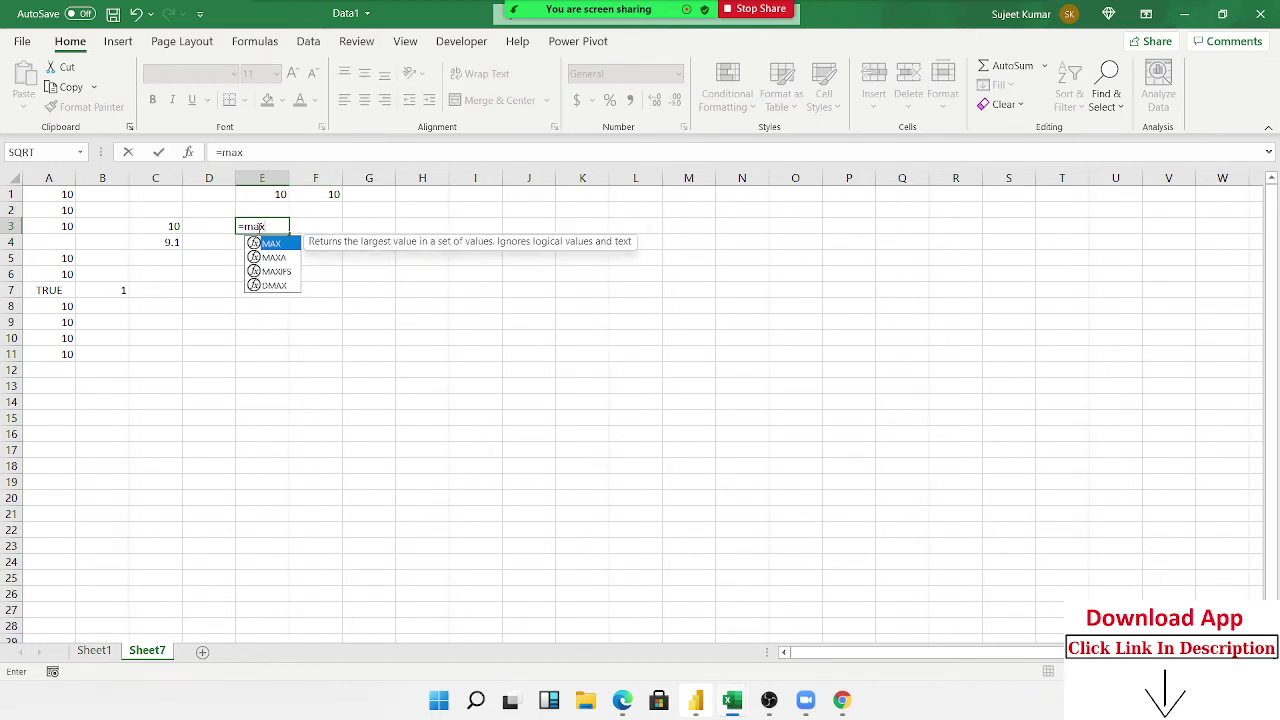
pyautogui.press('Down')
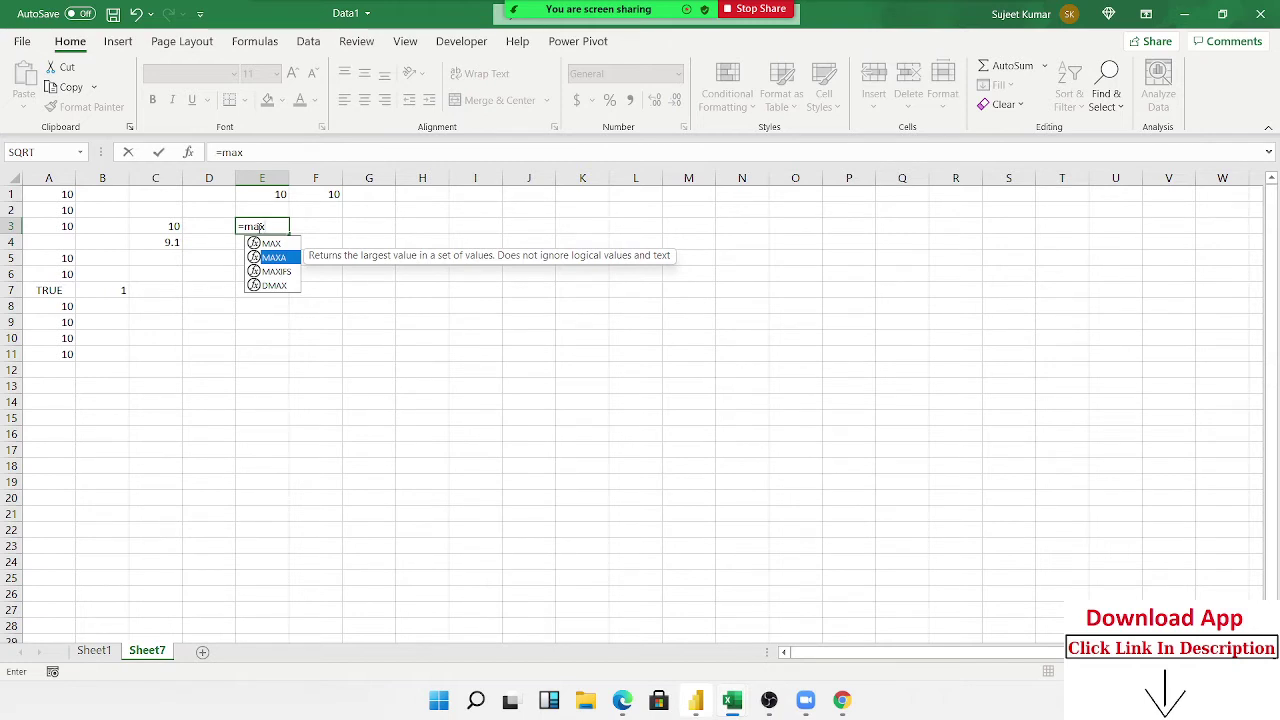
pyautogui.press('Escape')
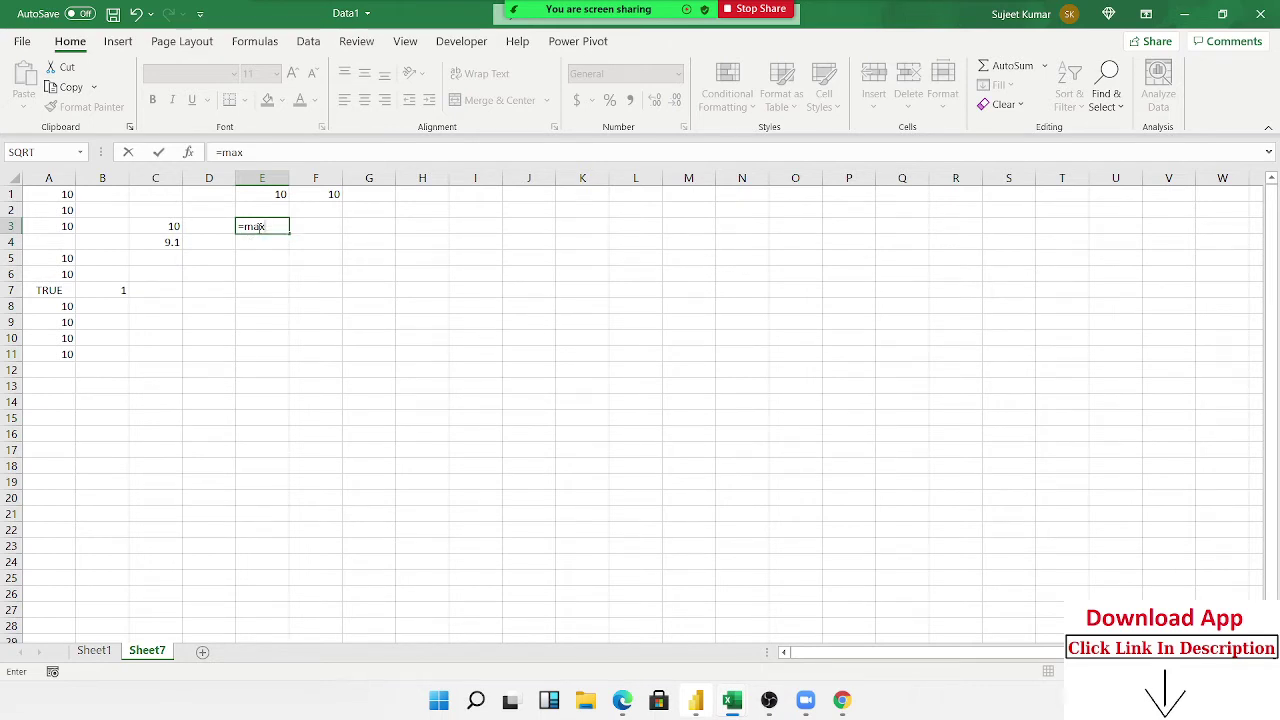
pyautogui.press('Escape')
pyautogui.write('=min')
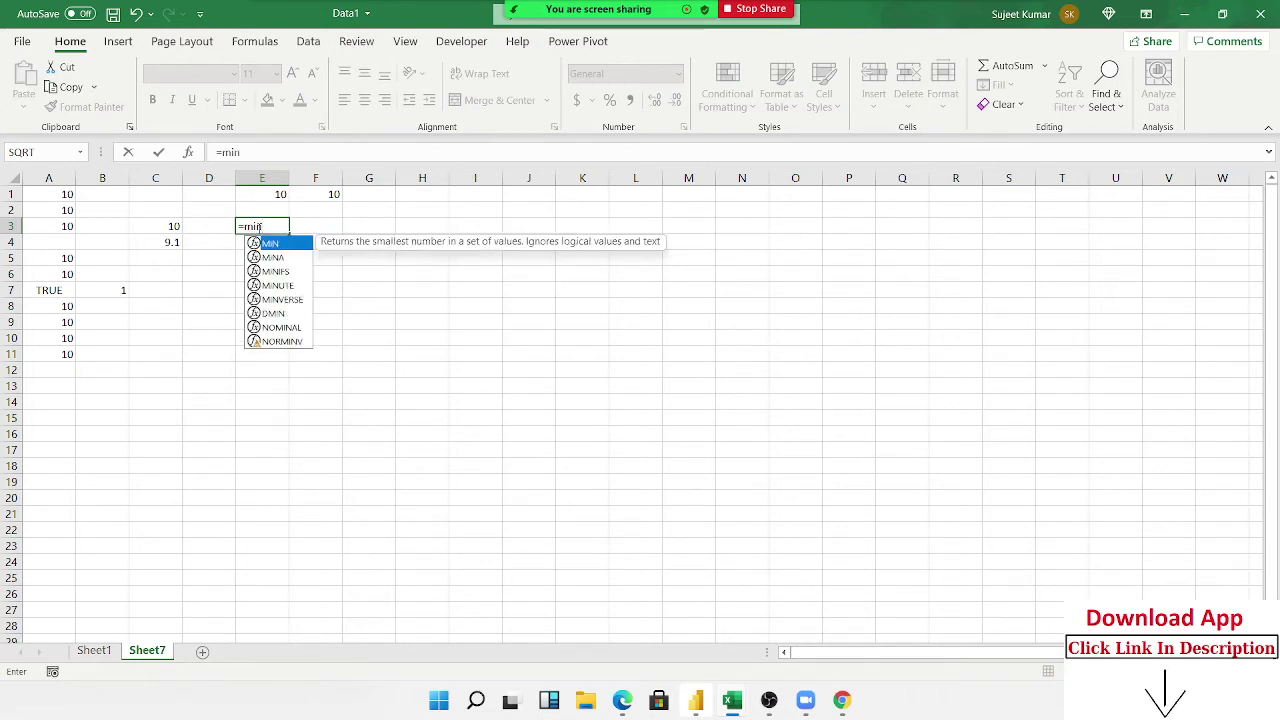
pyautogui.press('Down')
pyautogui.press('Tab')
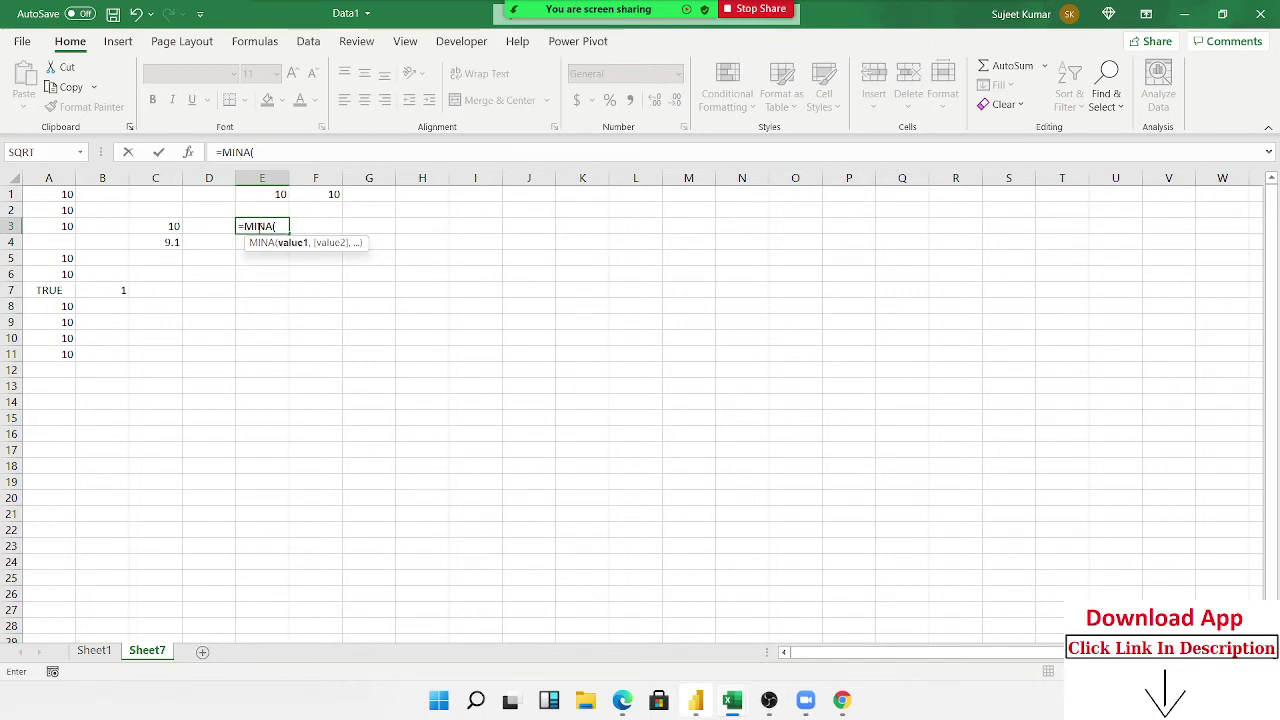
pyautogui.press('Escape')
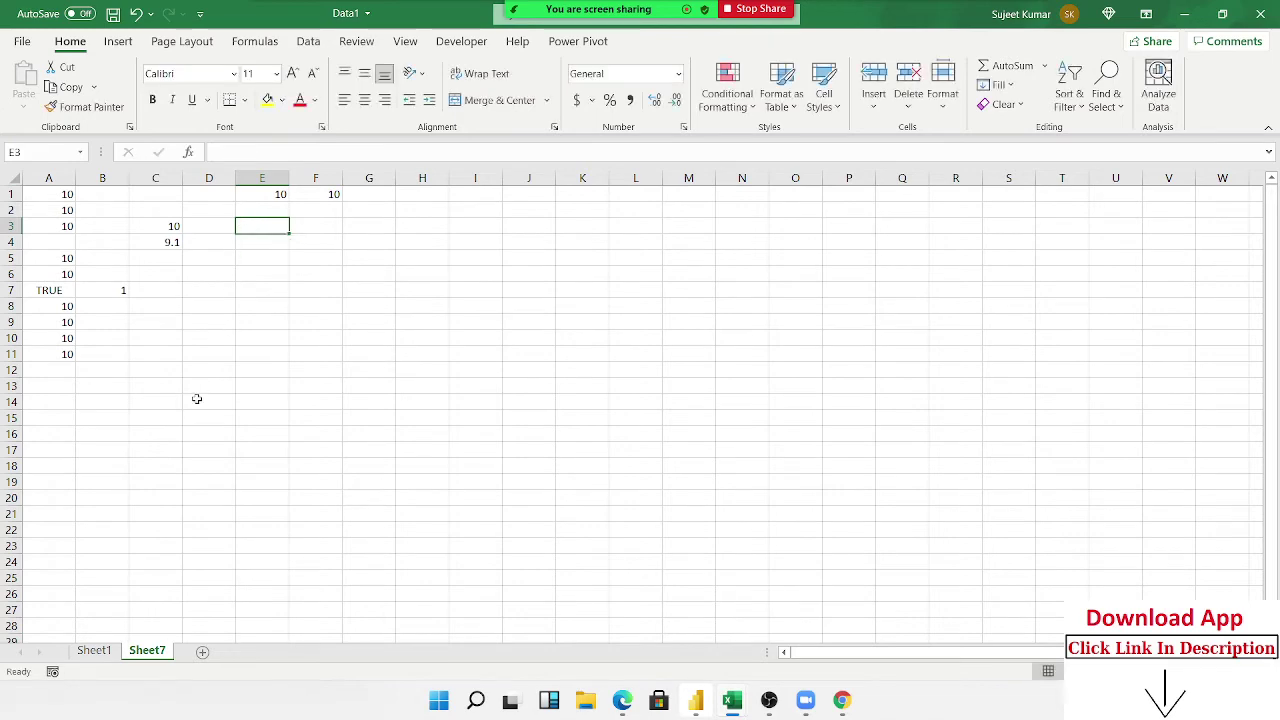
# On Sheet1, enter a MAXIFS formula in M5 over quantity column F:F, matching name column C:C with I5.
pyautogui.click(112, 651)
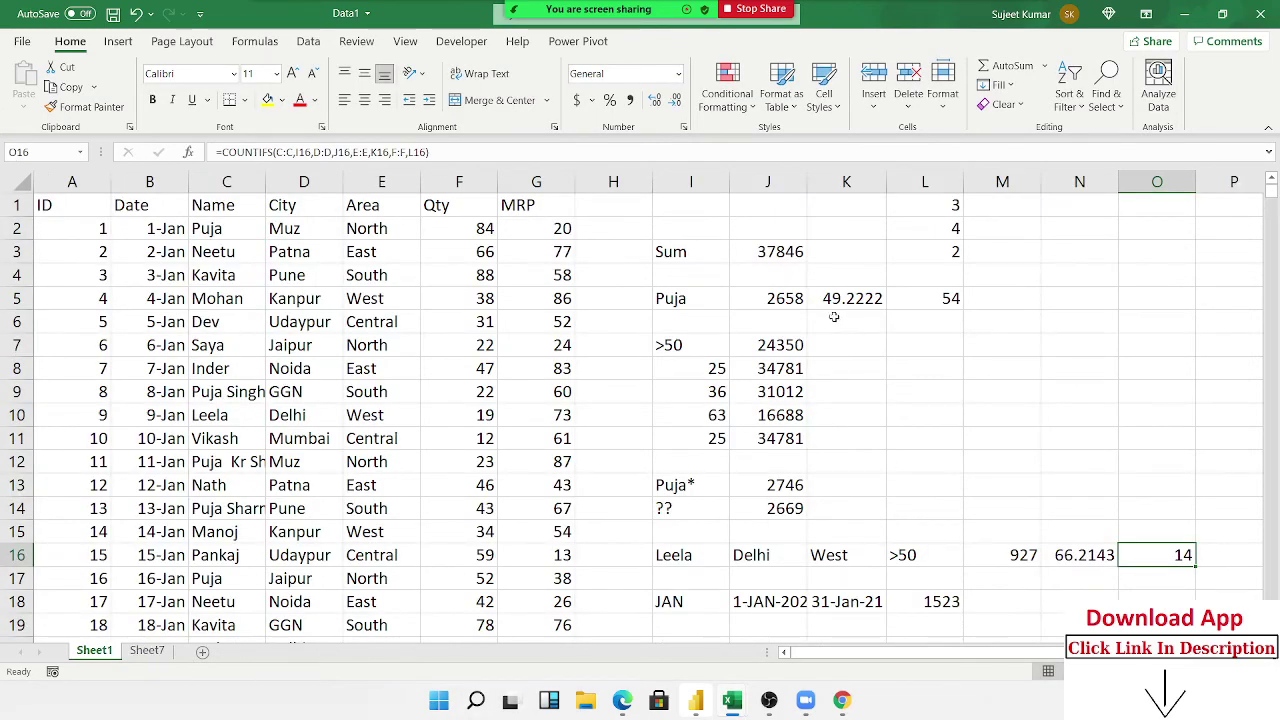
pyautogui.moveTo(678, 298); pyautogui.dragTo(950, 298)
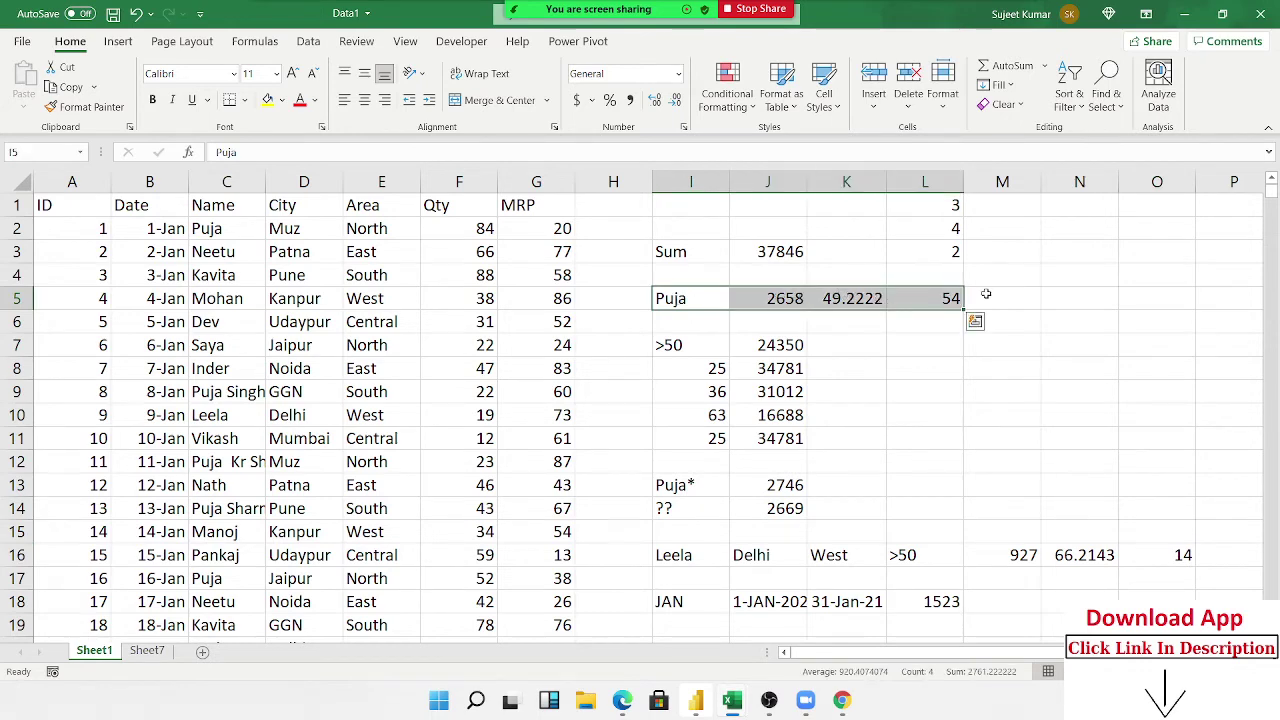
pyautogui.click(986, 294)
pyautogui.write('=max')
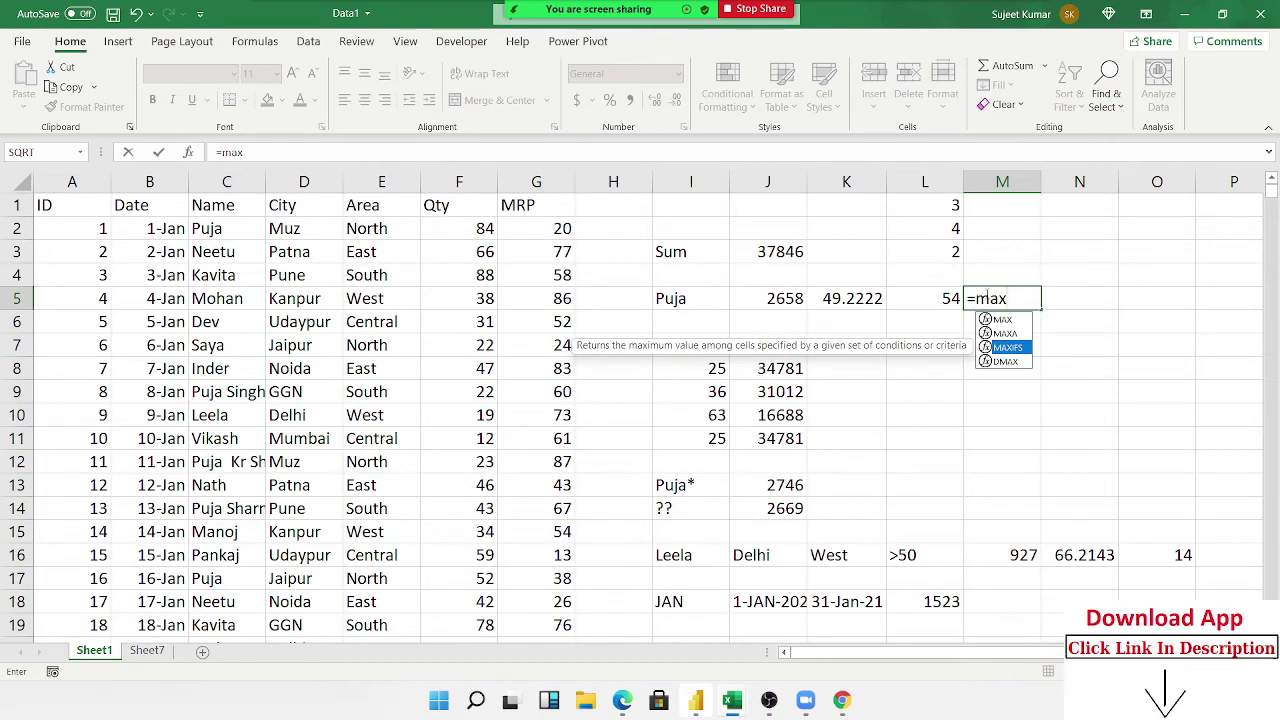
pyautogui.press('Tab')
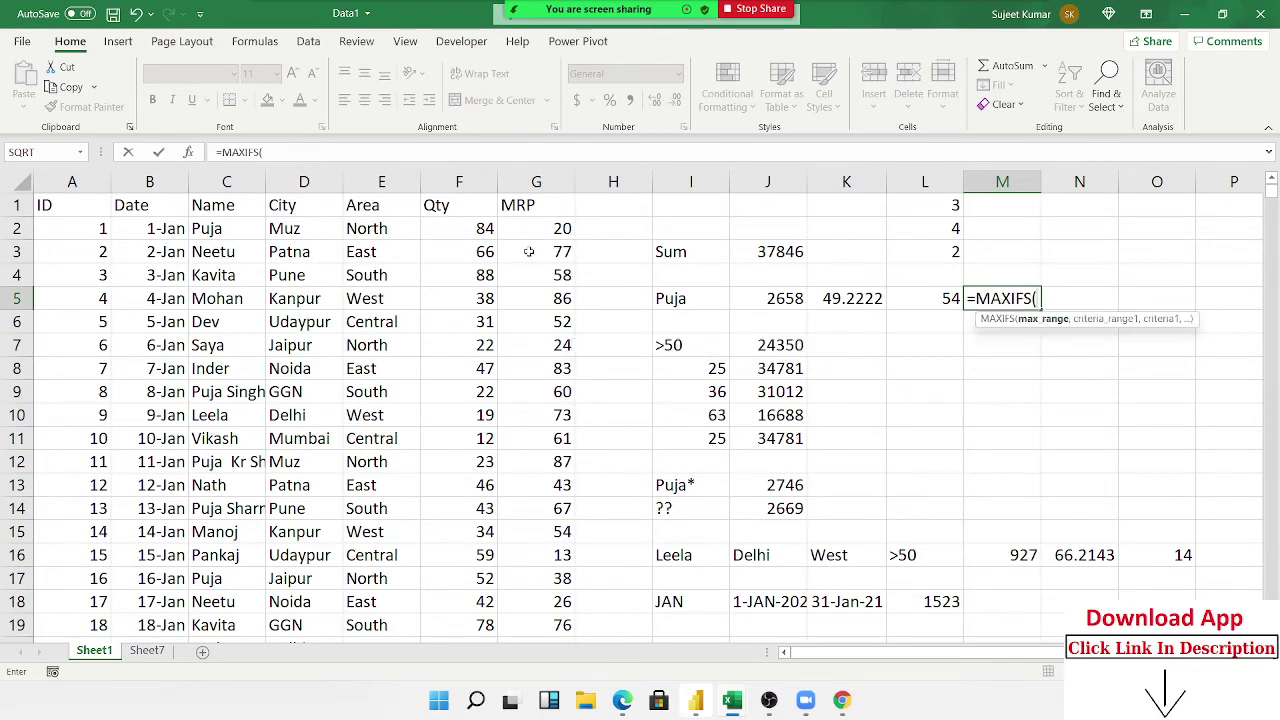
pyautogui.click(457, 181)
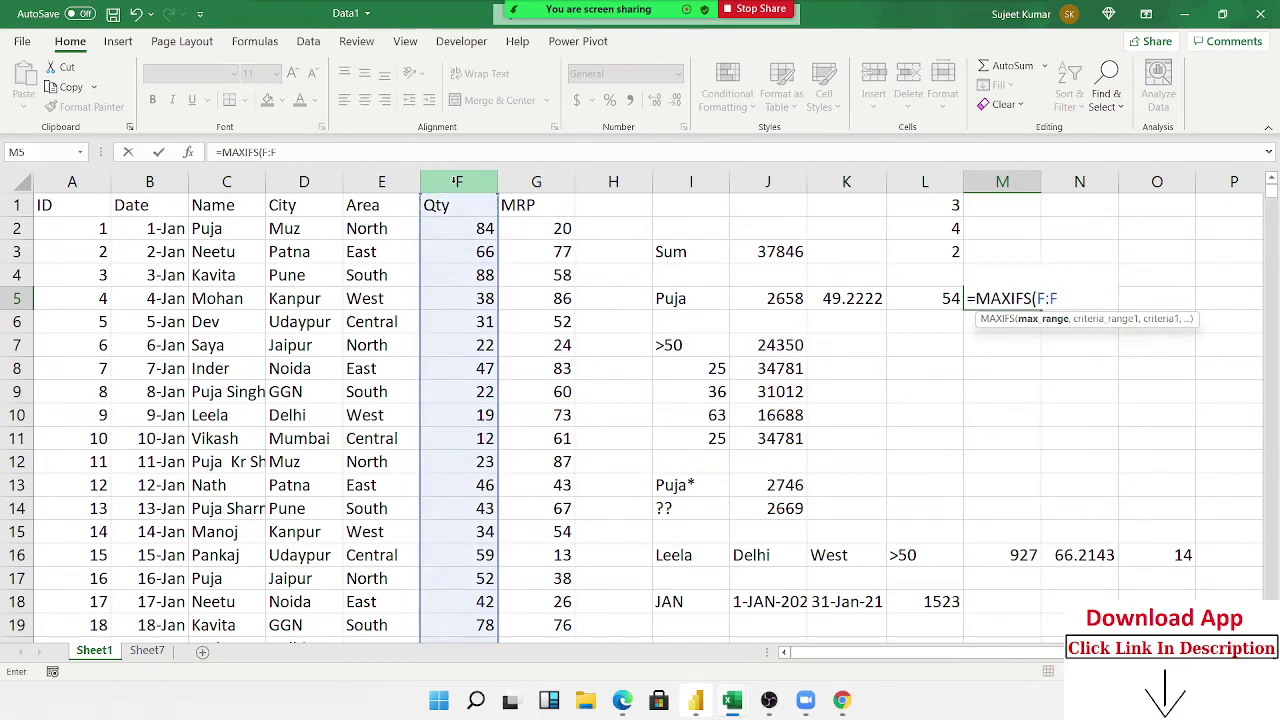
pyautogui.write(',')
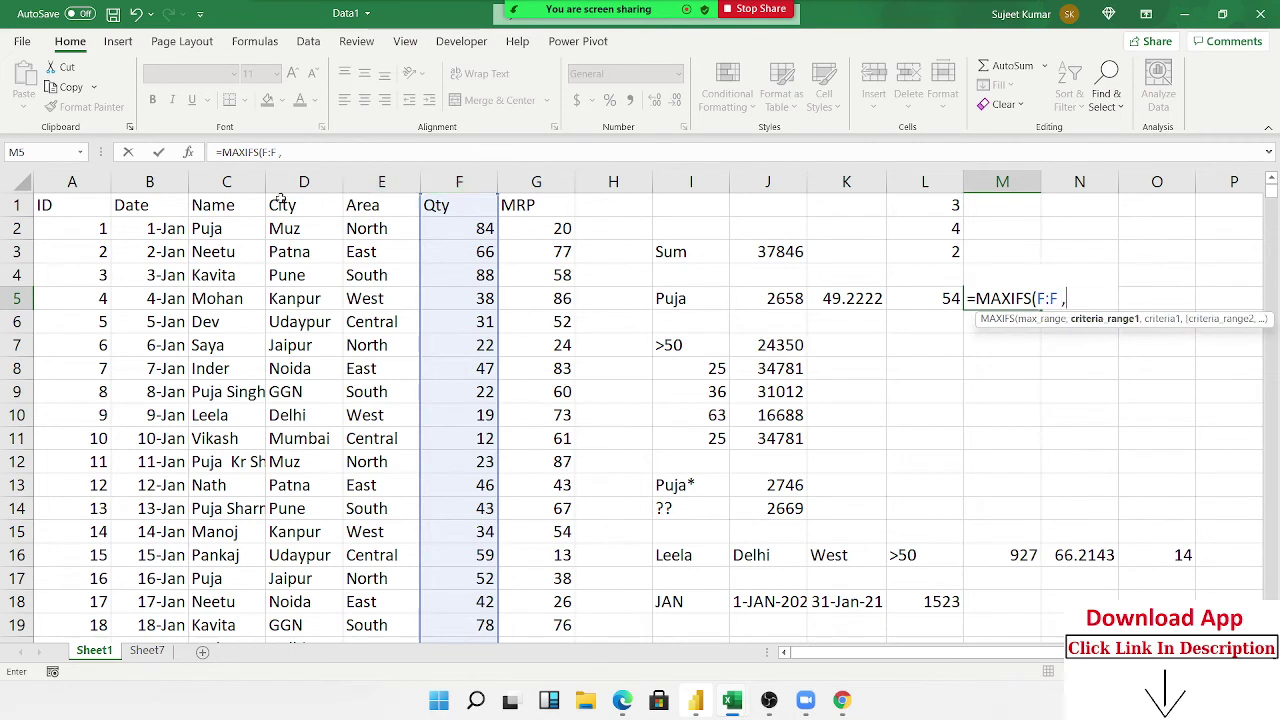
pyautogui.click(224, 181)
pyautogui.write(',')
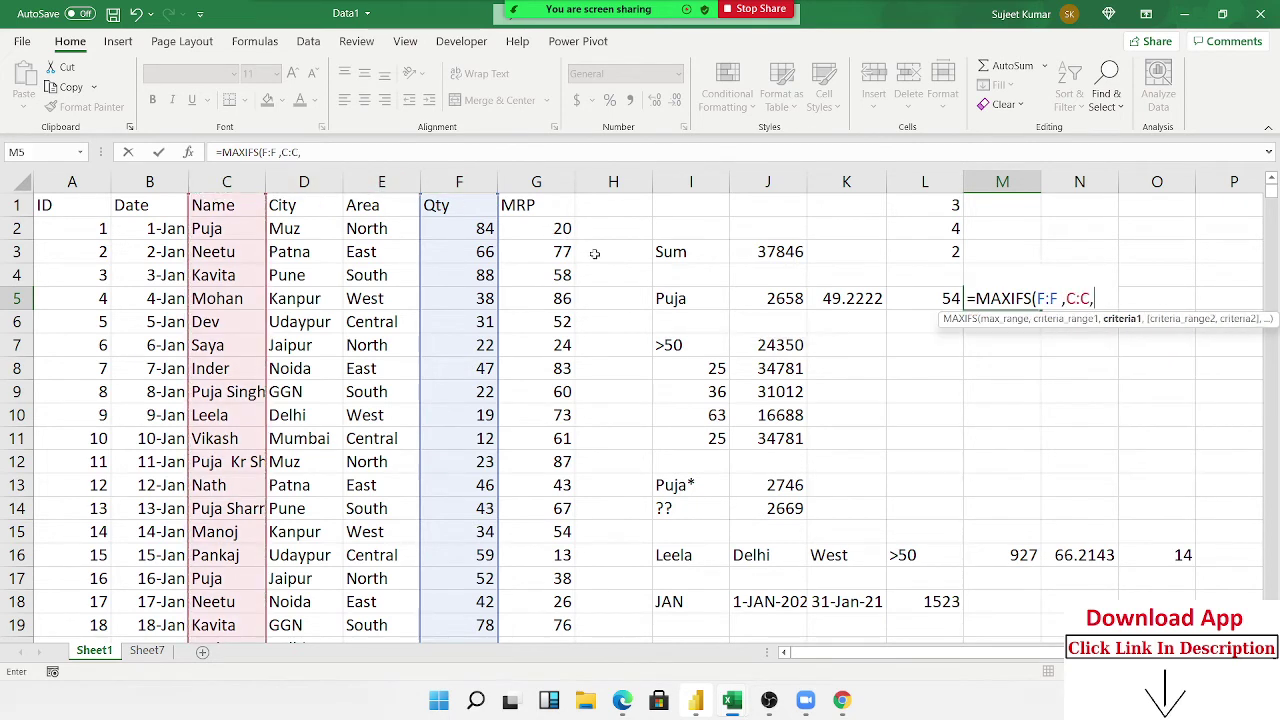
pyautogui.click(663, 296)
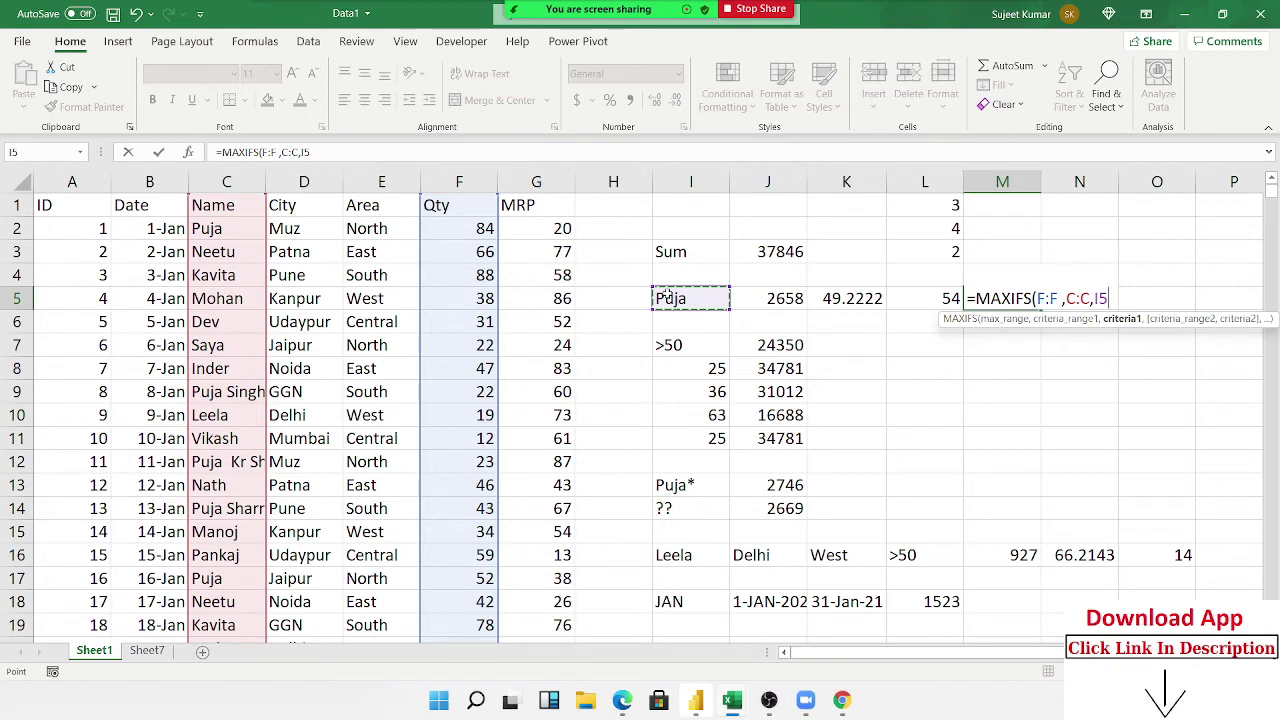
pyautogui.press('Return')
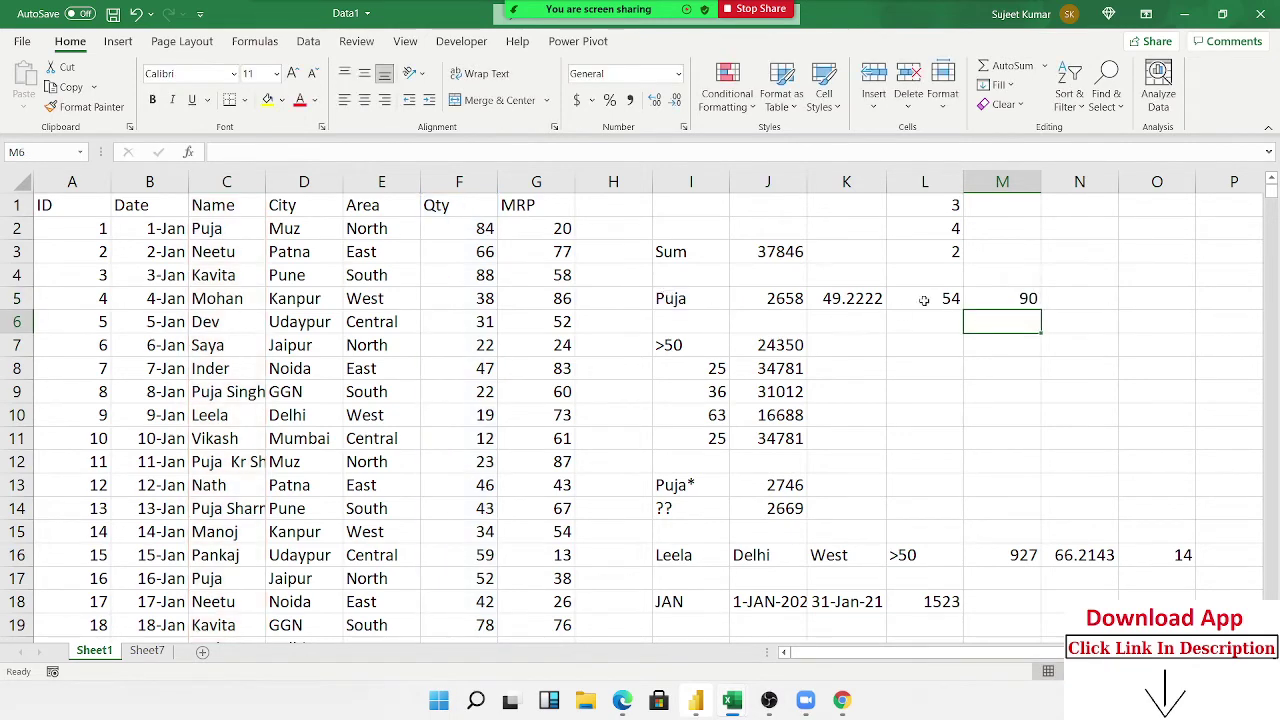
pyautogui.click(1018, 293)
# Start a MAXIFS formula in P16 over quantity column F:F with the name condition C:C matching I16.
pyautogui.click(1225, 572)
pyautogui.click(1224, 555)
pyautogui.write('=')
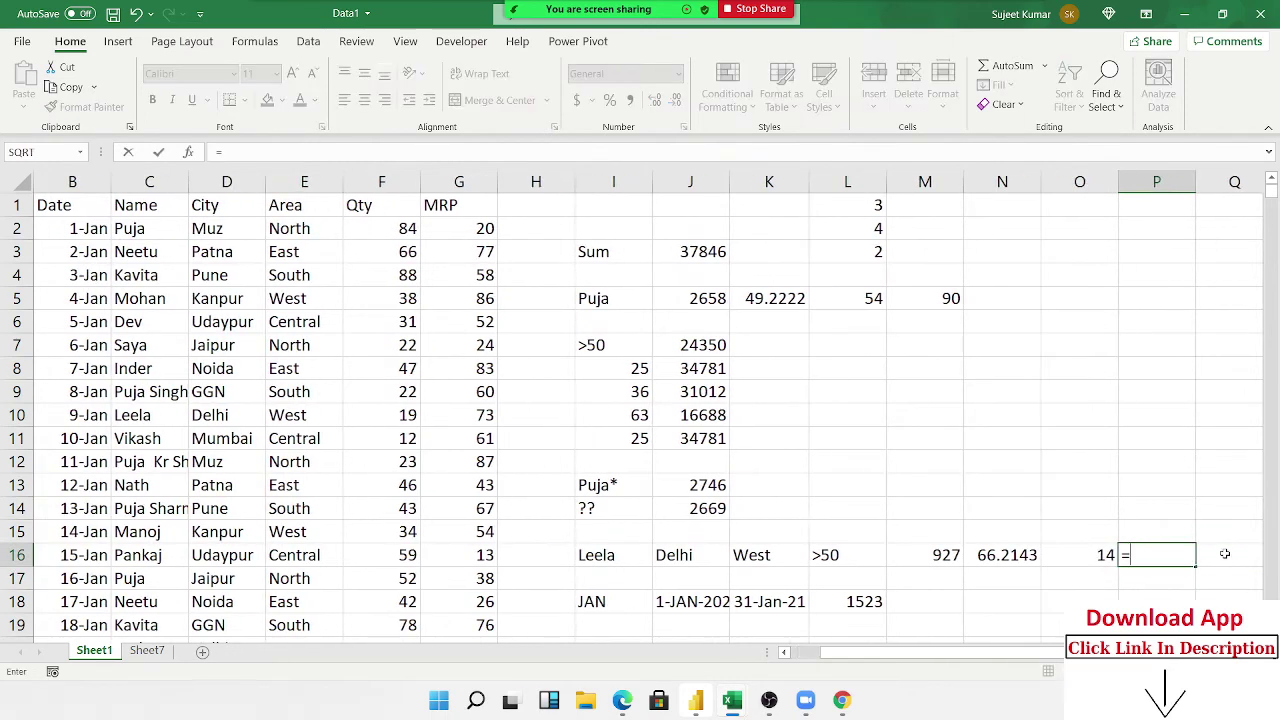
pyautogui.write('max')
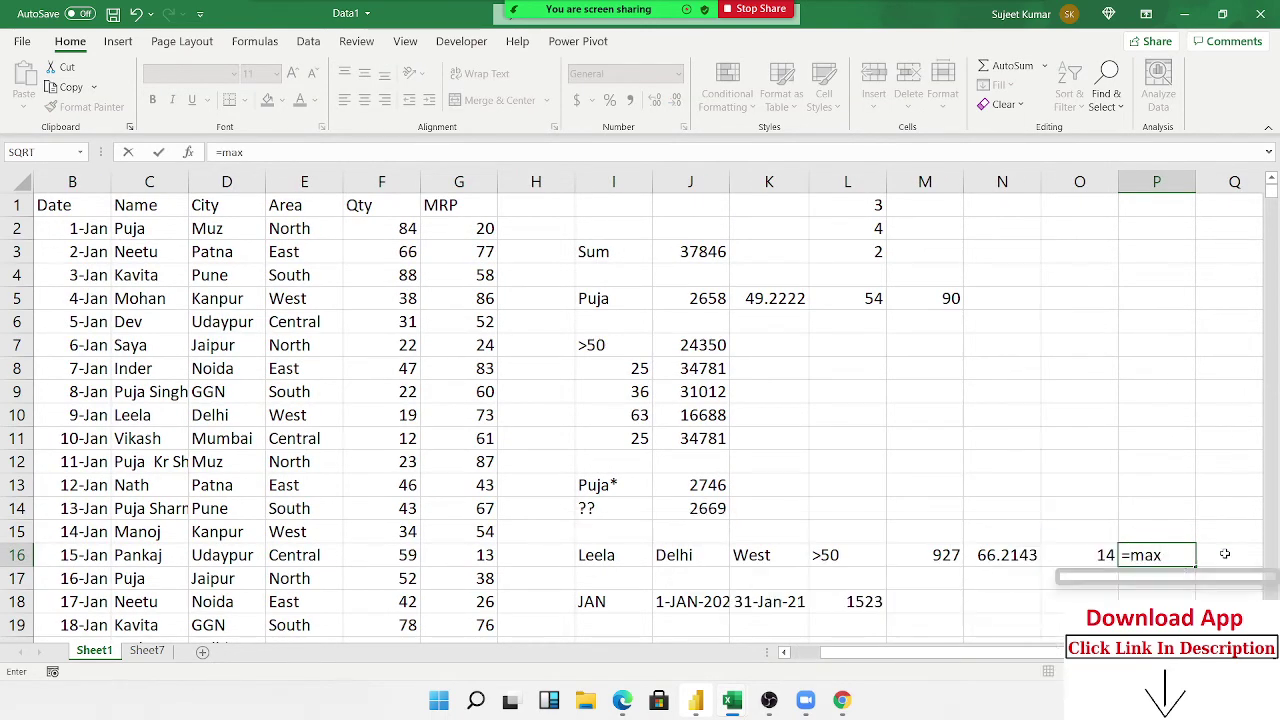
pyautogui.press('Tab')
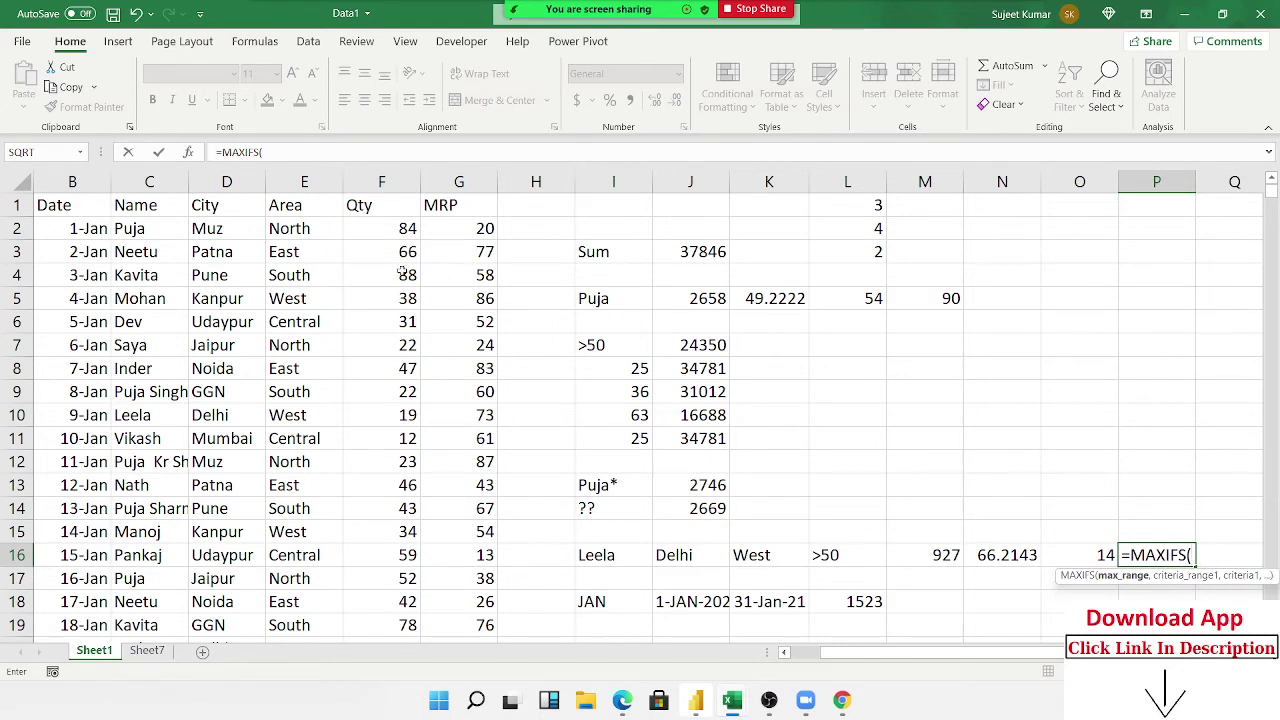
pyautogui.click(378, 184)
pyautogui.write(',')
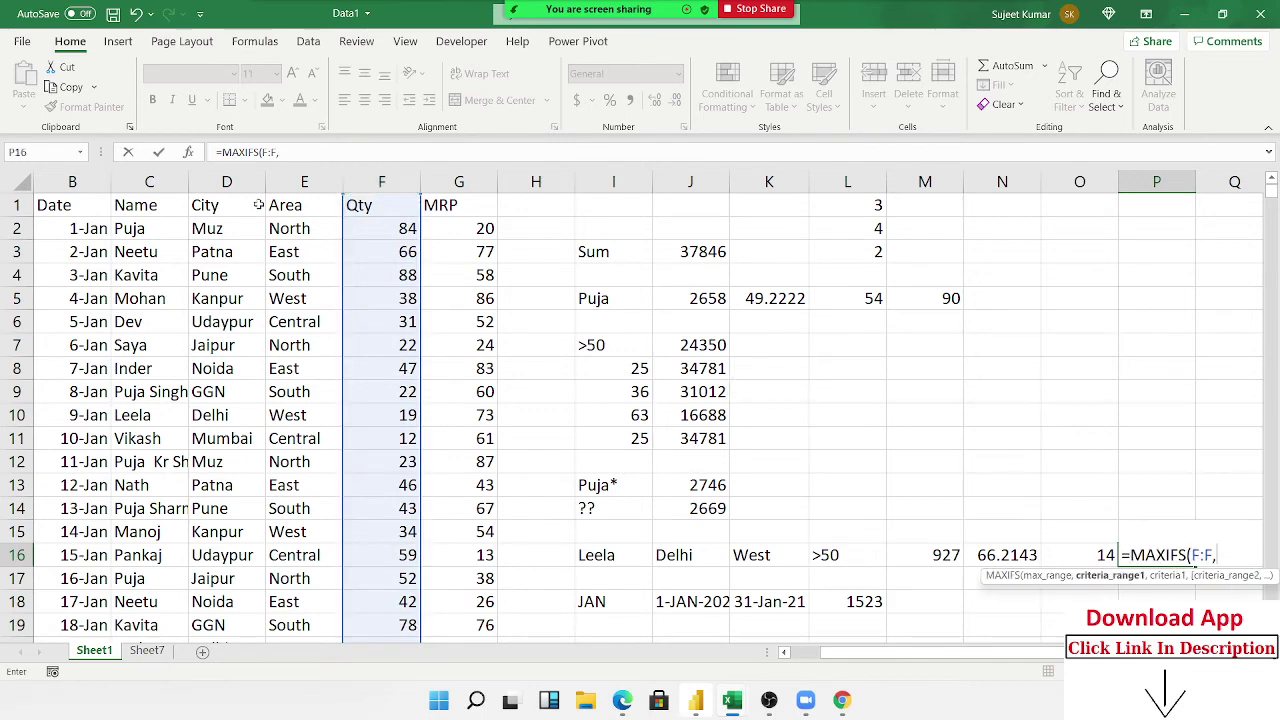
pyautogui.click(142, 180)
pyautogui.write(',')
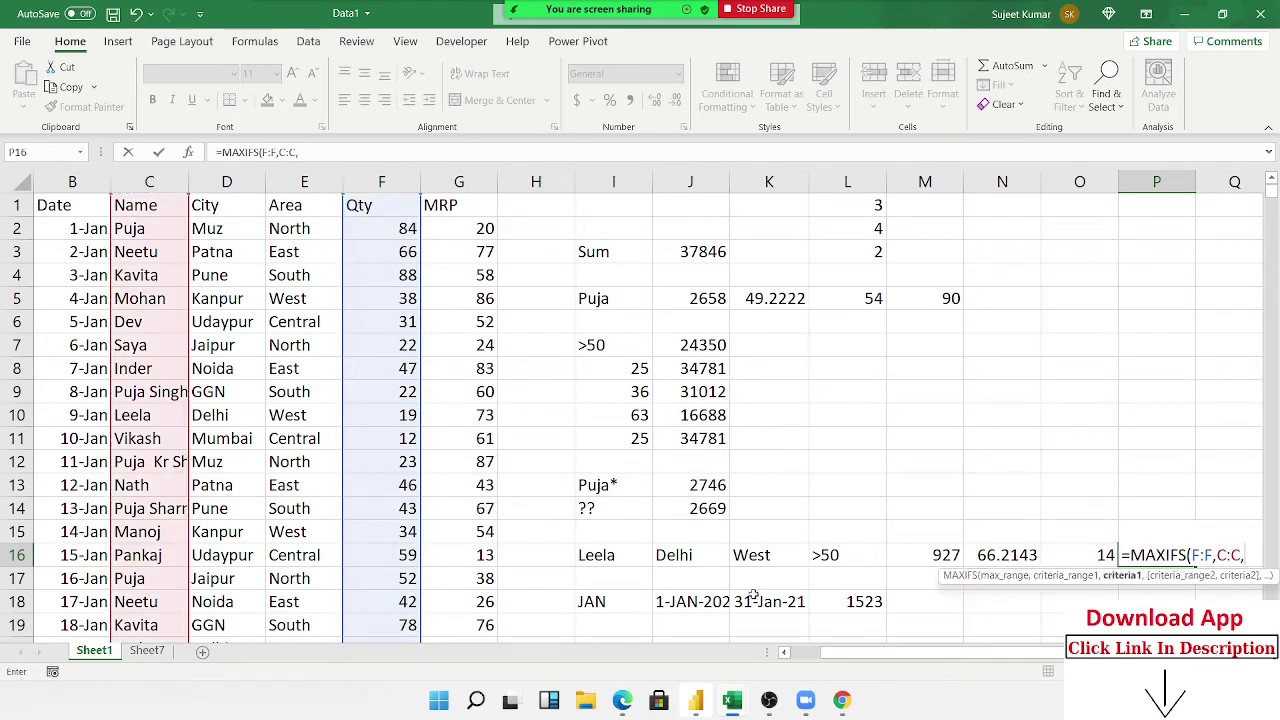
pyautogui.click(614, 555)
pyautogui.write(',')
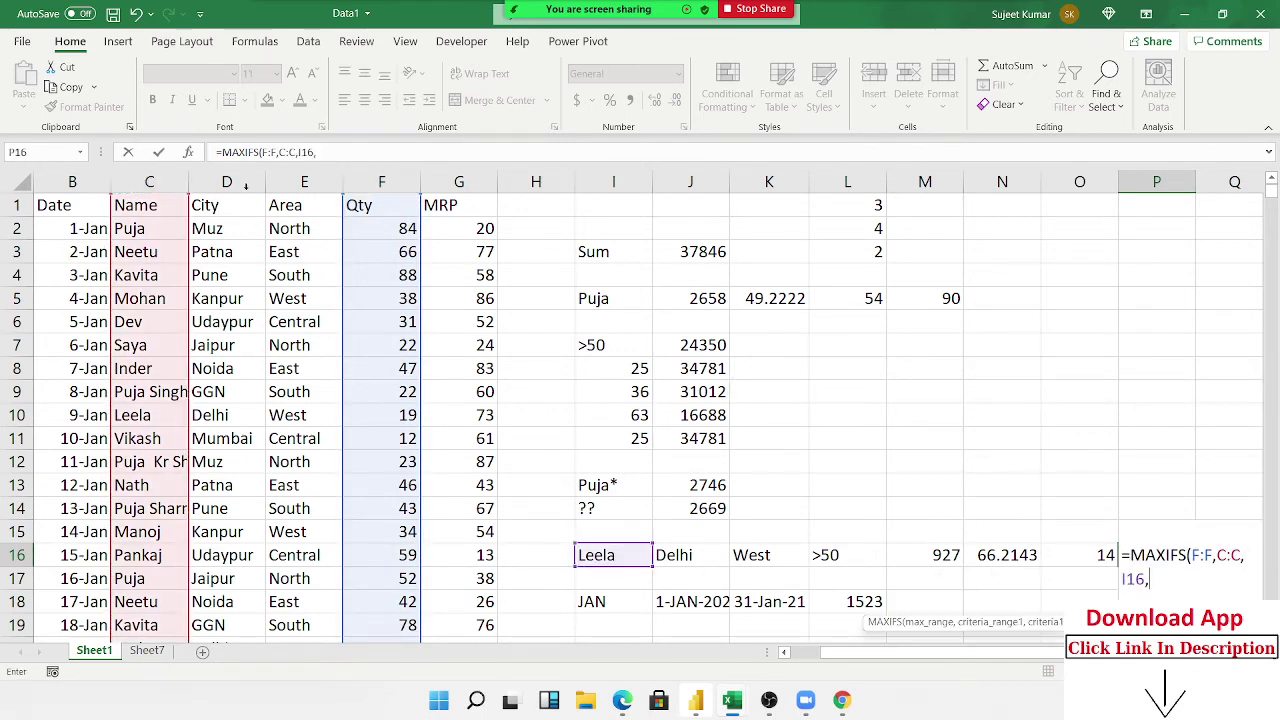
# Add the city condition D:D with J16 and the area condition E:E with K16 to the MAXIFS formula.
pyautogui.click(226, 181)
pyautogui.write(',')
pyautogui.click(694, 556)
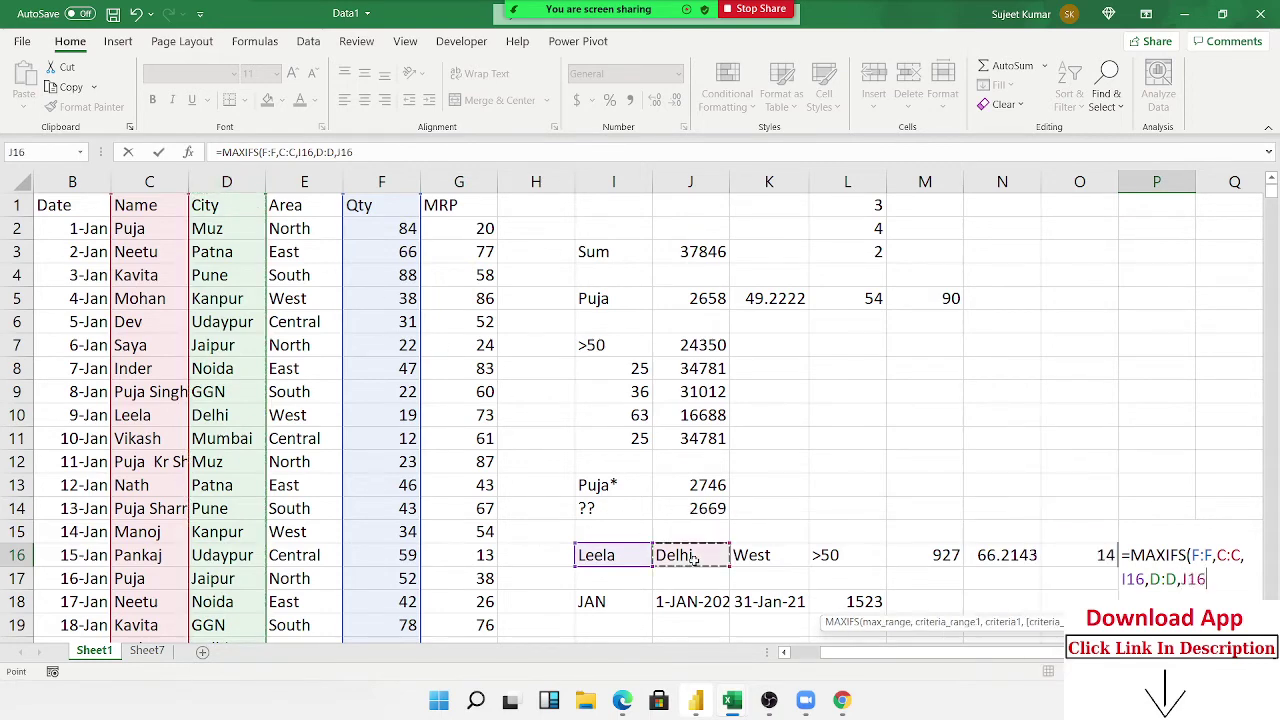
pyautogui.write(',')
pyautogui.click(306, 182)
pyautogui.write(',E:E,')
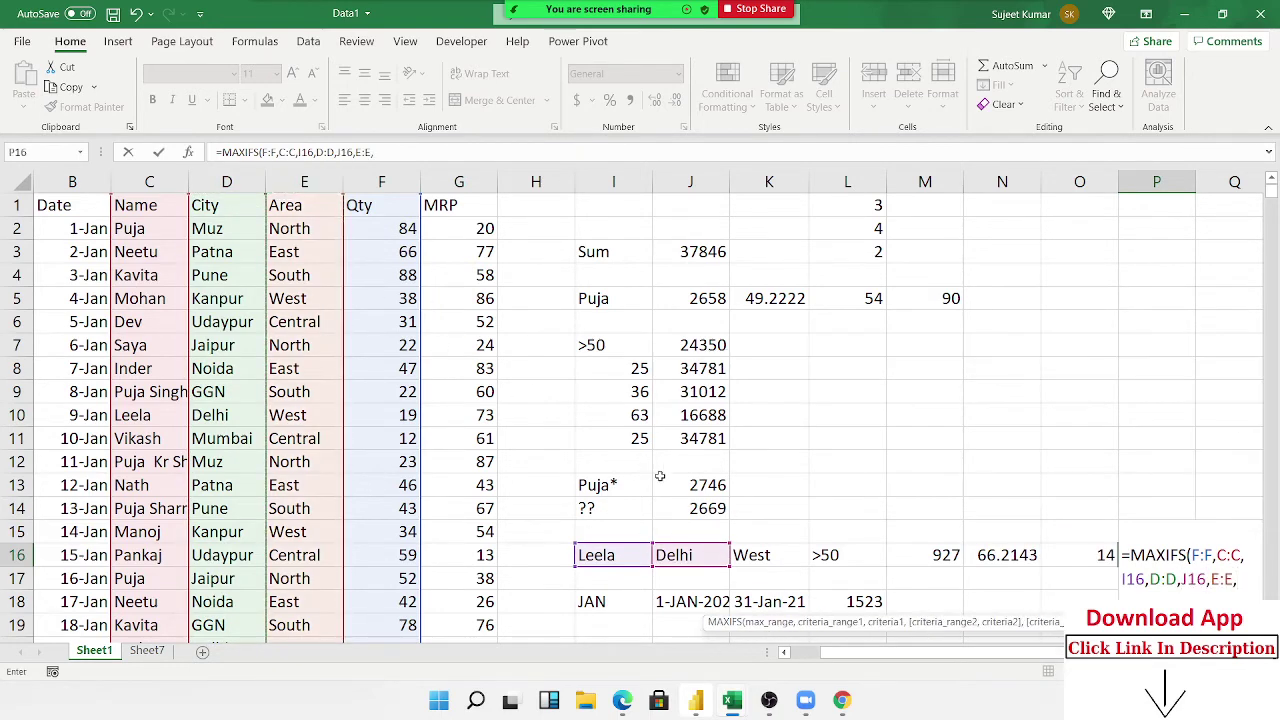
pyautogui.click(744, 552)
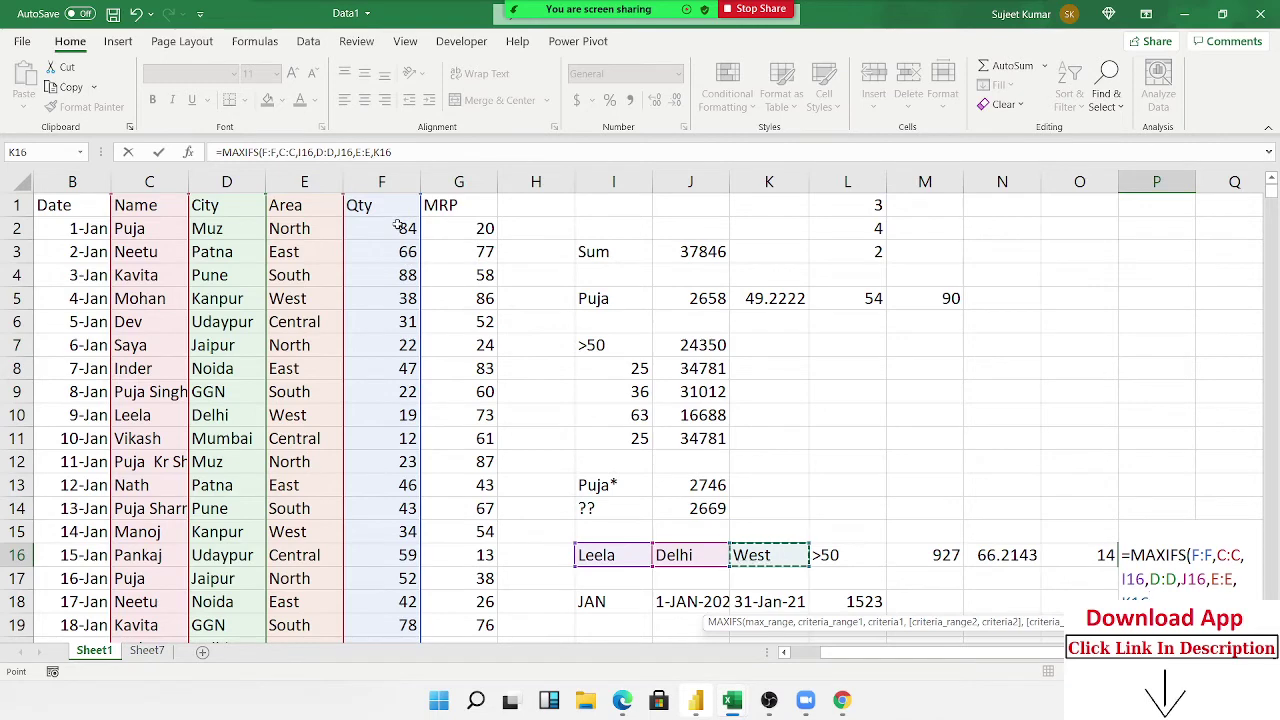
# Add the quantity condition F:F with L16 and complete the MAXIFS formula in P16.
pyautogui.write(',')
pyautogui.click(384, 182)
pyautogui.write(',F:F,')
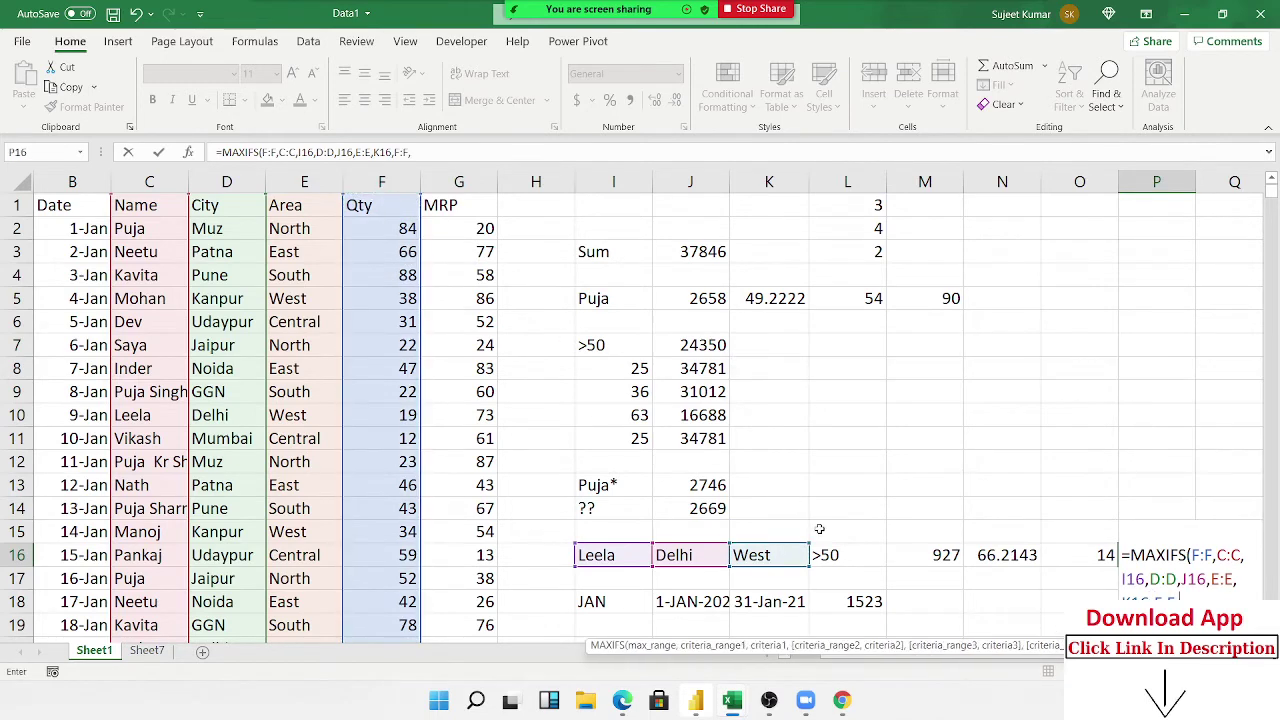
pyautogui.click(848, 560)
pyautogui.press('Return')
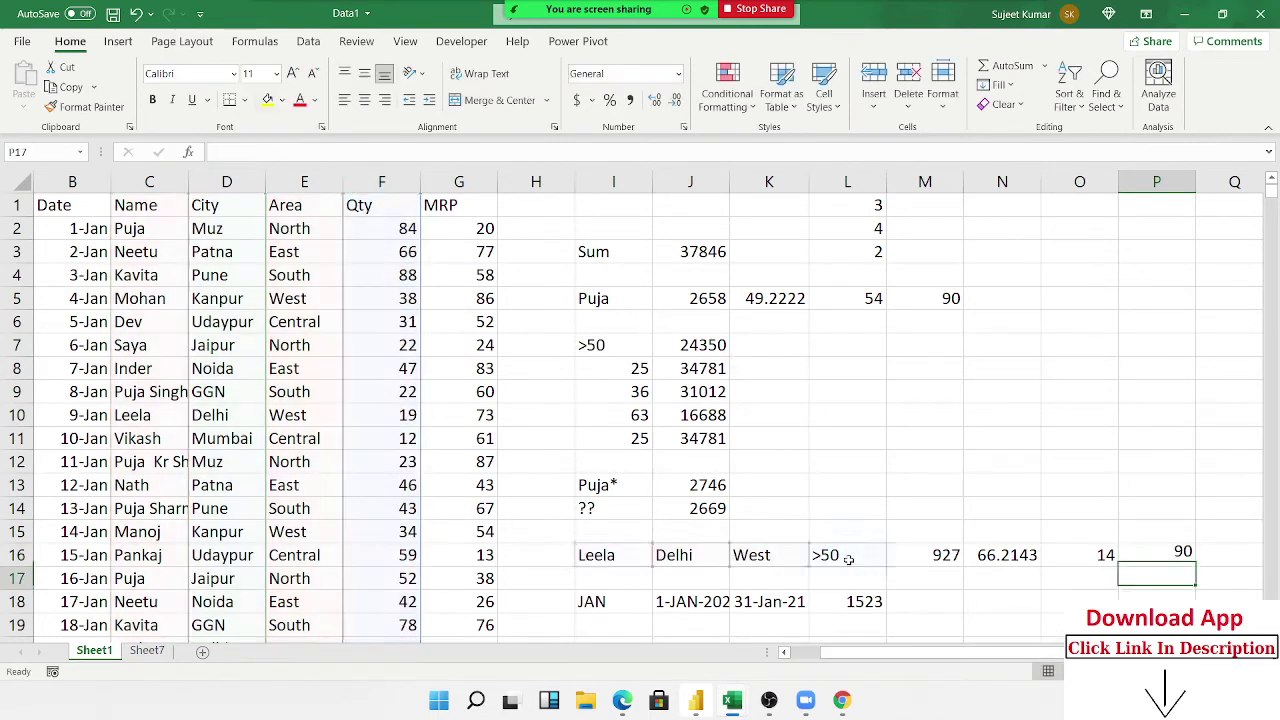
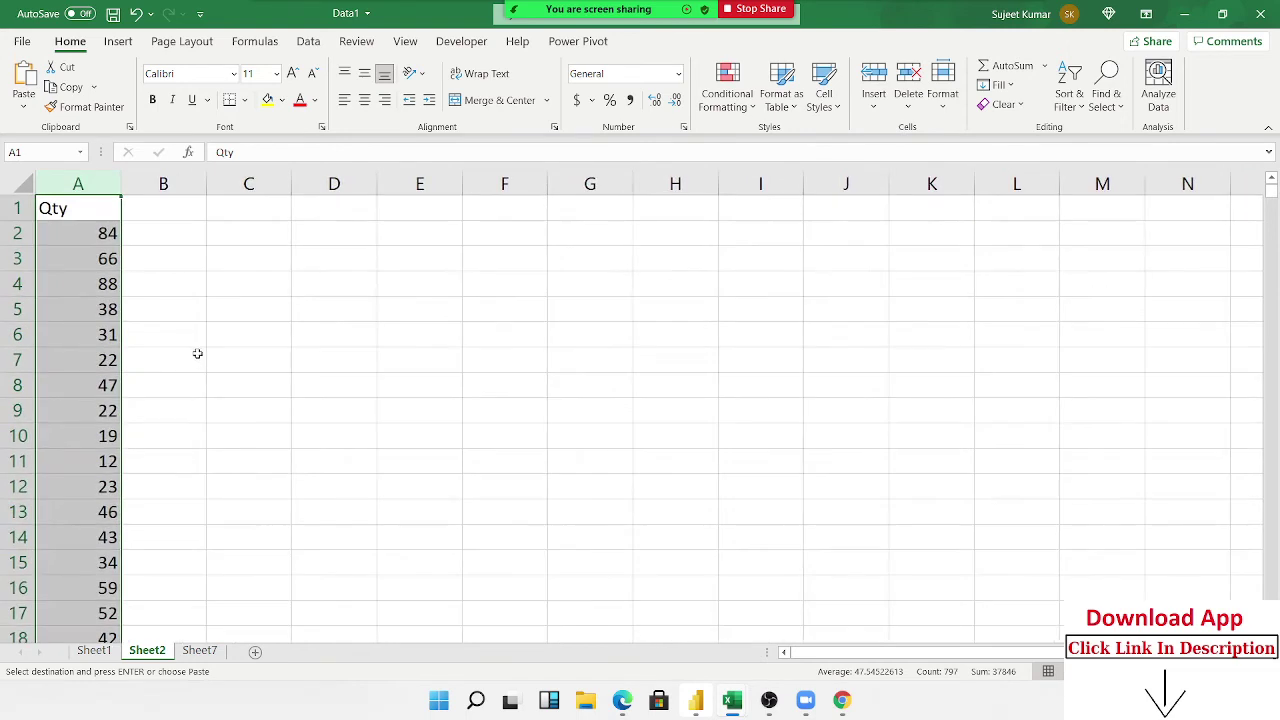
# On Sheet2, end the pending copy and enter a MAX formula in D4 over the whole Qty column A:A.
pyautogui.press('Escape')
pyautogui.click(309, 279)
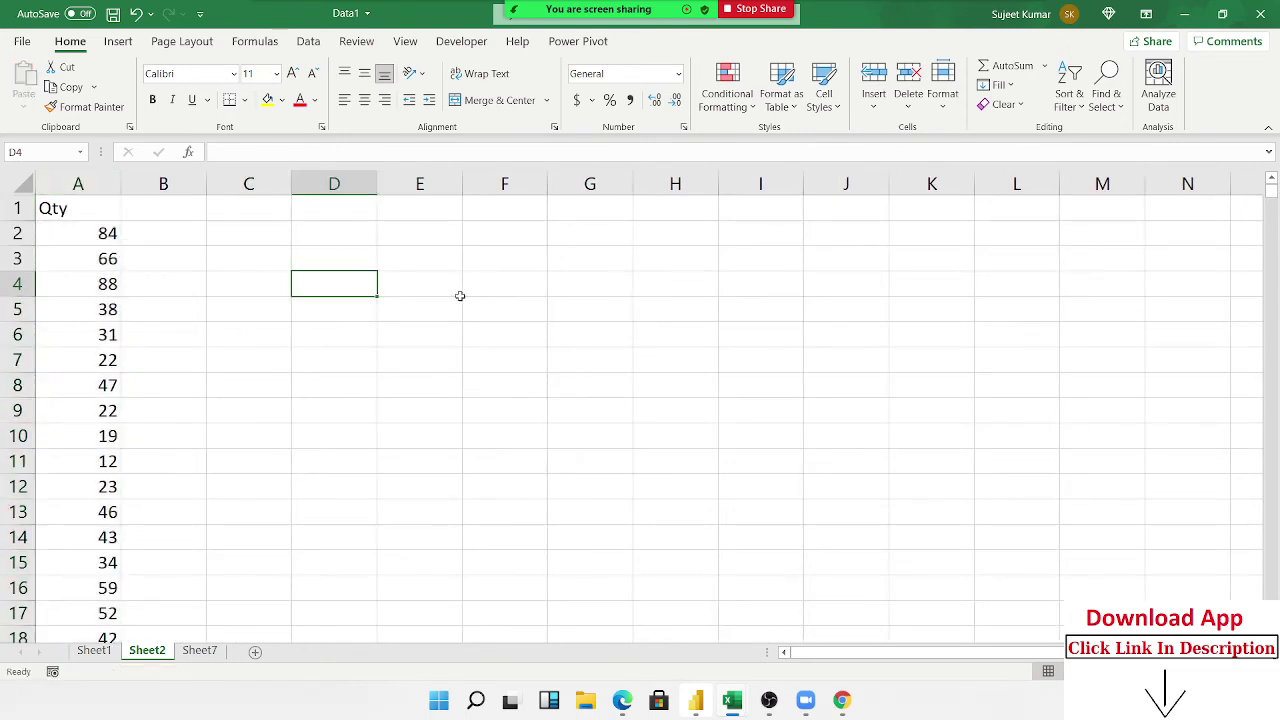
pyautogui.write('Ma')
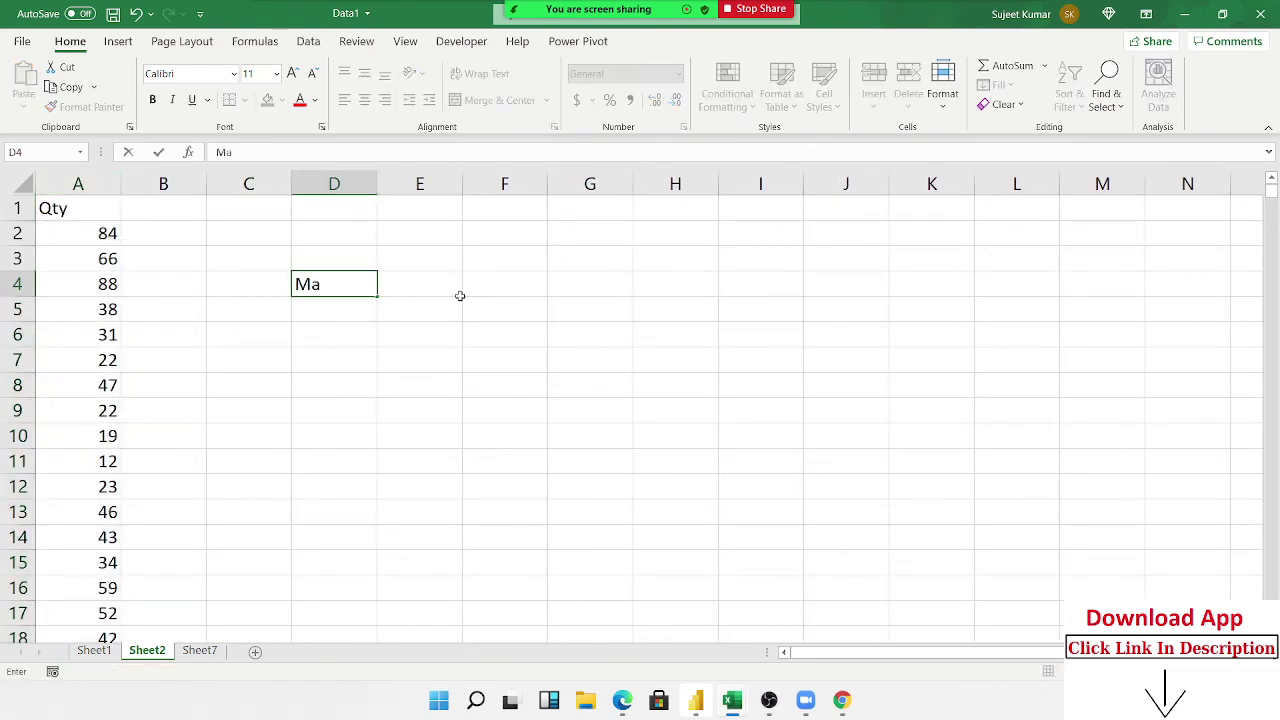
pyautogui.press('BackSpace')
pyautogui.press('BackSpace')
pyautogui.write('M')
pyautogui.press('BackSpace')
pyautogui.write('=')
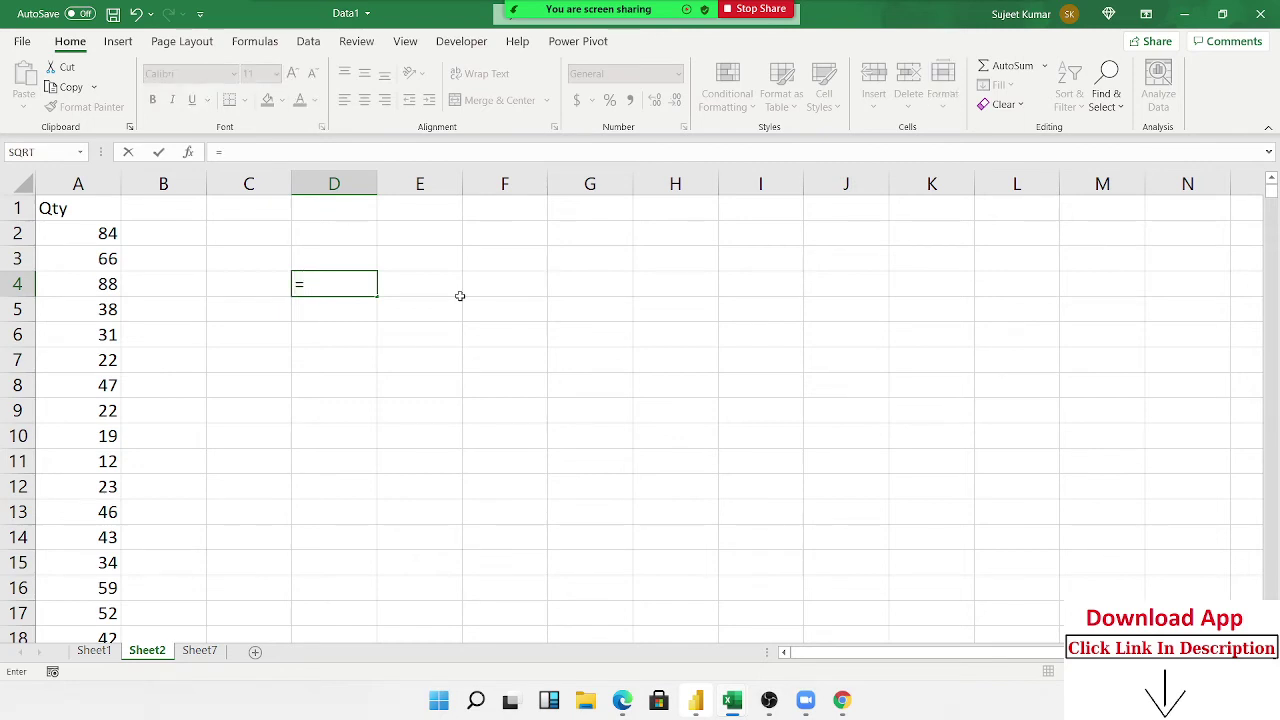
pyautogui.write('max')
pyautogui.press('Tab')
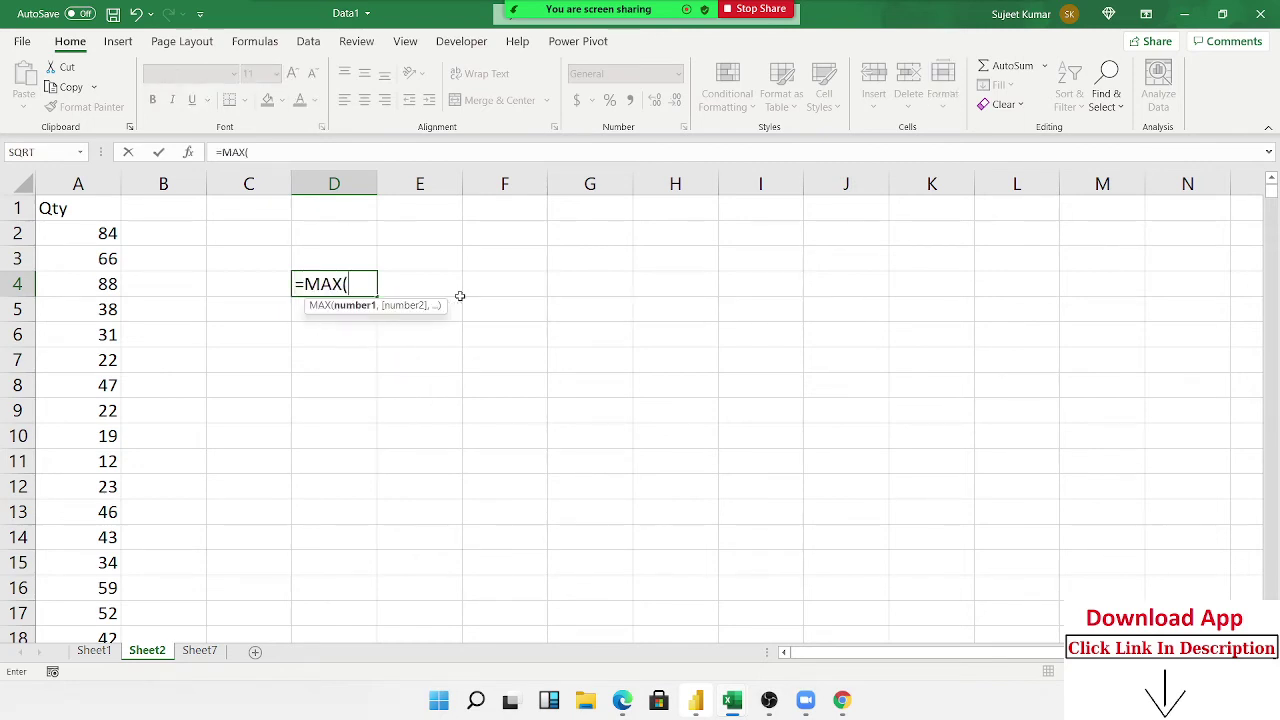
pyautogui.click(82, 183)
pyautogui.press('Return')
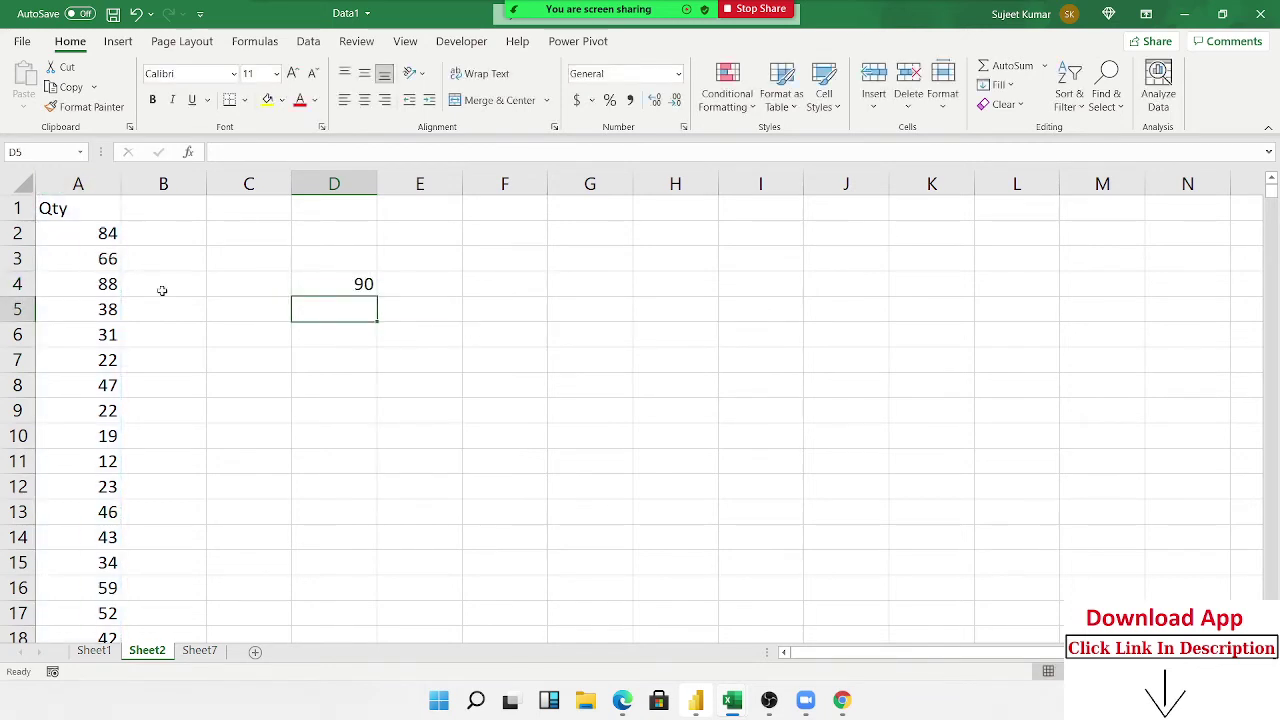
# Look through the Qty values in column A down to around row 52.
pyautogui.click(273, 336)
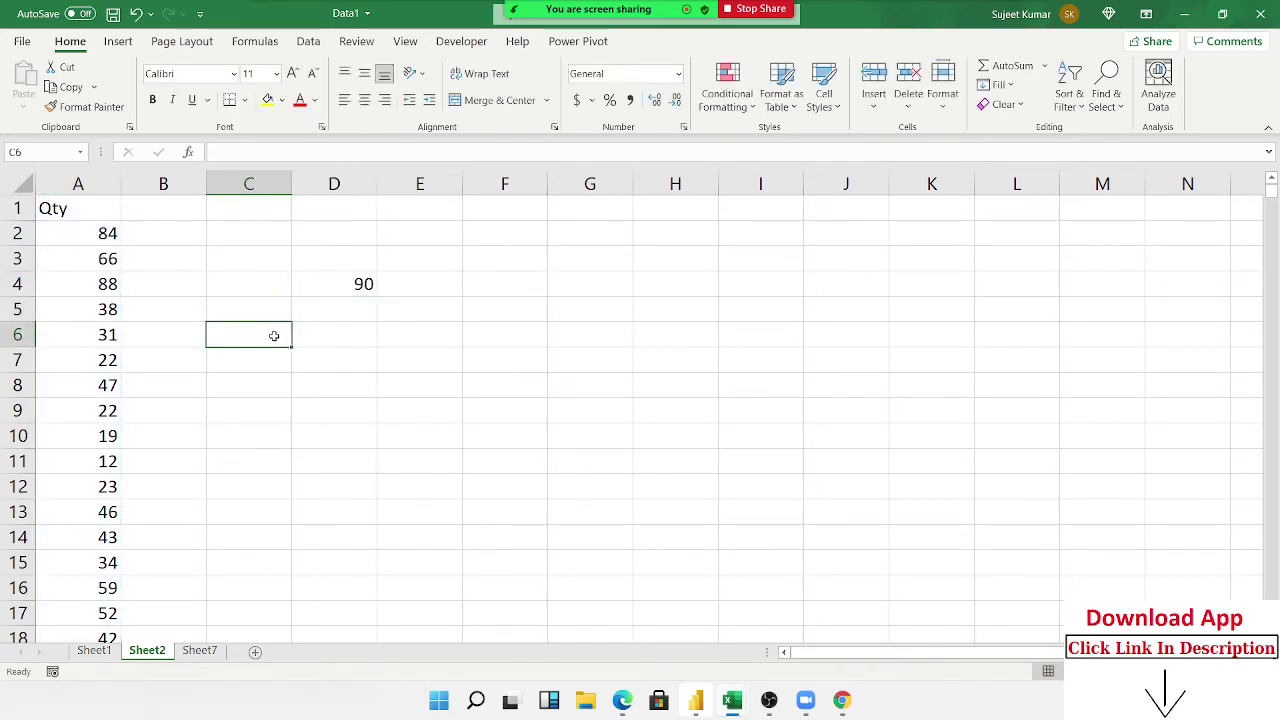
pyautogui.click(85, 512)
pyautogui.scroll(-13, 85, 512)
pyautogui.click(85, 512)
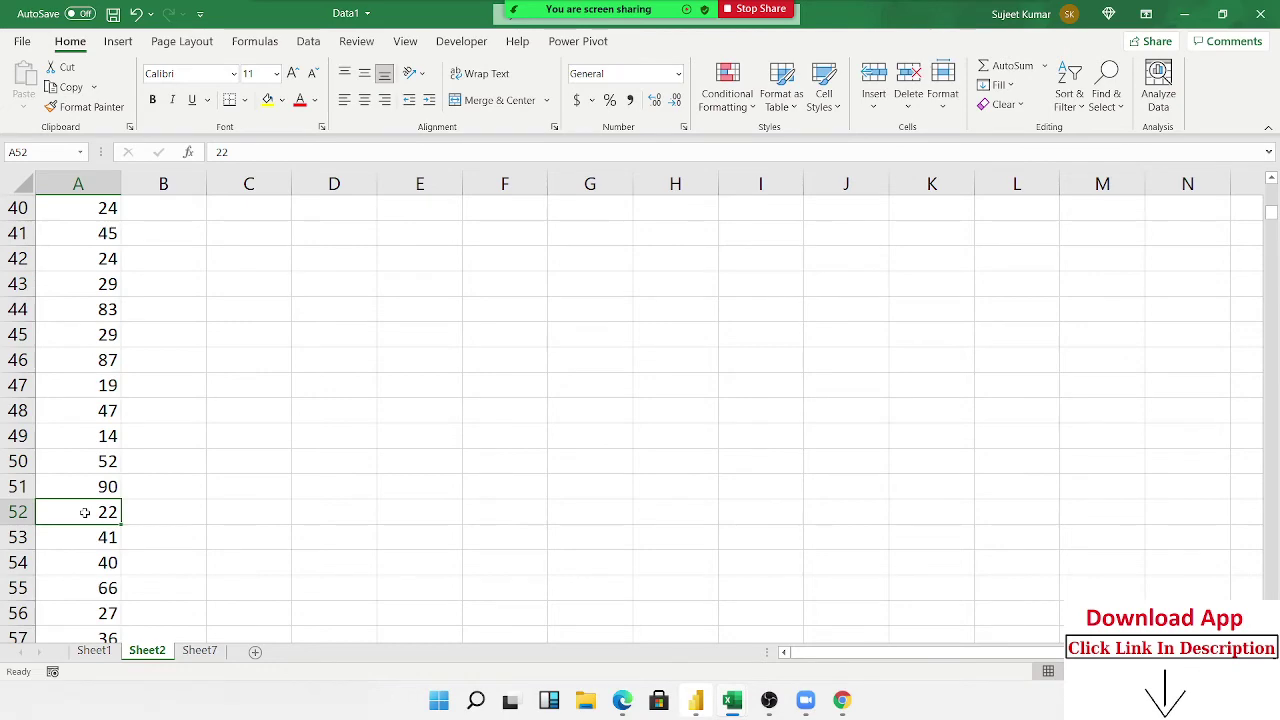
# Enter rank 1 in C6 and the value 90 beside it in D6.
pyautogui.hotkey('ctrl', 'shift', 'Down')
pyautogui.hotkey('ctrl', 'BackSpace')
pyautogui.hotkey('ctrl', 'Home')
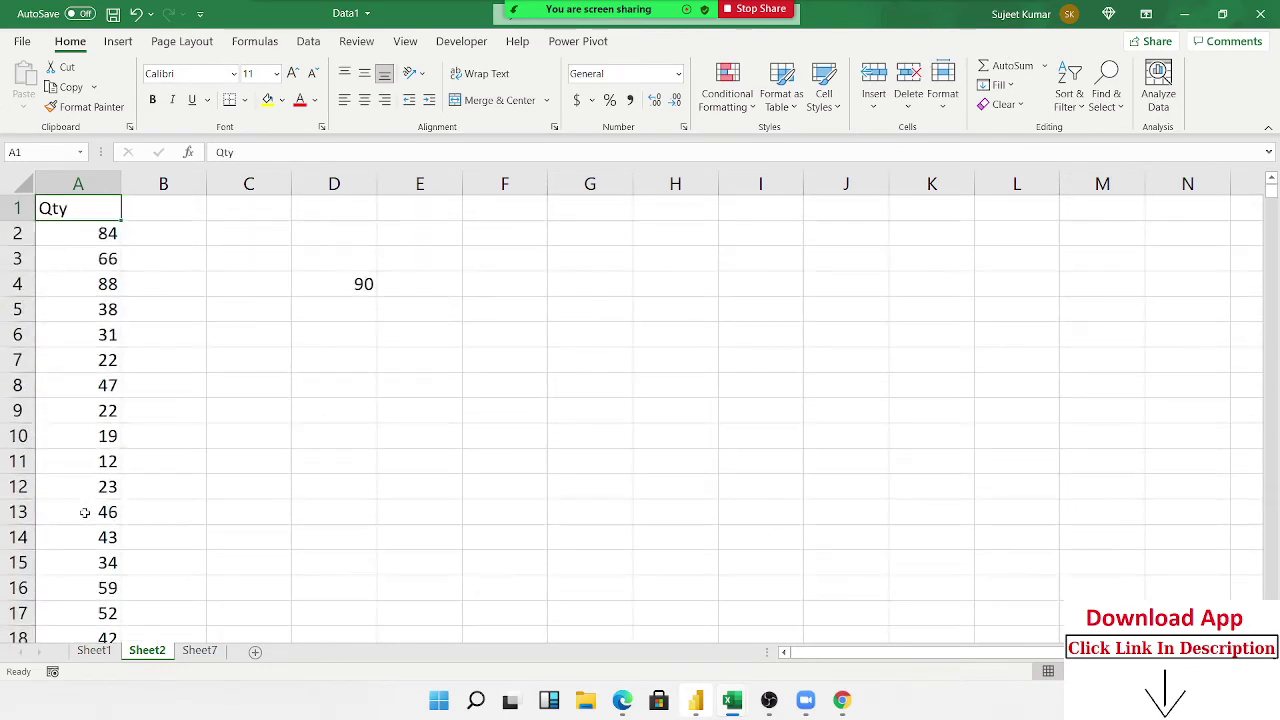
pyautogui.press('Right')
pyautogui.press('Right')
pyautogui.press('Right')
pyautogui.press('Down')
pyautogui.press('Down')
pyautogui.press('Down')
pyautogui.press('Down')
pyautogui.press('Down')
pyautogui.press('Down')
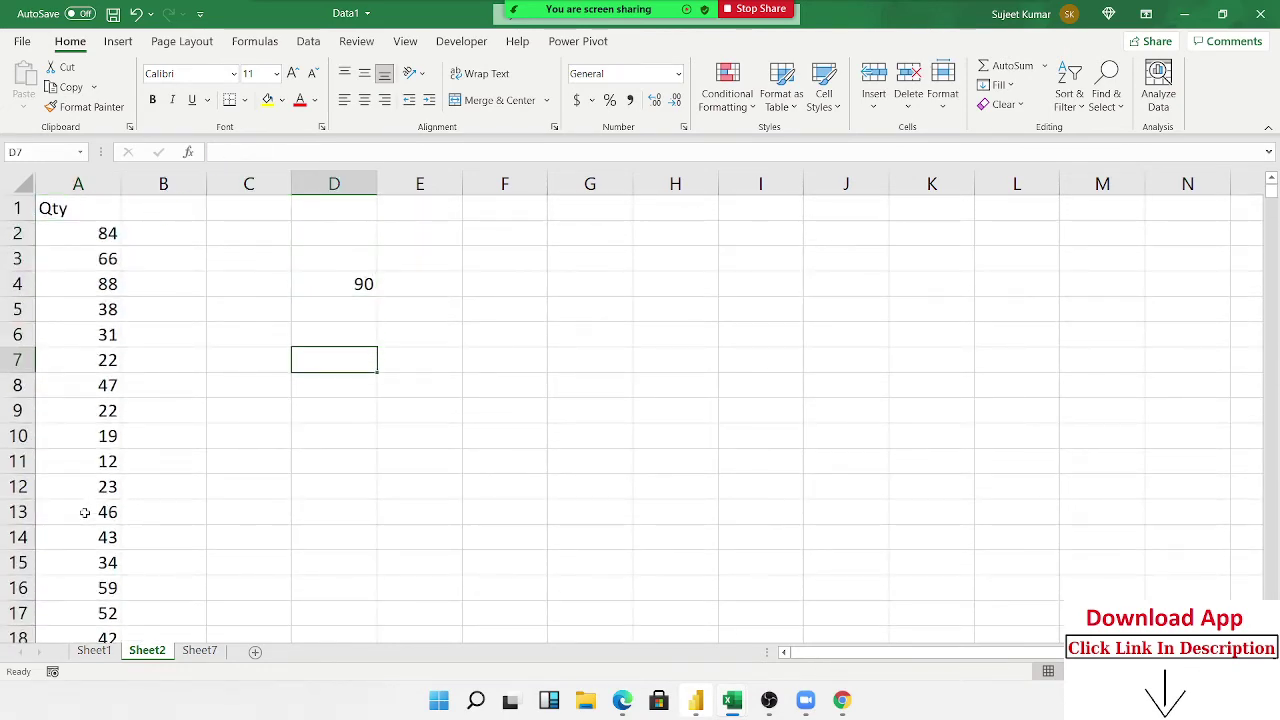
pyautogui.press('Up')
pyautogui.press('Left')
pyautogui.write('1')
pyautogui.press('Right')
pyautogui.write('90')
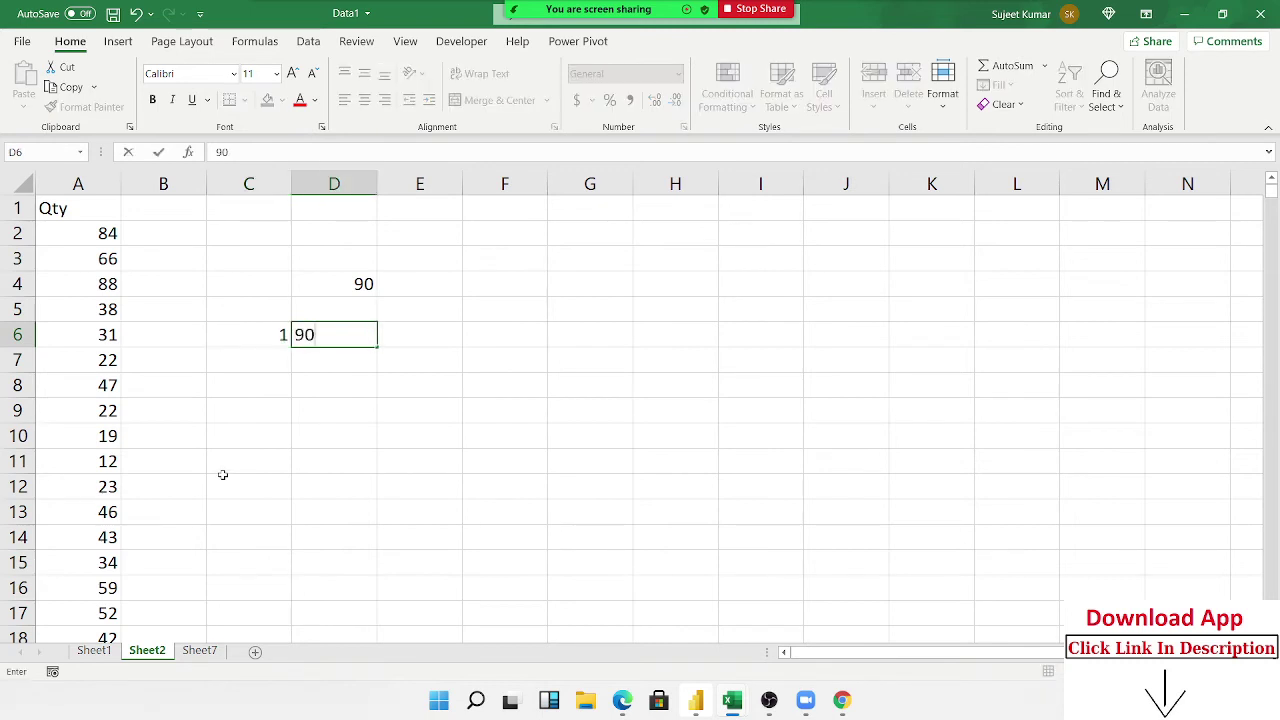
pyautogui.press('Return')
# Continue the rank list with 2, 3, 4 and 5 in cells C7 to C10.
pyautogui.press('Left')
pyautogui.write('2')
pyautogui.press('Right')
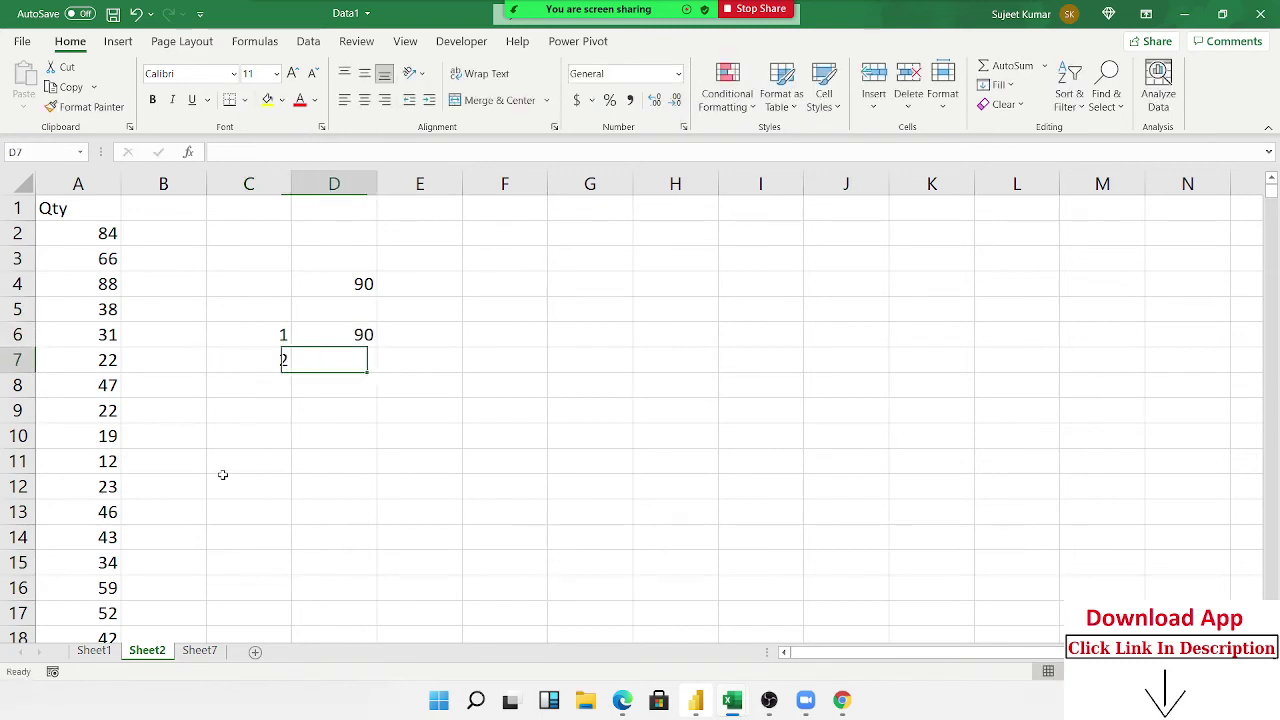
pyautogui.write('3')
pyautogui.press('Escape')
pyautogui.press('Down')
pyautogui.press('Left')
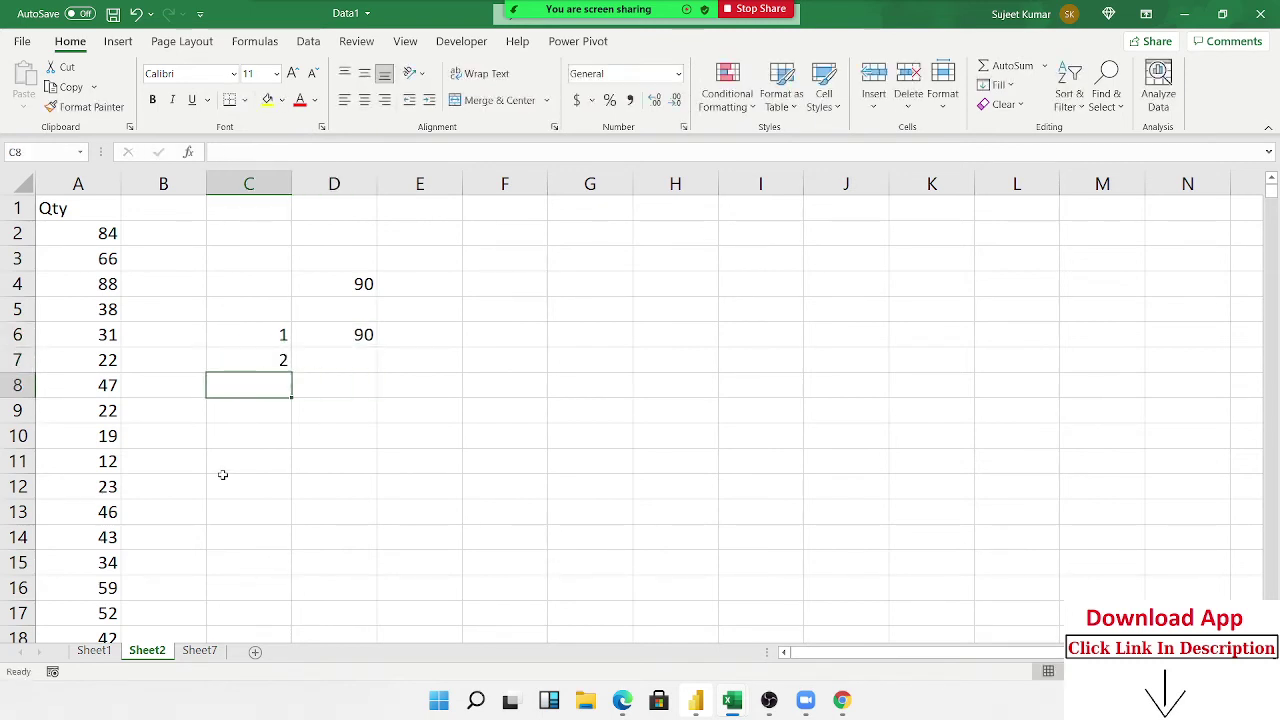
pyautogui.write('3')
pyautogui.press('Return')
pyautogui.write('4')
pyautogui.press('Return')
pyautogui.write('5')
pyautogui.press('Return')
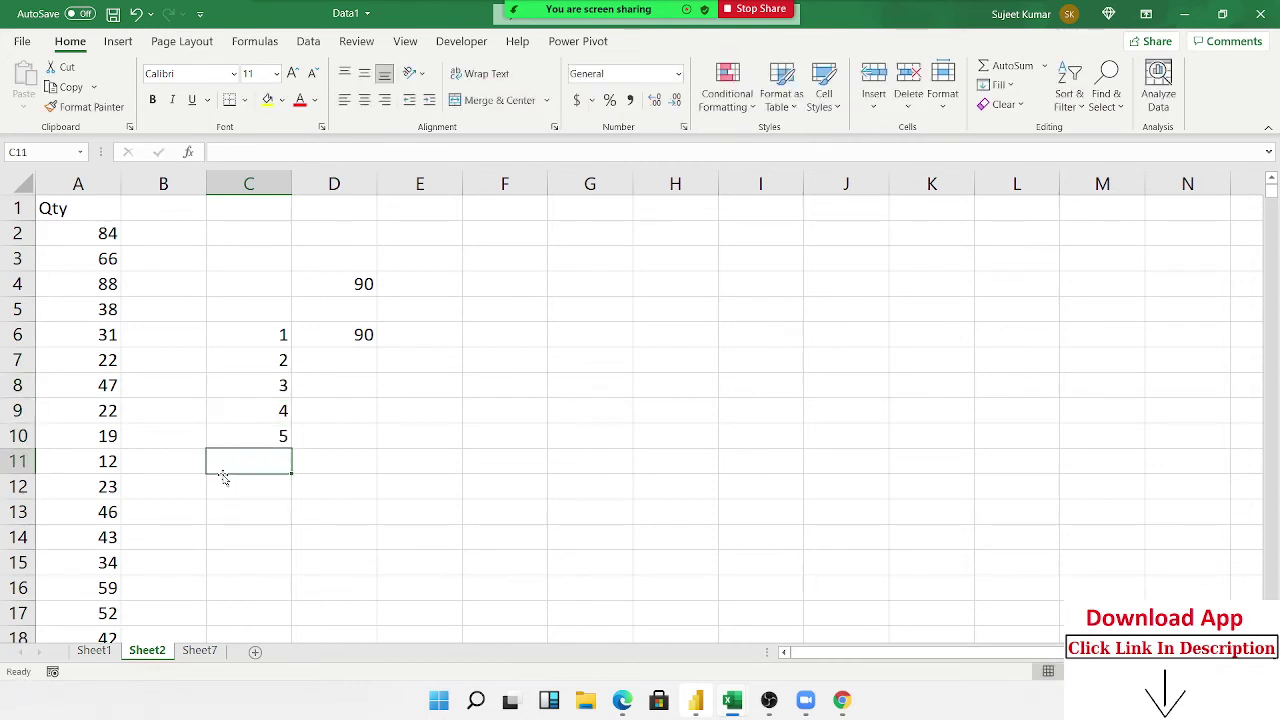
# Replace the value in D6 with a LARGE formula over column A:A using C6 as the rank.
pyautogui.click(342, 337)
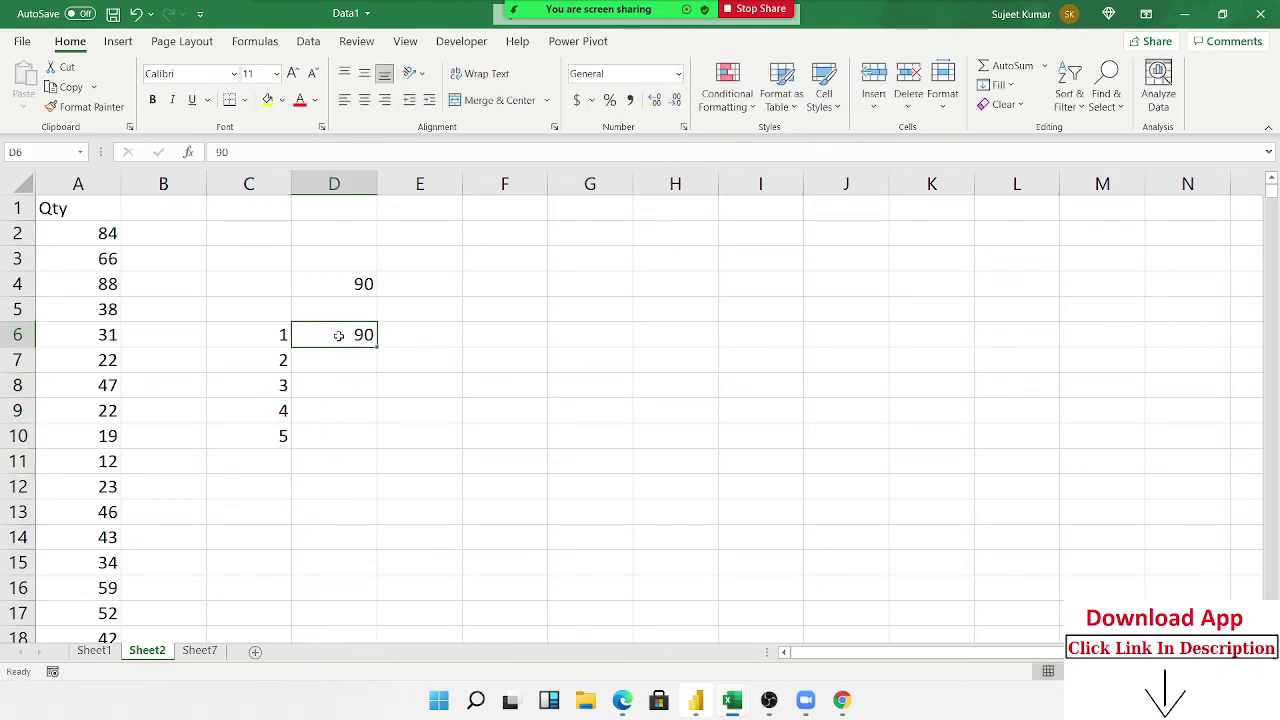
pyautogui.write('=la')
pyautogui.press('Tab')
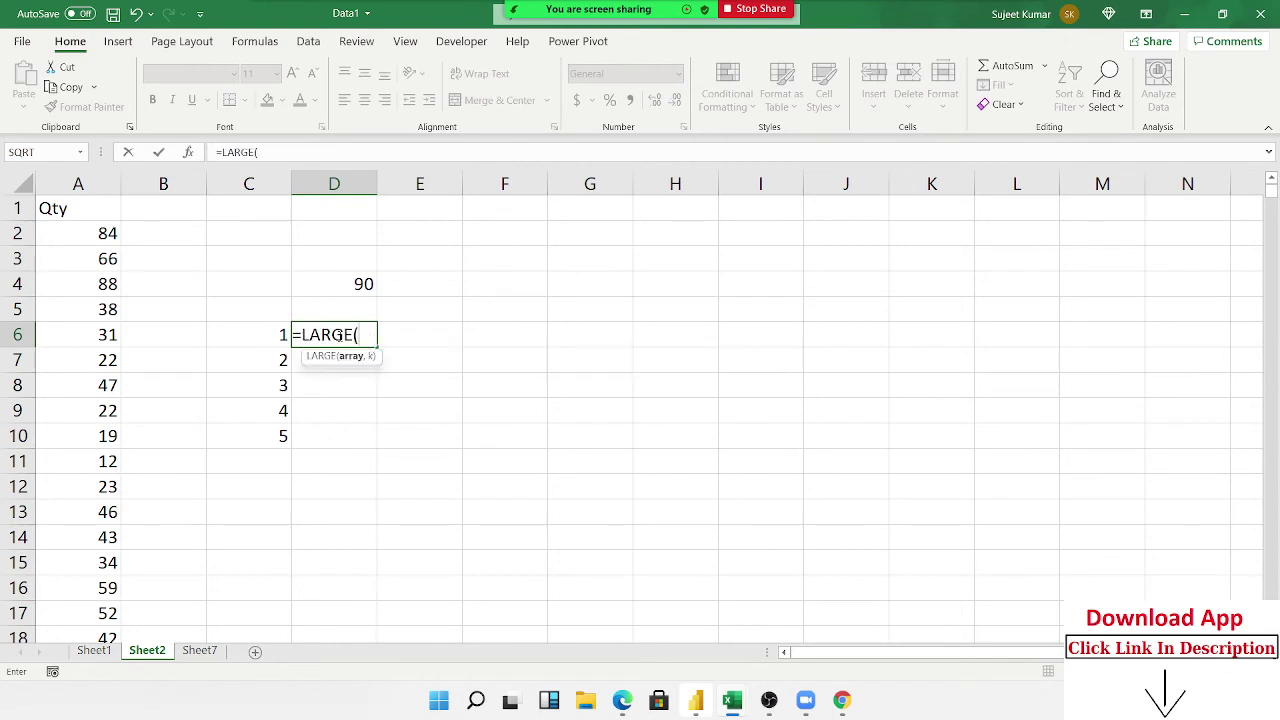
pyautogui.click(65, 184)
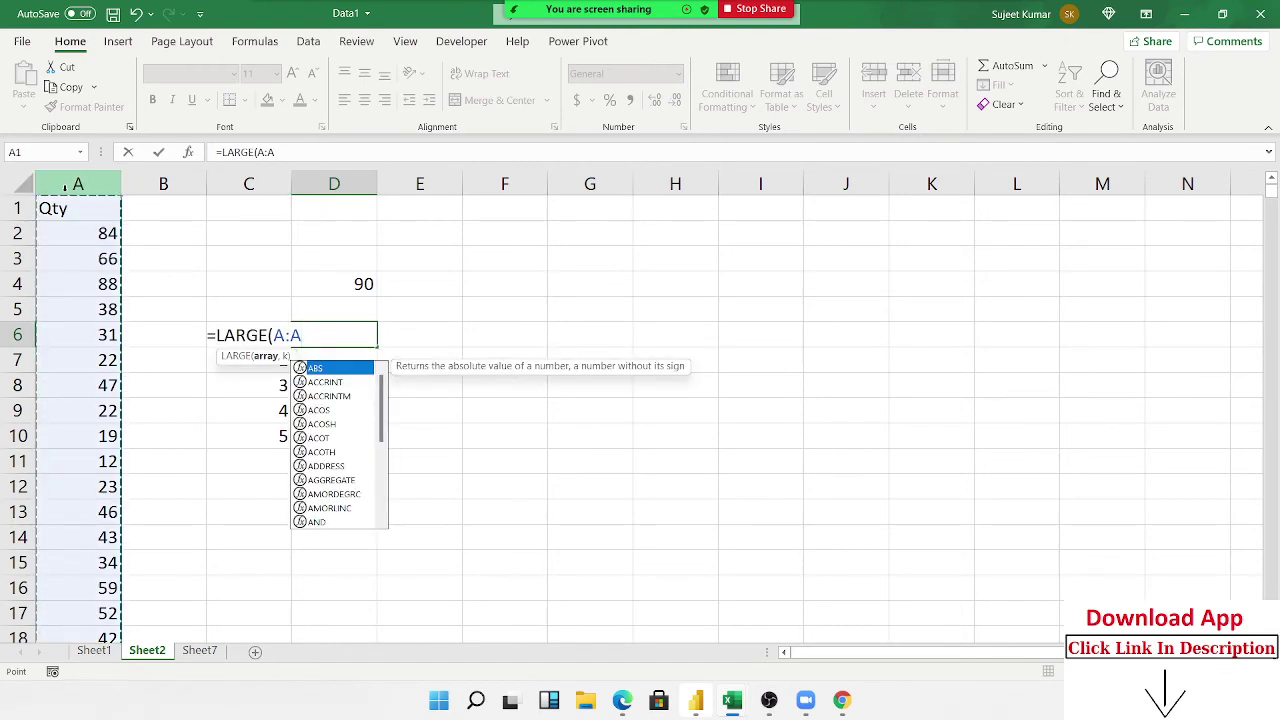
pyautogui.write(',')
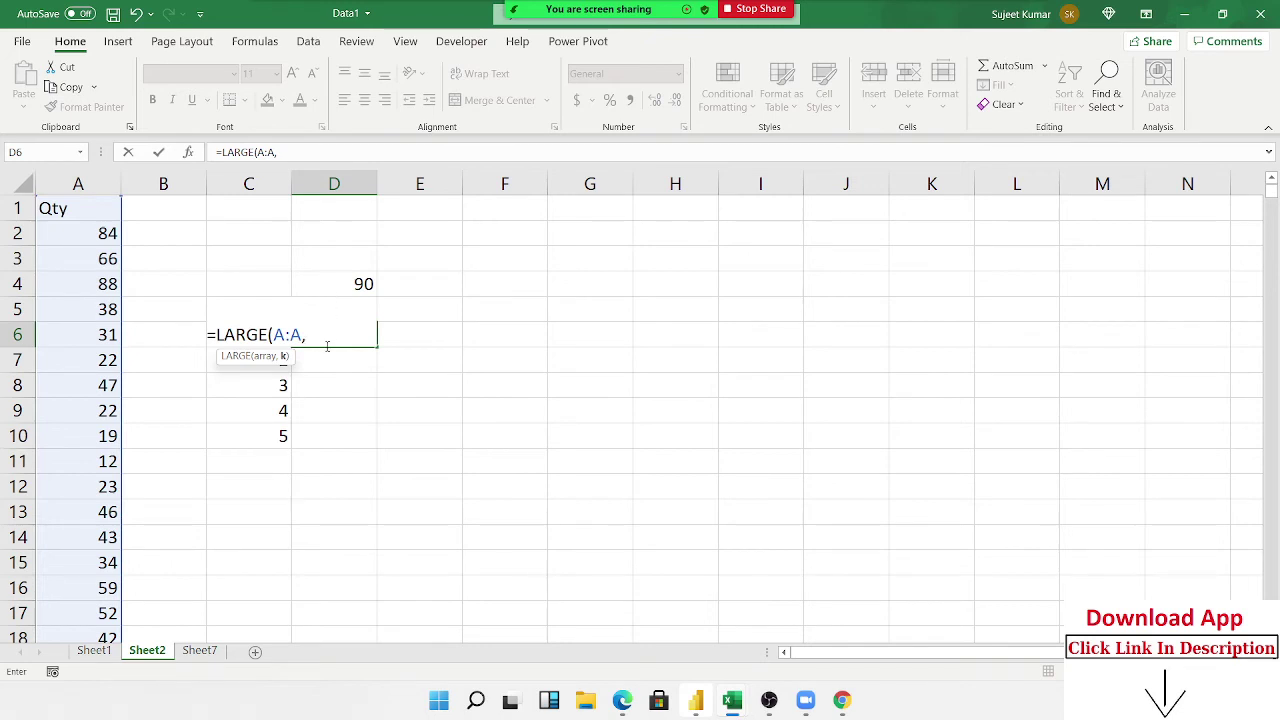
pyautogui.press('Left')
pyautogui.press('Return')
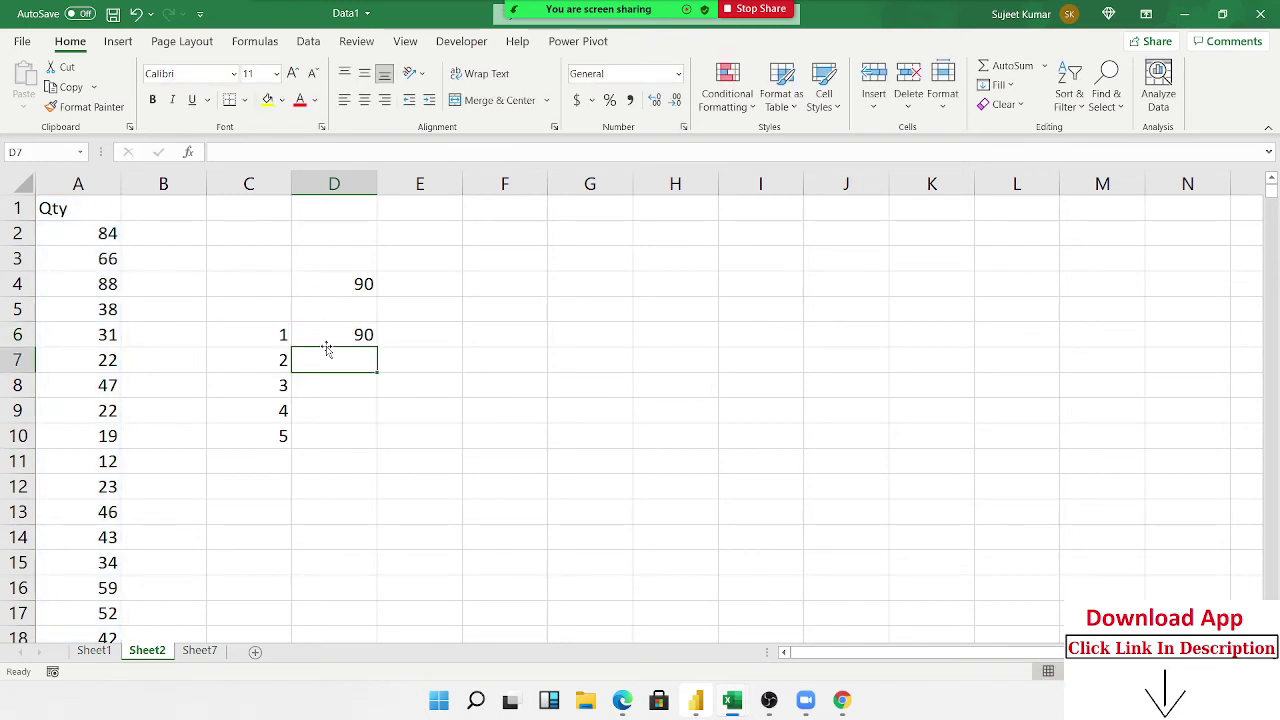
# Check the LARGE formula in D6 and fill it down to D10.
pyautogui.doubleClick(329, 340)
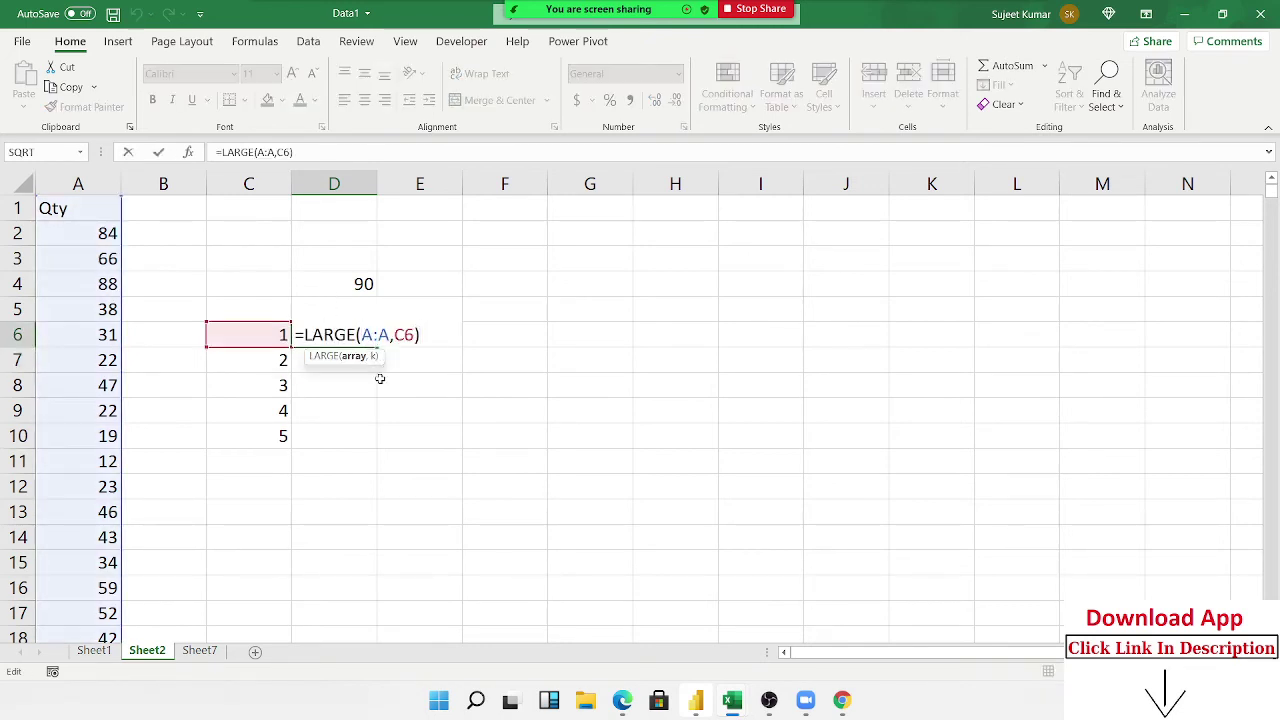
pyautogui.press('Escape')
pyautogui.click(329, 357)
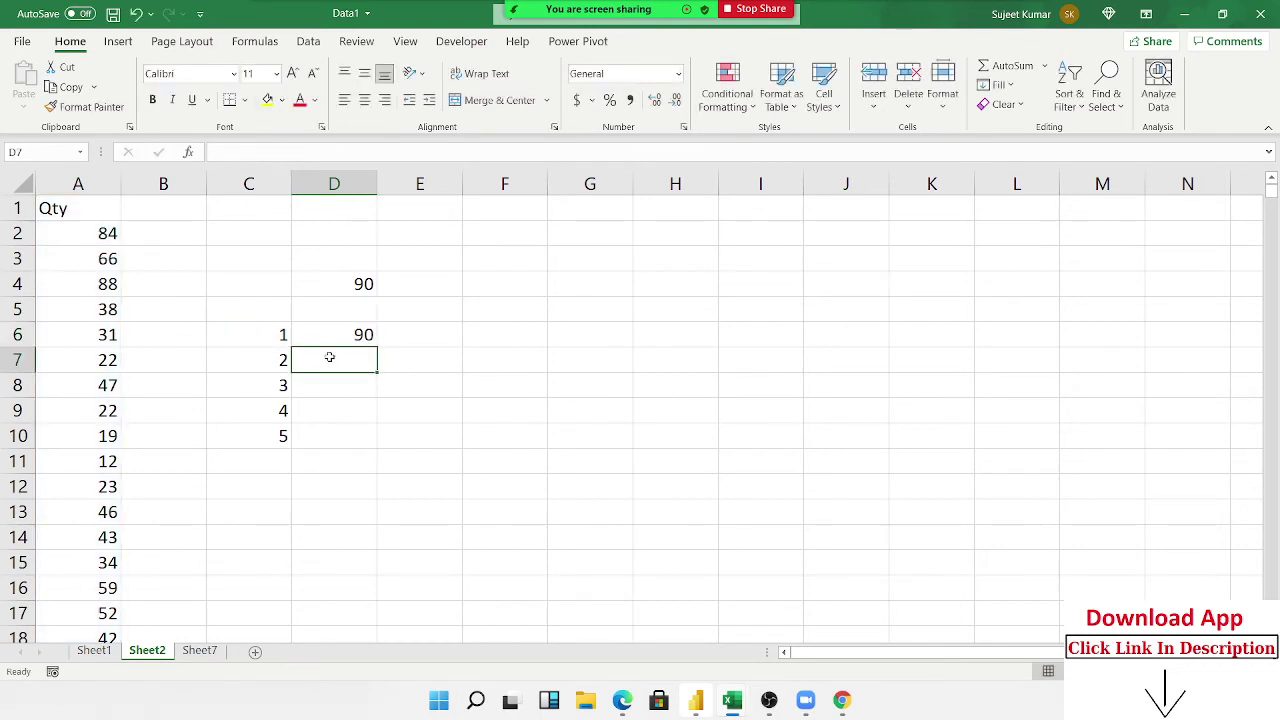
pyautogui.click(353, 334)
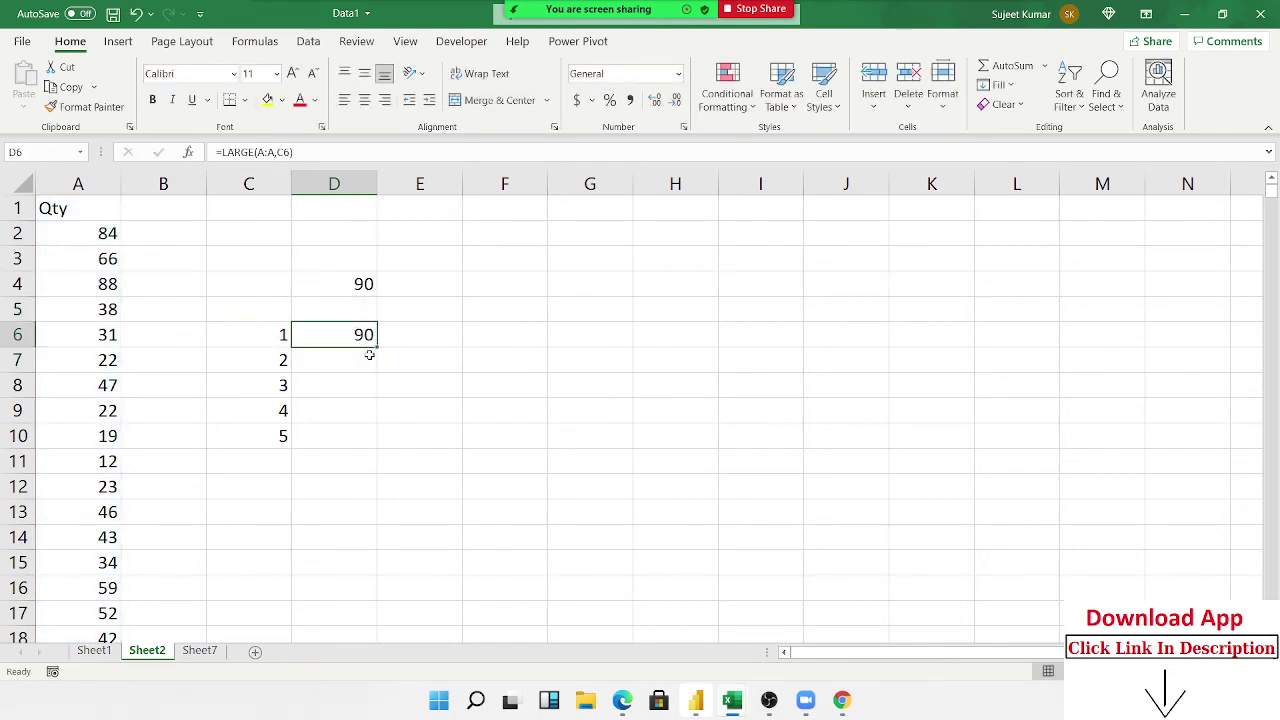
pyautogui.moveTo(374, 348); pyautogui.dragTo(380, 450)
# Inspect the filled LARGE formulas in D7 to D10 and compare the results in D8 and D9.
pyautogui.press('Down')
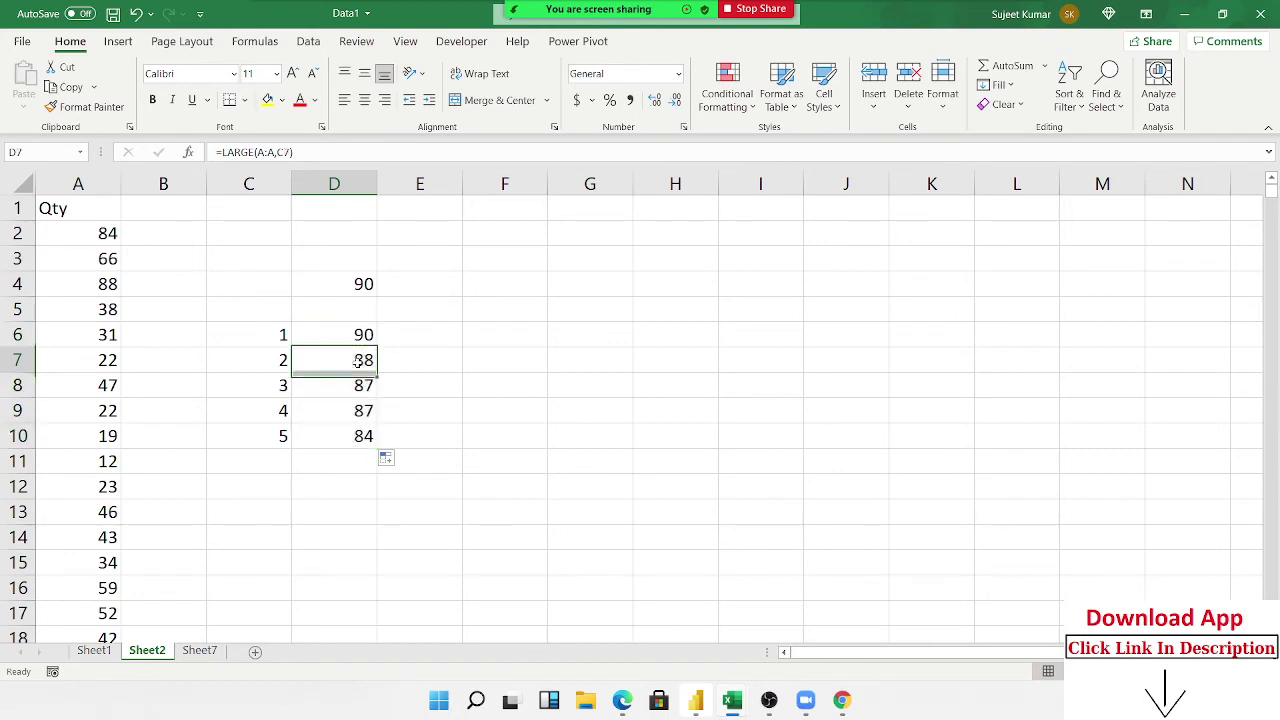
pyautogui.press('F2')
pyautogui.click(357, 384)
pyautogui.doubleClick(357, 384)
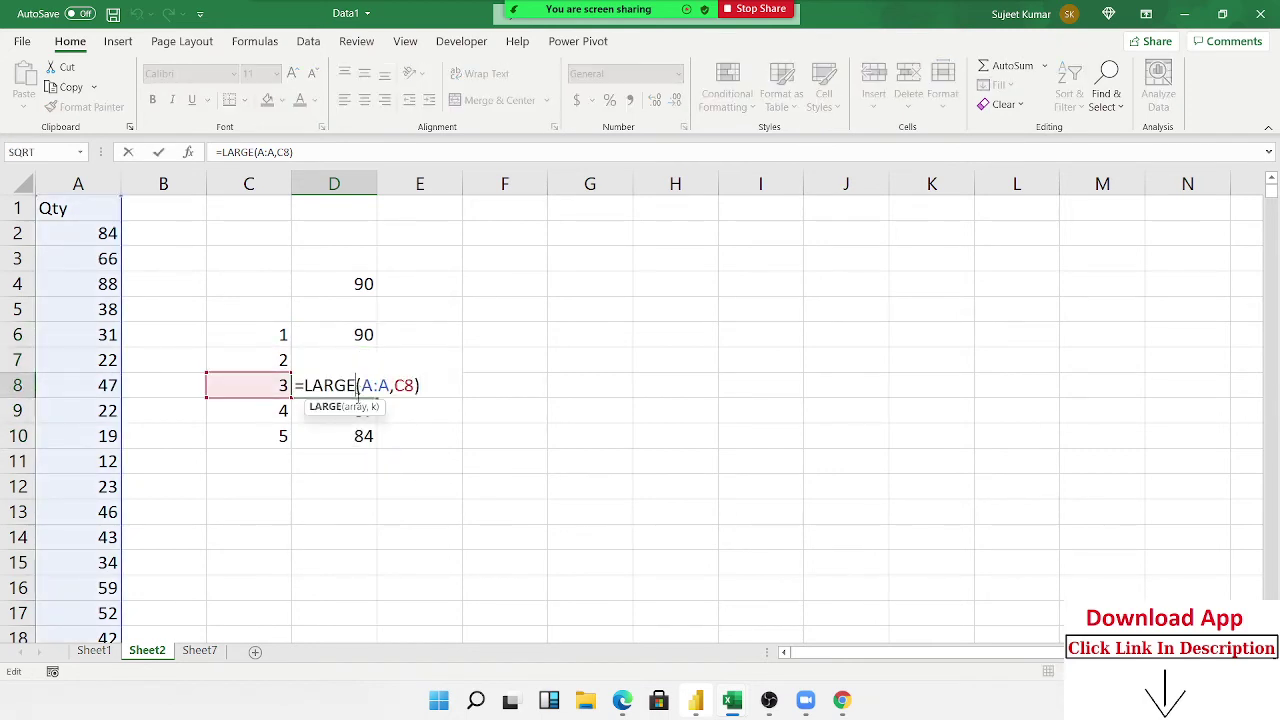
pyautogui.click(354, 405)
pyautogui.doubleClick(354, 405)
pyautogui.click(350, 432)
pyautogui.doubleClick(350, 432)
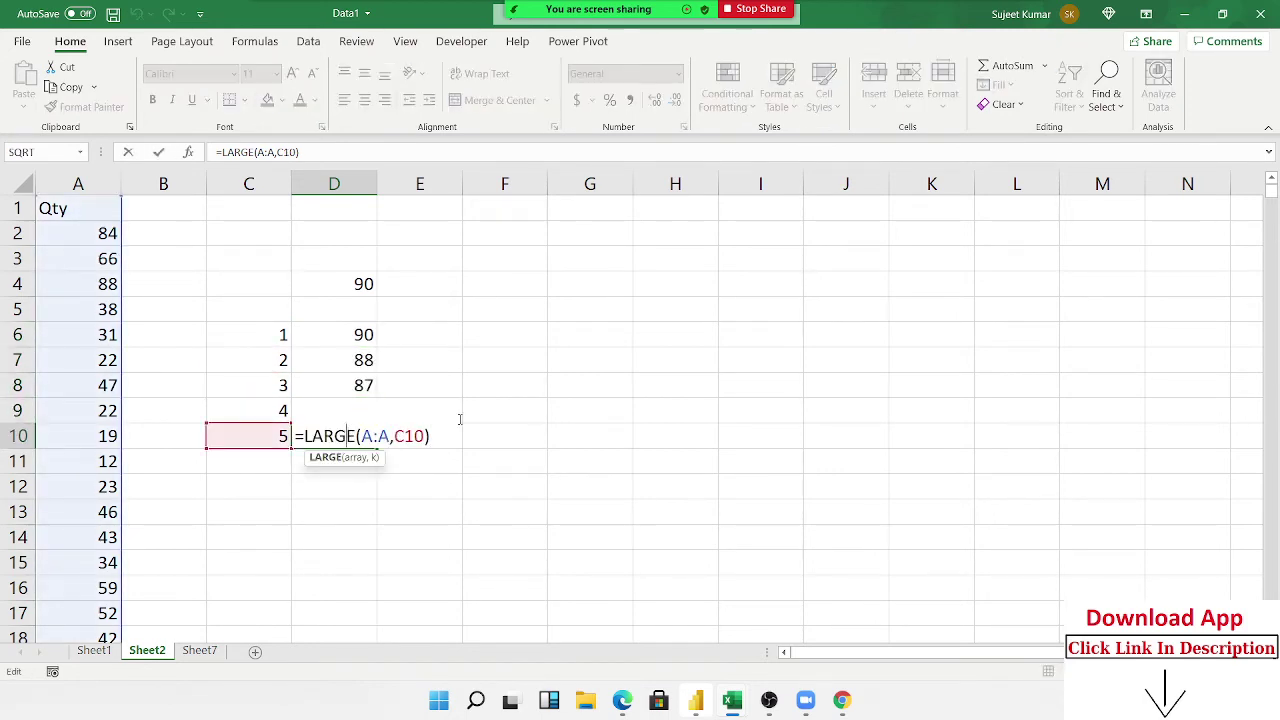
pyautogui.press('Escape')
pyautogui.moveTo(362, 405); pyautogui.dragTo(360, 386)
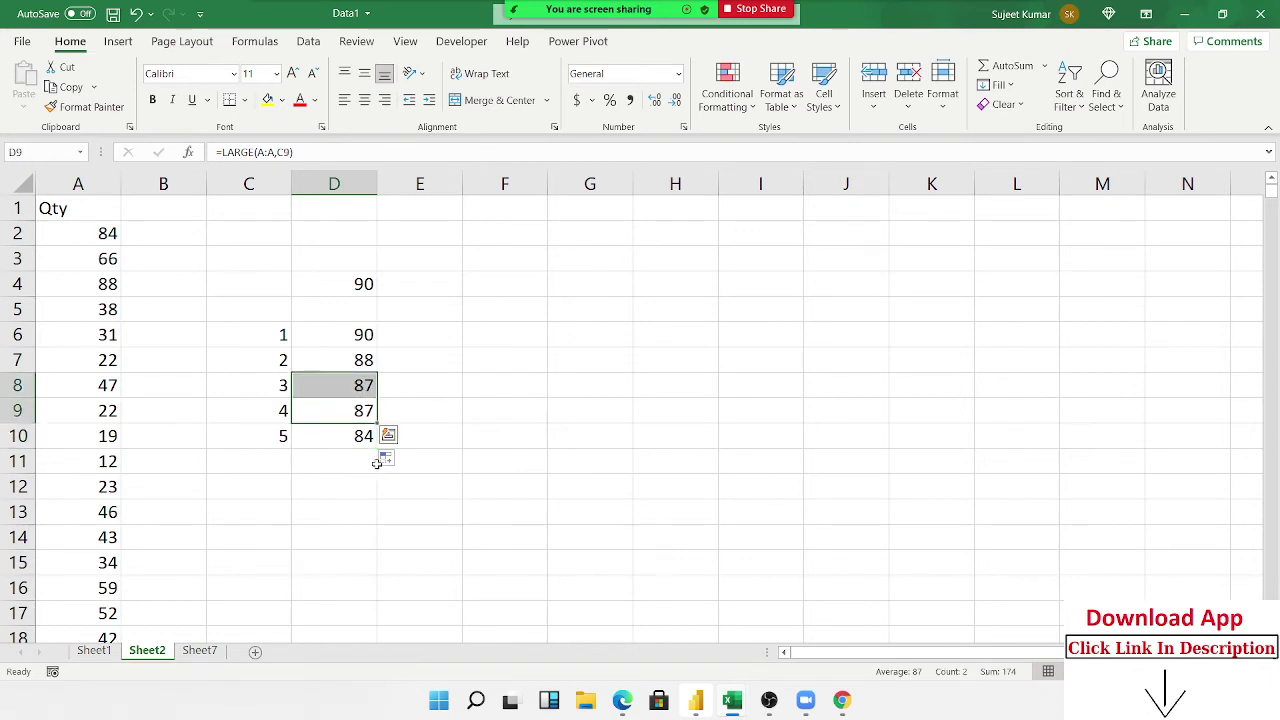
# Enter a MIN formula in E4 over the whole Qty column A:A.
pyautogui.click(394, 343)
pyautogui.click(414, 286)
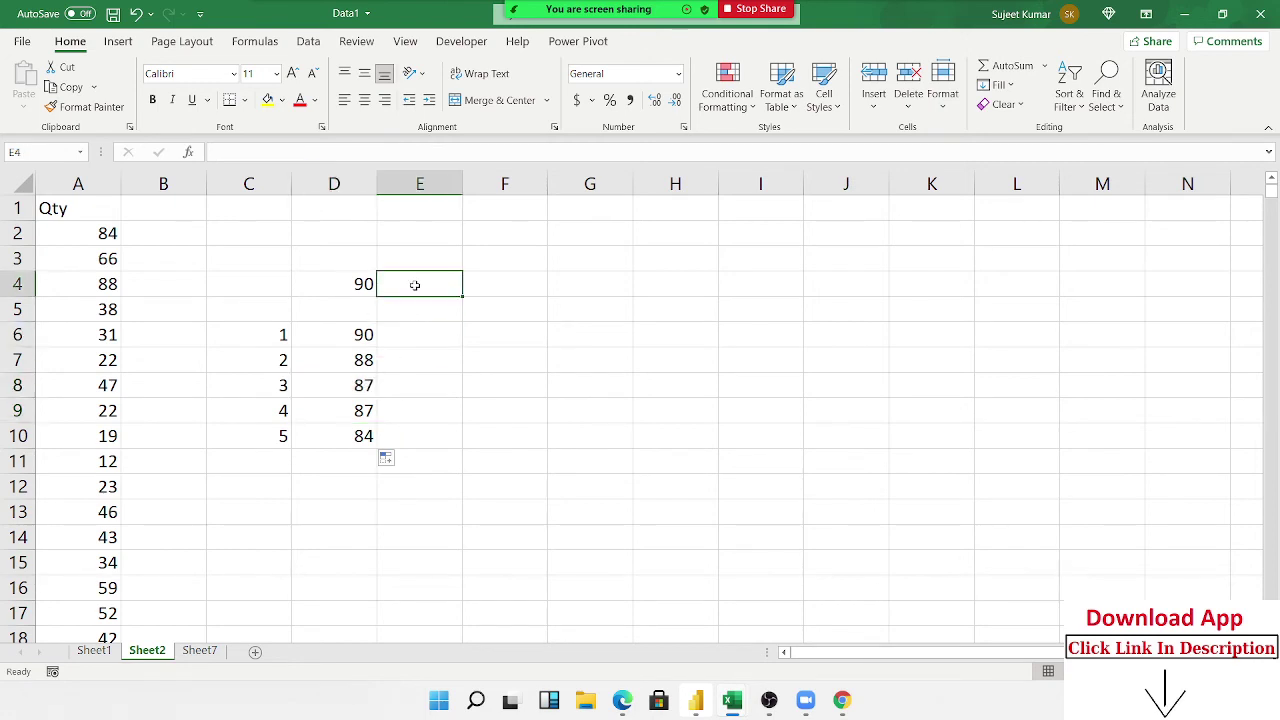
pyautogui.write('=ma')
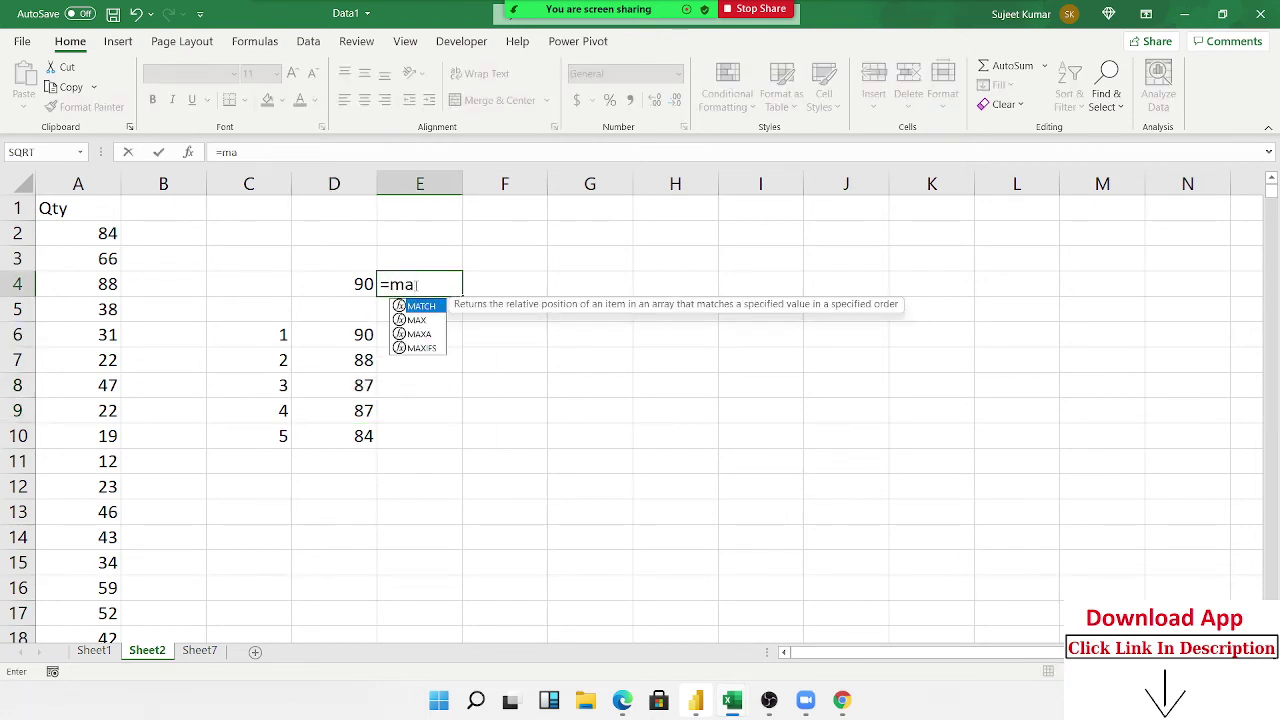
pyautogui.write('n')
pyautogui.press('BackSpace')
pyautogui.press('BackSpace')
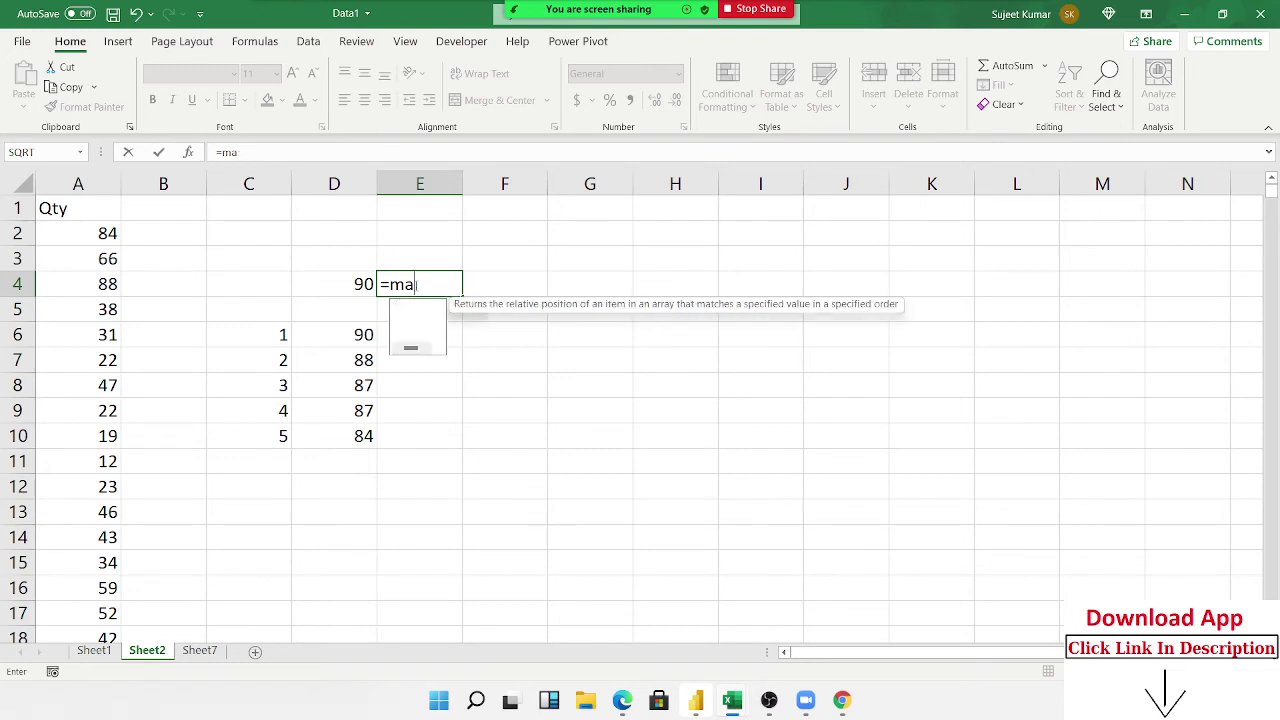
pyautogui.write('in')
pyautogui.press('Tab')
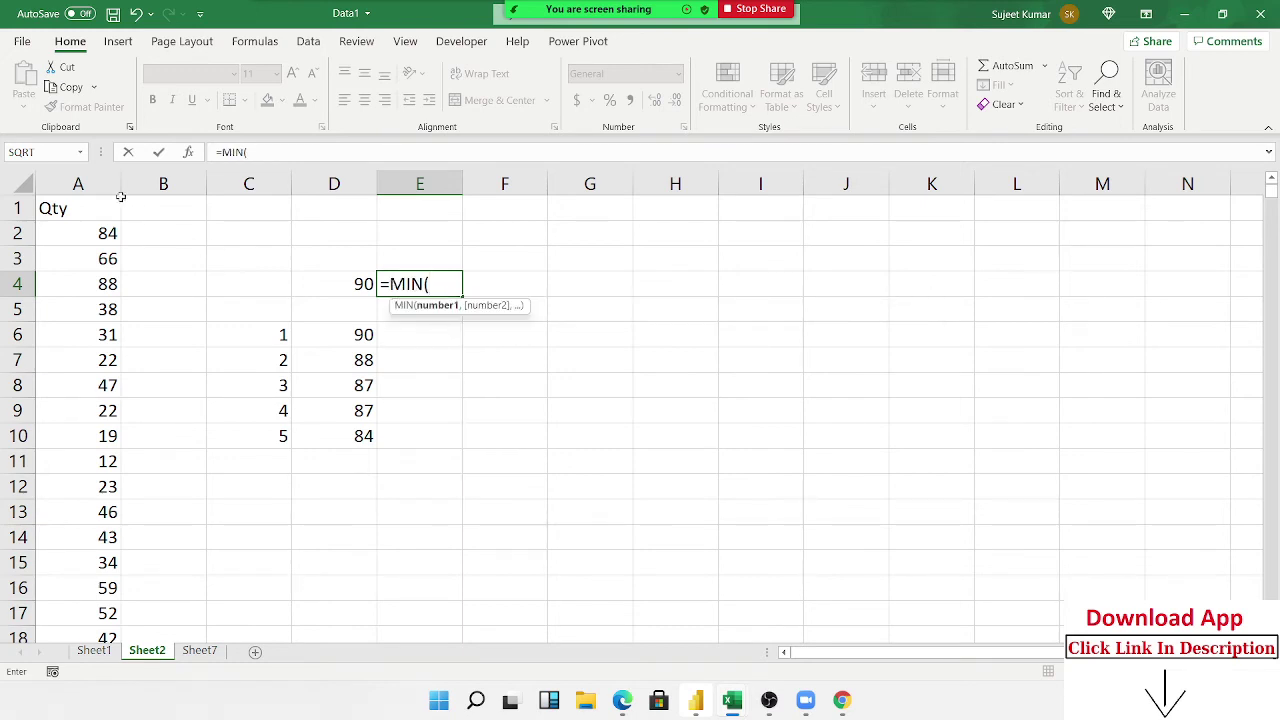
pyautogui.write('A:A.')
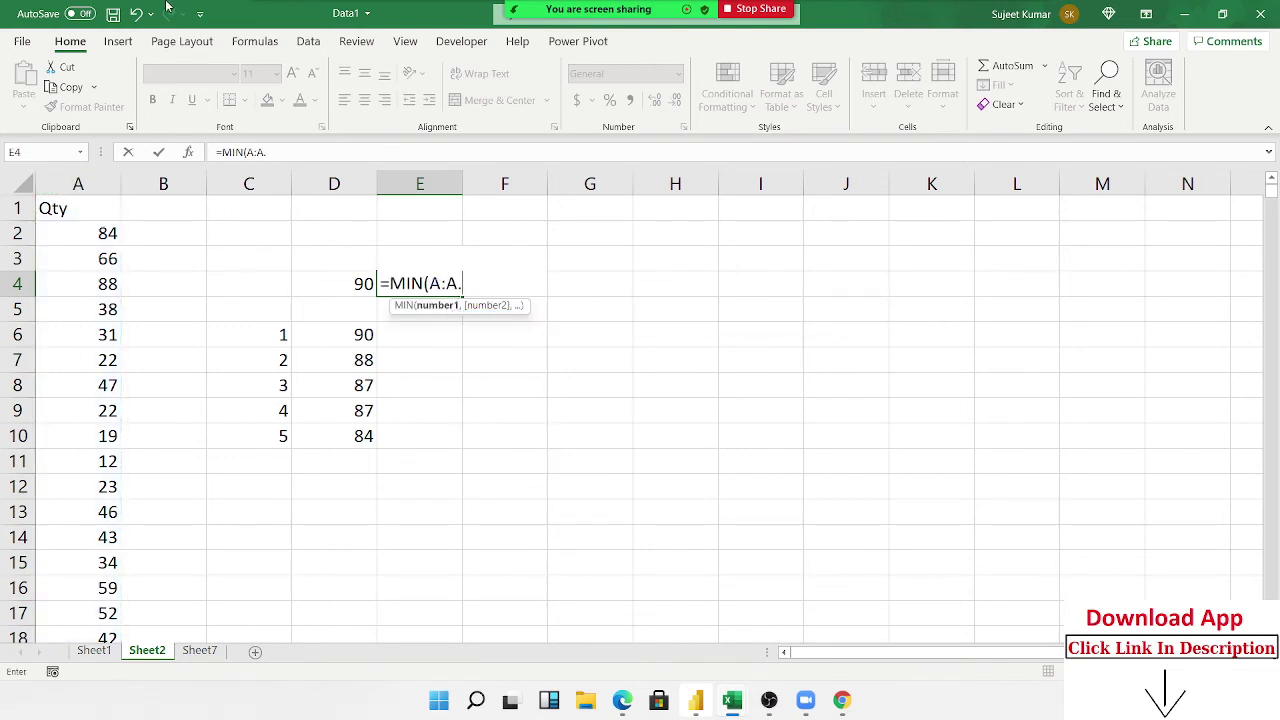
pyautogui.press('Return')
# Enter a SMALL formula in E6 over column A:A using C6 as the rank.
pyautogui.click(412, 337)
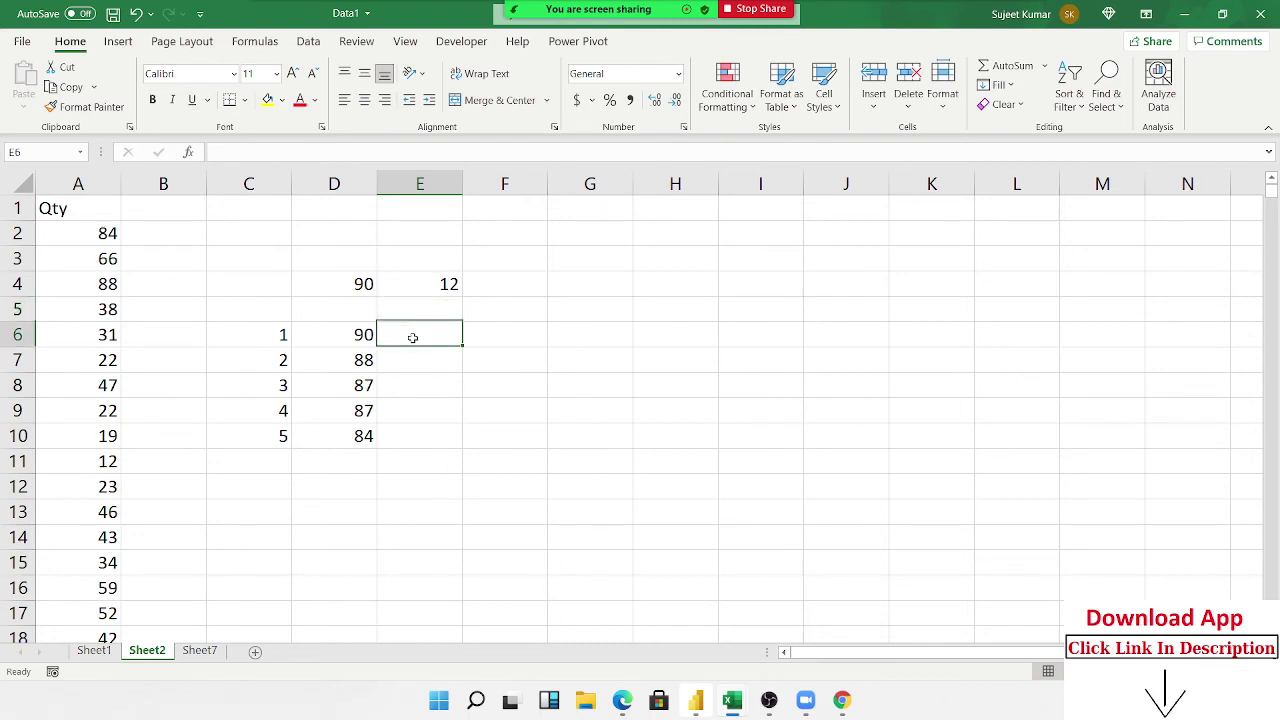
pyautogui.write('=')
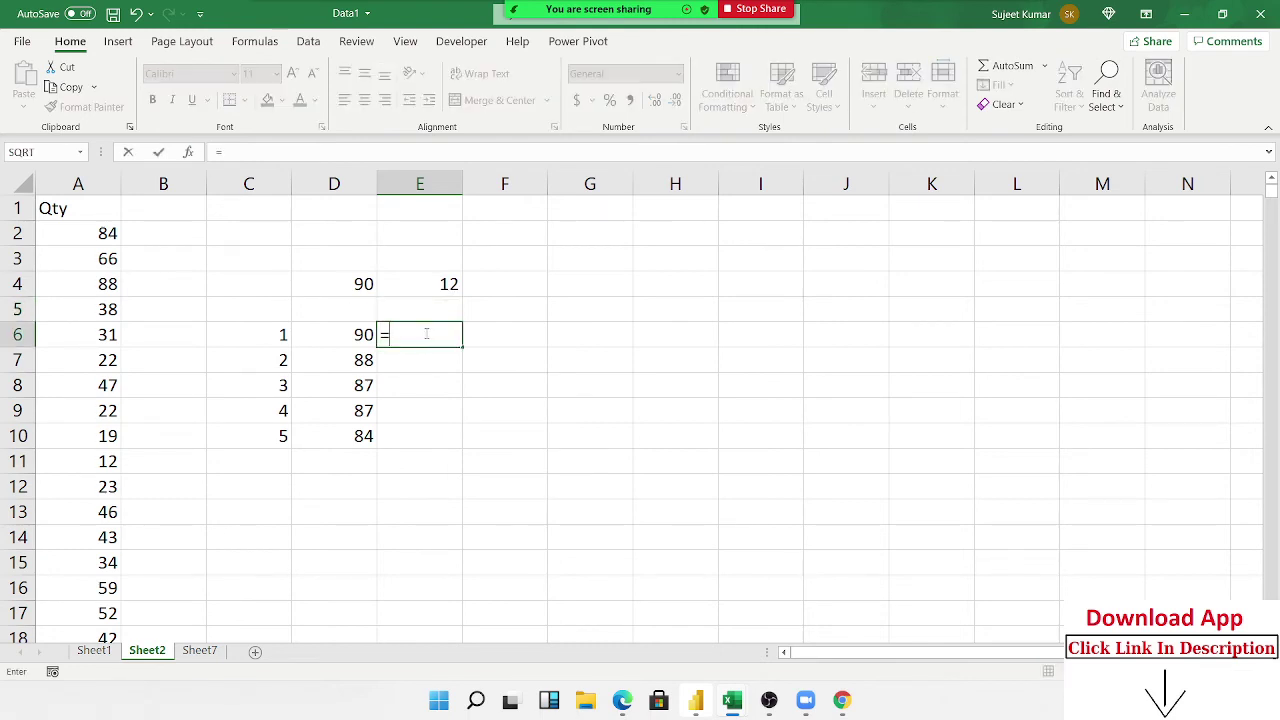
pyautogui.write('min')
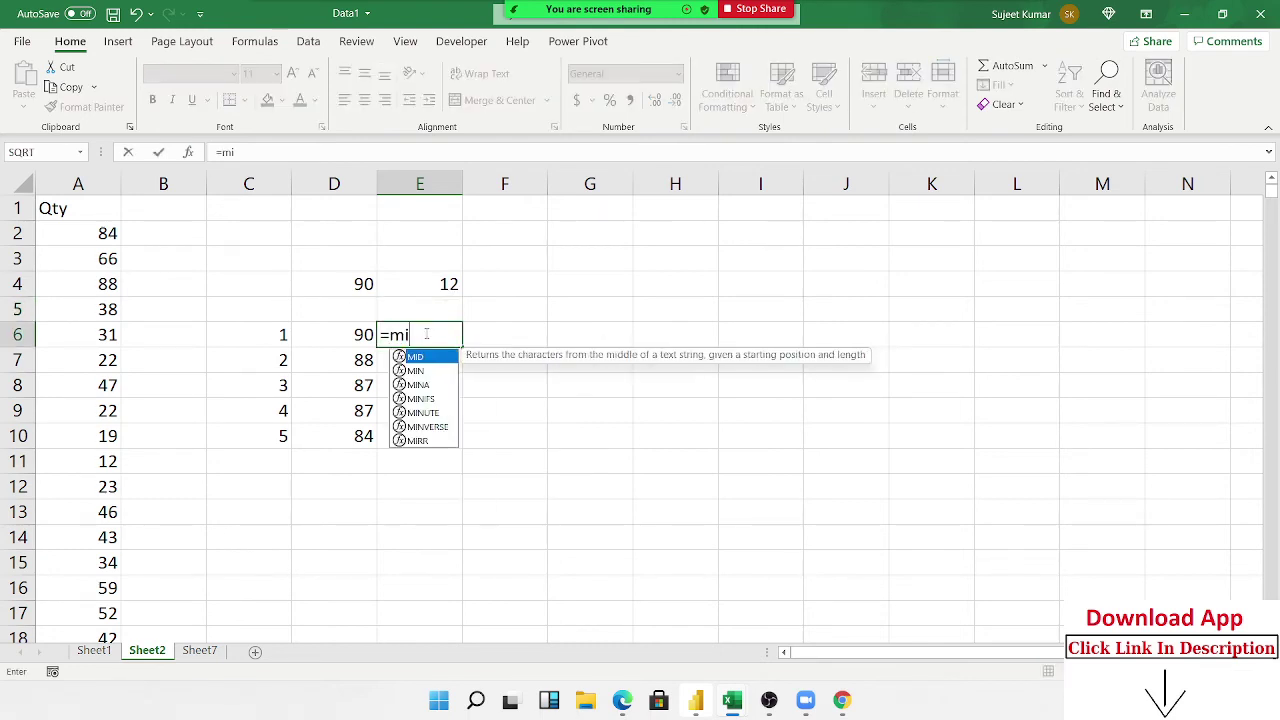
pyautogui.press('BackSpace')
pyautogui.press('BackSpace')
pyautogui.press('BackSpace')
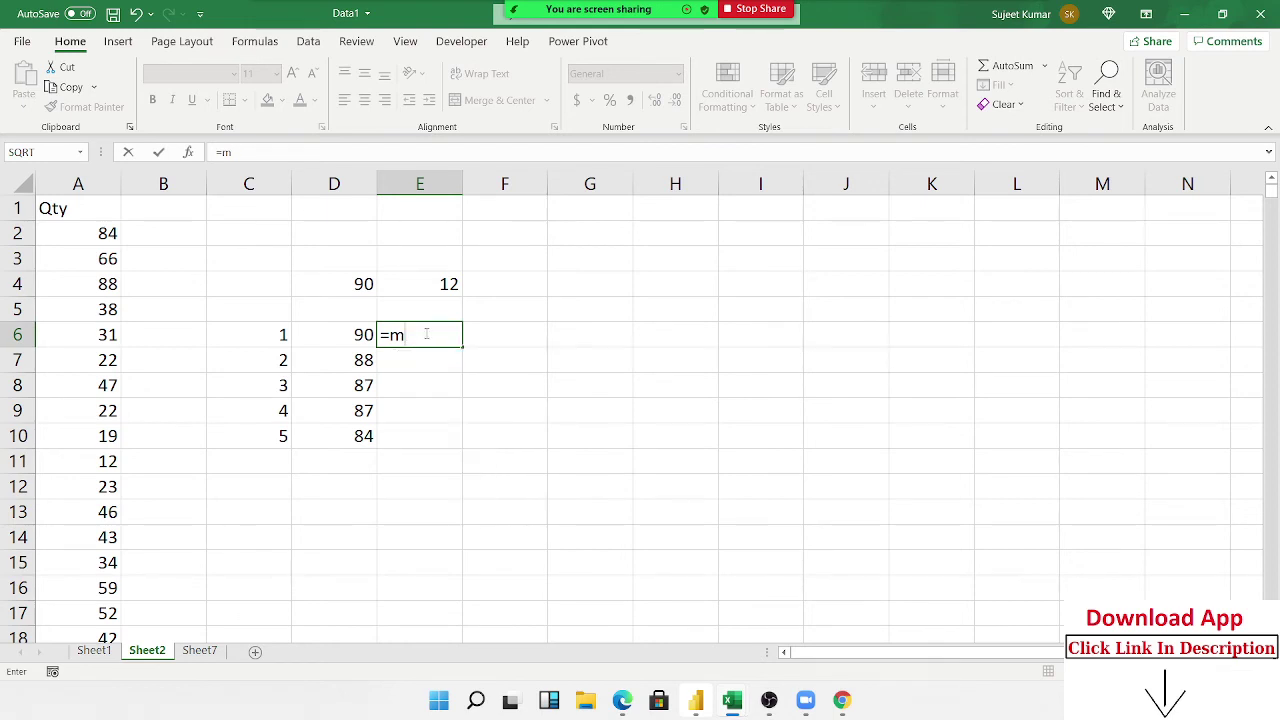
pyautogui.write('sm')
pyautogui.press('Tab')
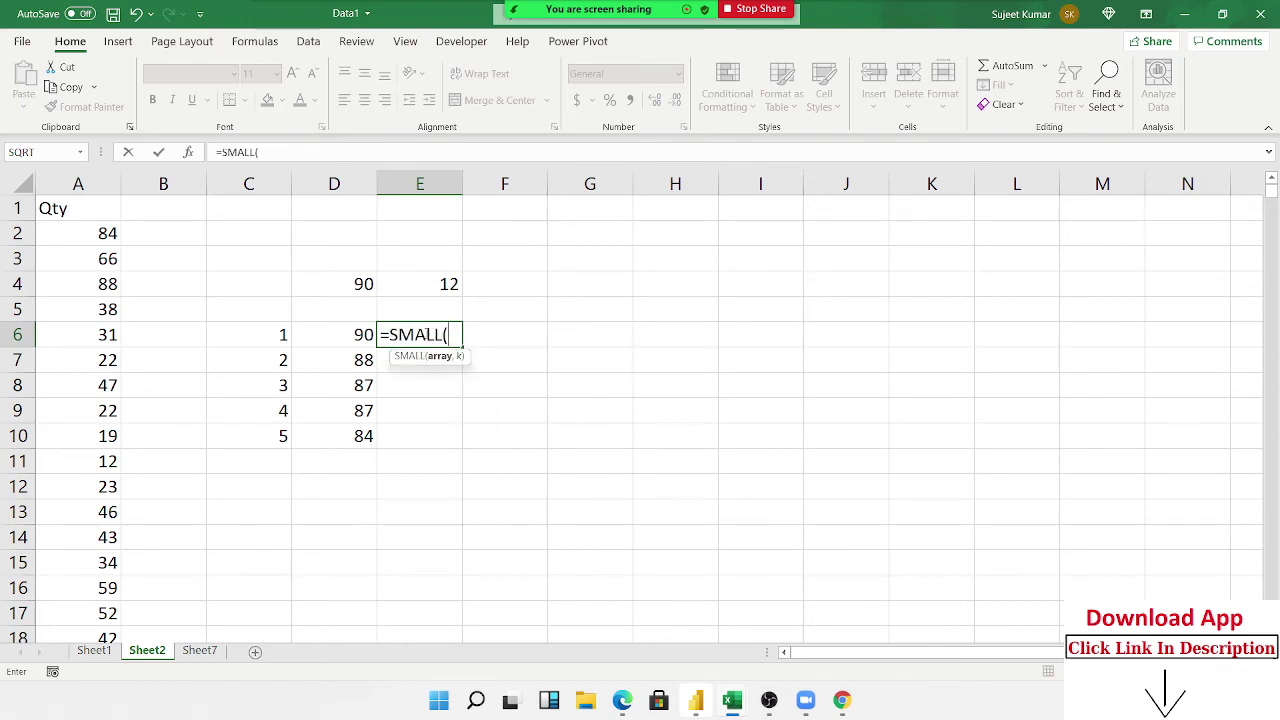
pyautogui.click(88, 178)
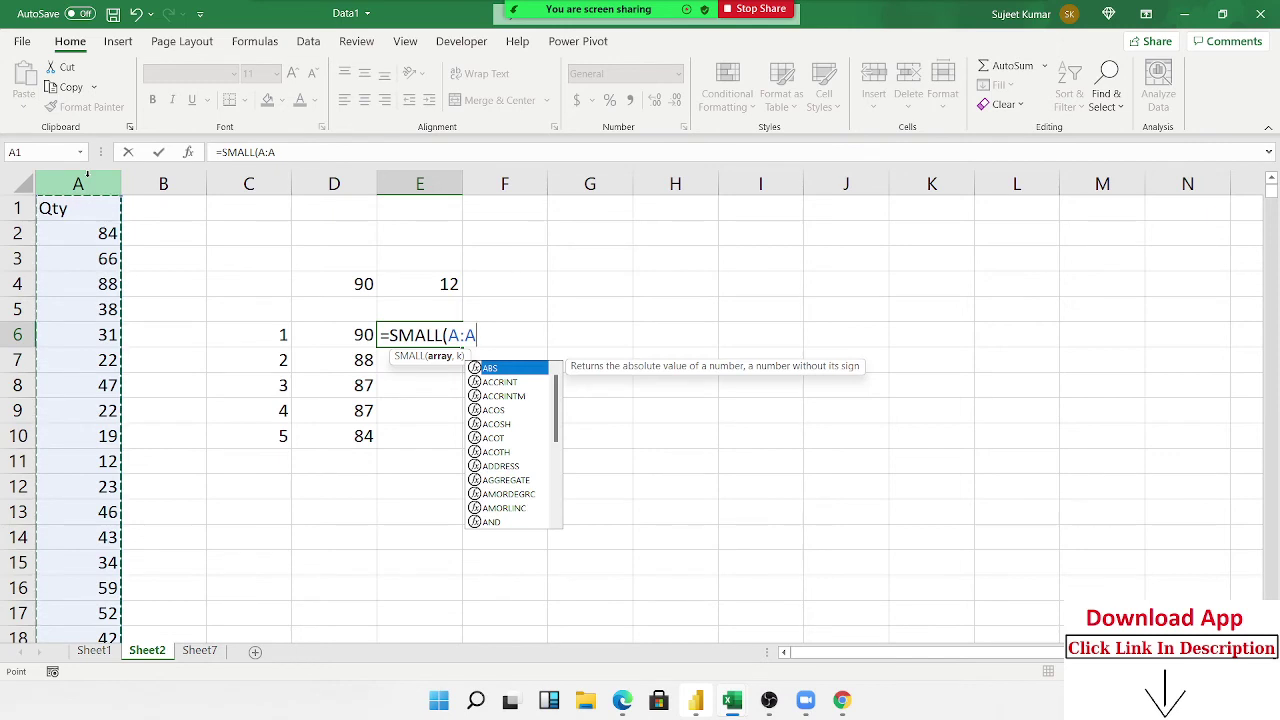
pyautogui.write(',')
pyautogui.click(278, 334)
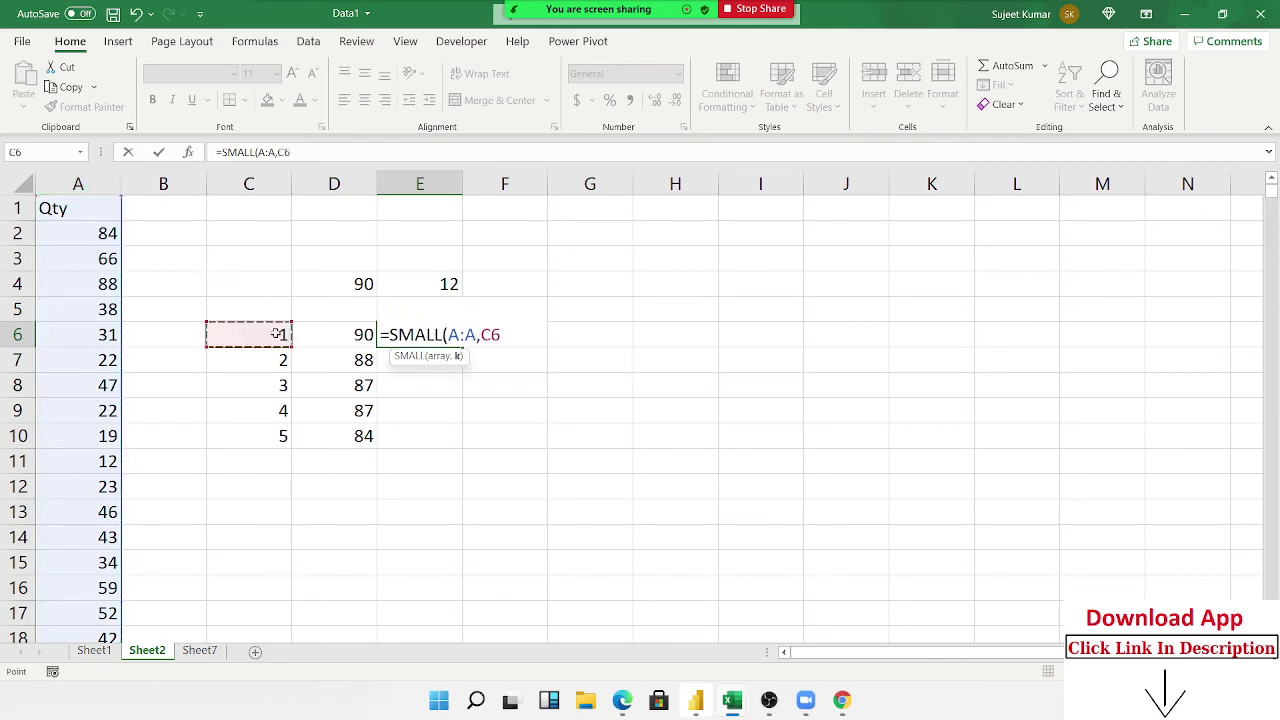
pyautogui.press('Return')
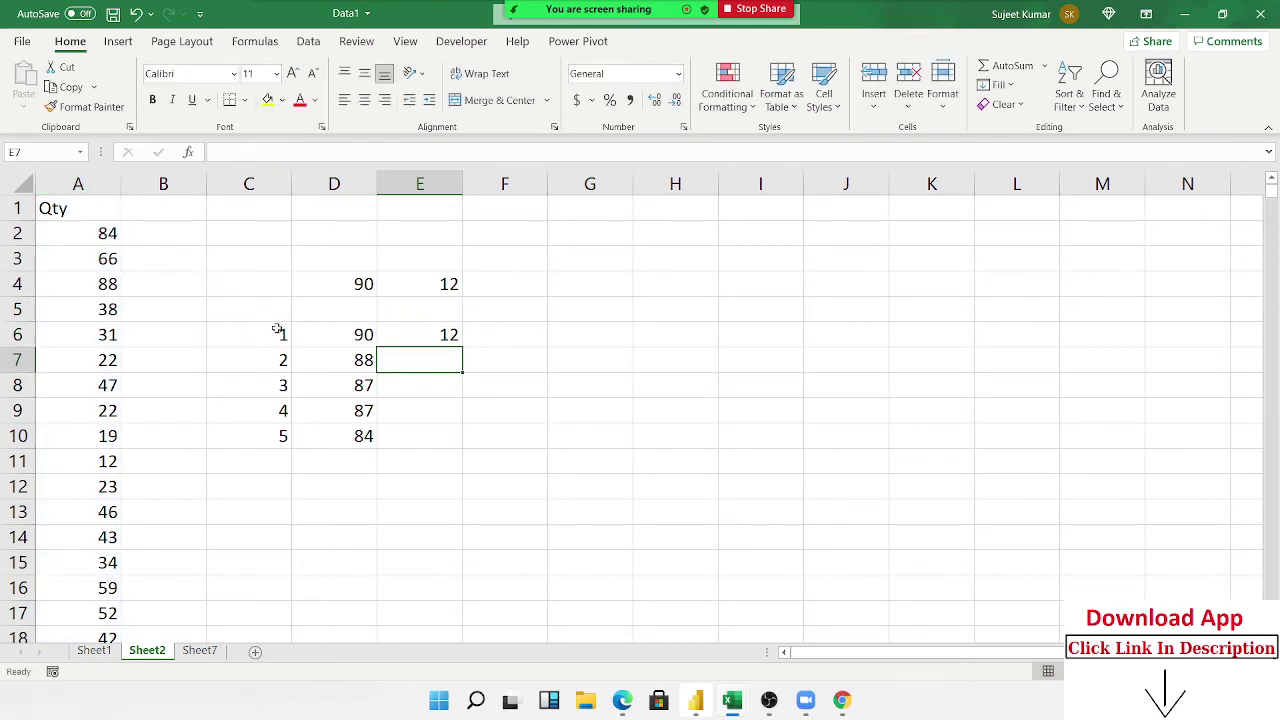
# Fill the SMALL formula from E6 down to E10 and select the filled results.
pyautogui.click(440, 334)
pyautogui.doubleClick(462, 347)
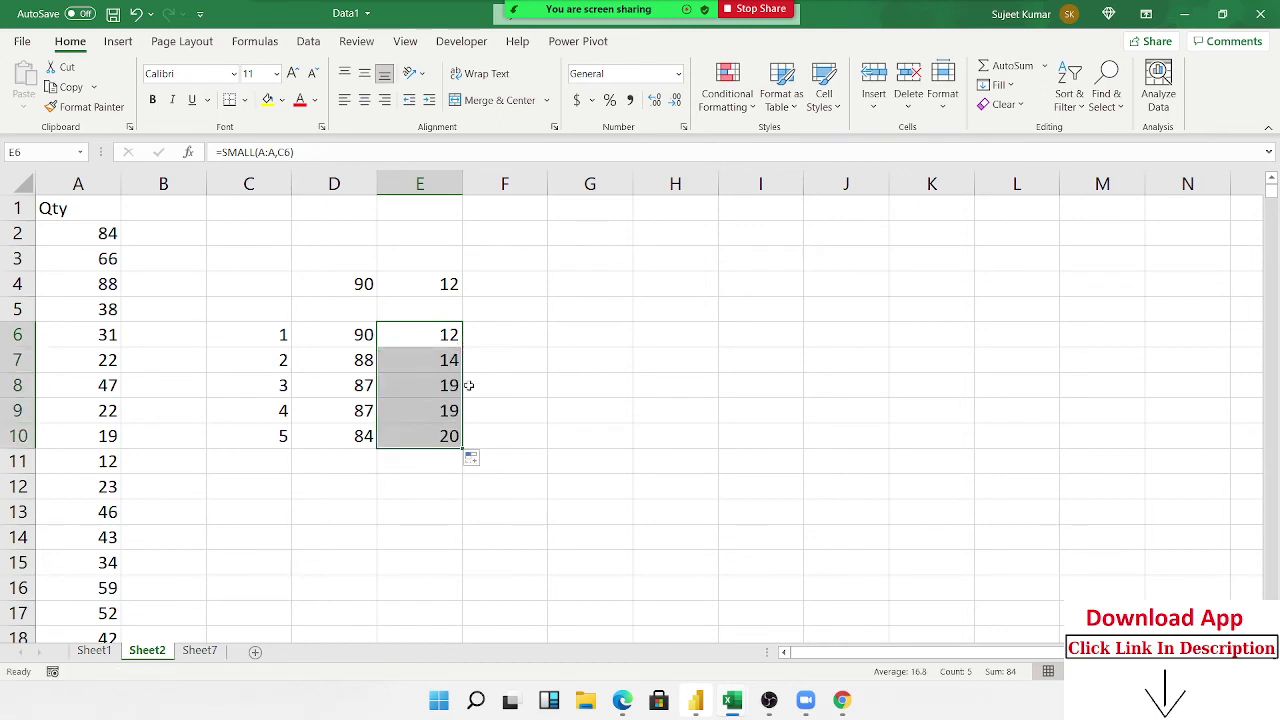
pyautogui.moveTo(440, 436); pyautogui.dragTo(433, 345)
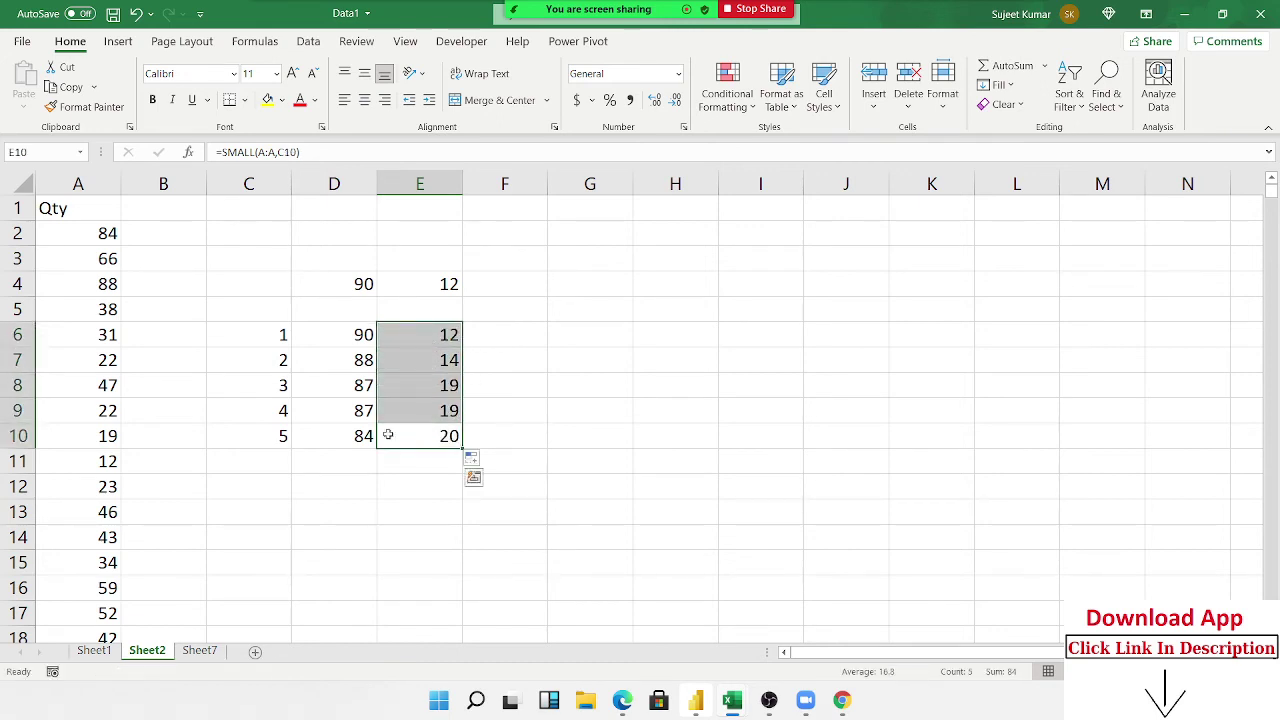
# Enter 60 in cell D13 as the value to rank.
pyautogui.click(337, 511)
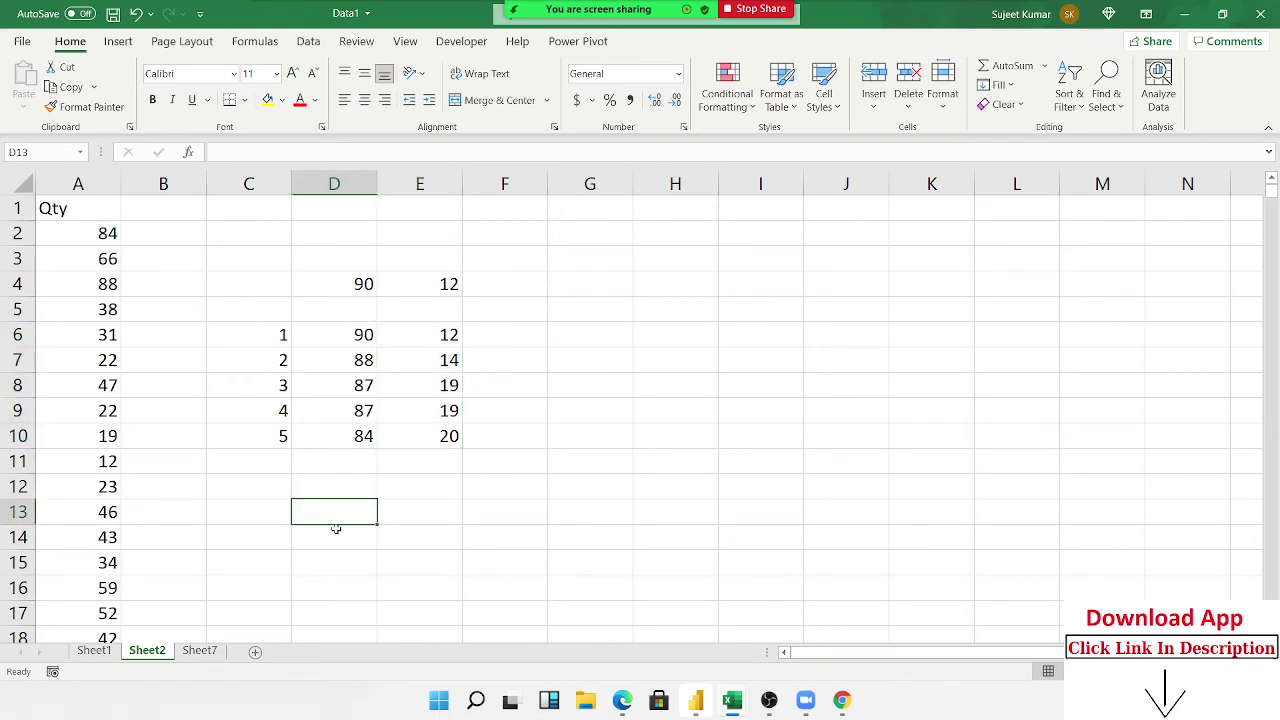
pyautogui.write('60')
pyautogui.press('Right')
pyautogui.press('Up')
pyautogui.write('R')
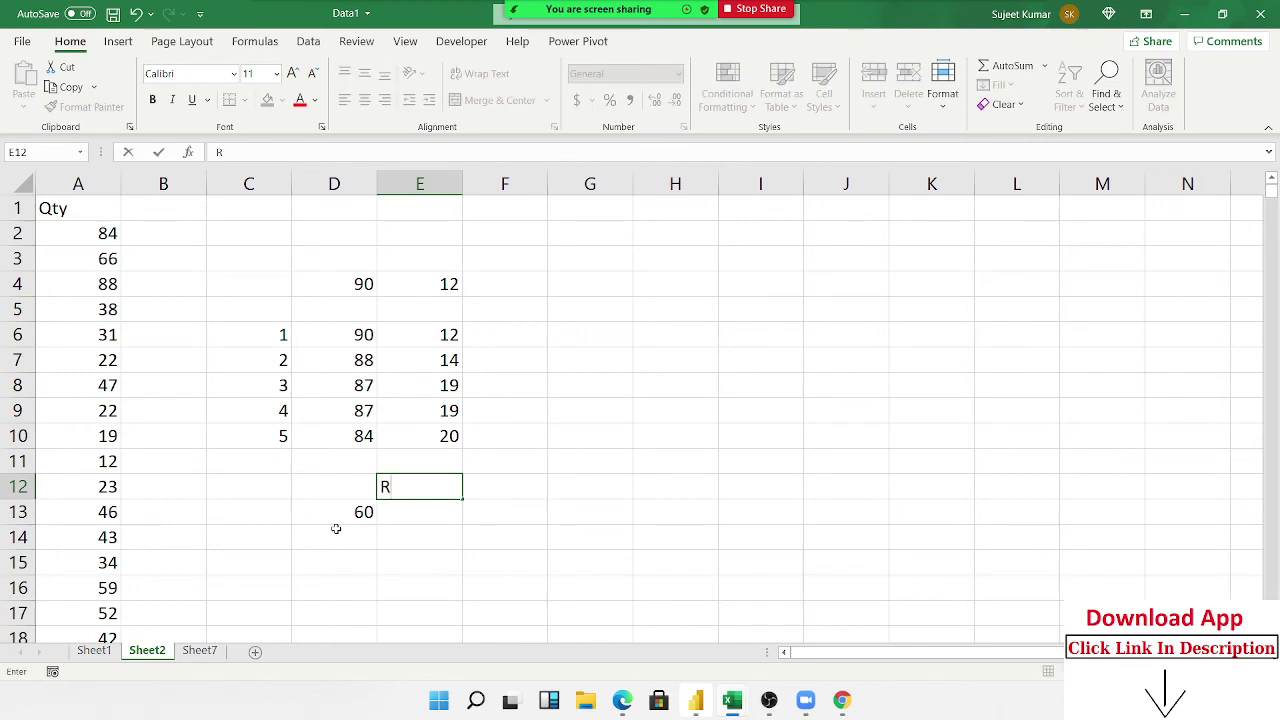
pyautogui.press('Escape')
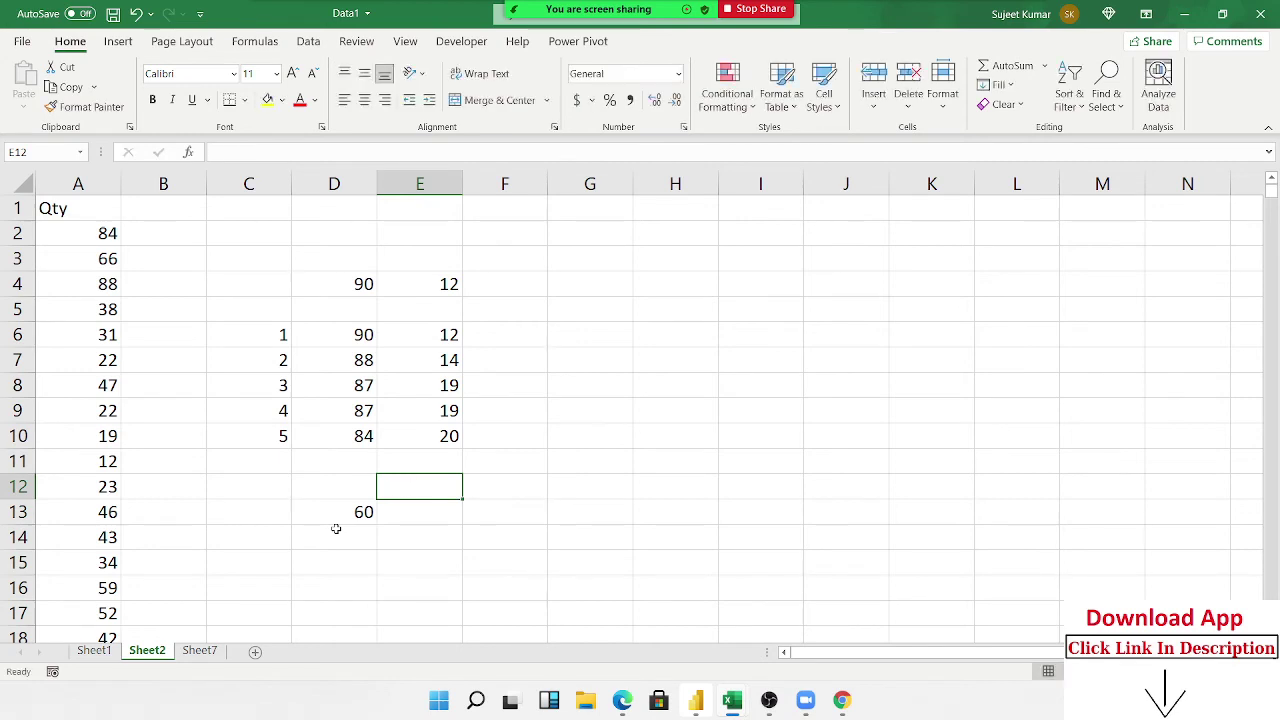
# Begin a rank formula in E13, beside the lookup value in D13.
pyautogui.moveTo(276, 440); pyautogui.dragTo(250, 309)
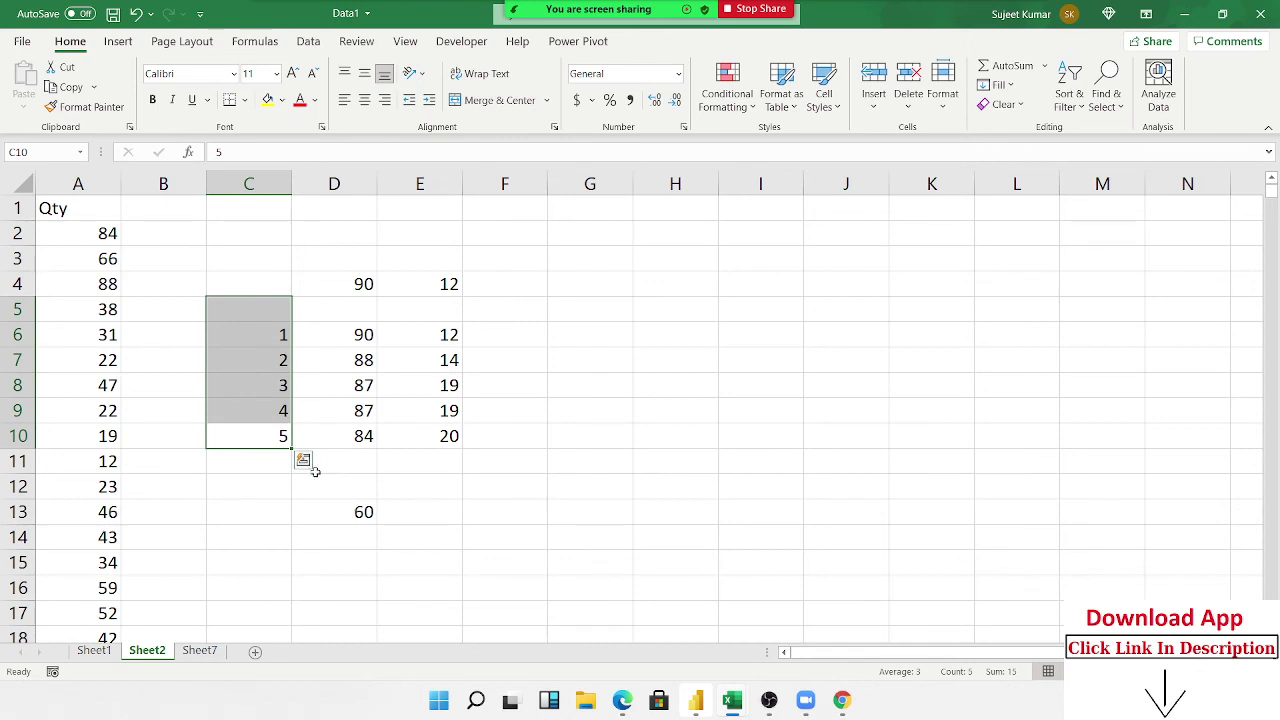
pyautogui.click(408, 517)
pyautogui.write('=ra')
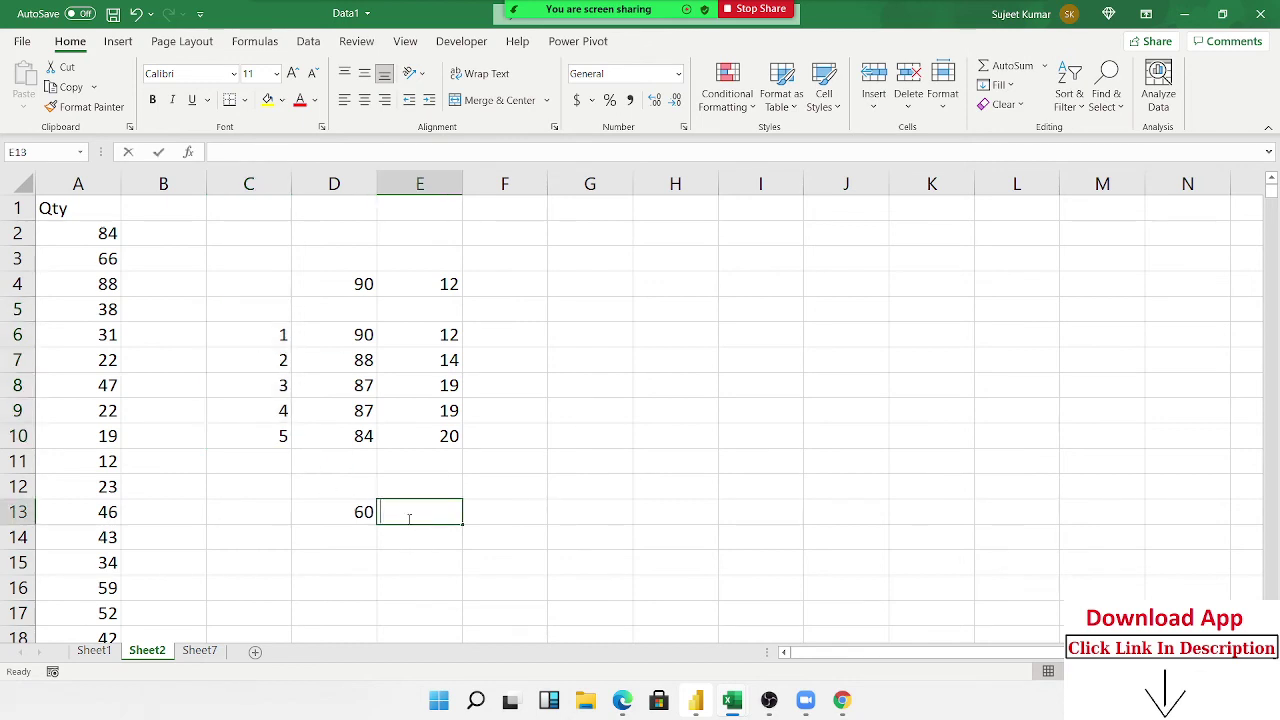
pyautogui.press('Down')
pyautogui.press('Down')
pyautogui.write('nk')
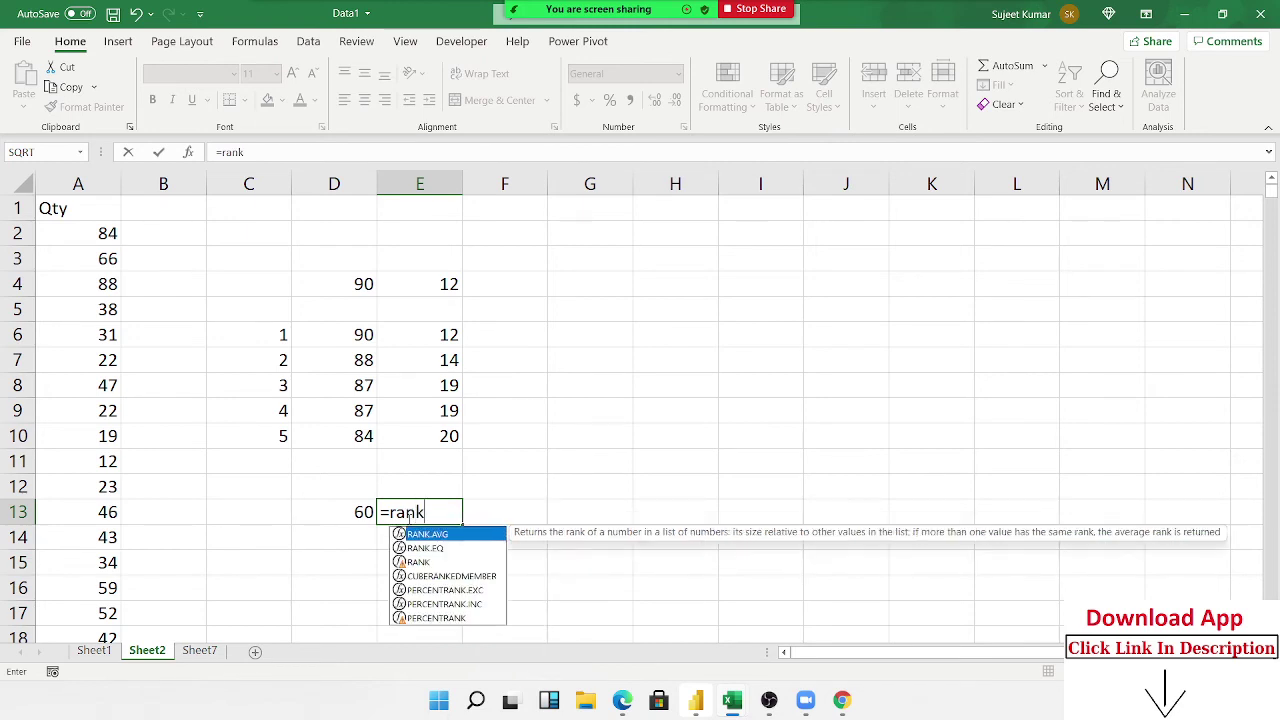
pyautogui.press('Down')
pyautogui.press('Up')
pyautogui.press('Tab')
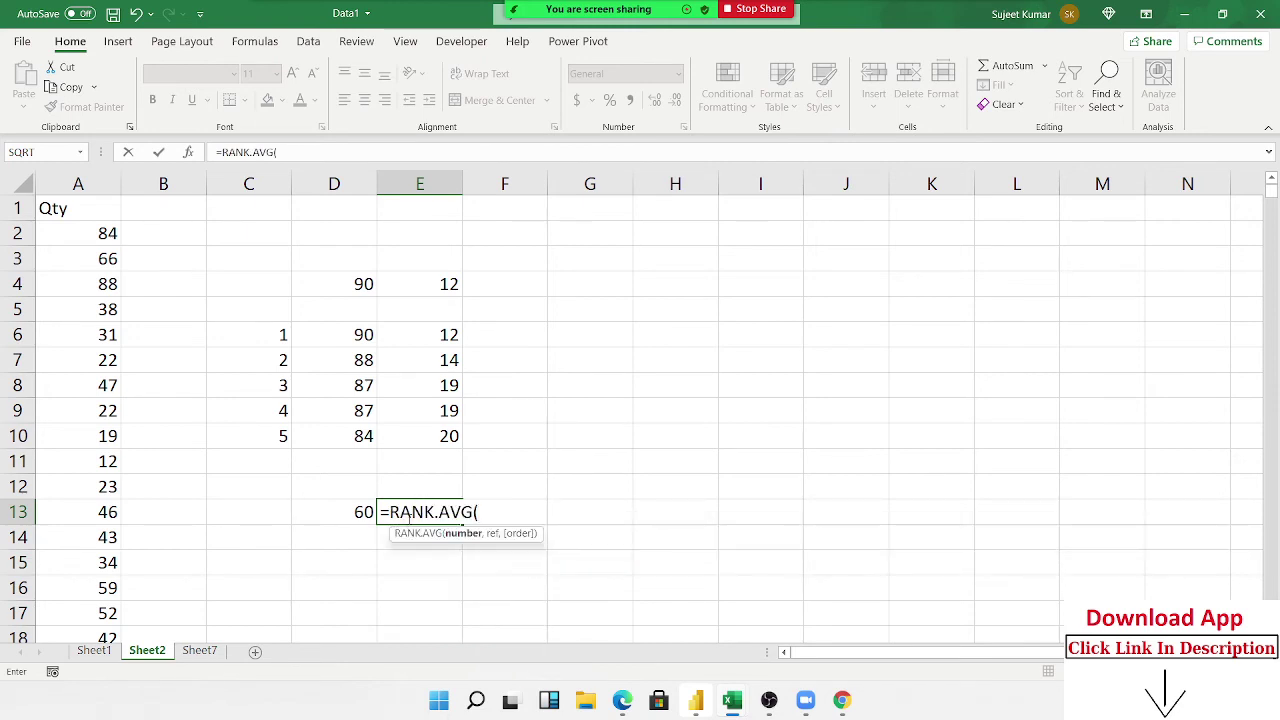
pyautogui.press('BackSpace')
pyautogui.press('BackSpace')
pyautogui.press('BackSpace')
pyautogui.press('BackSpace')
pyautogui.press('BackSpace')
# Complete the E13 formula with RANK, using D13 as the number, column A:A as the reference and 0 for descending order.
pyautogui.press('Down')
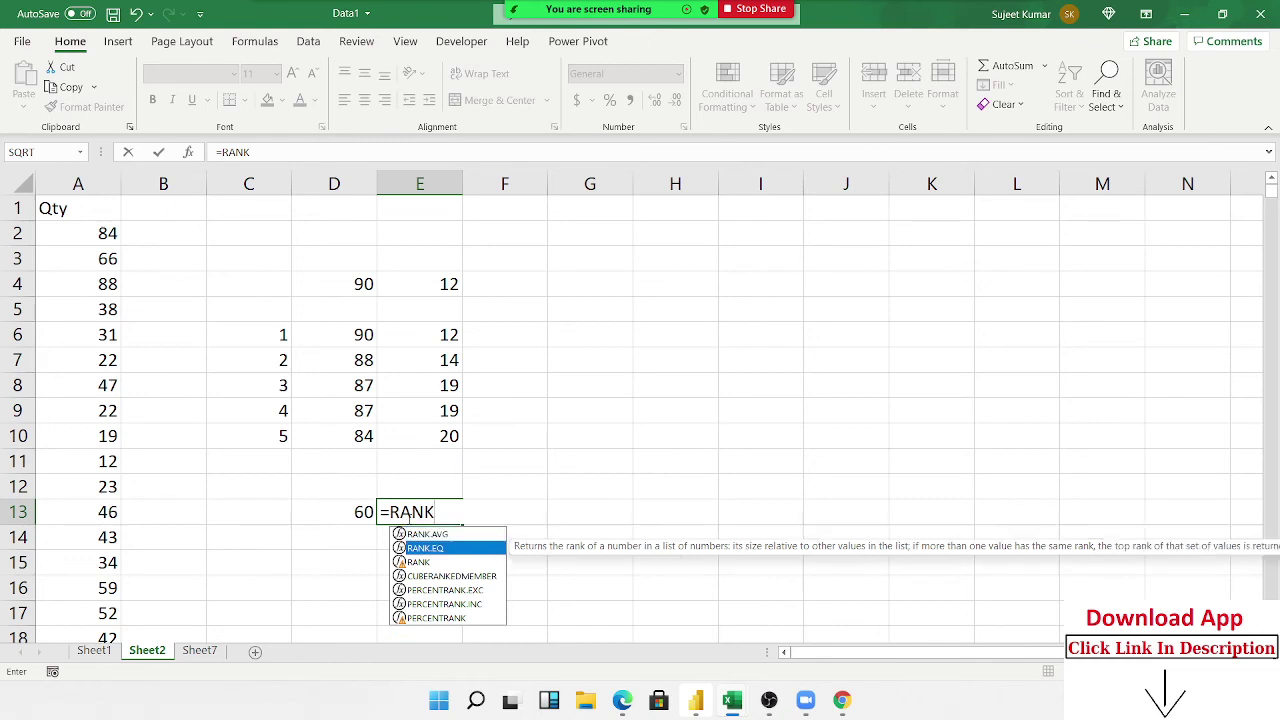
pyautogui.press('Down')
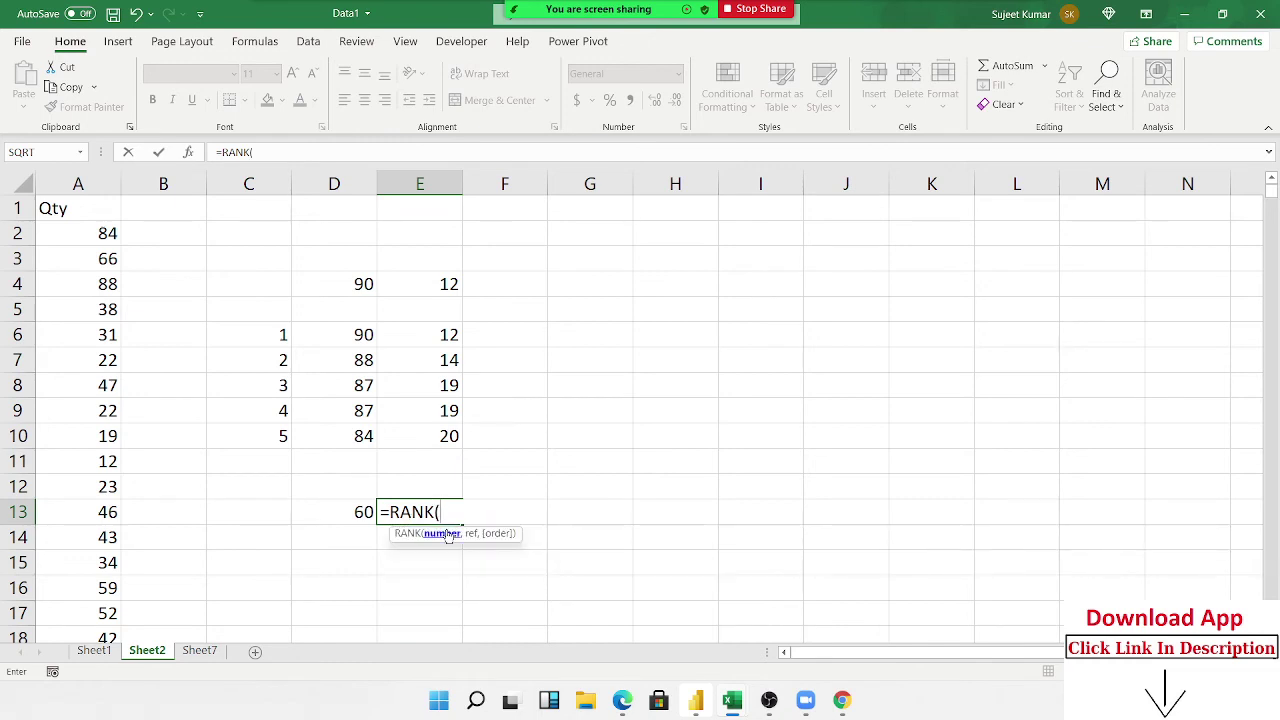
pyautogui.click(357, 511)
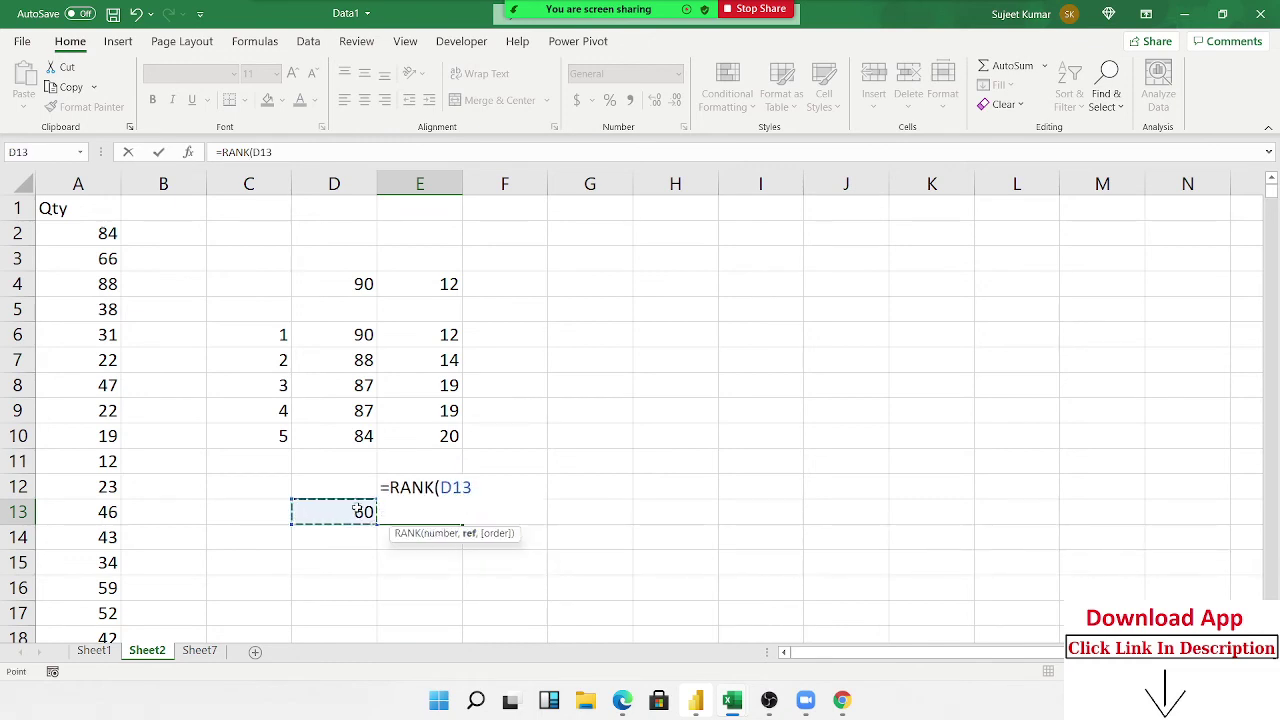
pyautogui.write(',')
pyautogui.click(81, 184)
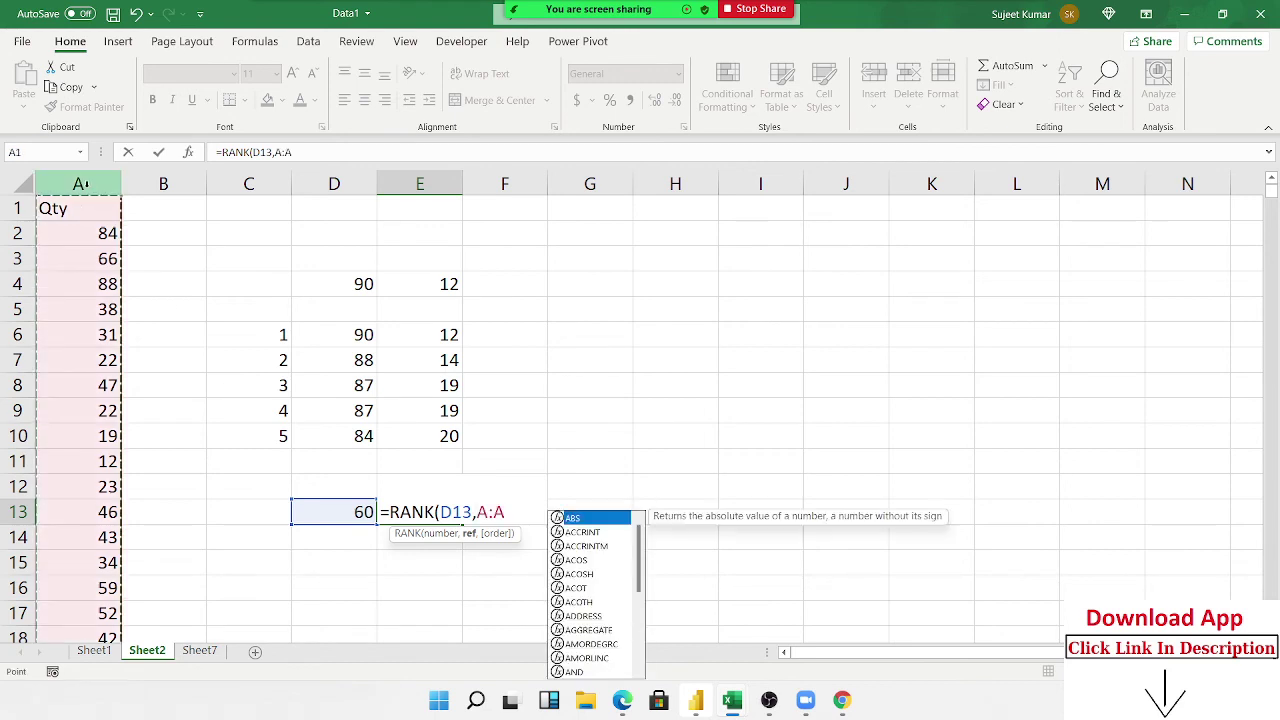
pyautogui.write(',')
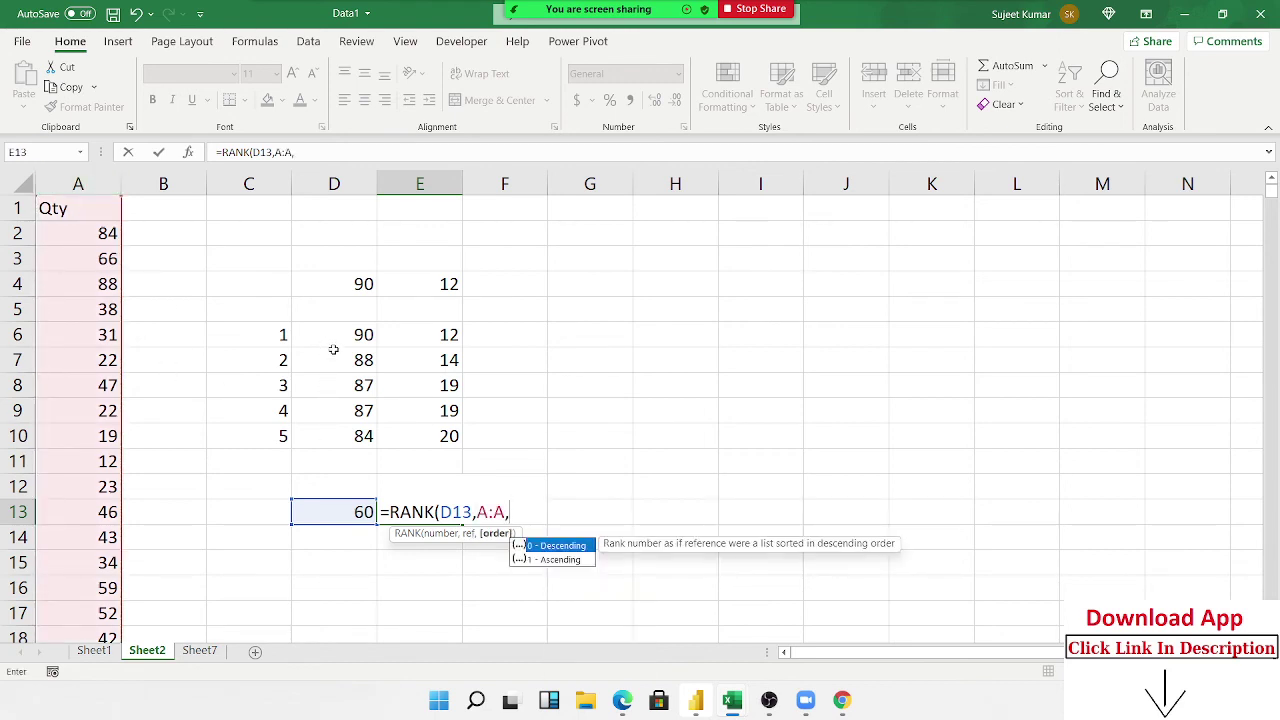
pyautogui.press('Escape')
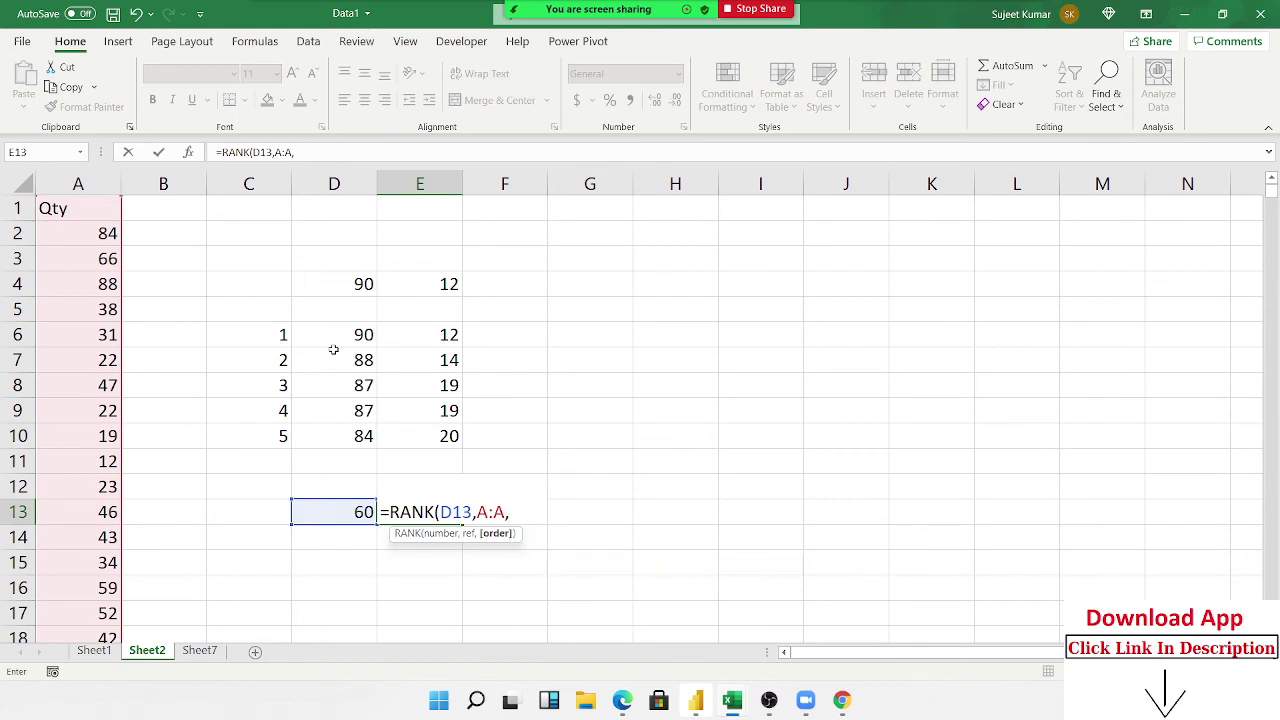
pyautogui.press('Return')
# Inspect the number, reference and order arguments of the RANK formula in E13.
pyautogui.click(484, 508)
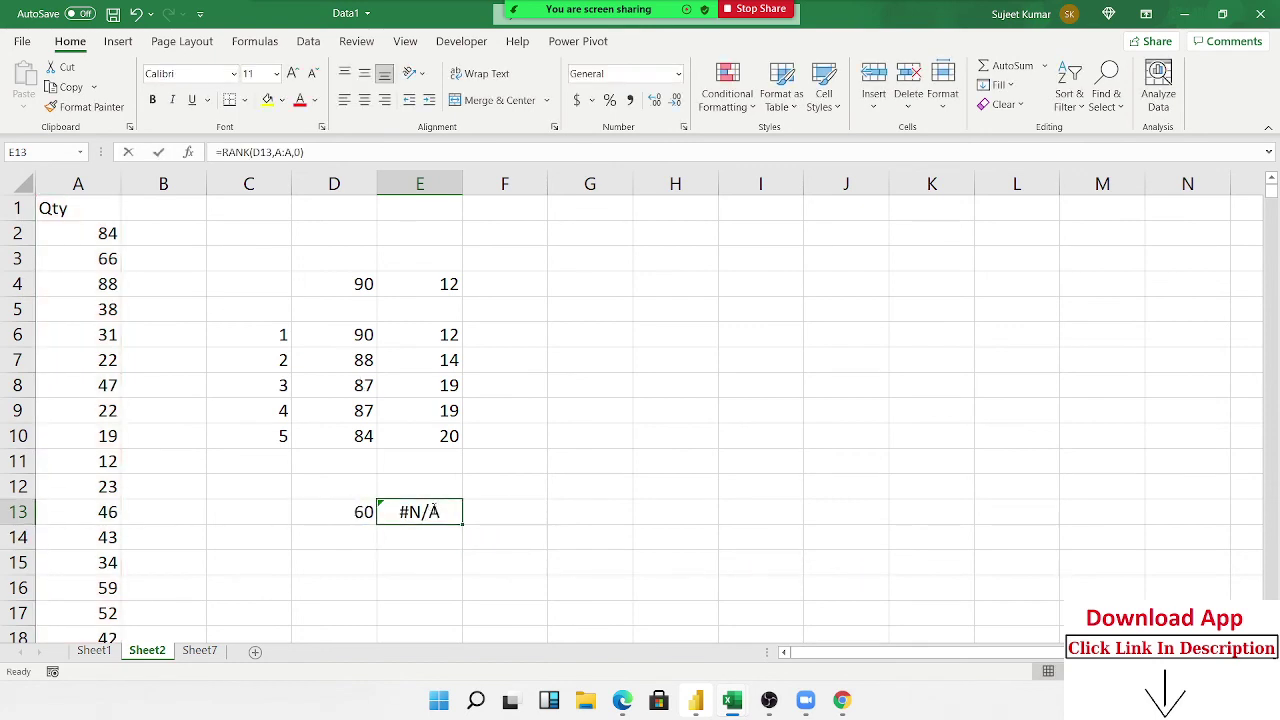
pyautogui.doubleClick(484, 505)
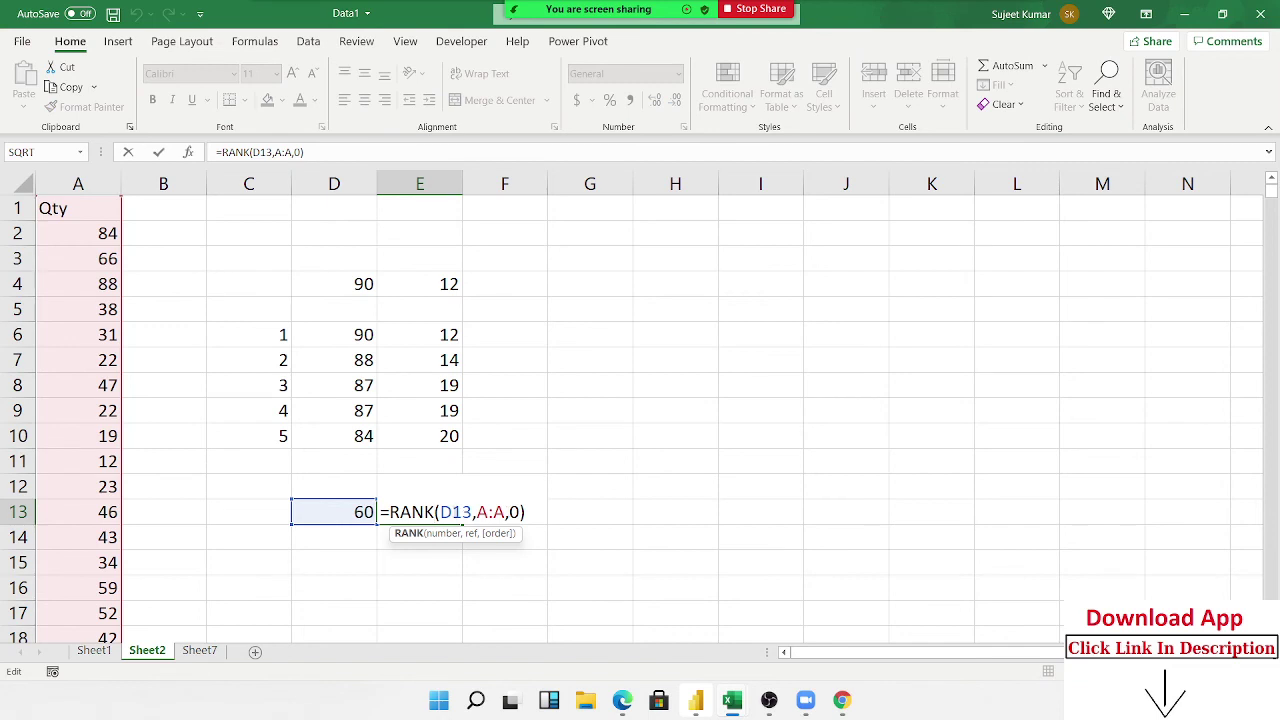
pyautogui.click(447, 512)
pyautogui.click(486, 512)
pyautogui.click(508, 512)
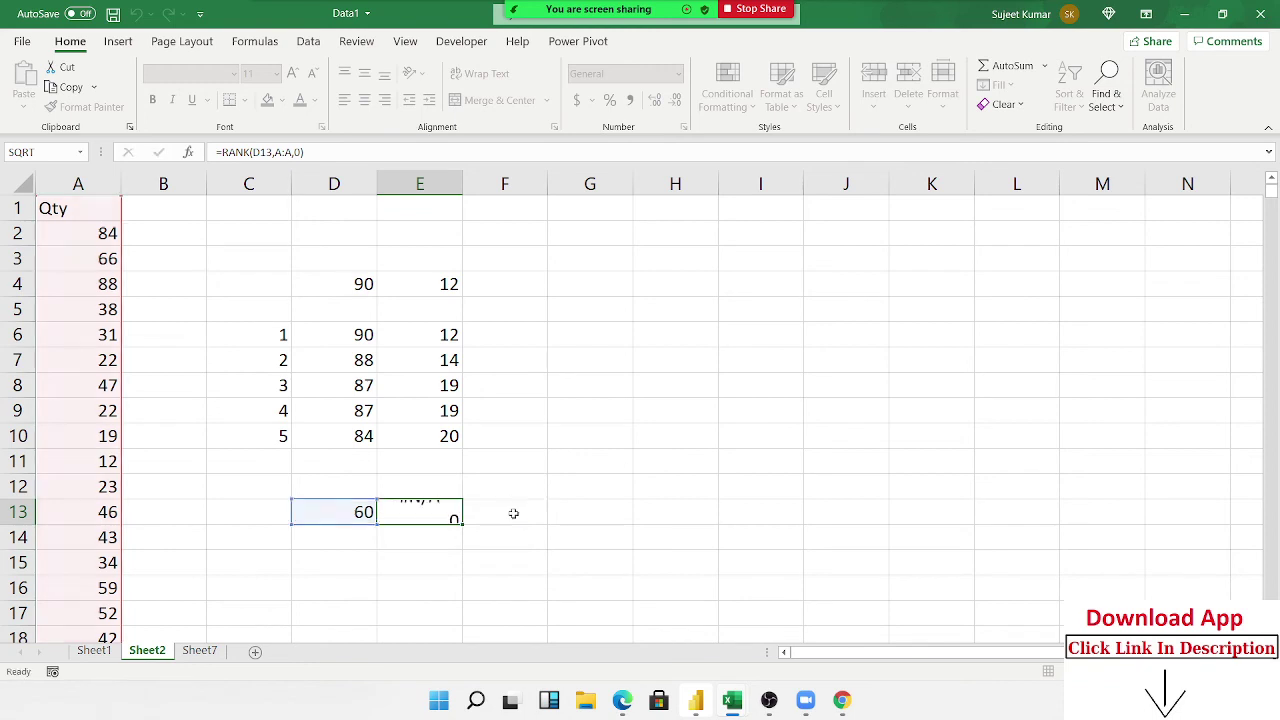
pyautogui.press('Return')
# Replace the Qty value in A21 with 60 so the ranked number exists in the list.
pyautogui.scroll(-3, 68, 540)
pyautogui.click(78, 480)
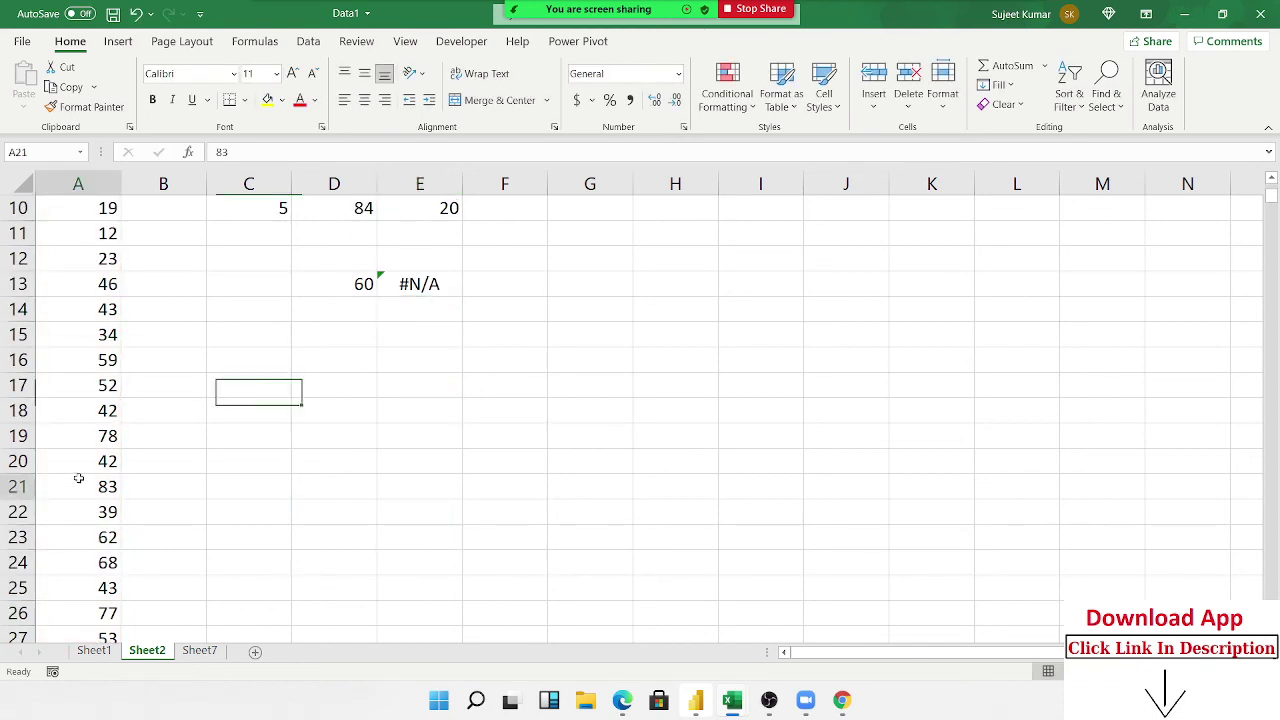
pyautogui.write('60')
pyautogui.press('Return')
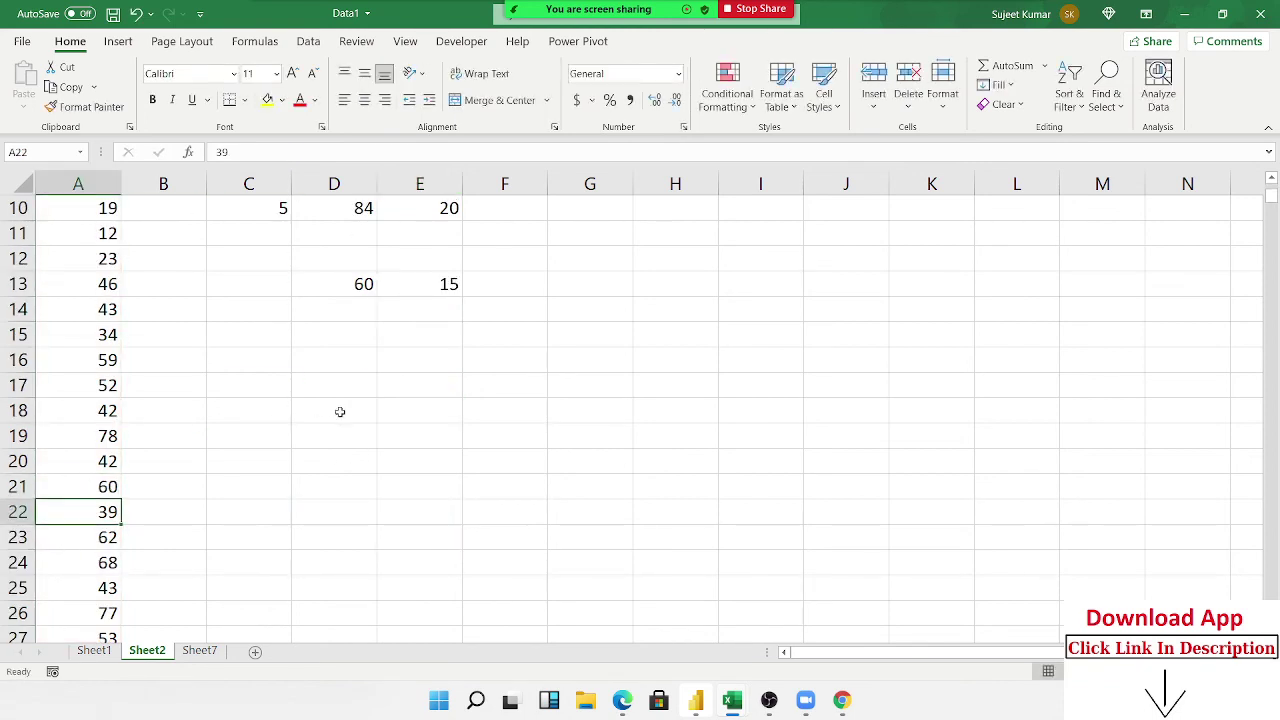
# Set the rank position in C10 to 15.
pyautogui.scroll(2, 339, 410)
pyautogui.click(449, 432)
pyautogui.click(274, 366)
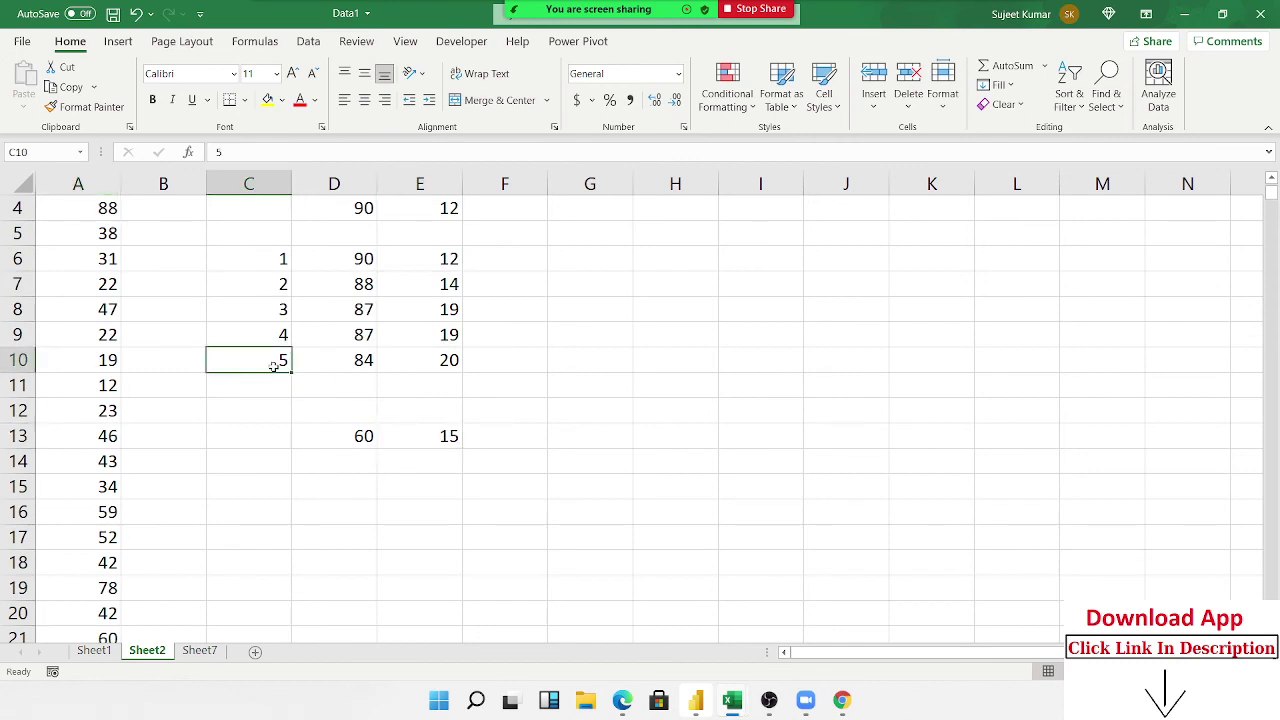
pyautogui.write('15')
pyautogui.press('Return')
# Inspect the LARGE formula in D10 and compare it with the RANK formula in E13.
pyautogui.click(273, 366)
pyautogui.press('Right')
pyautogui.press('F2')
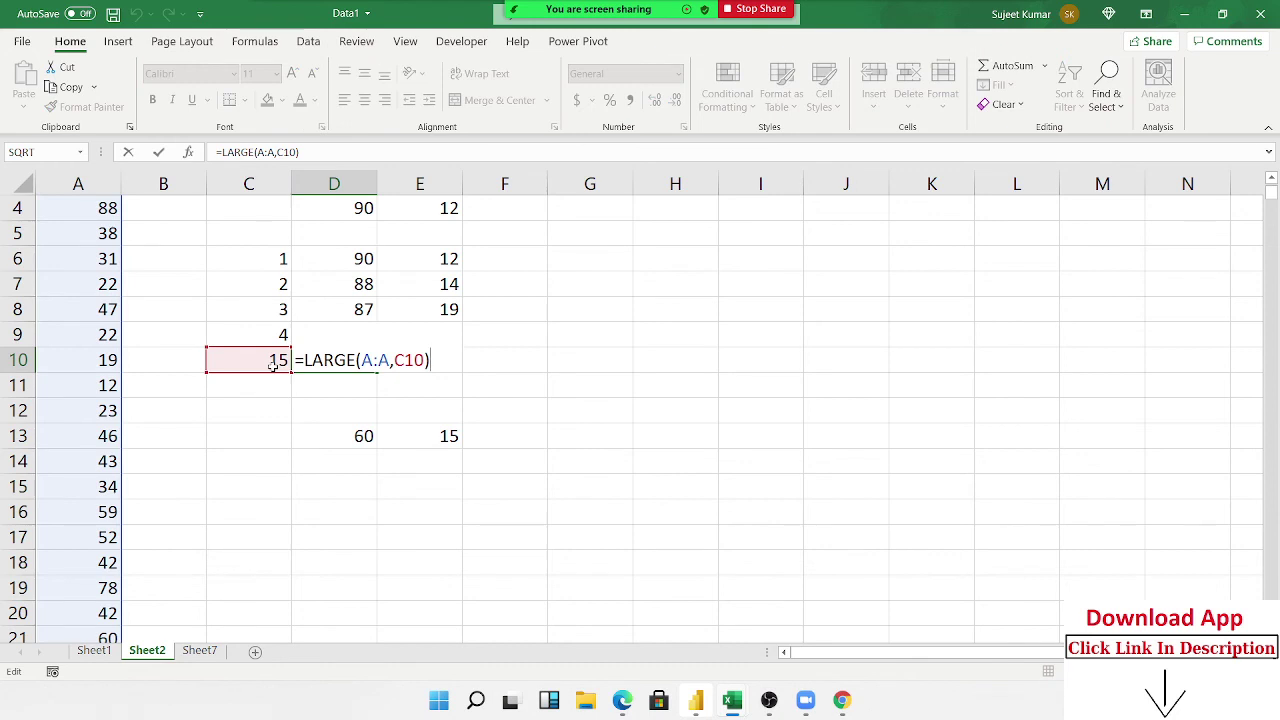
pyautogui.press('Escape')
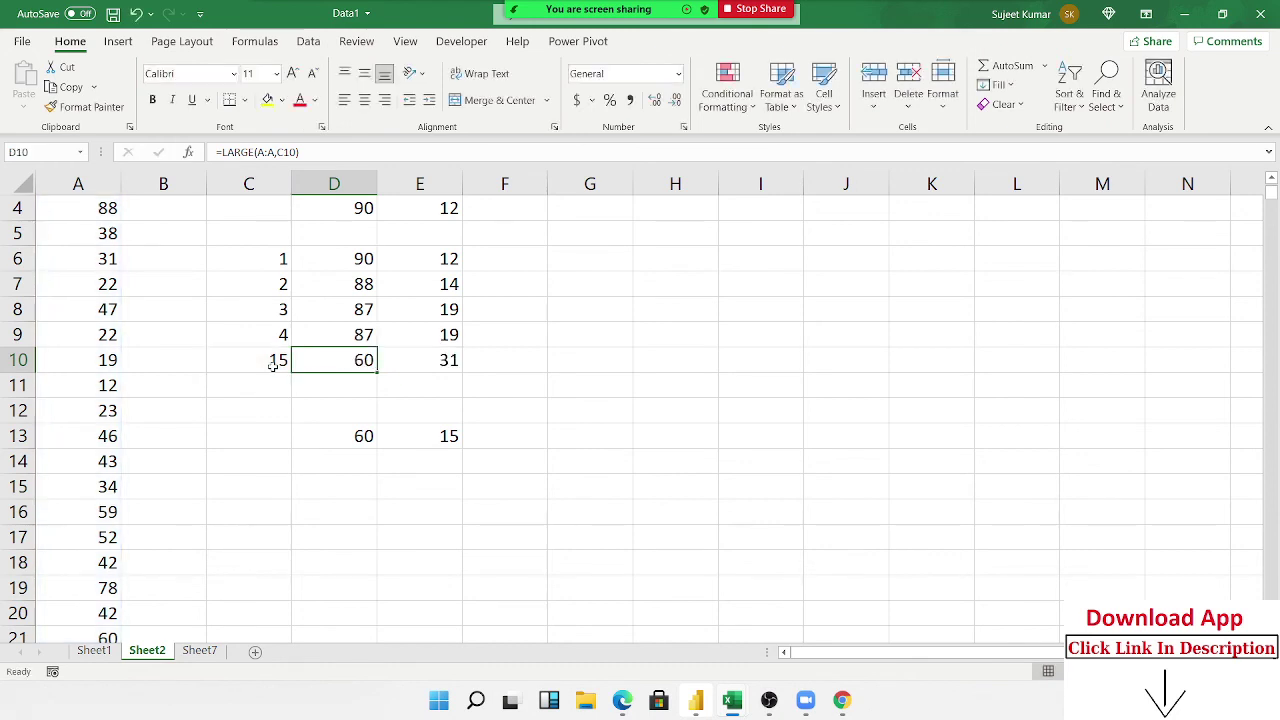
pyautogui.press('Right')
pyautogui.press('Down')
pyautogui.press('Down')
pyautogui.press('Down')
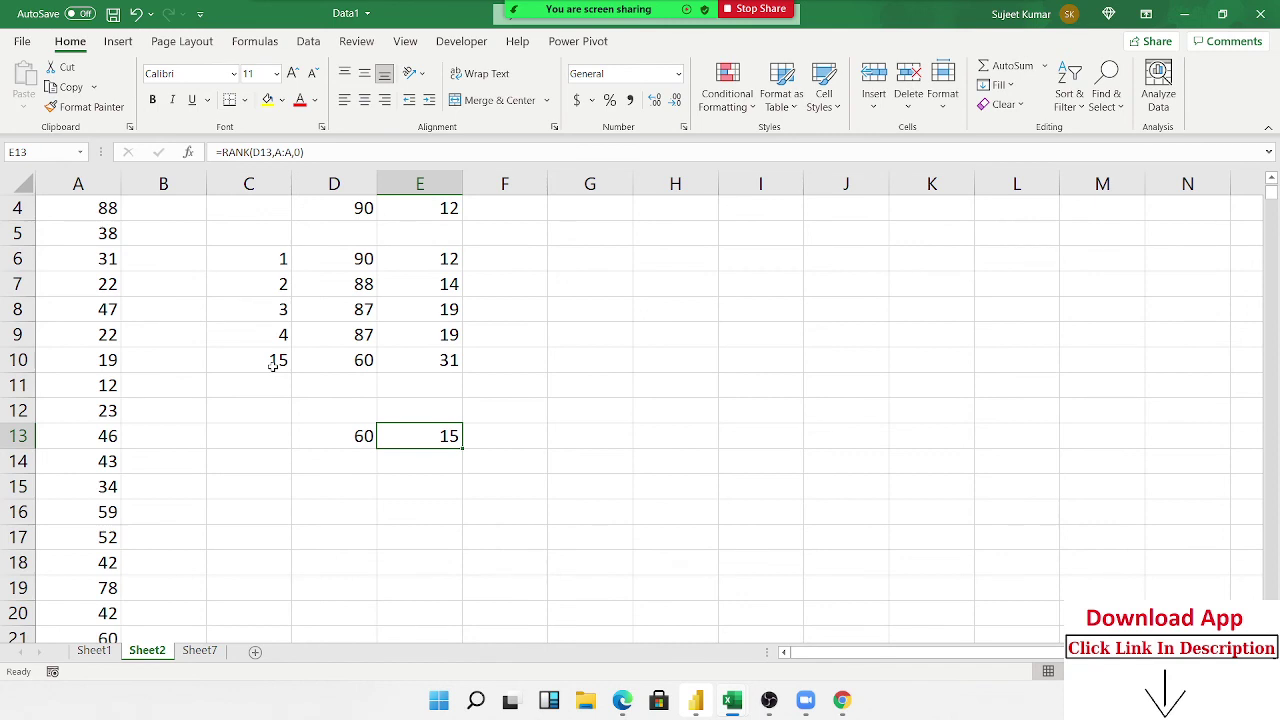
# Review the SMALL formulas in column E from E6 to E10.
pyautogui.press('Up')
pyautogui.press('Up')
pyautogui.press('Up')
pyautogui.press('Up')
pyautogui.press('Up')
pyautogui.press('Up')
pyautogui.press('Up')
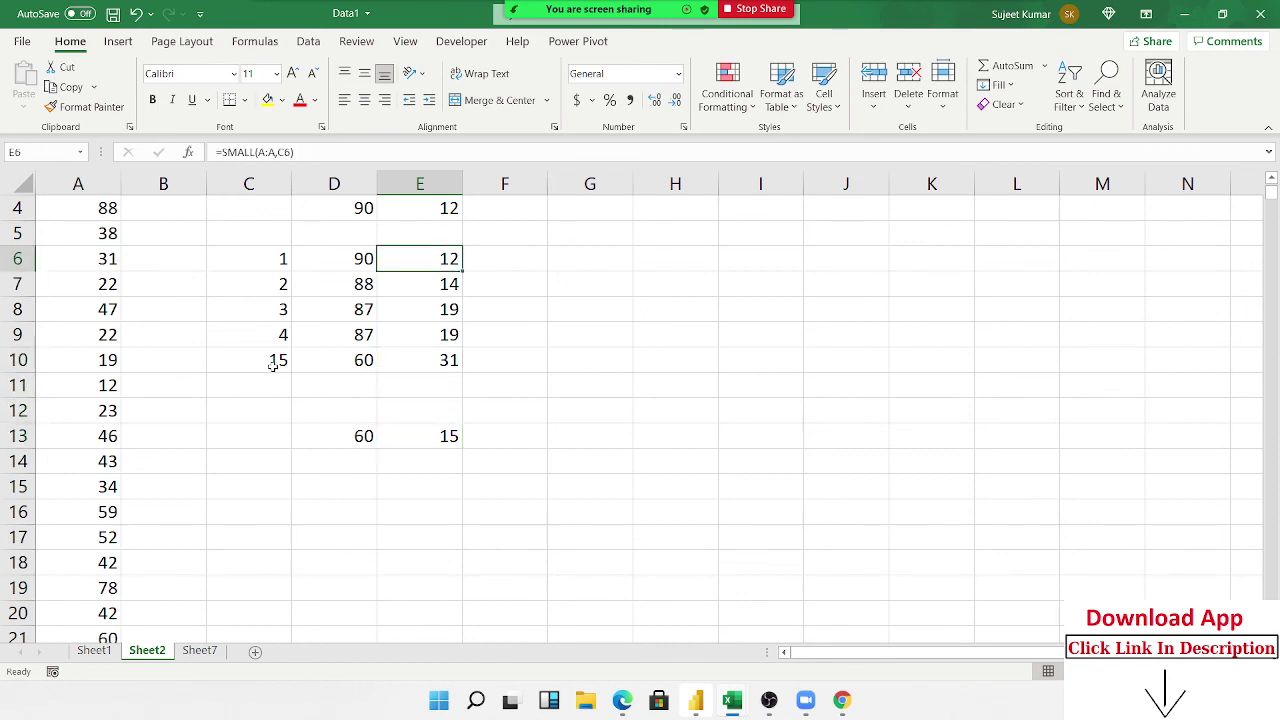
pyautogui.press('Down')
pyautogui.press('Down')
pyautogui.press('Down')
pyautogui.press('Down')
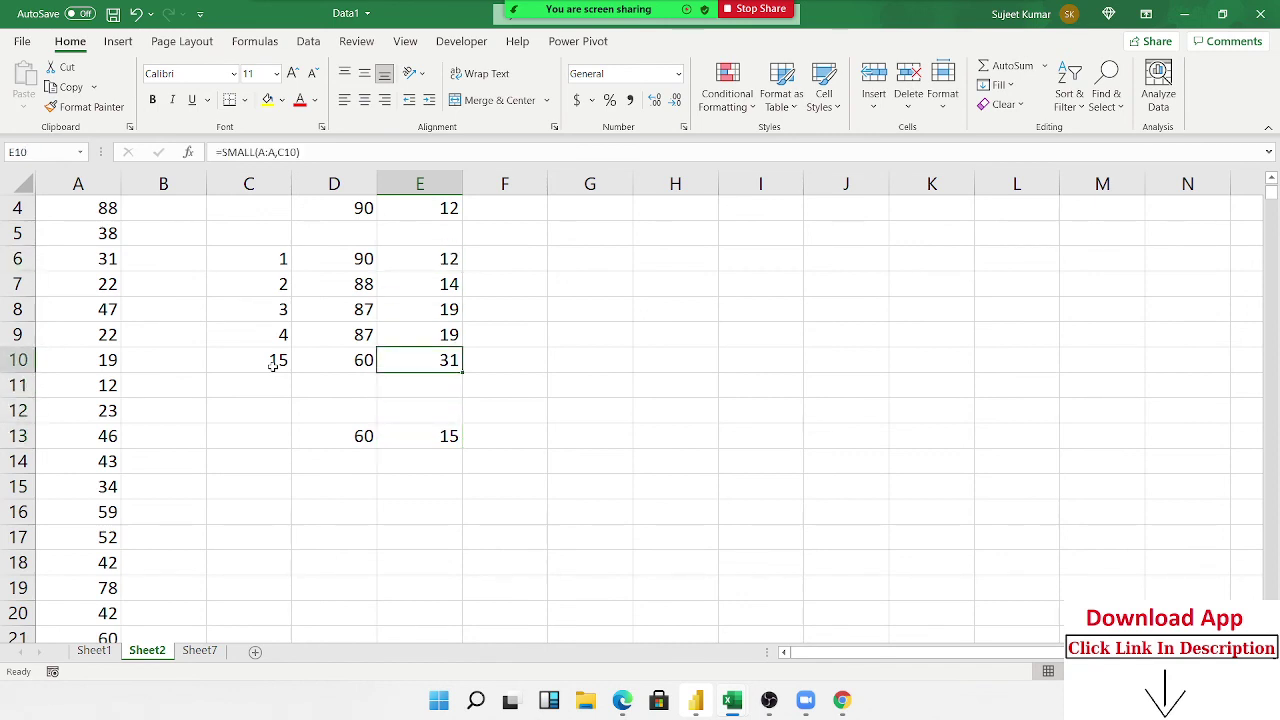
pyautogui.press('Up')
pyautogui.press('Up')
pyautogui.press('Up')
pyautogui.press('Up')
pyautogui.press('Up')
pyautogui.press('Up')
pyautogui.press('Up')
pyautogui.press('Up')
pyautogui.press('Up')
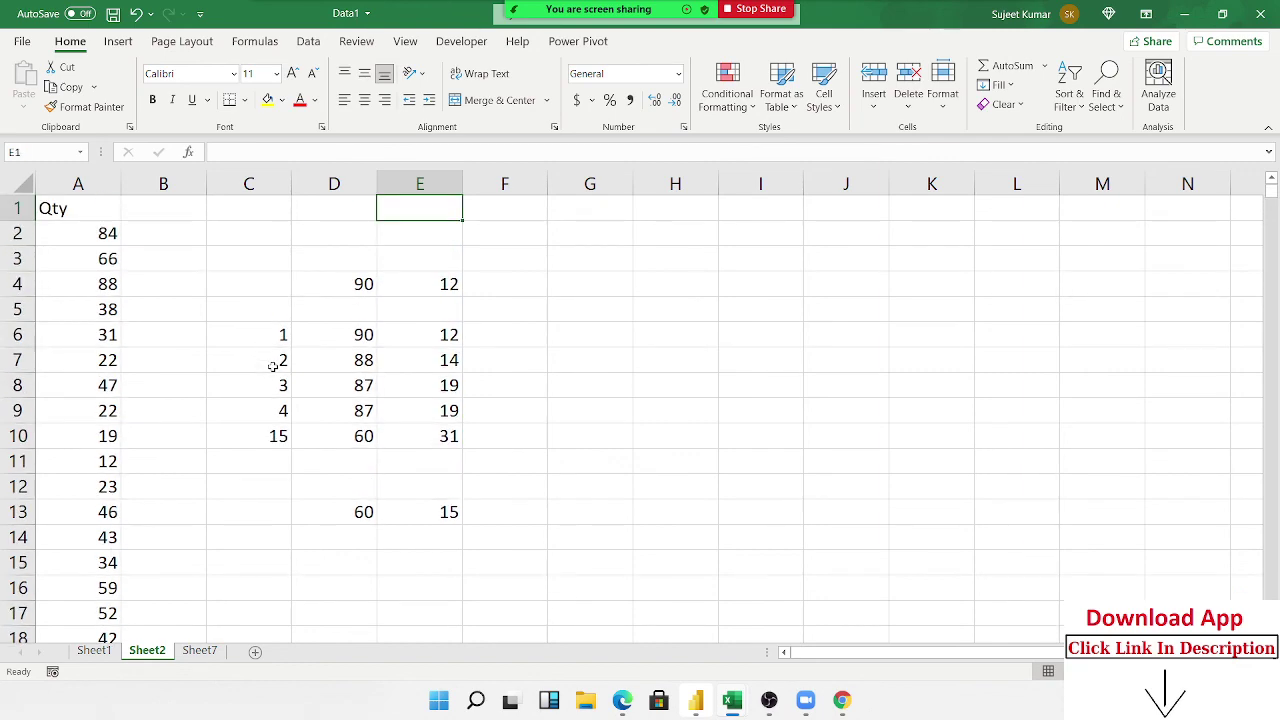
# Browse the list of statistical functions, looking over the AVERAGE, COUNT, LARGE, MAX and MIN families.
pyautogui.click(255, 41)
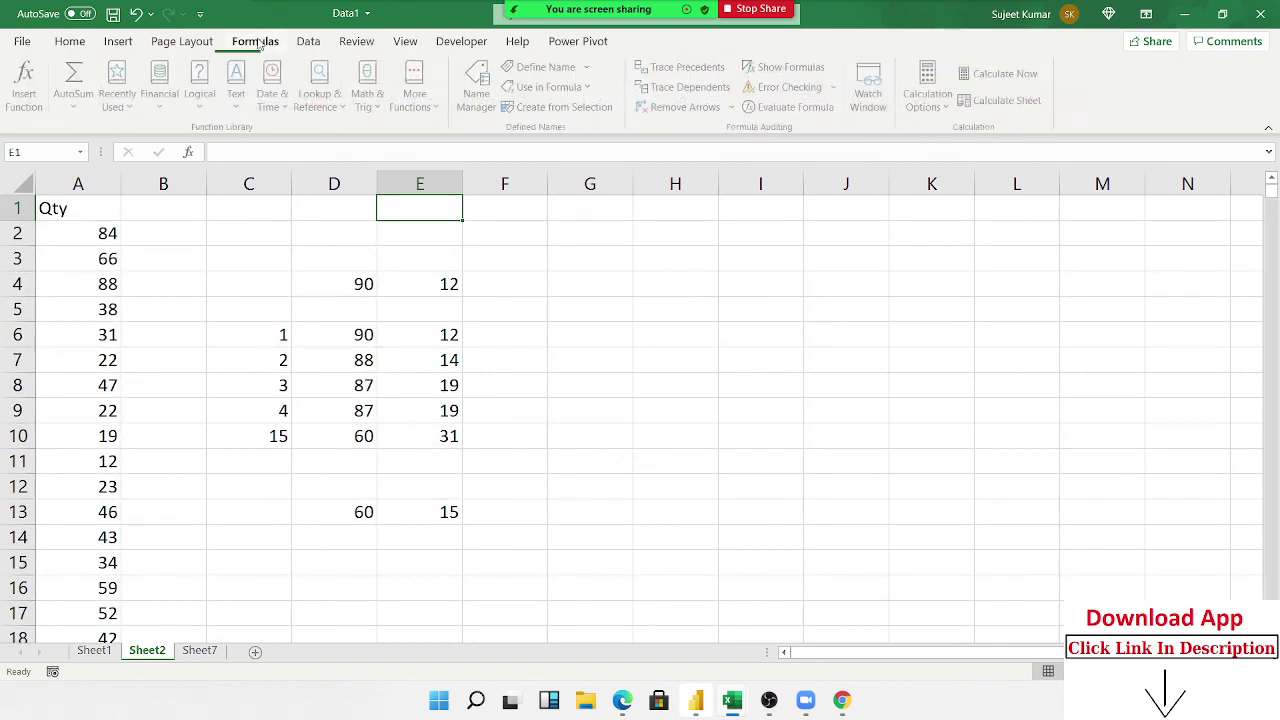
pyautogui.click(418, 100)
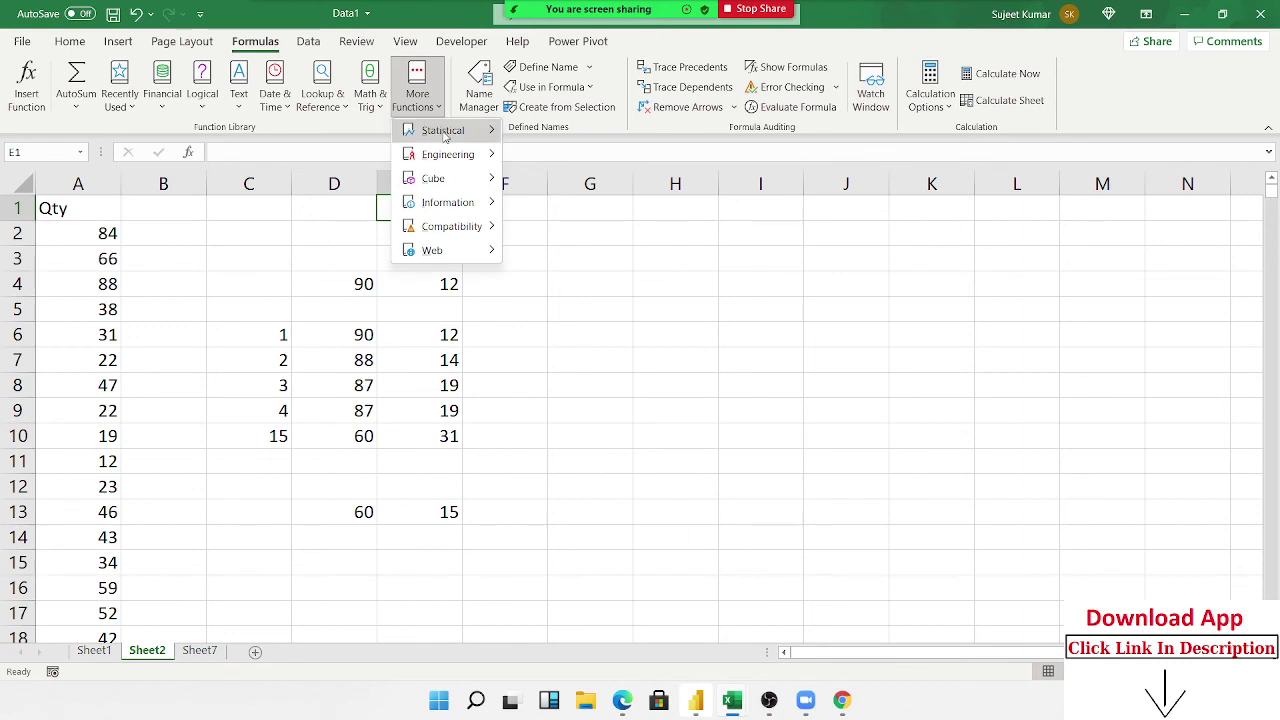
pyautogui.moveTo(443, 128)
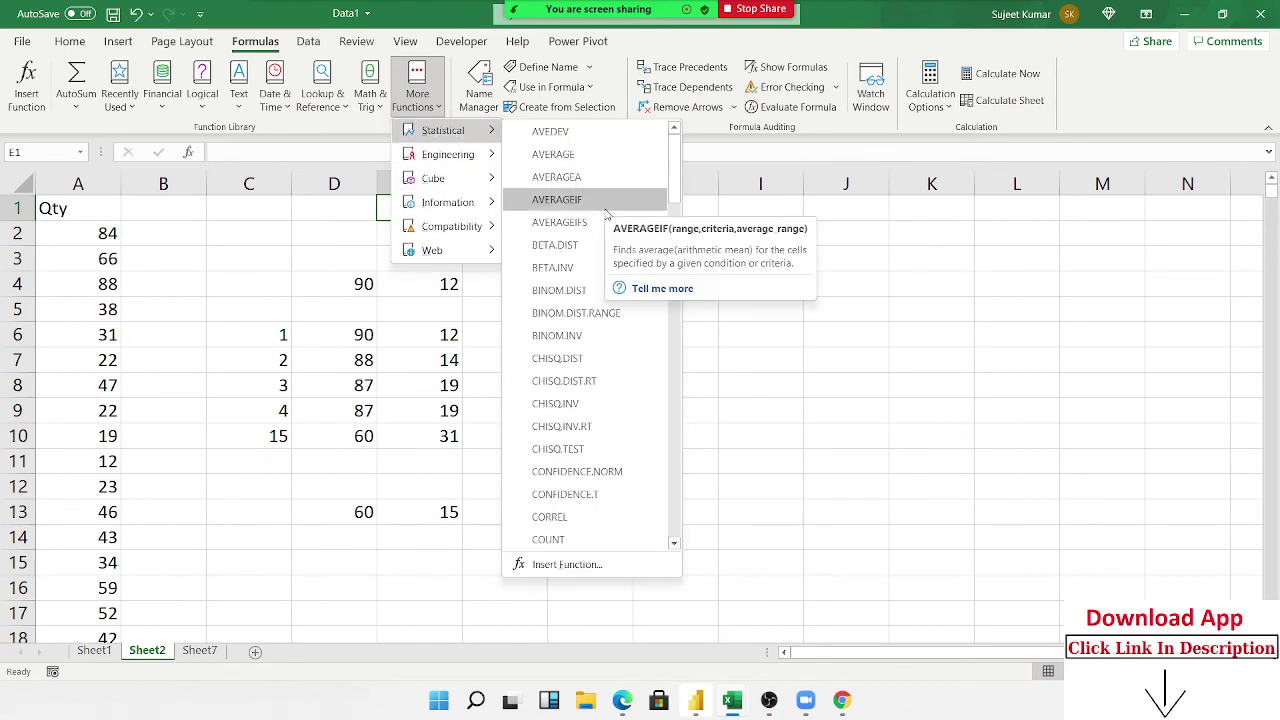
pyautogui.scroll(-3, 630, 402)
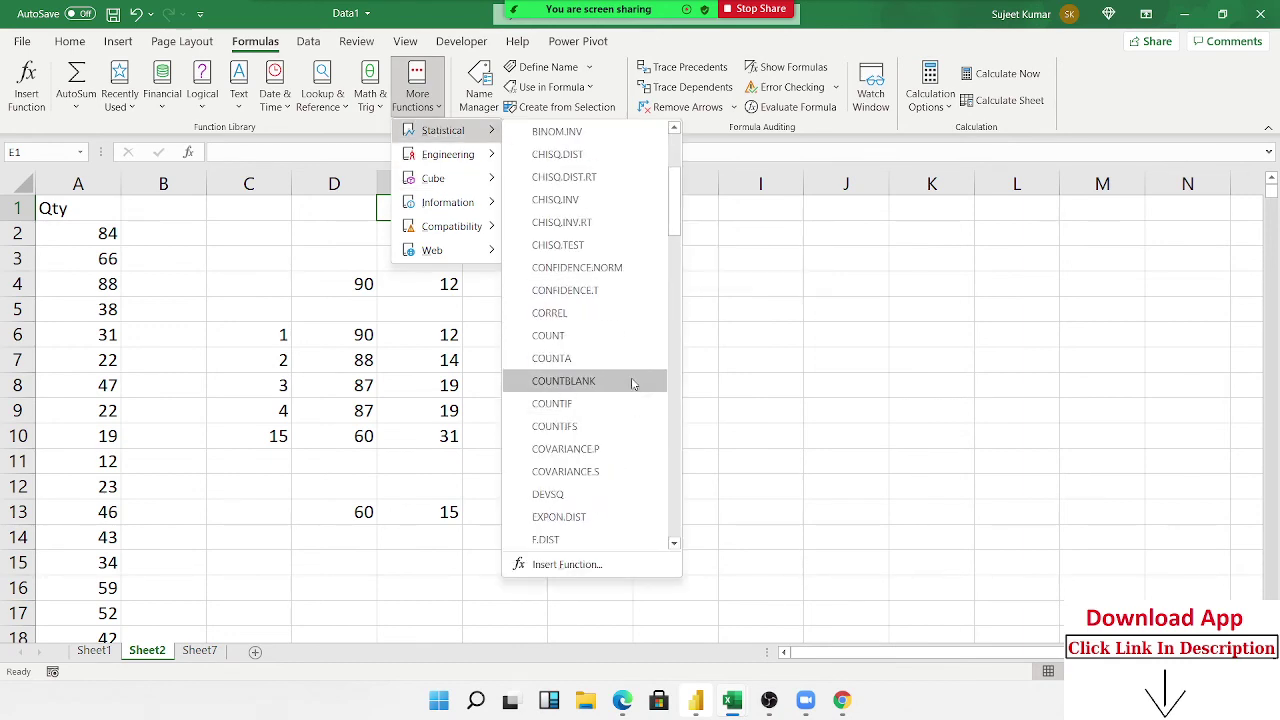
pyautogui.scroll(-2, 632, 381)
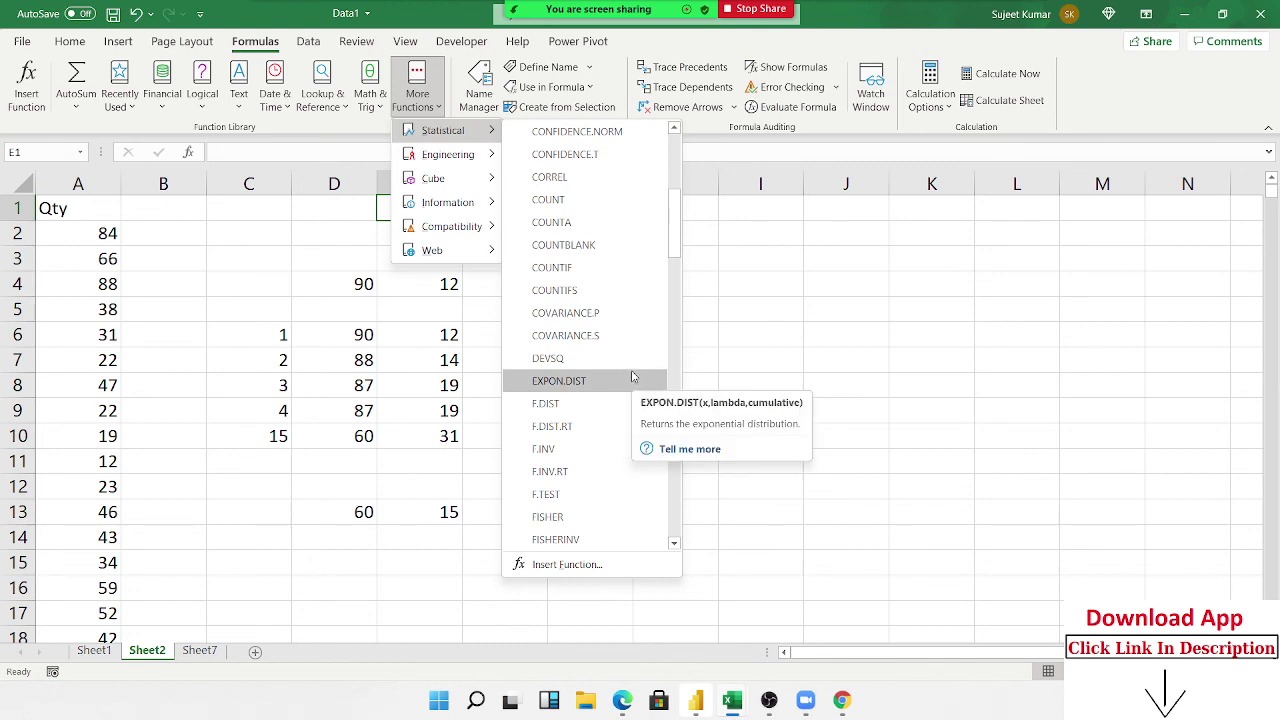
pyautogui.scroll(-3, 630, 365)
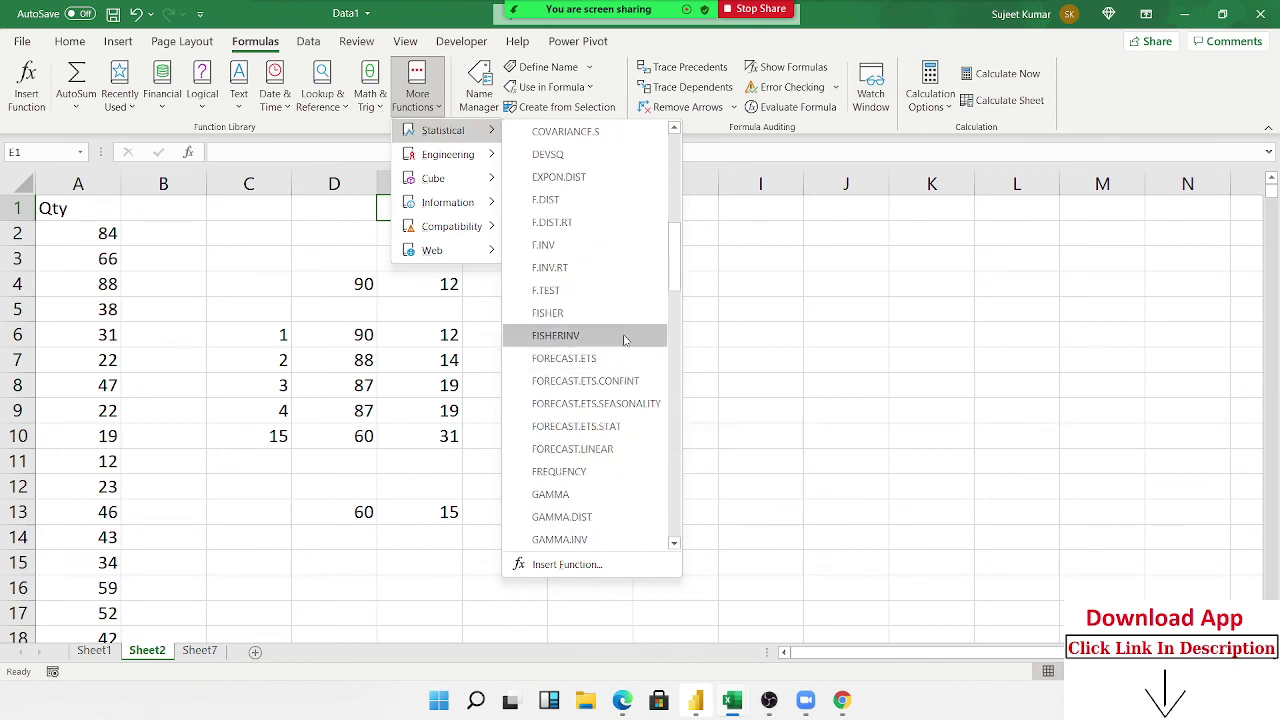
pyautogui.scroll(-2, 620, 331)
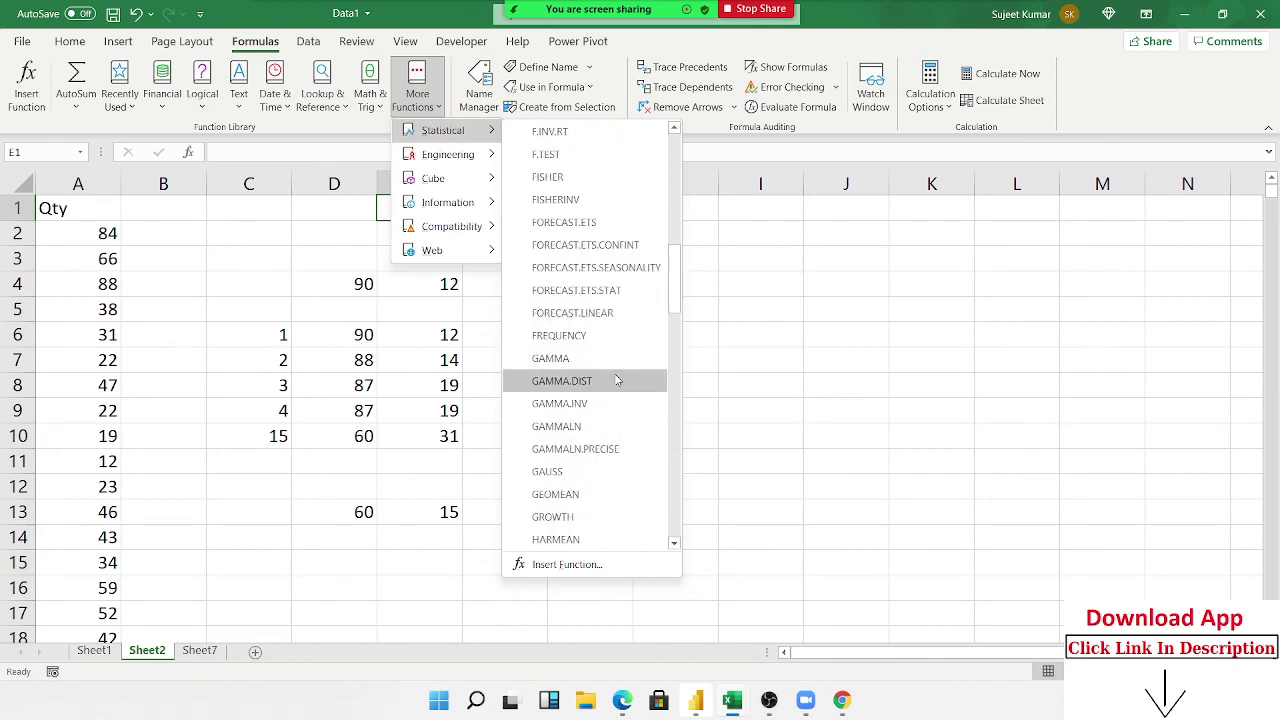
pyautogui.scroll(-3, 617, 381)
pyautogui.scroll(-2, 595, 465)
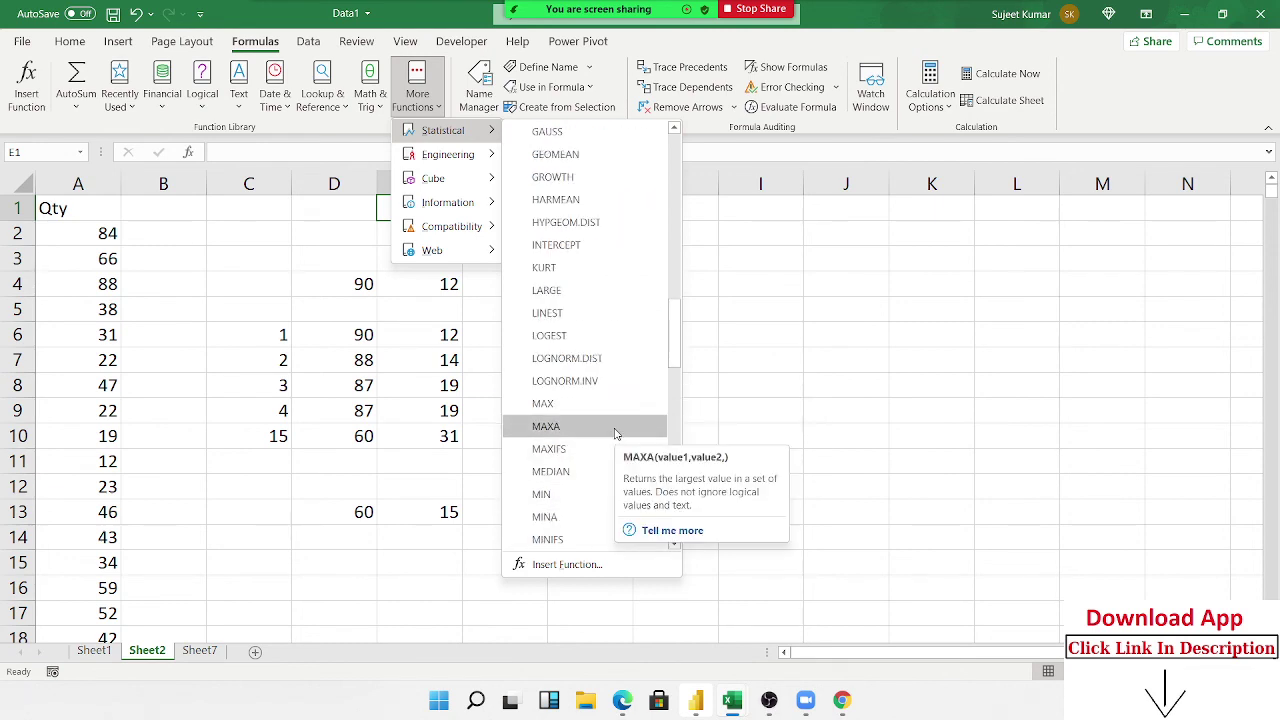
pyautogui.scroll(2, 623, 429)
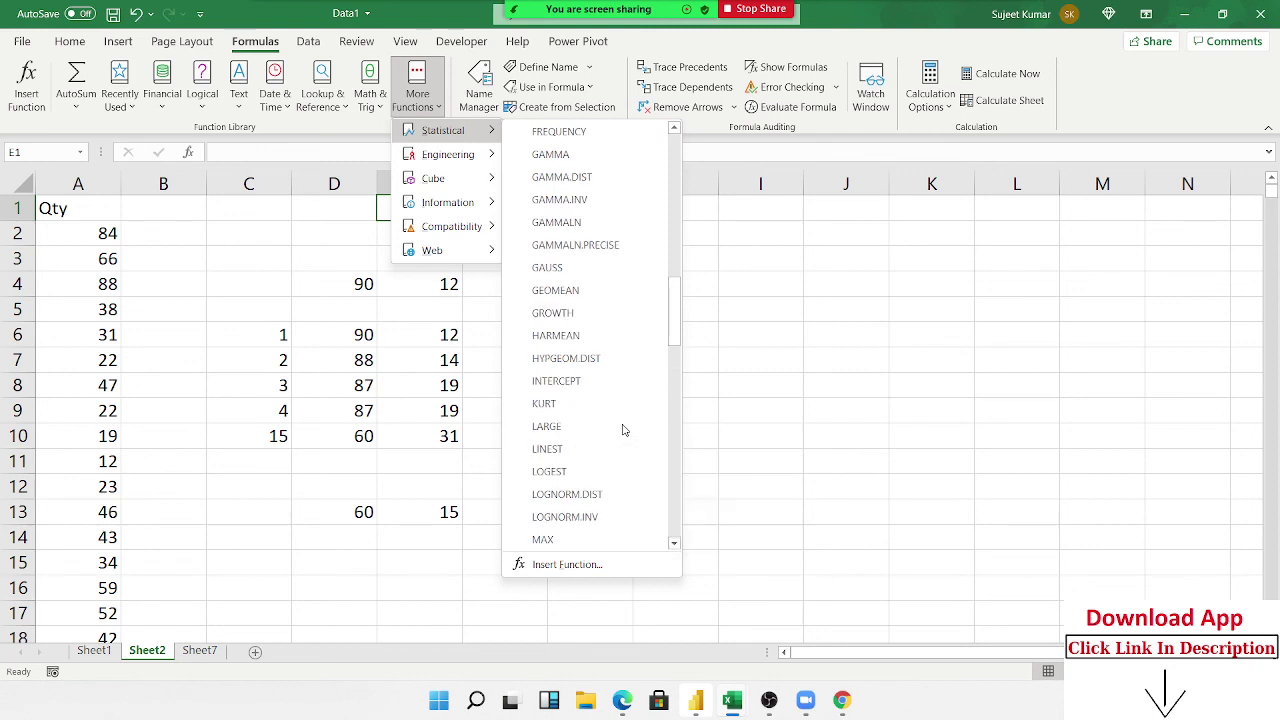
pyautogui.scroll(-3, 623, 429)
pyautogui.scroll(10, 623, 429)
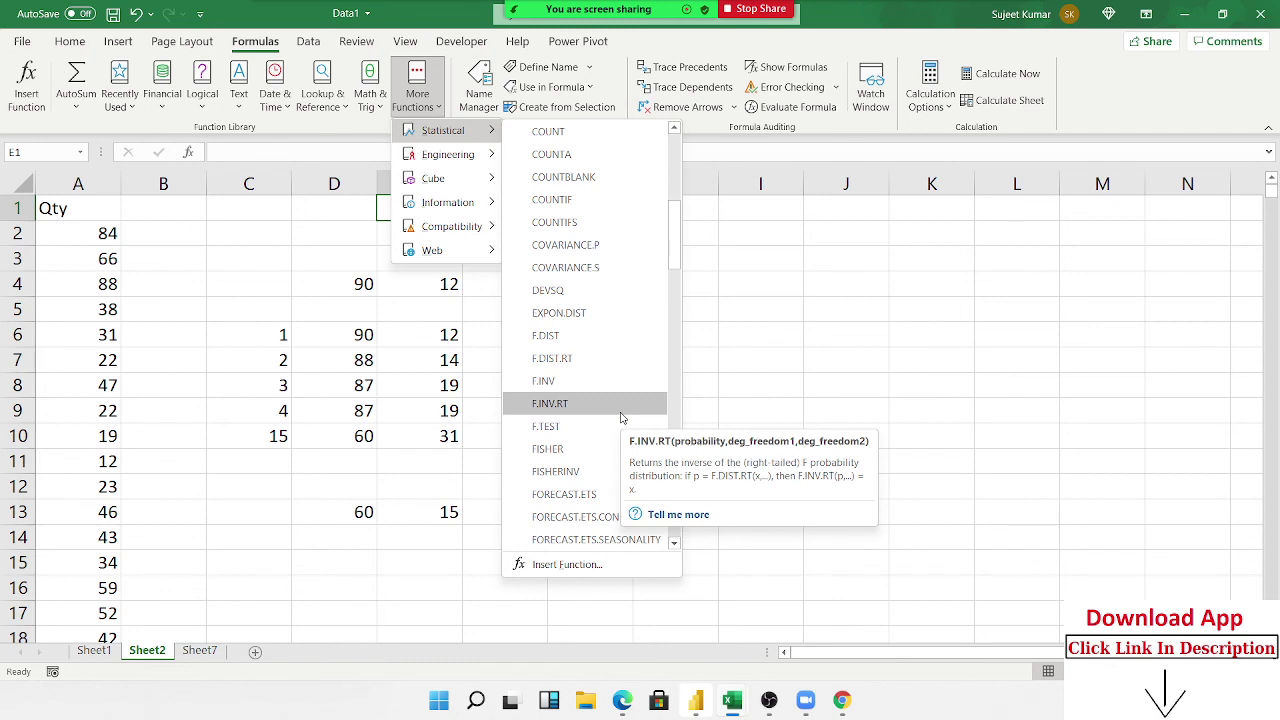
pyautogui.scroll(6, 615, 402)
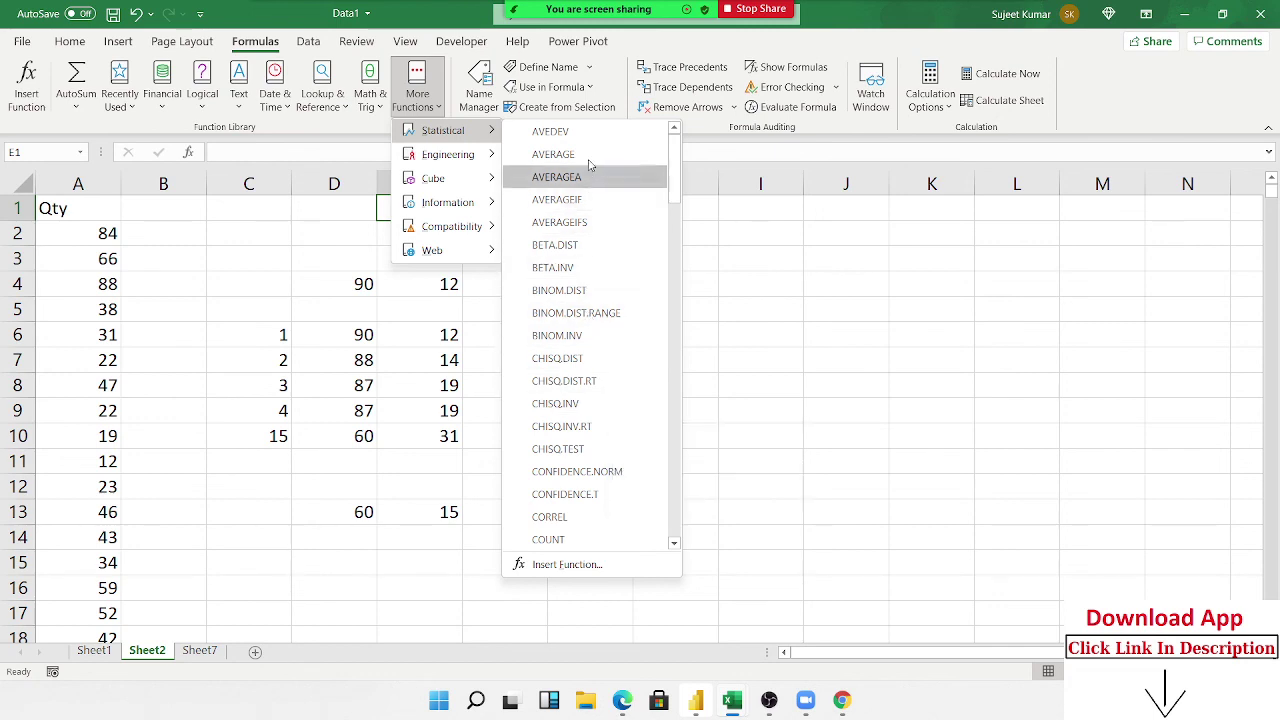
pyautogui.scroll(-2, 607, 431)
pyautogui.scroll(-7, 606, 429)
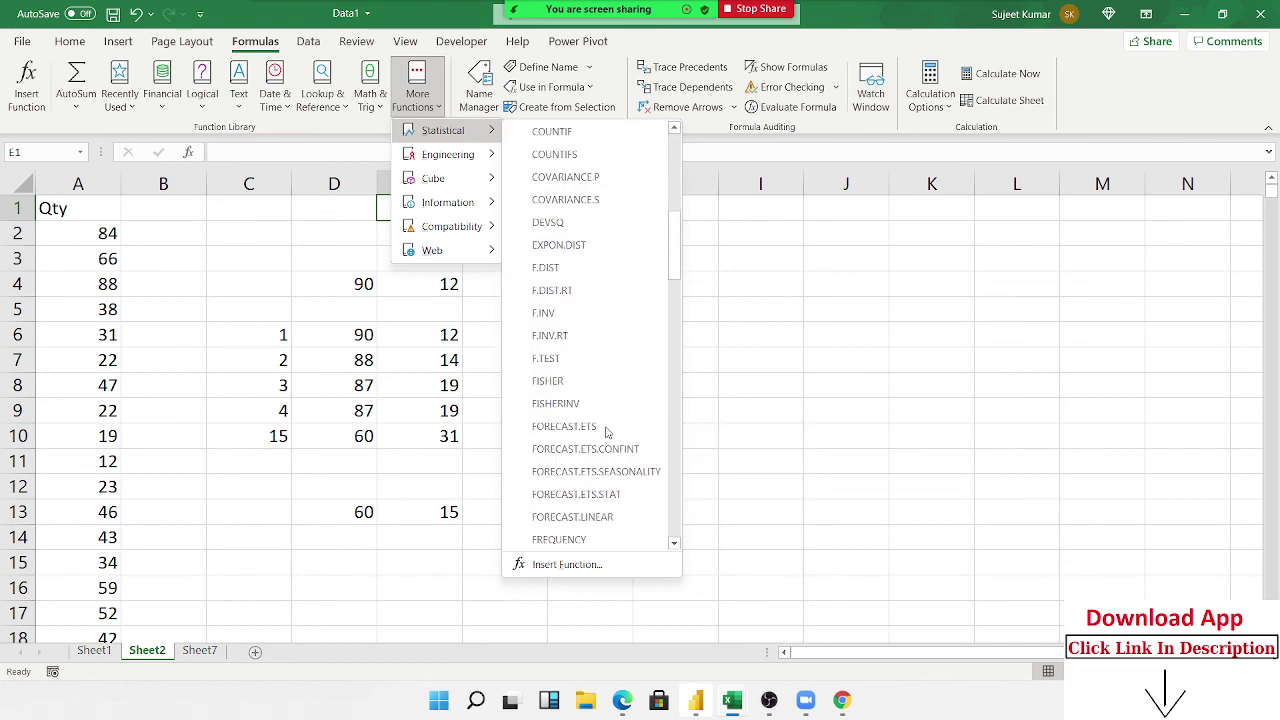
pyautogui.click(799, 415)
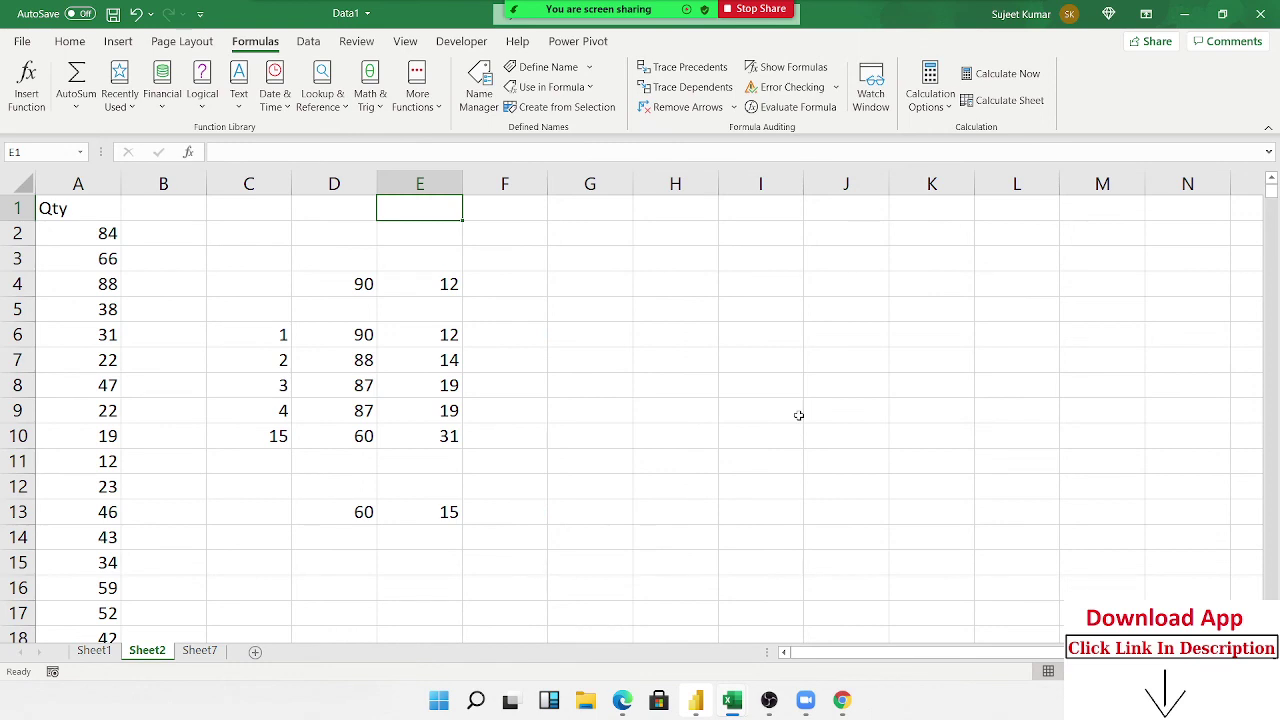